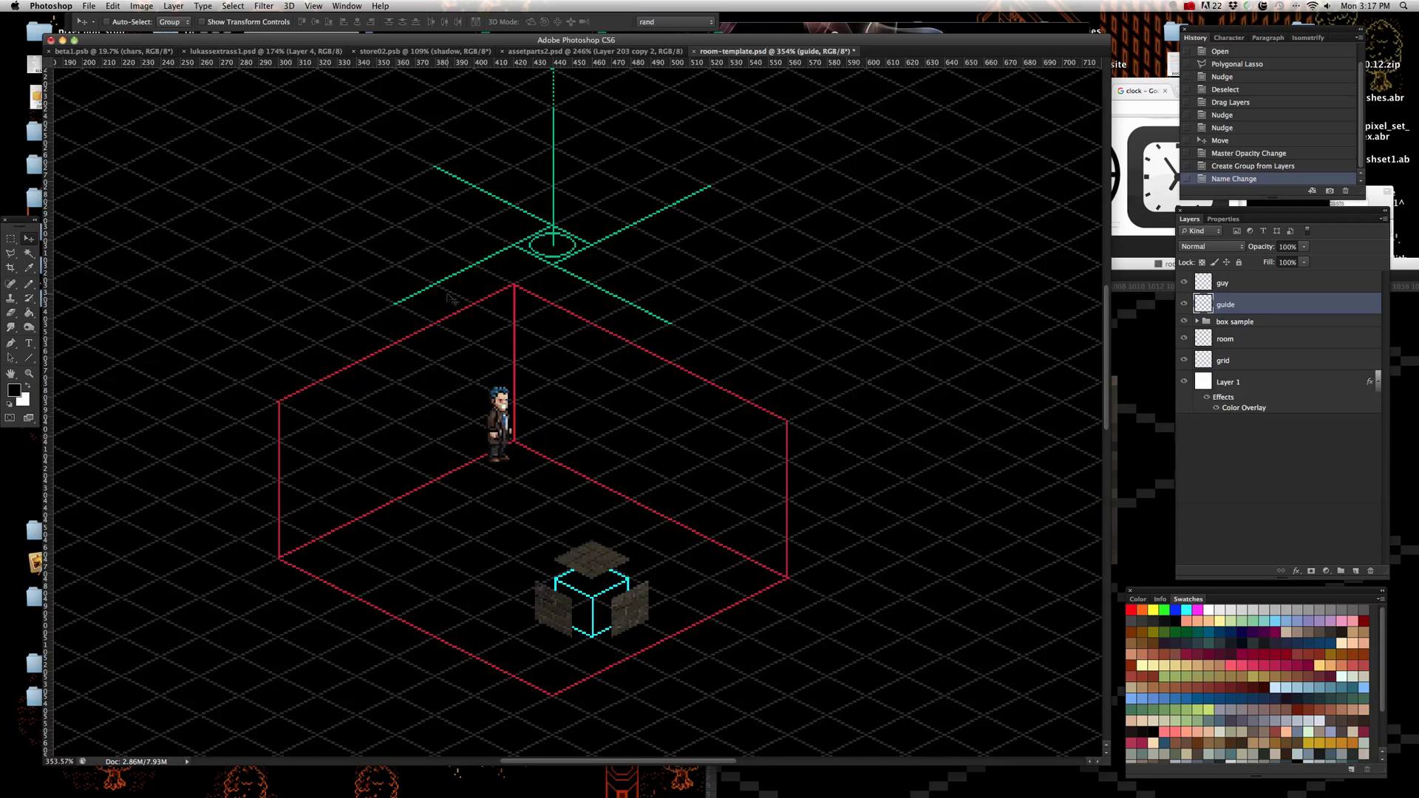
# - Examine the isometric room template, comparing the red room outline, green guide, character and textured box sample
pyautogui.click(28, 238)
pyautogui.scroll(5, 568, 240)
pyautogui.scroll(-4, 650, 296)
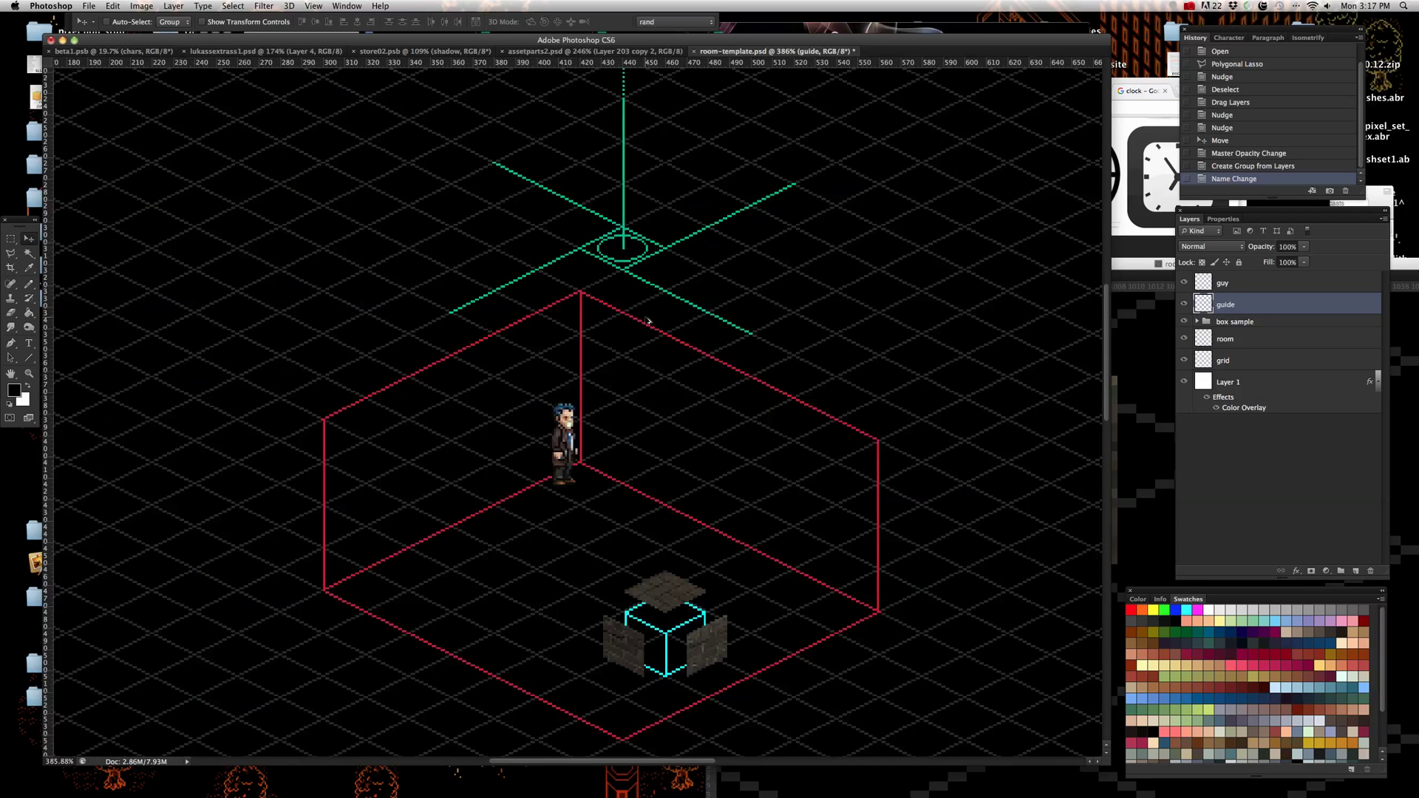
pyautogui.scroll(2, 668, 331)
pyautogui.scroll(2, 767, 520)
pyautogui.scroll(-1, 686, 505)
pyautogui.scroll(1, 683, 507)
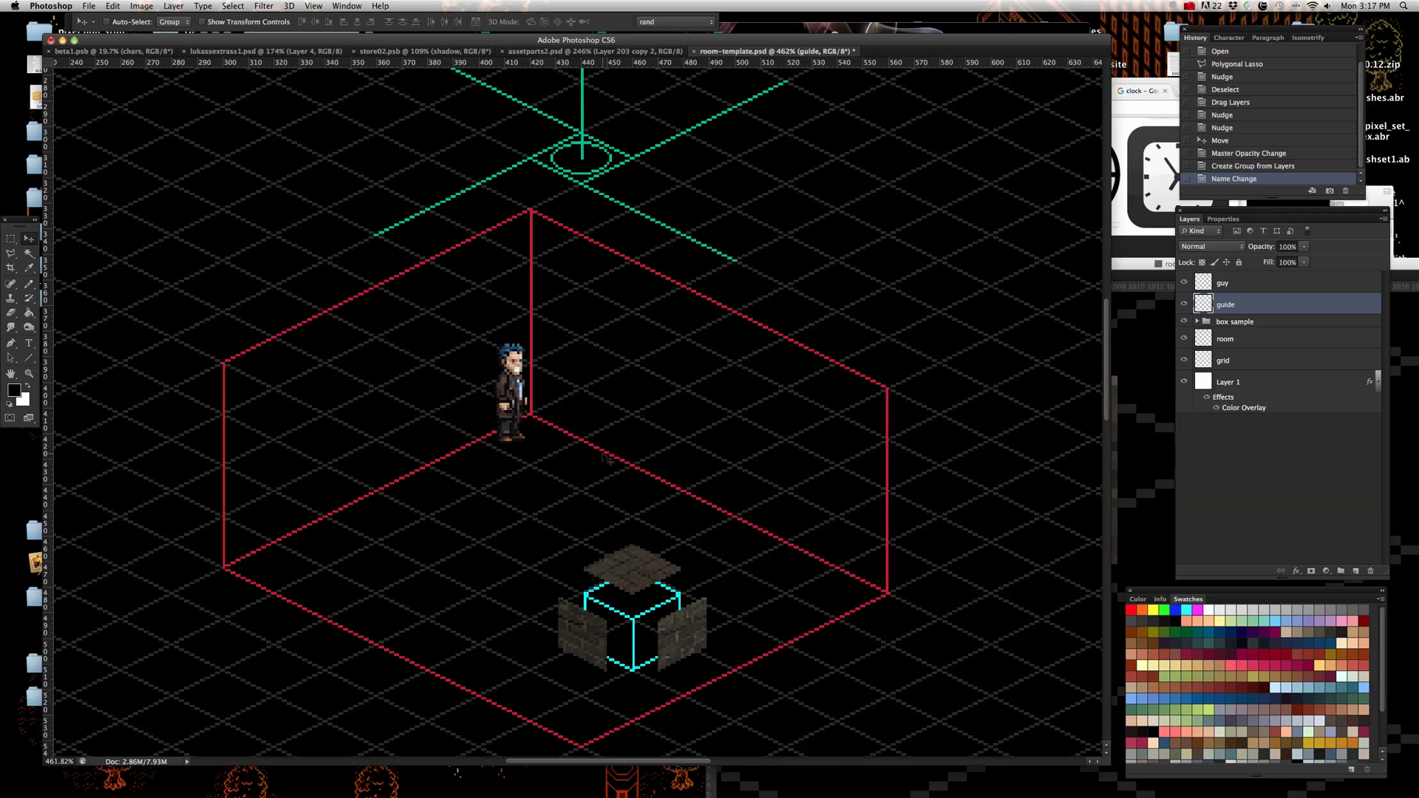
pyautogui.scroll(-1, 662, 378)
pyautogui.scroll(-1, 606, 238)
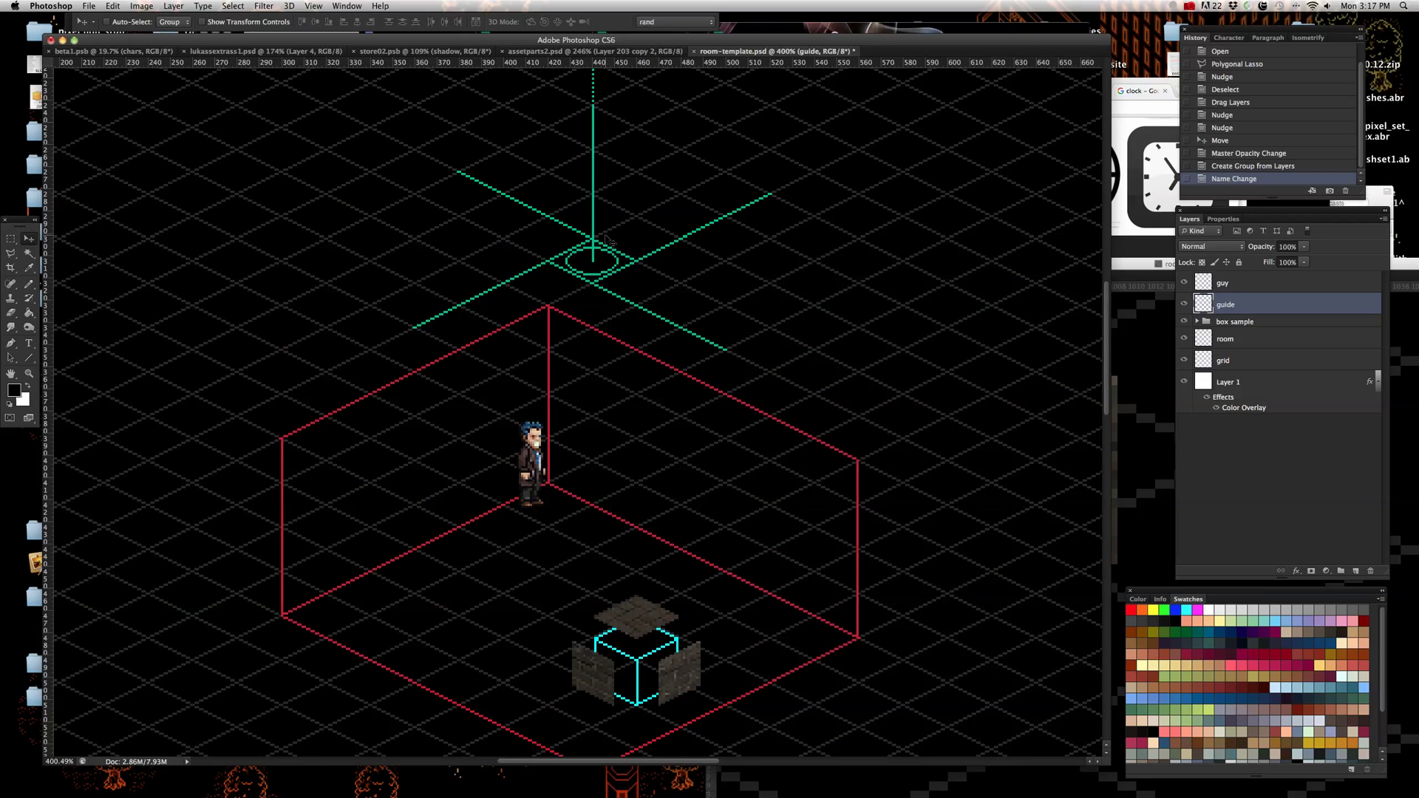
pyautogui.scroll(3, 592, 235)
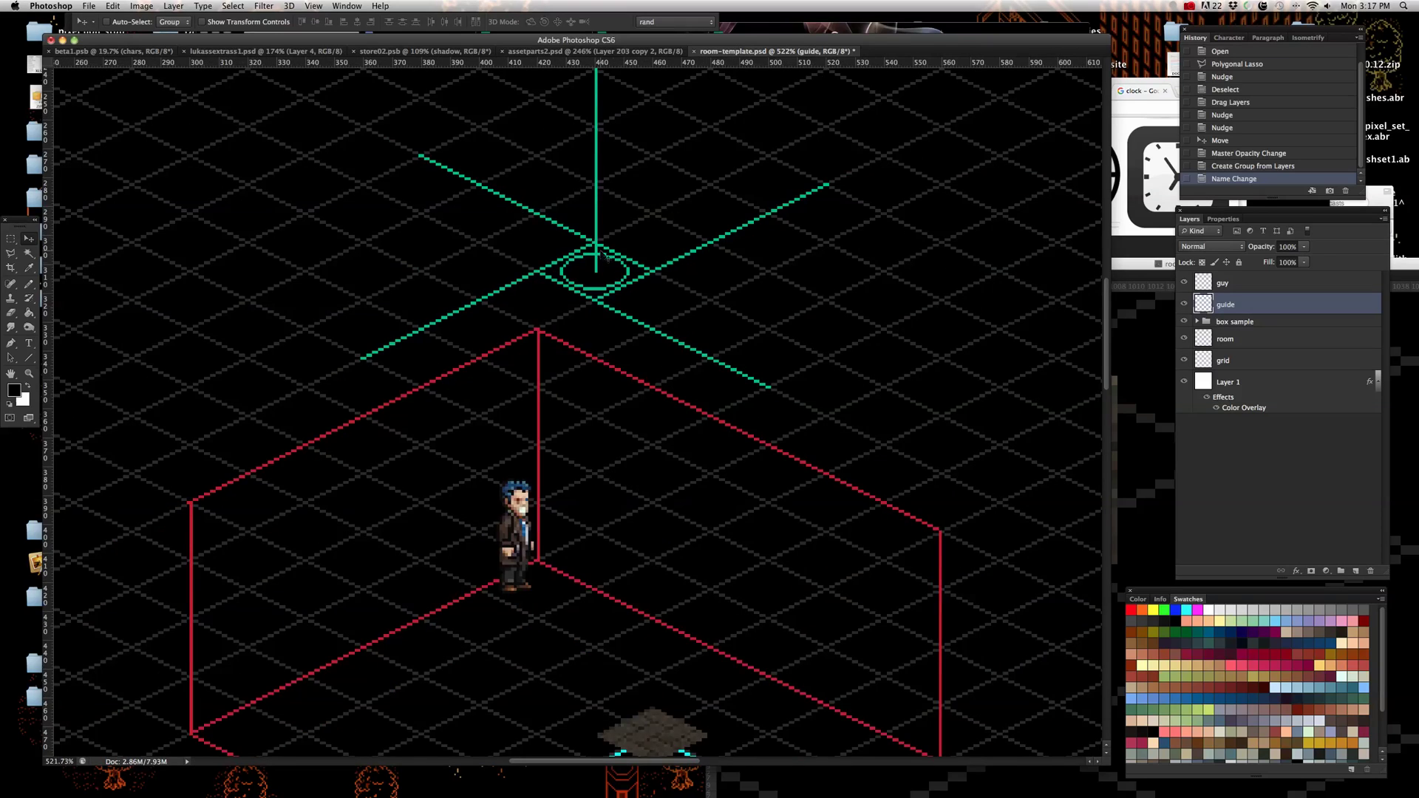
pyautogui.scroll(-3, 617, 268)
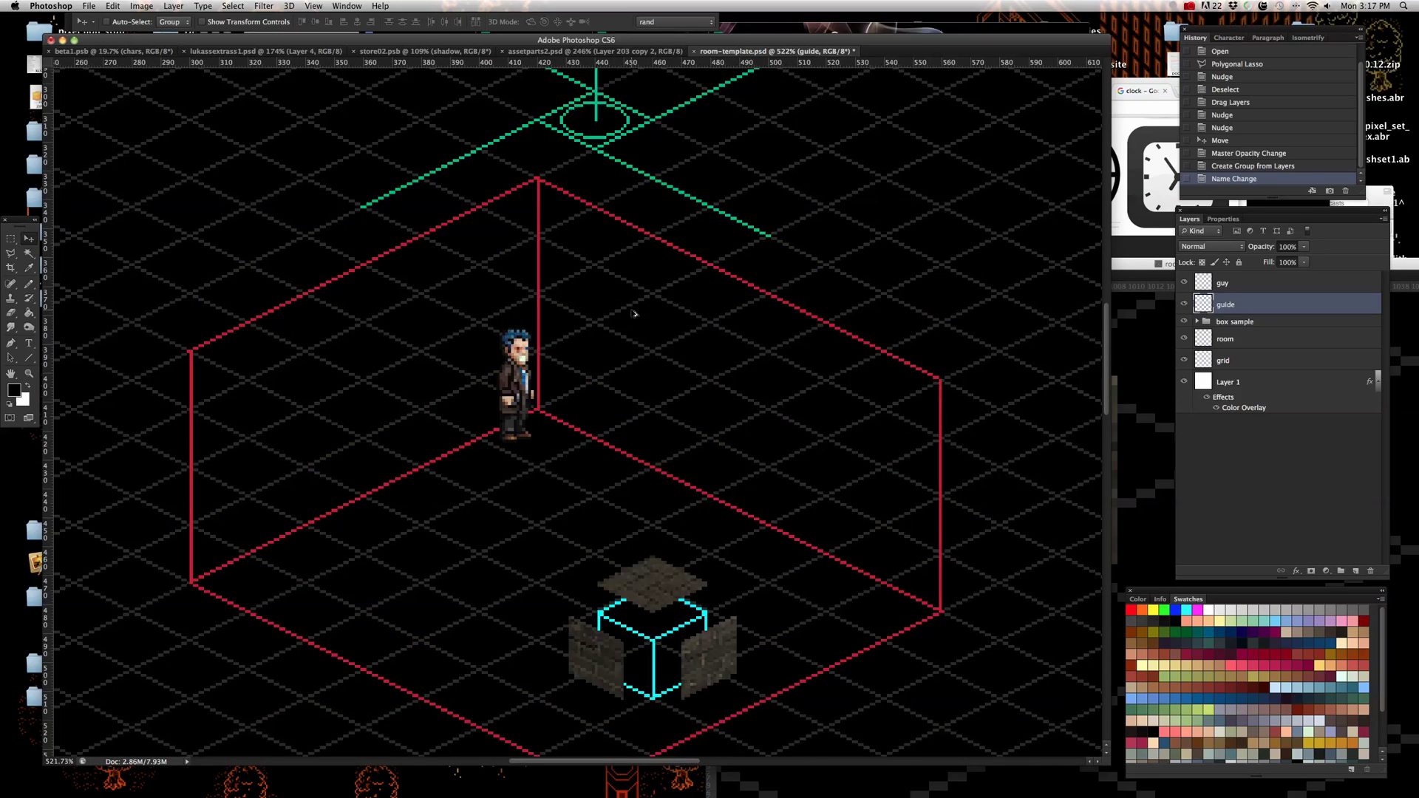
pyautogui.scroll(2, 671, 481)
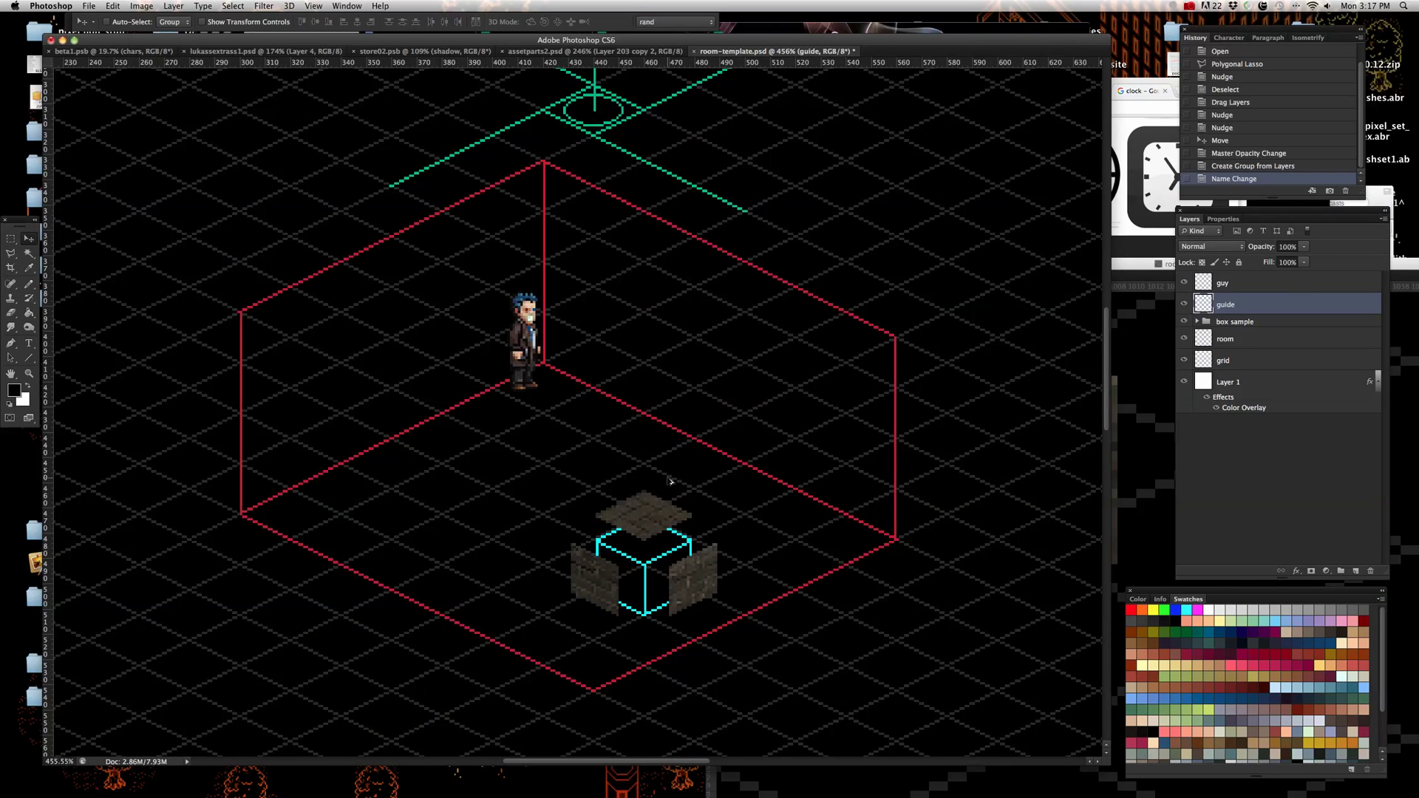
# - Nudge the box sample's right textured face (Layer 3) around the cyan cube along the grid and back to its starting position
pyautogui.scroll(7, 701, 628)
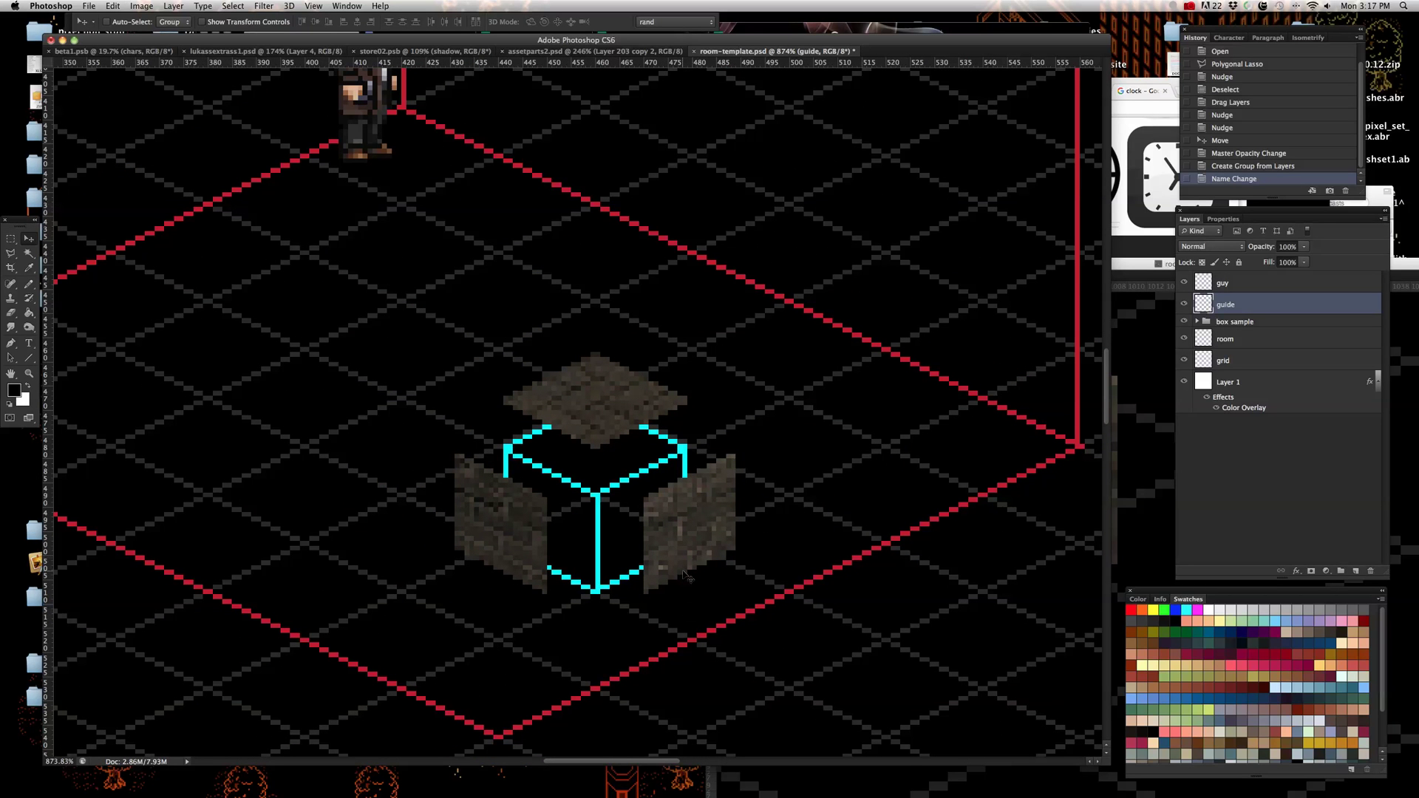
pyautogui.rightClick(687, 531)
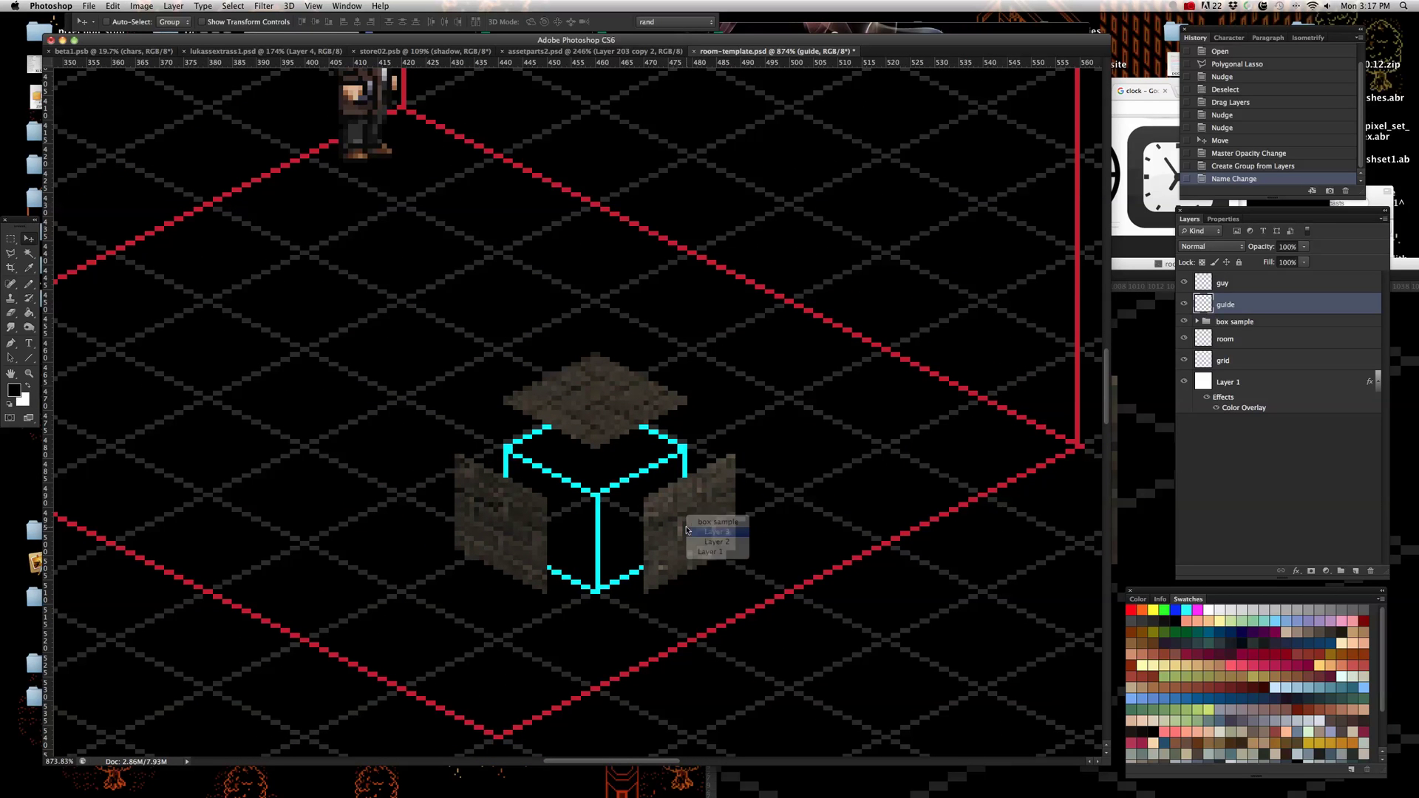
pyautogui.click(688, 531)
pyautogui.press('Right')
pyautogui.press('Right')
pyautogui.press('Right')
pyautogui.press('Right')
pyautogui.press('Right')
pyautogui.press('Right')
pyautogui.press('Right')
pyautogui.press('Left')
pyautogui.press('Left')
pyautogui.press('Left')
pyautogui.press('Left')
pyautogui.press('Left')
pyautogui.press('Left')
pyautogui.press('Left')
pyautogui.press('Left')
pyautogui.press('Left')
pyautogui.press('Left')
pyautogui.press('Left')
pyautogui.press('Left')
pyautogui.press('Left')
pyautogui.press('Left')
pyautogui.press('Right')
pyautogui.press('Right')
pyautogui.press('Right')
pyautogui.press('Right')
pyautogui.press('Right')
pyautogui.press('Right')
pyautogui.press('Right')
pyautogui.press('Right')
pyautogui.press('Right')
pyautogui.press('Right')
pyautogui.press('Right')
pyautogui.press('Right')
pyautogui.press('Right')
pyautogui.press('Right')
pyautogui.press('Right')
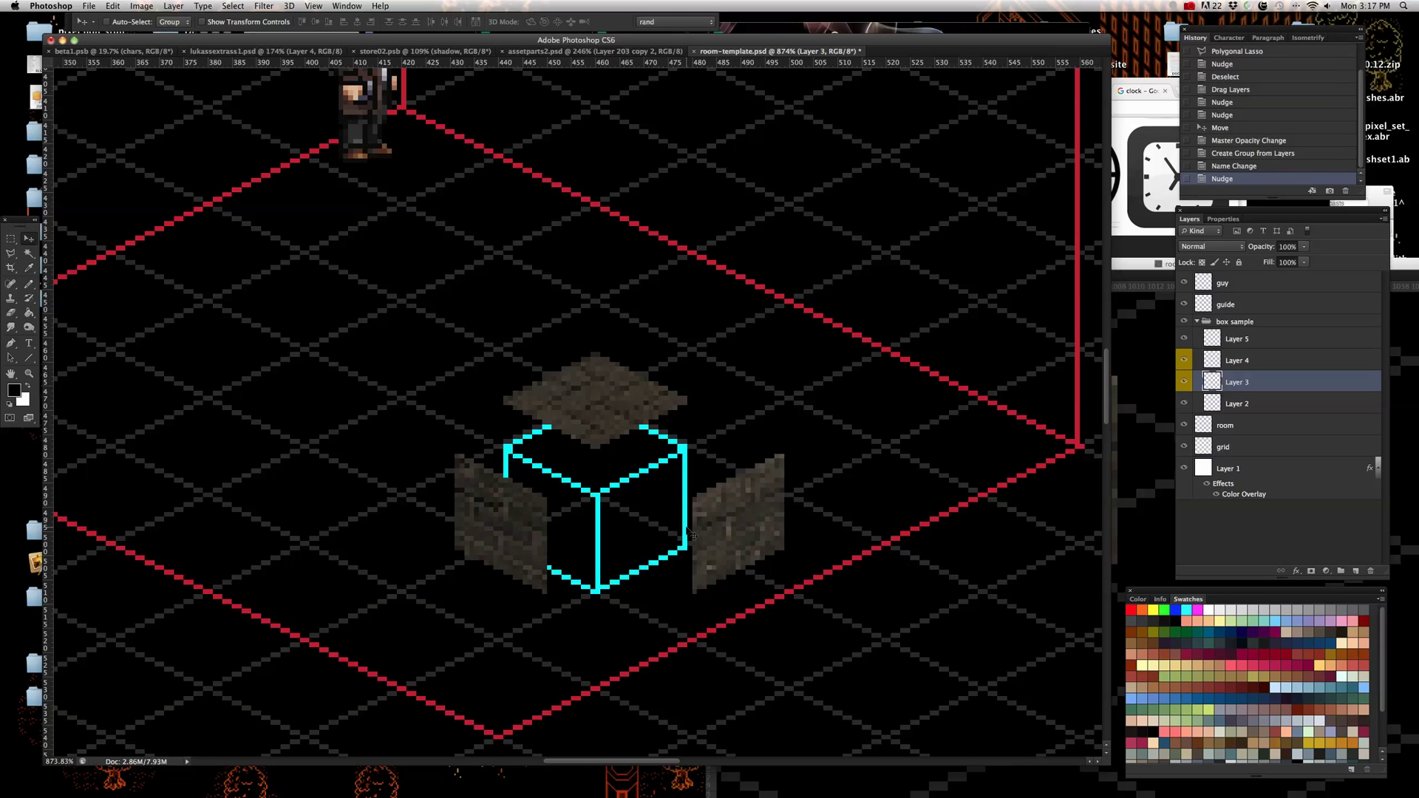
pyautogui.press('Up')
pyautogui.press('Up')
pyautogui.press('Up')
pyautogui.press('Up')
pyautogui.press('Up')
pyautogui.press('Up')
pyautogui.press('Up')
pyautogui.press('Right')
pyautogui.press('Right')
pyautogui.press('Right')
pyautogui.press('Right')
pyautogui.press('Right')
pyautogui.press('Right')
pyautogui.press('Right')
pyautogui.press('Right')
pyautogui.press('Right')
pyautogui.press('Right')
pyautogui.press('Right')
pyautogui.press('Right')
pyautogui.press('Right')
pyautogui.press('Right')
pyautogui.press('Right')
pyautogui.press('Right')
pyautogui.press('Up')
pyautogui.press('Up')
pyautogui.press('Up')
pyautogui.press('Up')
pyautogui.press('Up')
pyautogui.press('Up')
pyautogui.press('Up')
pyautogui.press('Left')
pyautogui.press('Left')
pyautogui.press('Left')
pyautogui.press('Left')
pyautogui.press('Left')
pyautogui.press('Left')
pyautogui.press('Left')
pyautogui.press('Left')
pyautogui.press('Left')
pyautogui.press('Left')
pyautogui.press('Left')
pyautogui.press('Left')
pyautogui.press('Left')
pyautogui.press('Left')
pyautogui.press('Left')
pyautogui.press('Down')
pyautogui.press('Down')
pyautogui.press('Down')
pyautogui.press('Down')
pyautogui.press('Down')
pyautogui.press('Down')
pyautogui.press('Down')
pyautogui.press('Left')
pyautogui.press('Left')
pyautogui.press('Left')
pyautogui.press('Left')
pyautogui.press('Left')
pyautogui.press('Left')
pyautogui.press('Left')
pyautogui.press('Left')
pyautogui.press('Left')
pyautogui.press('Left')
pyautogui.press('Left')
pyautogui.press('Left')
pyautogui.press('Left')
pyautogui.press('Left')
pyautogui.press('Down')
pyautogui.press('Down')
pyautogui.press('Down')
pyautogui.press('Down')
pyautogui.press('Down')
pyautogui.press('Down')
pyautogui.press('Down')
pyautogui.press('Right')
pyautogui.press('Right')
pyautogui.press('Right')
pyautogui.press('Right')
pyautogui.press('Right')
pyautogui.press('Right')
pyautogui.press('Right')
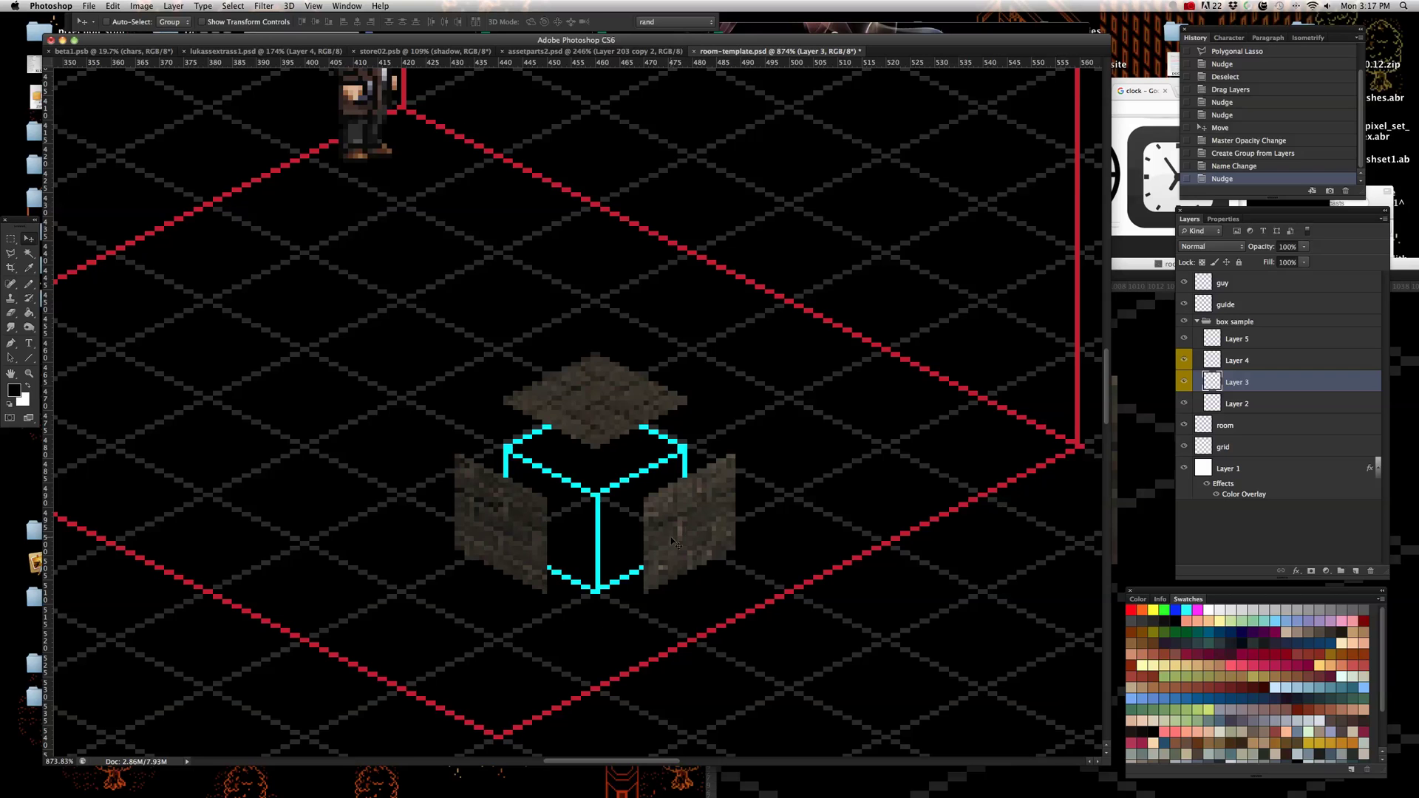
# - Collapse the box sample group and make the room layer active
pyautogui.scroll(-4, 673, 542)
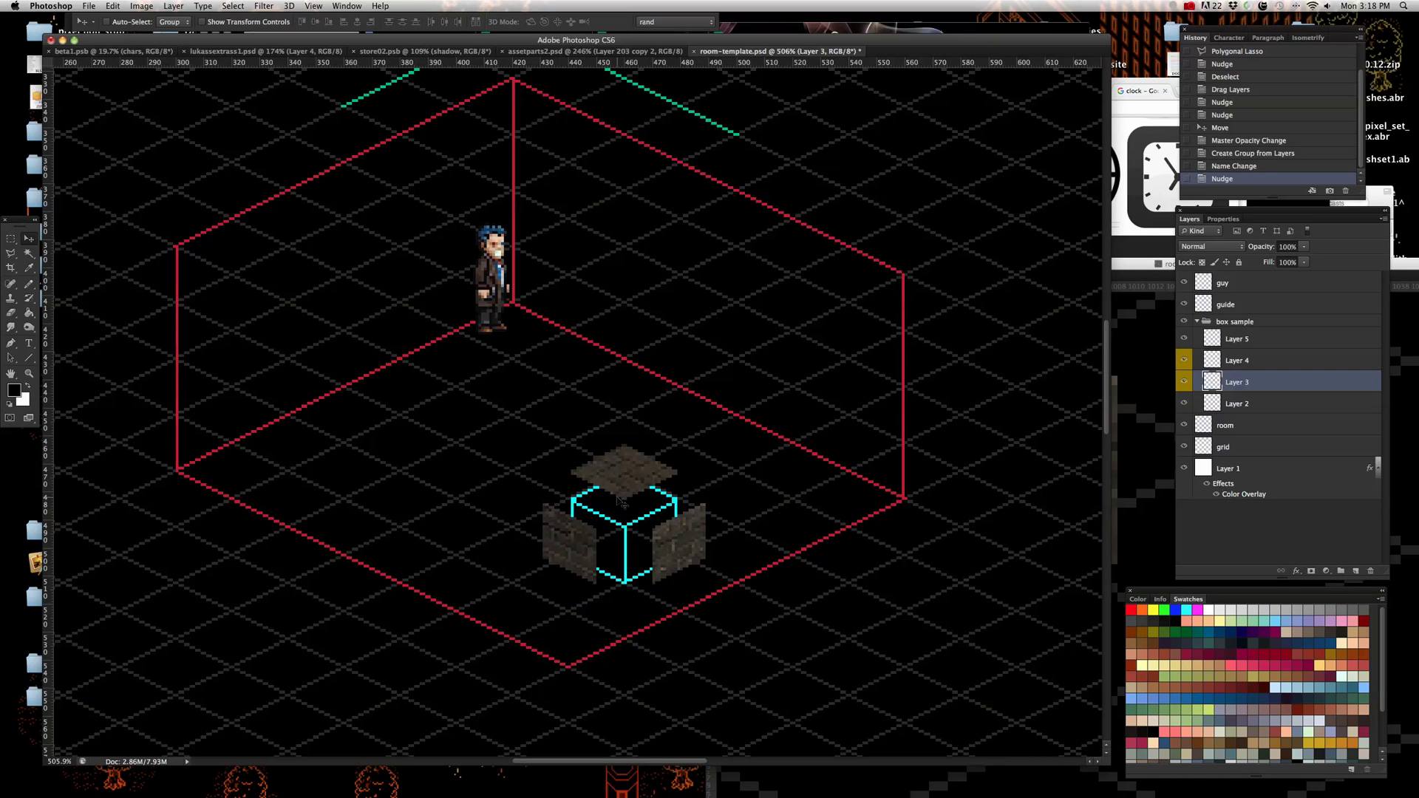
pyautogui.scroll(-4, 479, 493)
pyautogui.scroll(3, 478, 397)
pyautogui.scroll(-2, 477, 397)
pyautogui.scroll(3, 517, 410)
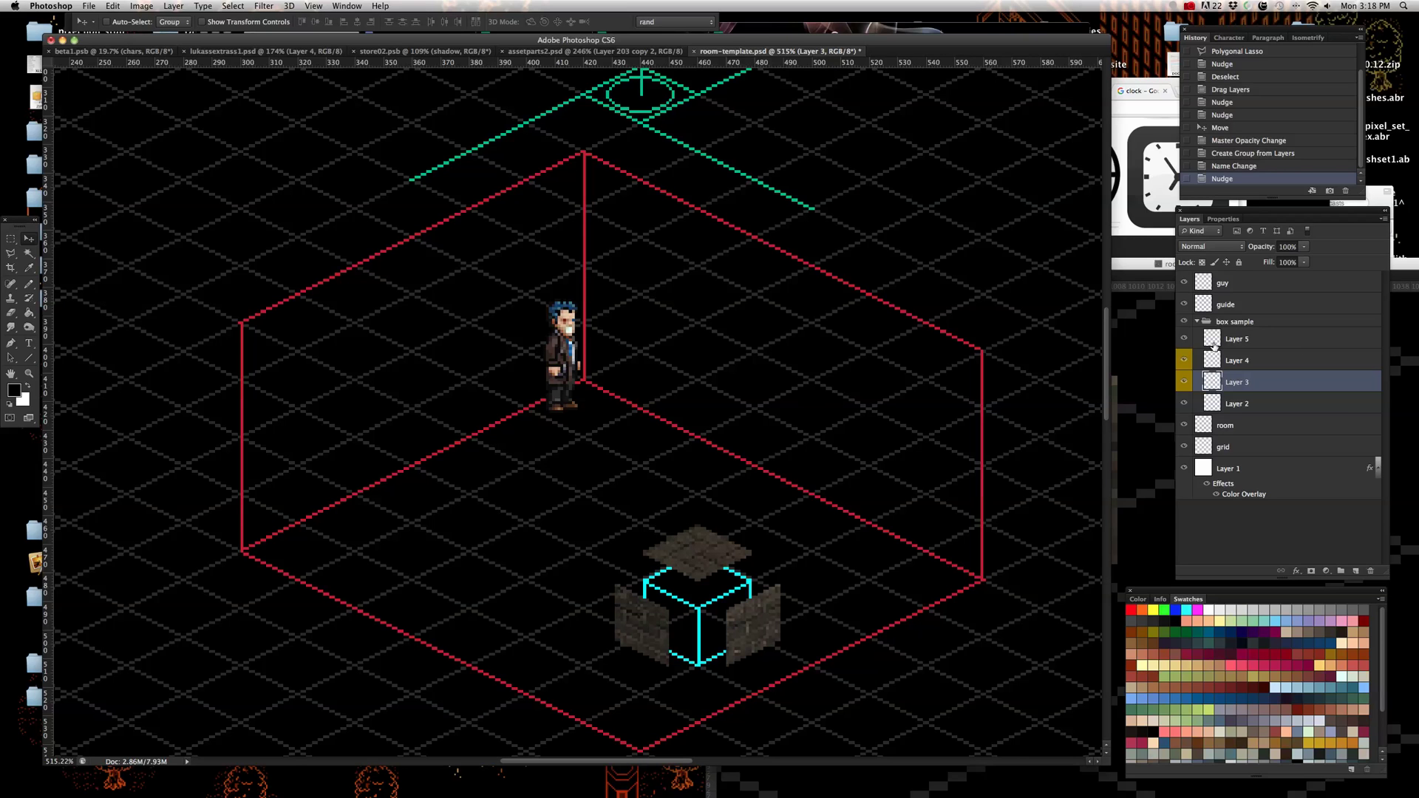
pyautogui.click(1199, 323)
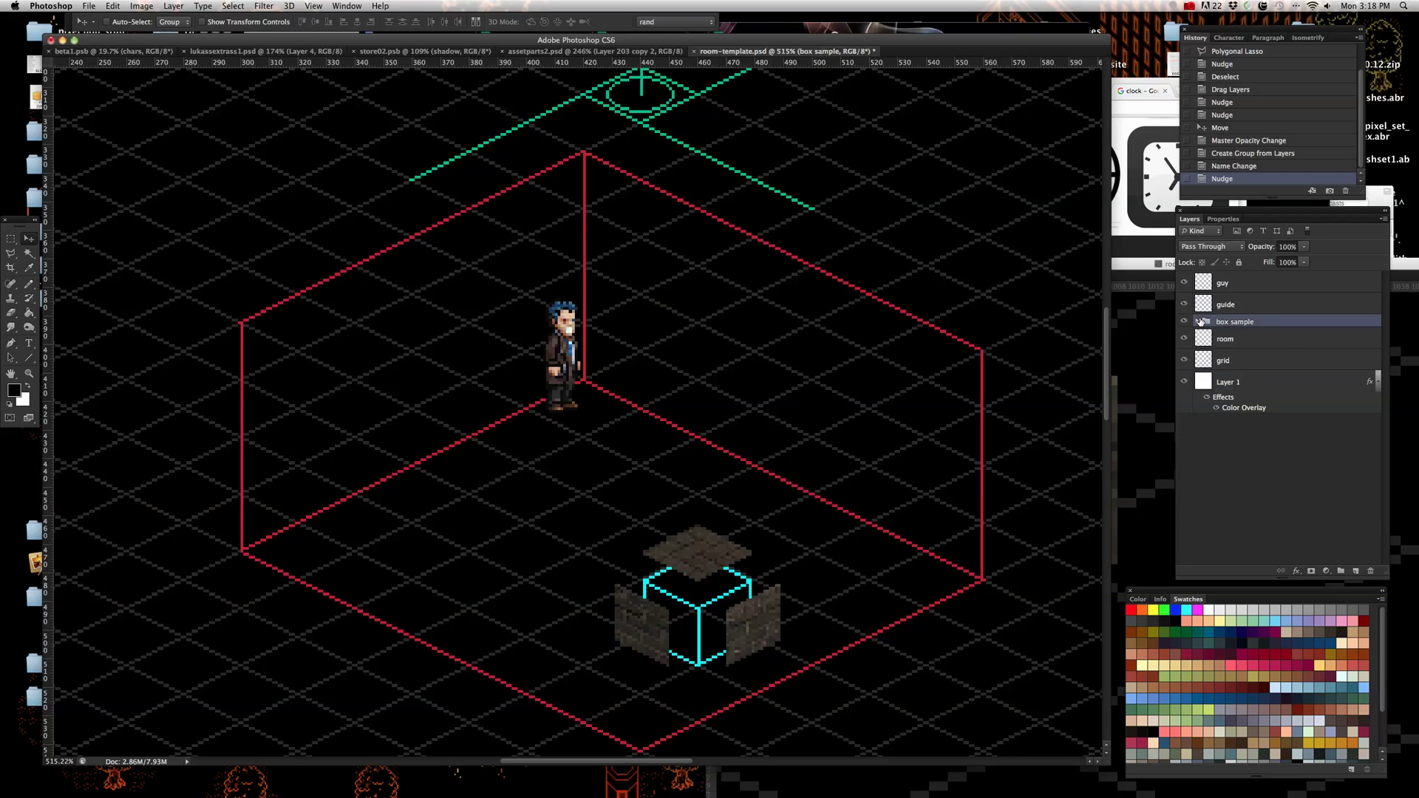
pyautogui.click(1251, 342)
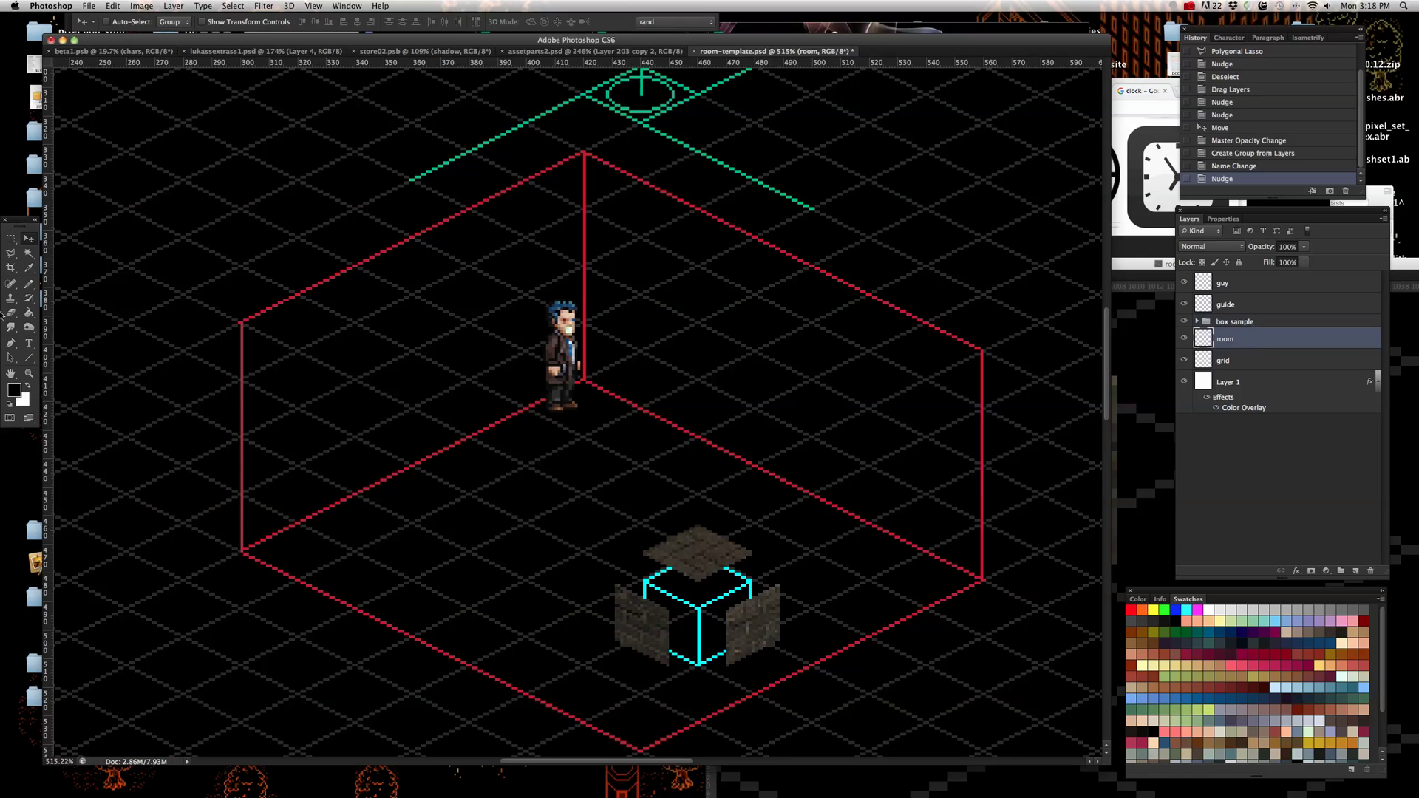
# - Draw a circular selection about 18 pixels across on the room's left wall with the Elliptical Marquee tool
pyautogui.click(11, 240)
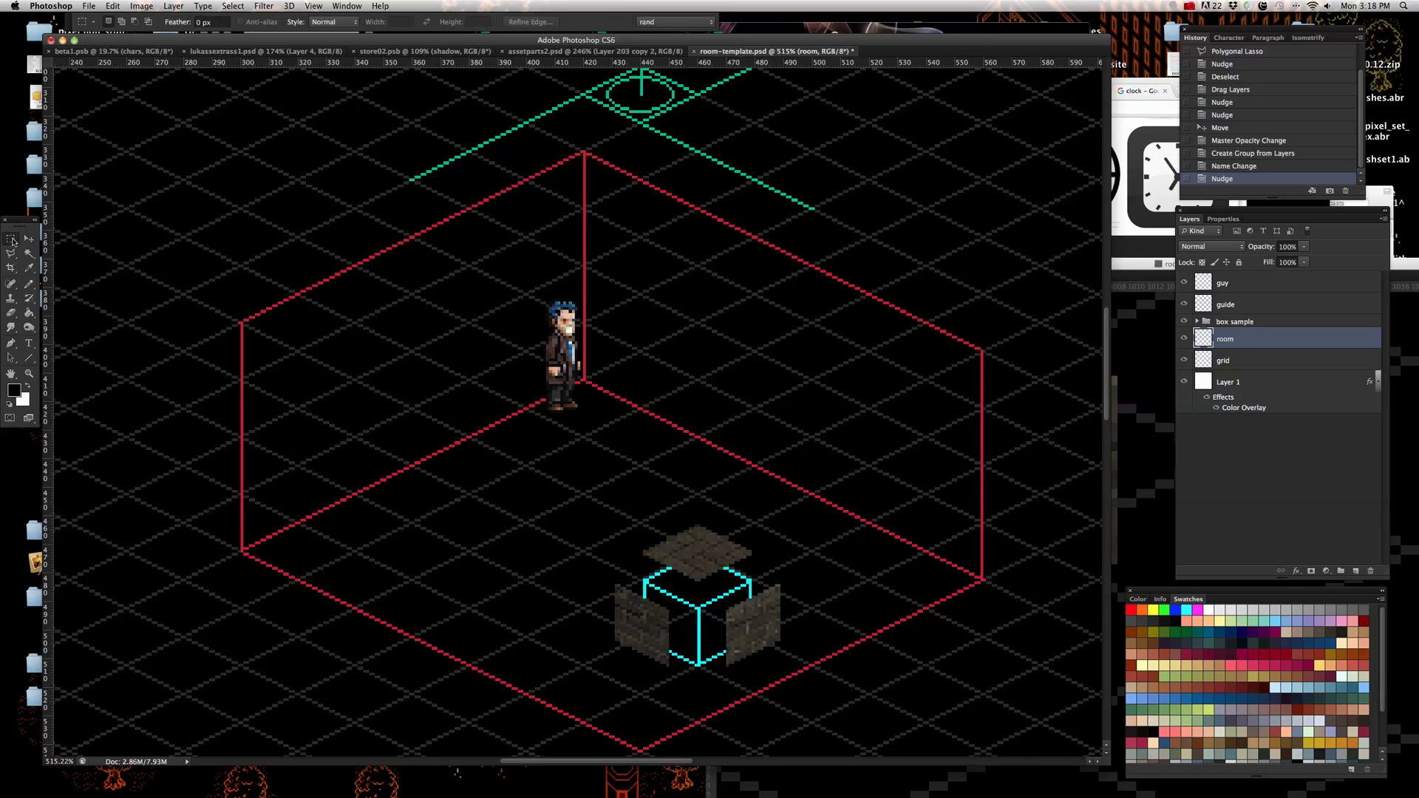
pyautogui.rightClick(11, 241)
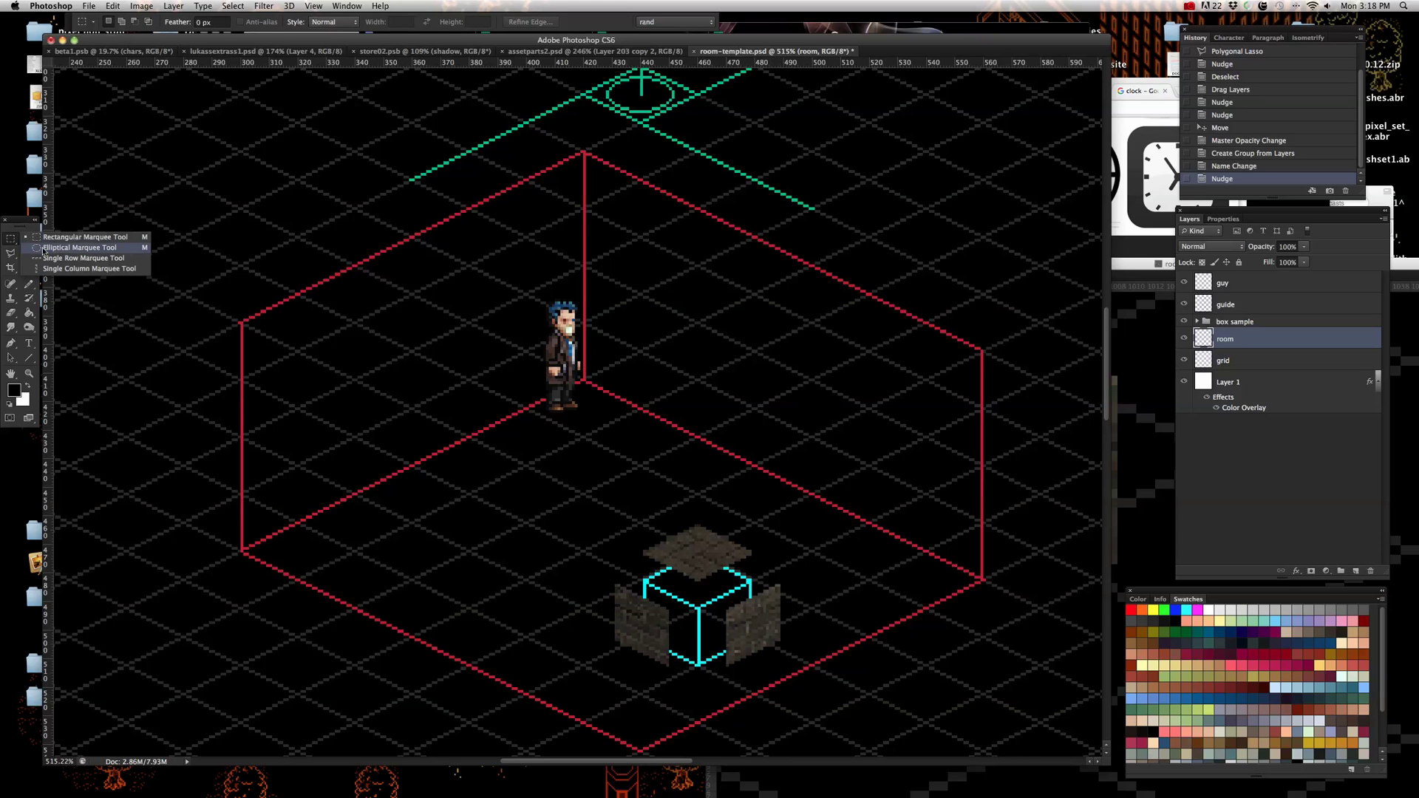
pyautogui.click(88, 251)
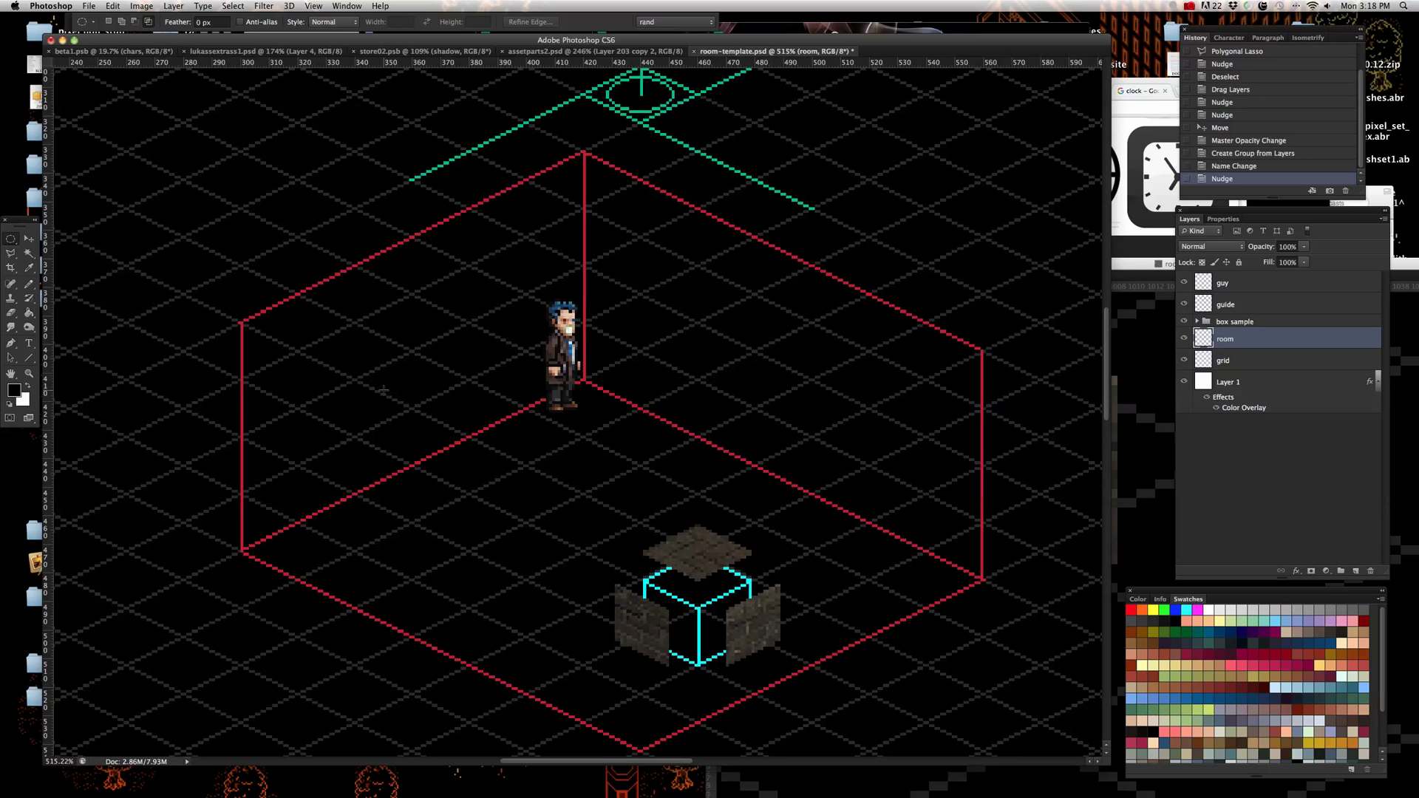
pyautogui.scroll(3, 316, 357)
pyautogui.scroll(-1, 316, 358)
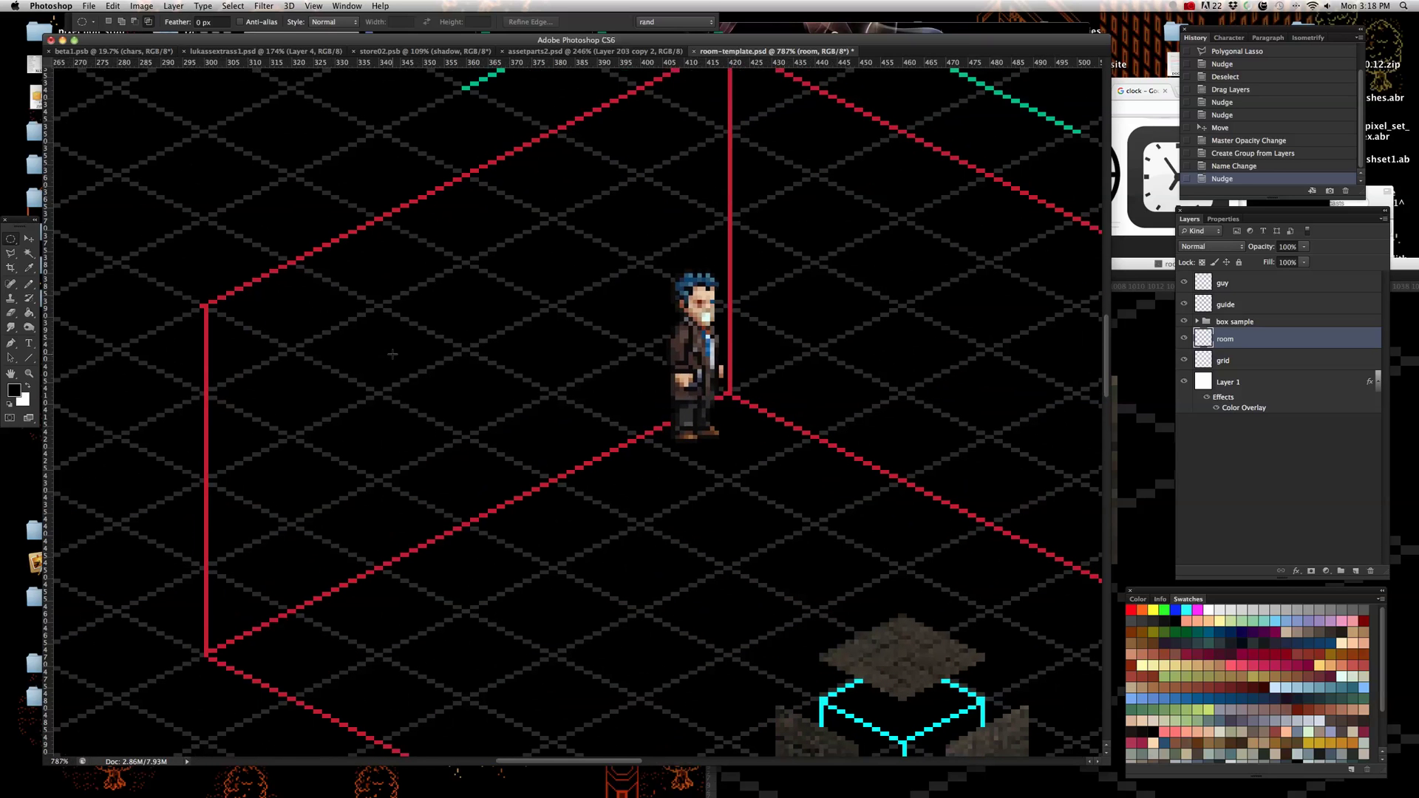
pyautogui.moveTo(322, 344); pyautogui.dragTo(436, 433)
pyautogui.moveTo(412, 417); pyautogui.dragTo(412, 418)
# - Create a new layer directly above the room layer with the default settings
pyautogui.scroll(3, 222, 393)
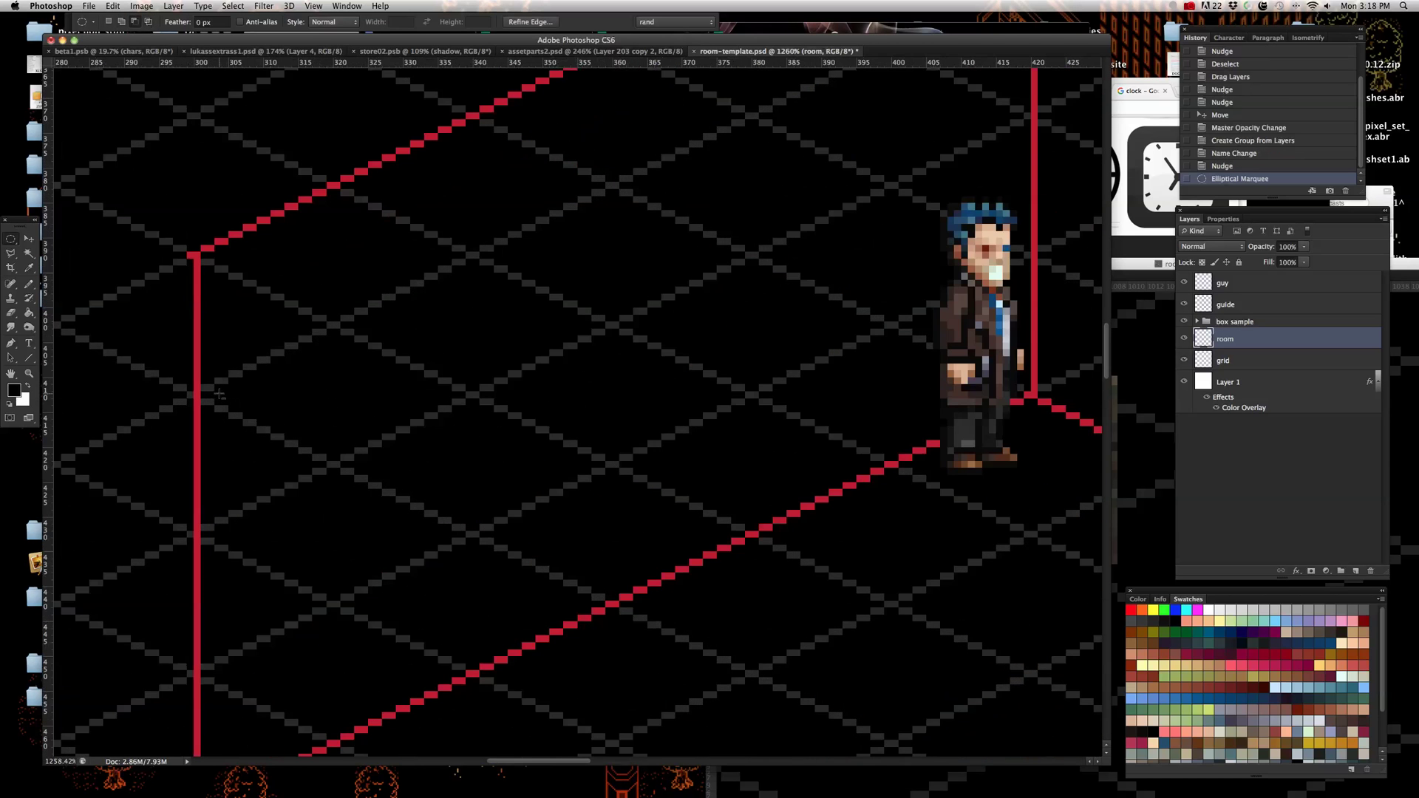
pyautogui.scroll(1, 359, 409)
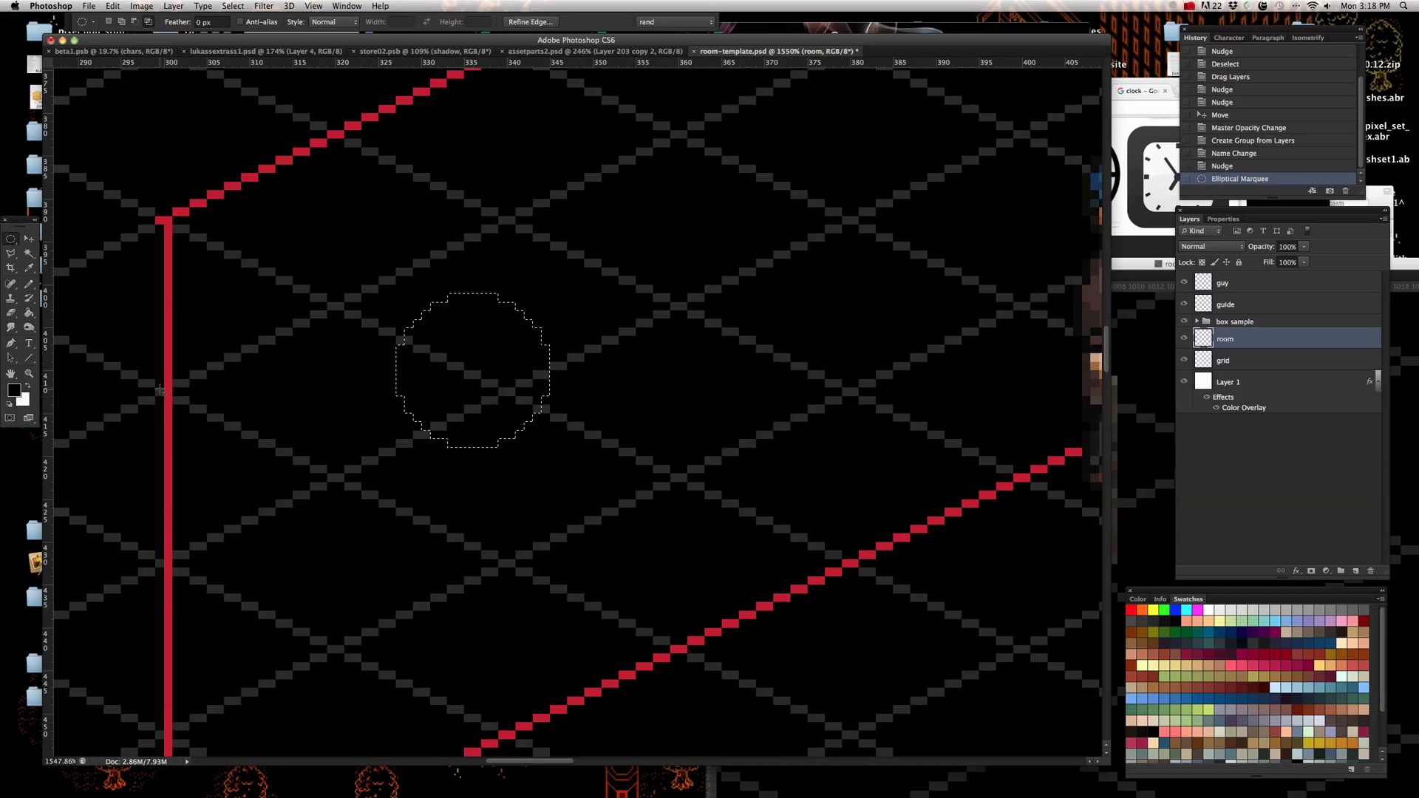
pyautogui.click(1383, 219)
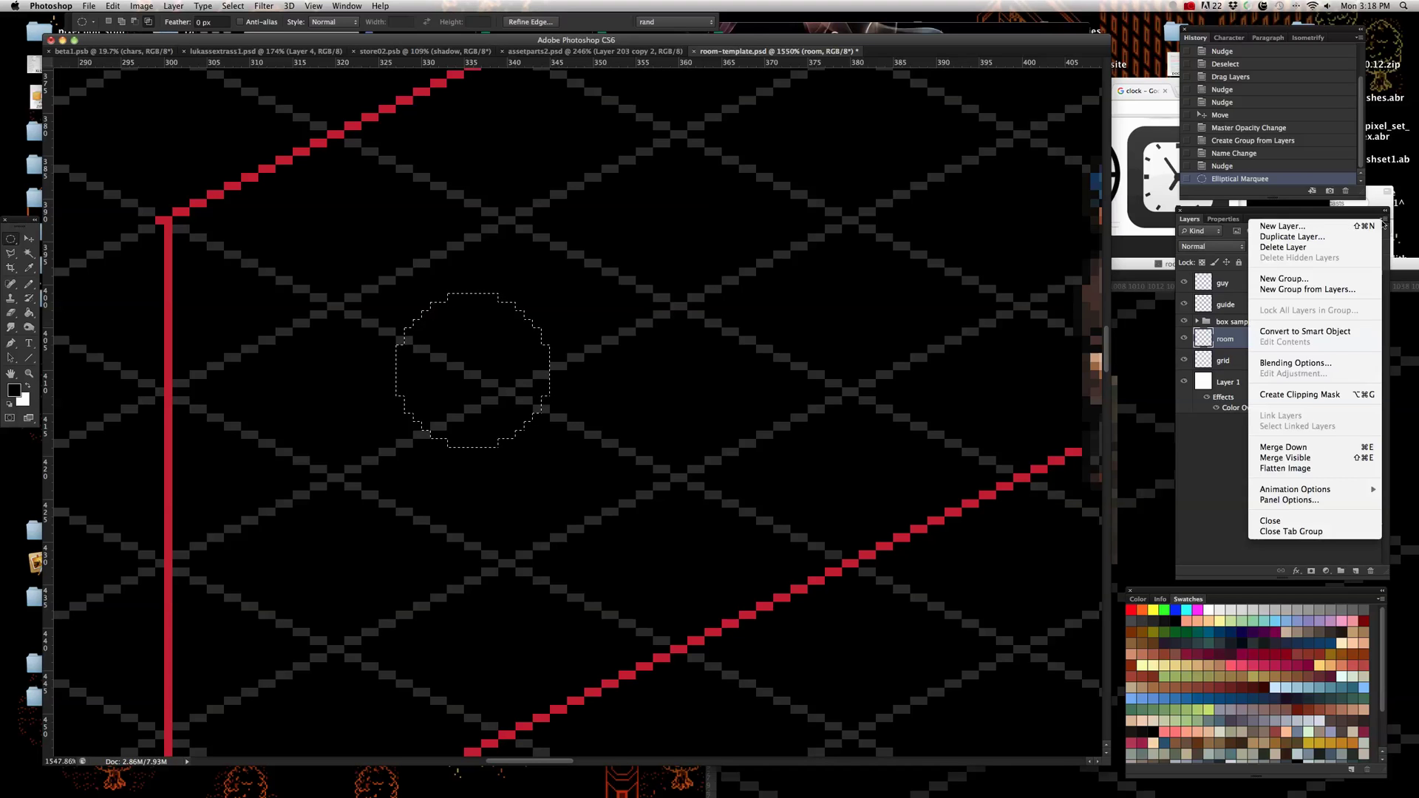
pyautogui.click(1377, 226)
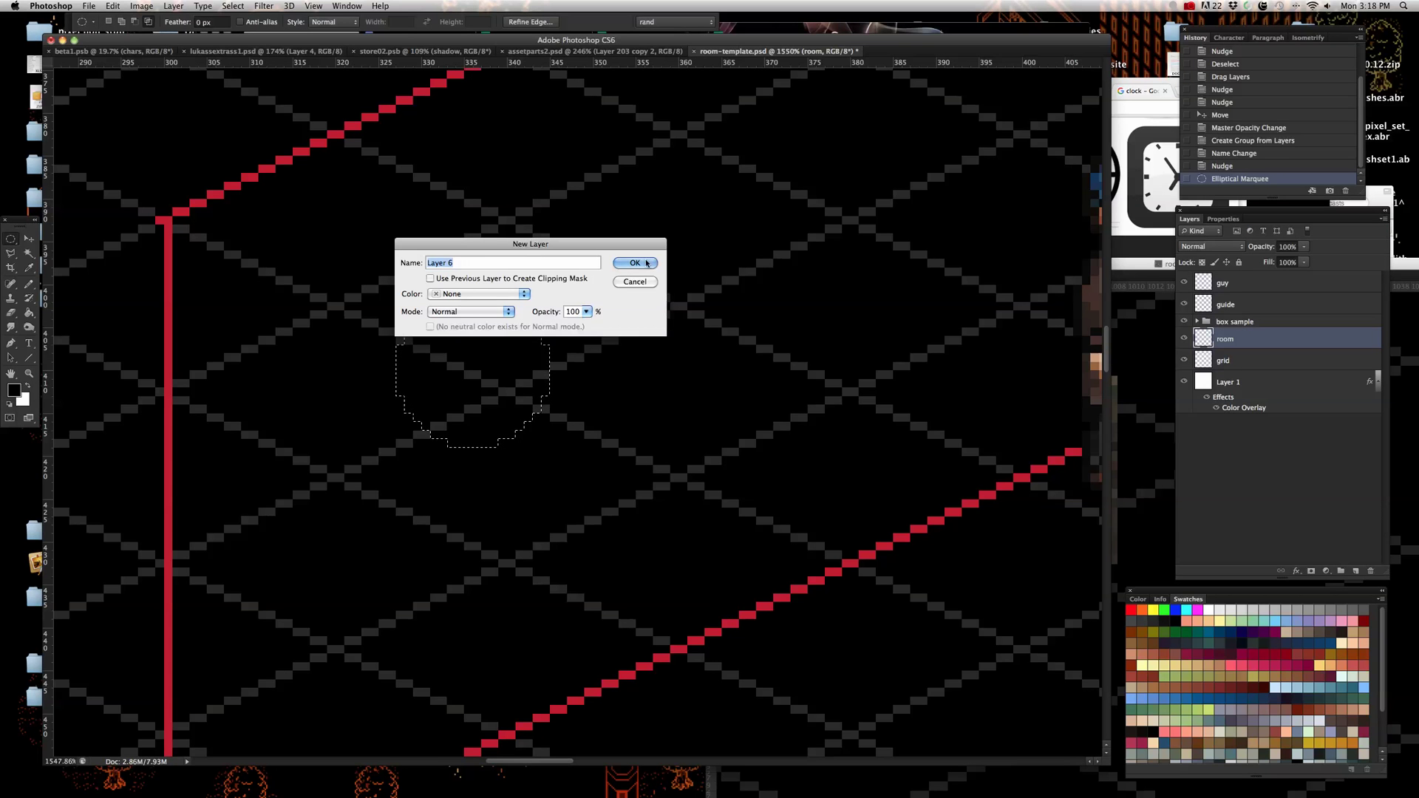
pyautogui.press('Return')
# - Fill the circular selection with cyan on the new layer using the Paint Bucket, and clear the selection
pyautogui.click(27, 385)
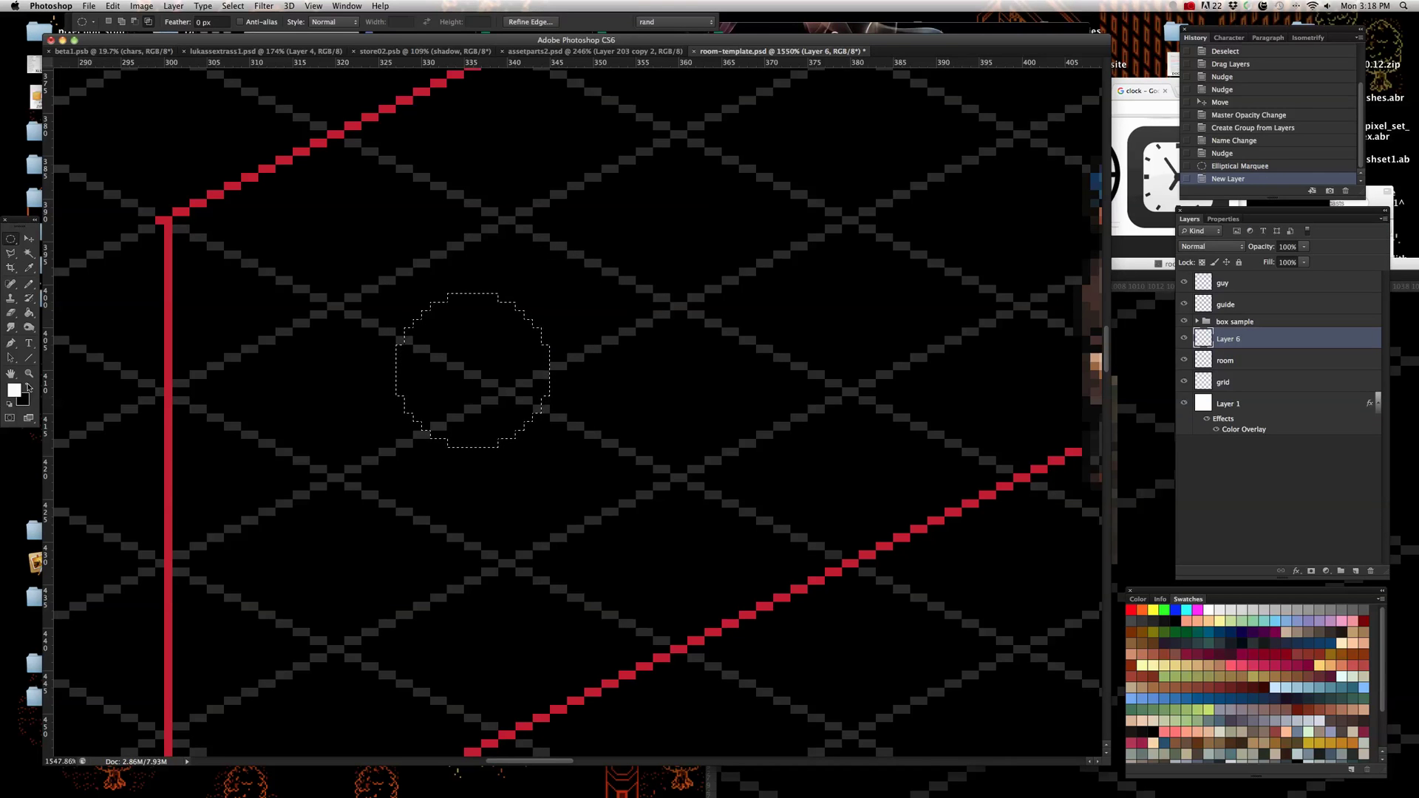
pyautogui.click(1190, 609)
pyautogui.click(30, 313)
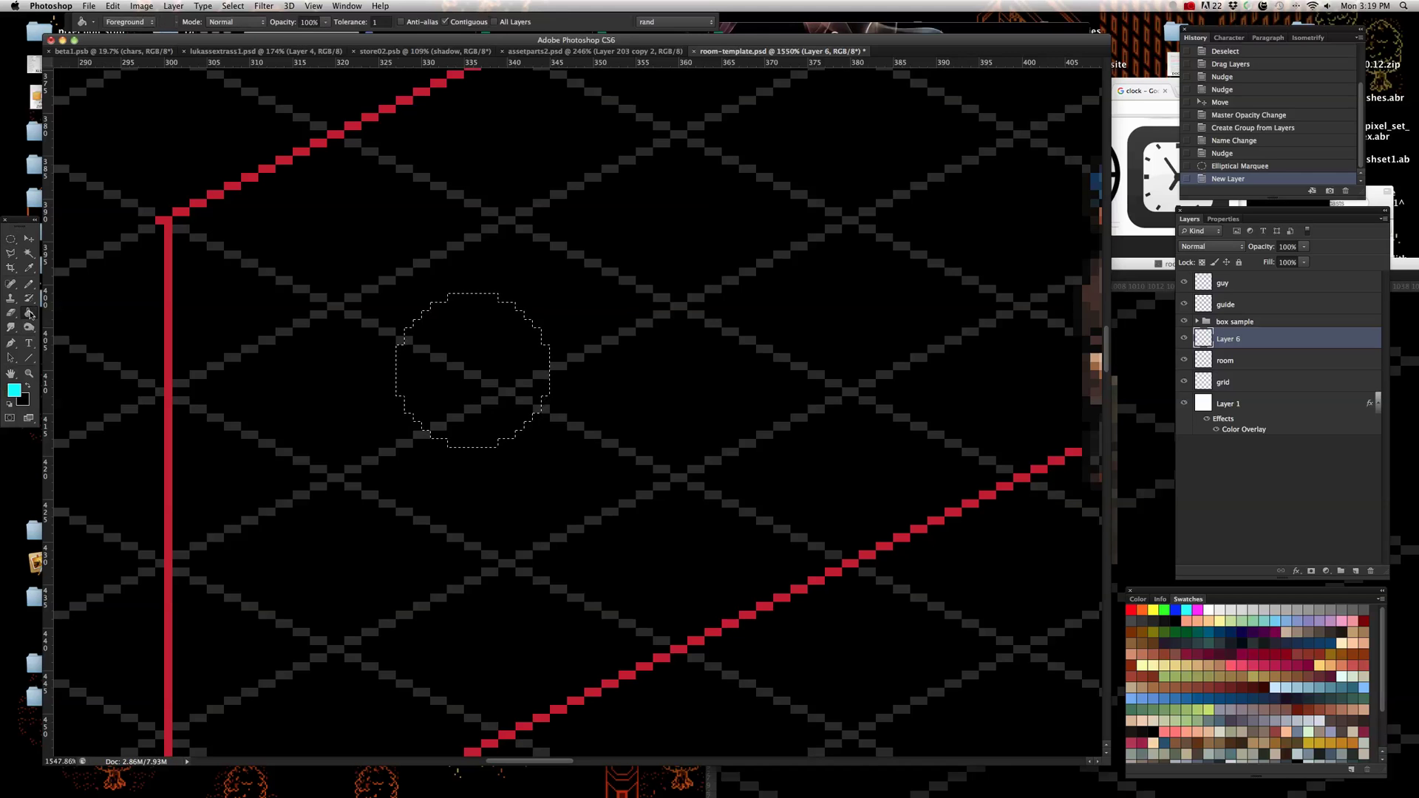
pyautogui.click(461, 377)
pyautogui.scroll(-2, 463, 379)
pyautogui.scroll(4, 485, 380)
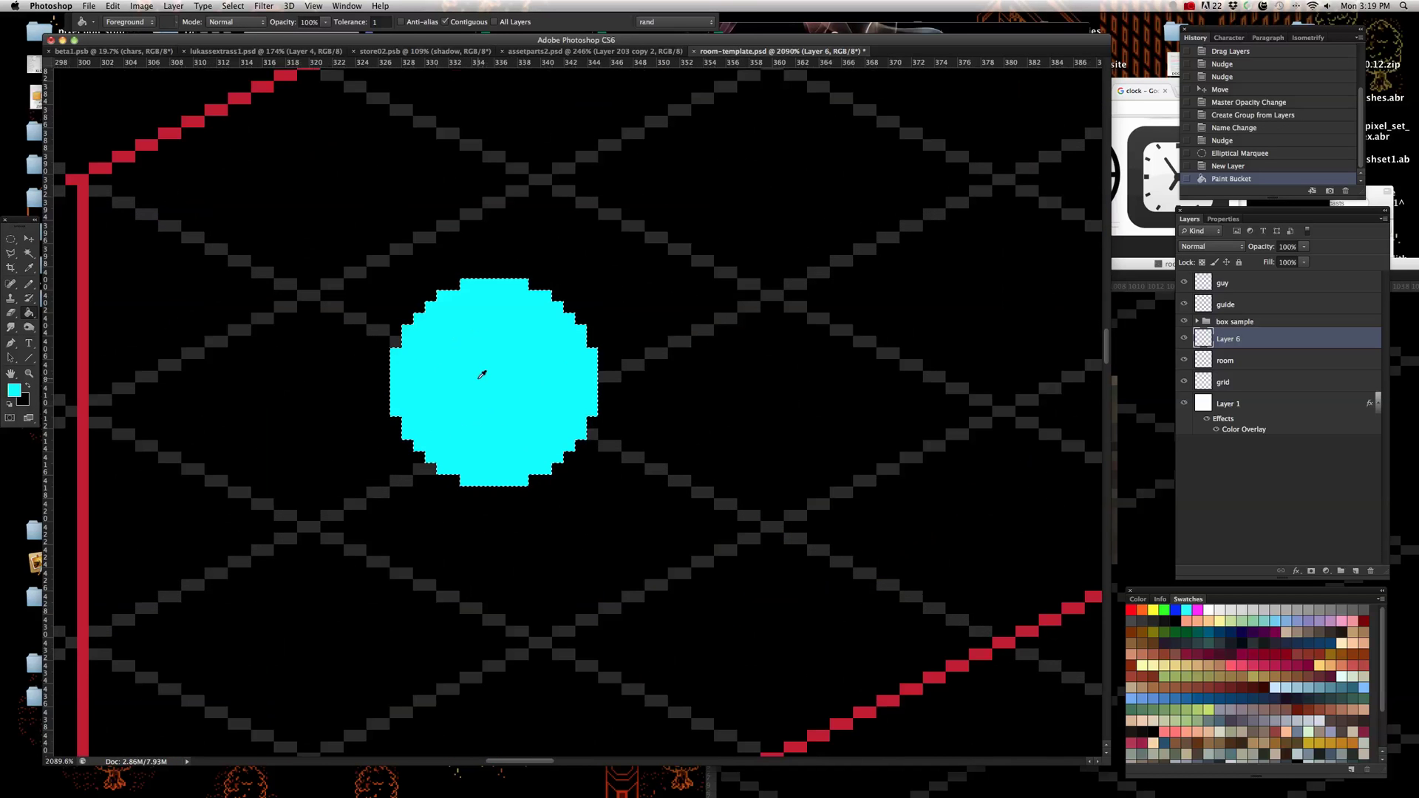
pyautogui.scroll(-3, 551, 407)
pyautogui.scroll(3, 539, 407)
pyautogui.press('super+d')
pyautogui.scroll(-2, 524, 393)
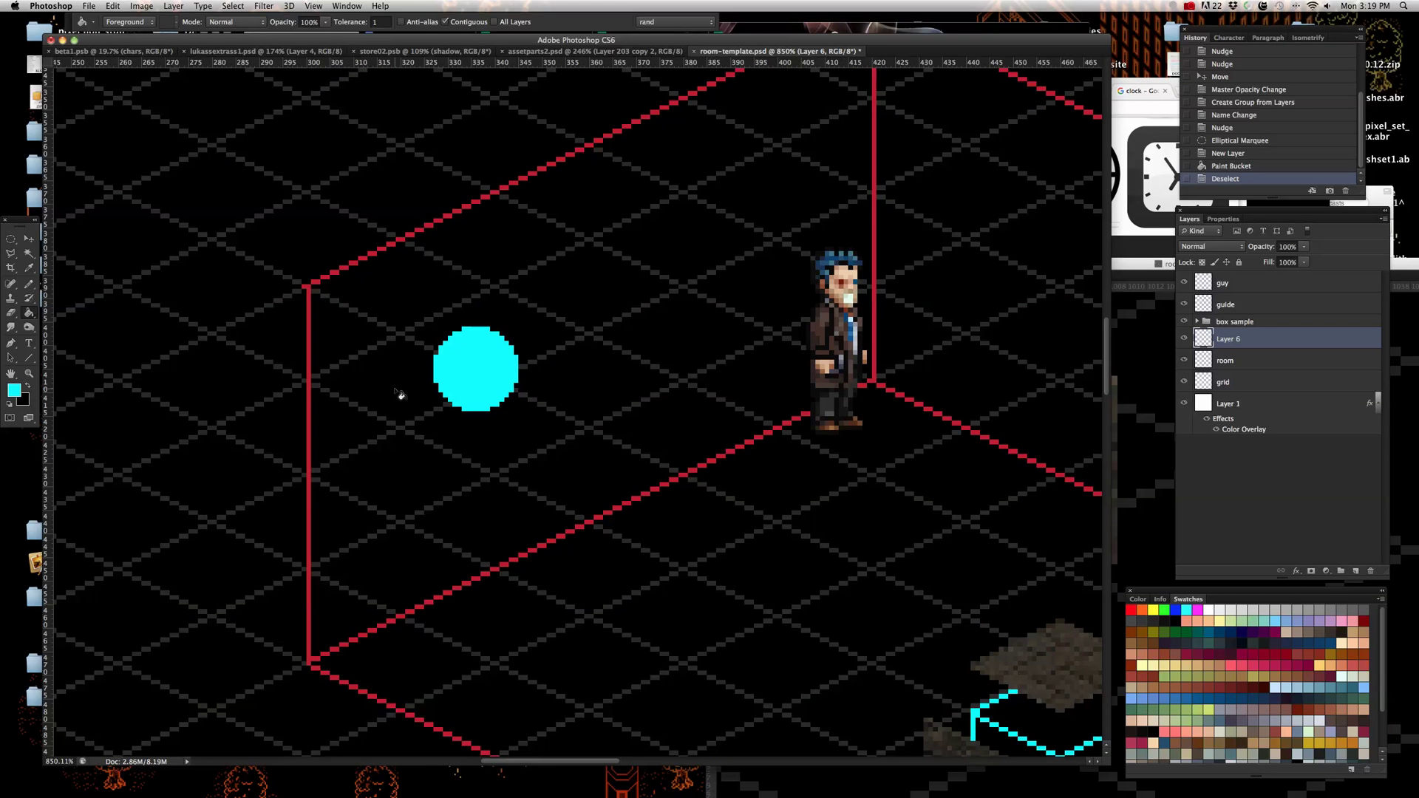
# - Skew the cyan circle vertically about 26 degrees to follow the left wall's slope, apply it, and move the shape slightly down toward the wall's outer edge
pyautogui.click(110, 6)
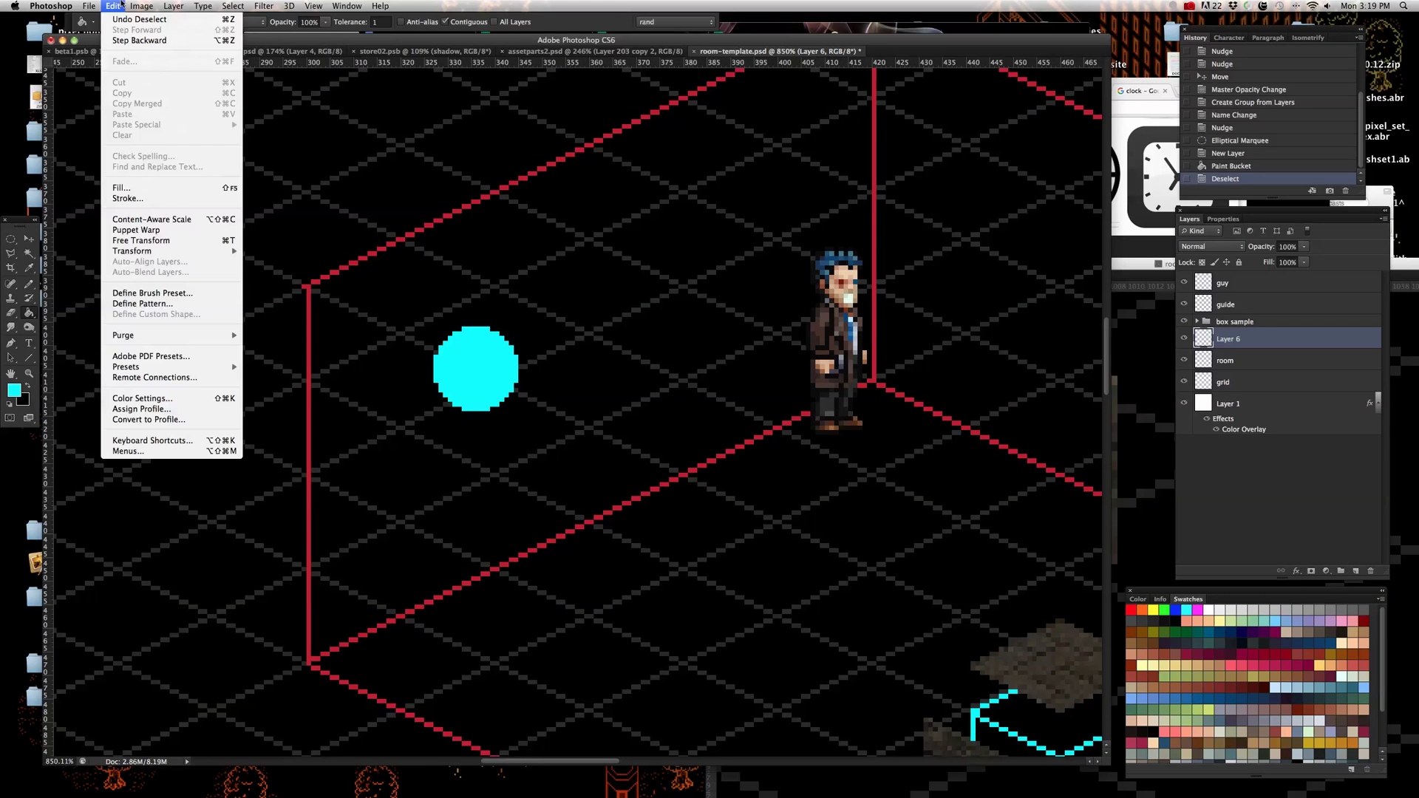
pyautogui.moveTo(161, 250)
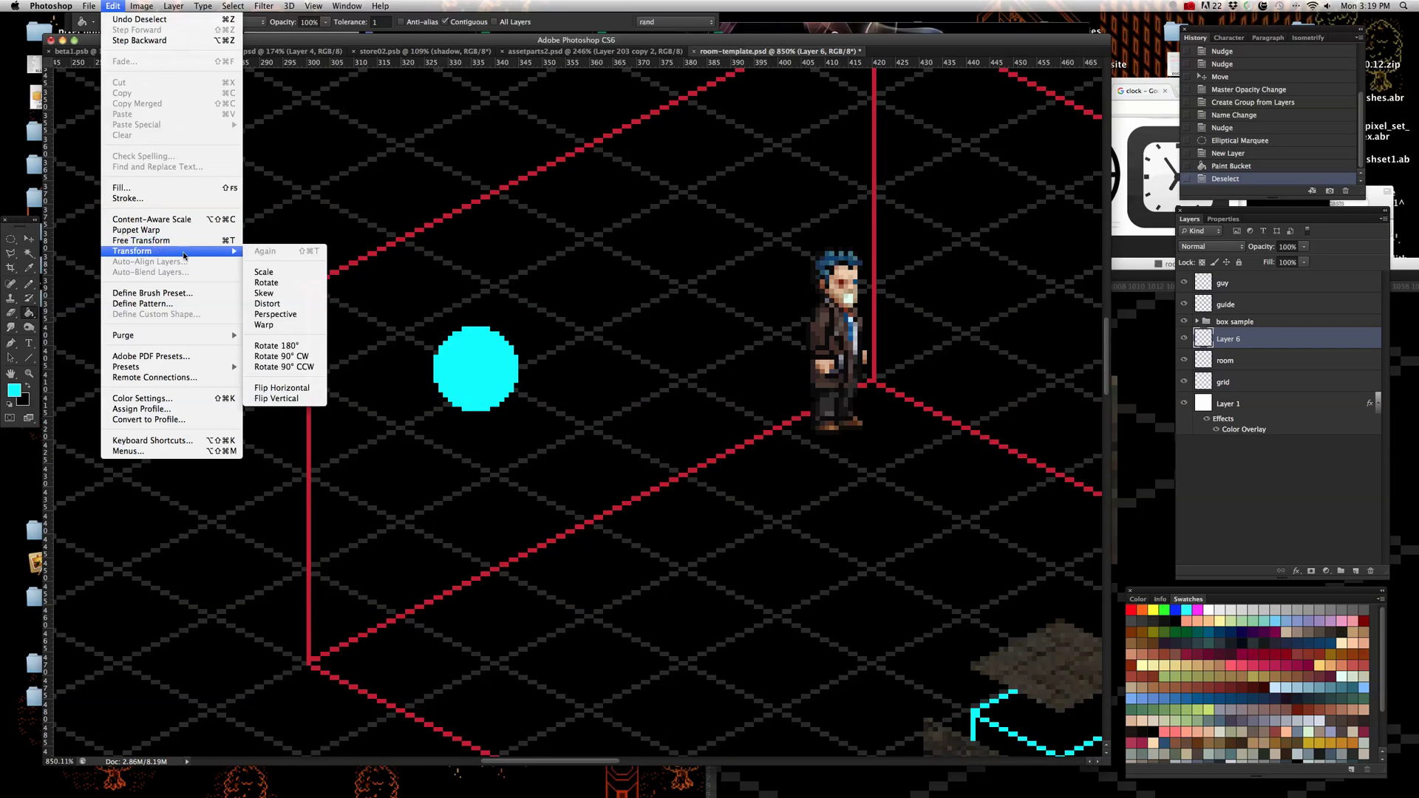
pyautogui.click(276, 294)
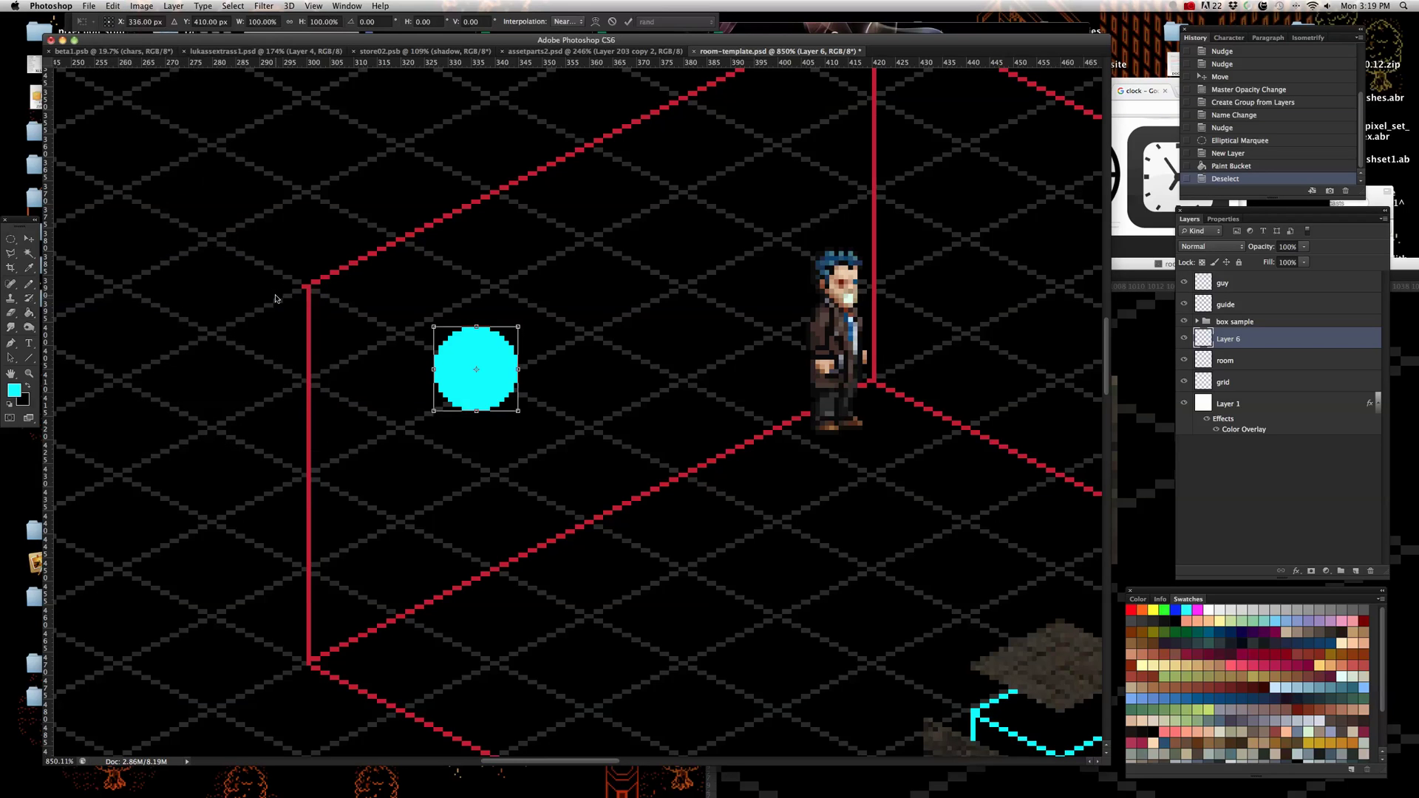
pyautogui.scroll(5, 525, 362)
pyautogui.moveTo(517, 376); pyautogui.dragTo(528, 249)
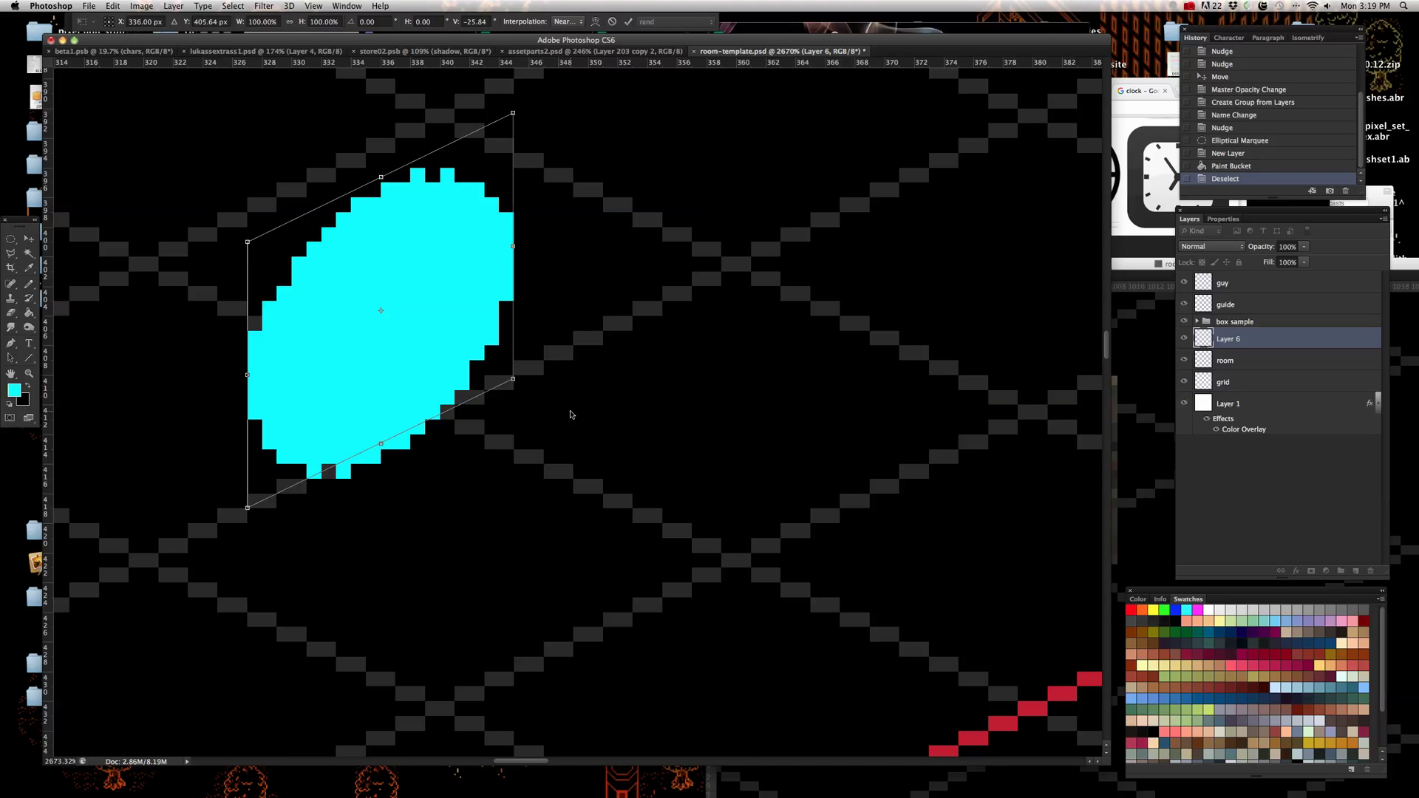
pyautogui.scroll(-4, 534, 423)
pyautogui.scroll(3, 534, 423)
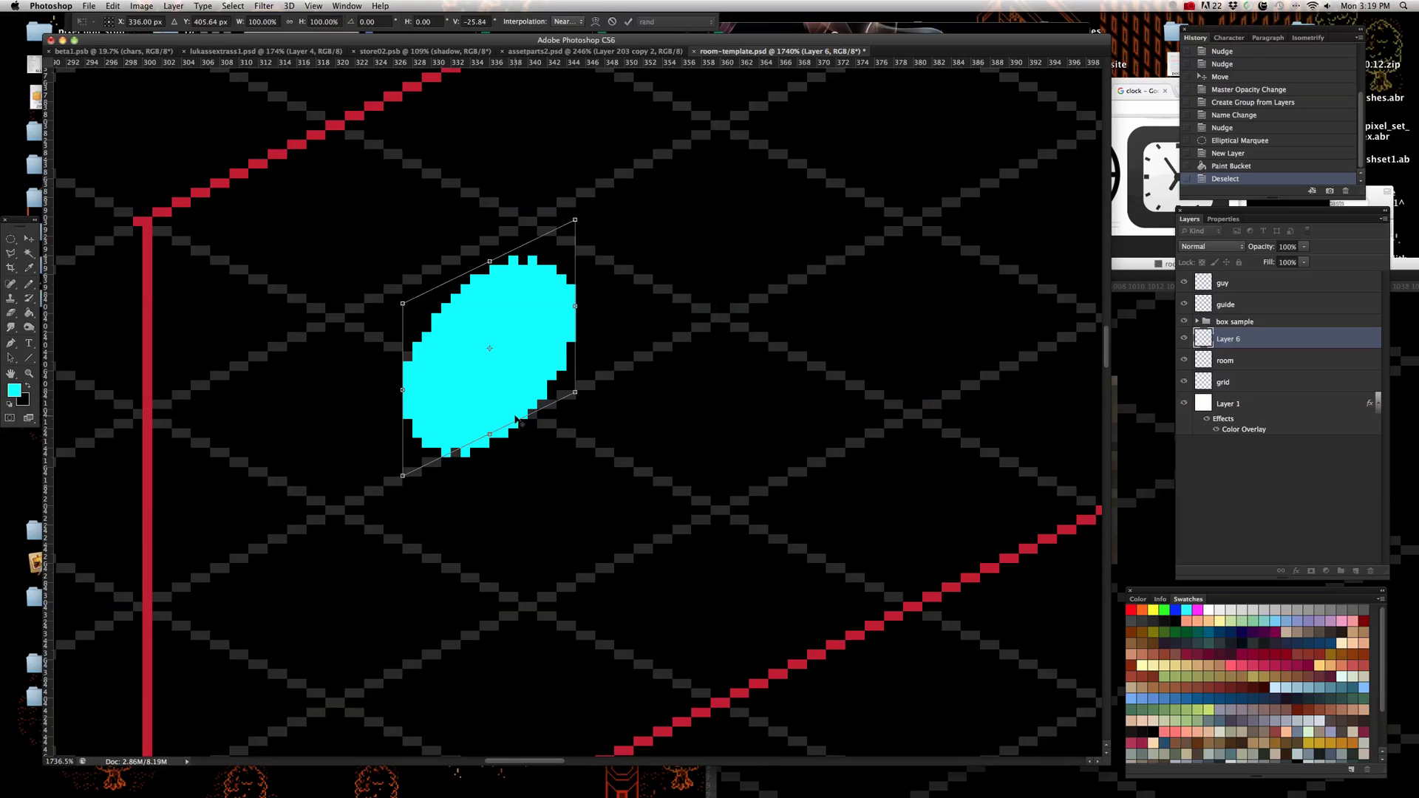
pyautogui.click(28, 239)
pyautogui.click(801, 255)
pyautogui.moveTo(503, 392); pyautogui.dragTo(415, 407)
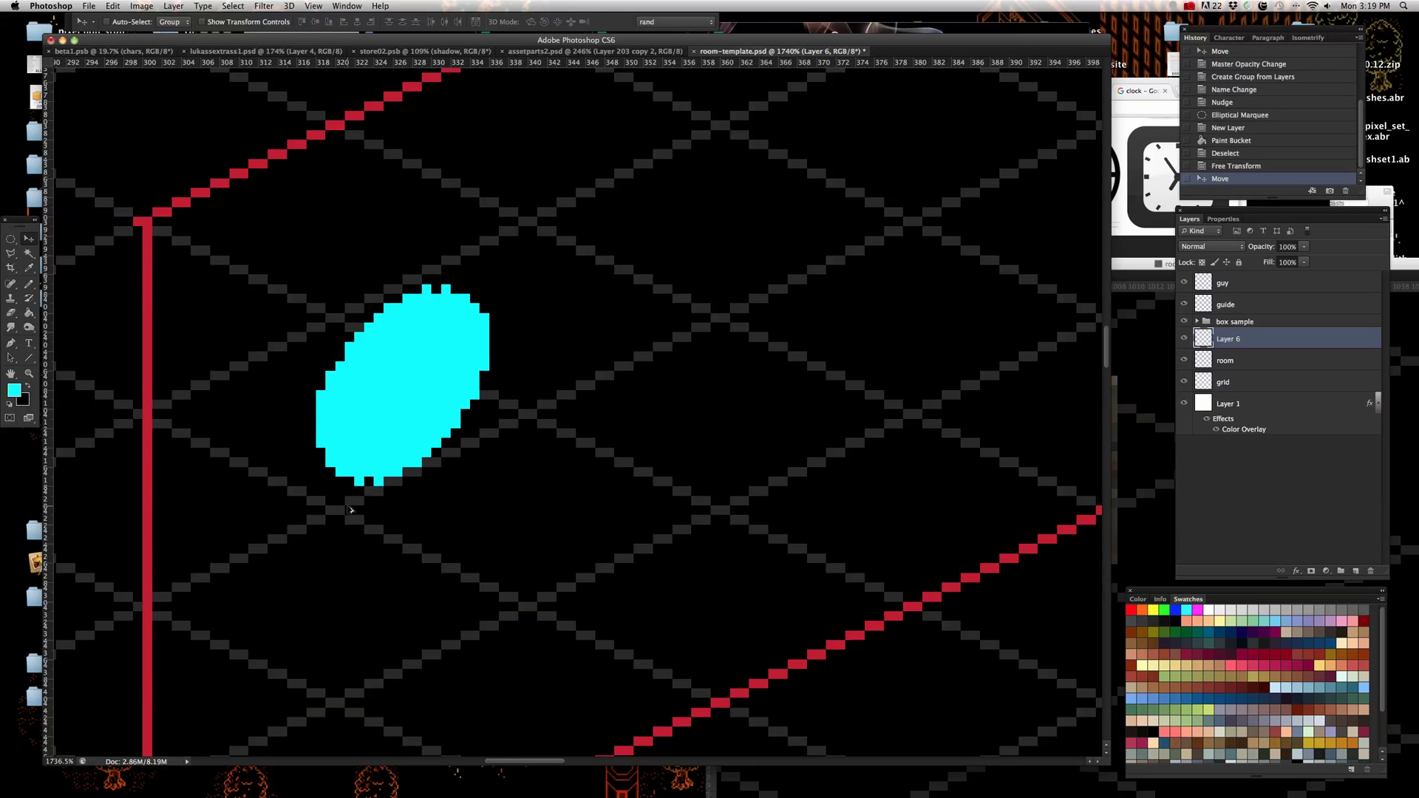
# - Smooth the skewed cyan ellipse's outline with single-pixel Pencil touch-ups along its lower, upper and side edges
pyautogui.scroll(2, 342, 510)
pyautogui.scroll(-5, 391, 453)
pyautogui.scroll(5, 319, 451)
pyautogui.click(28, 284)
pyautogui.click(424, 457)
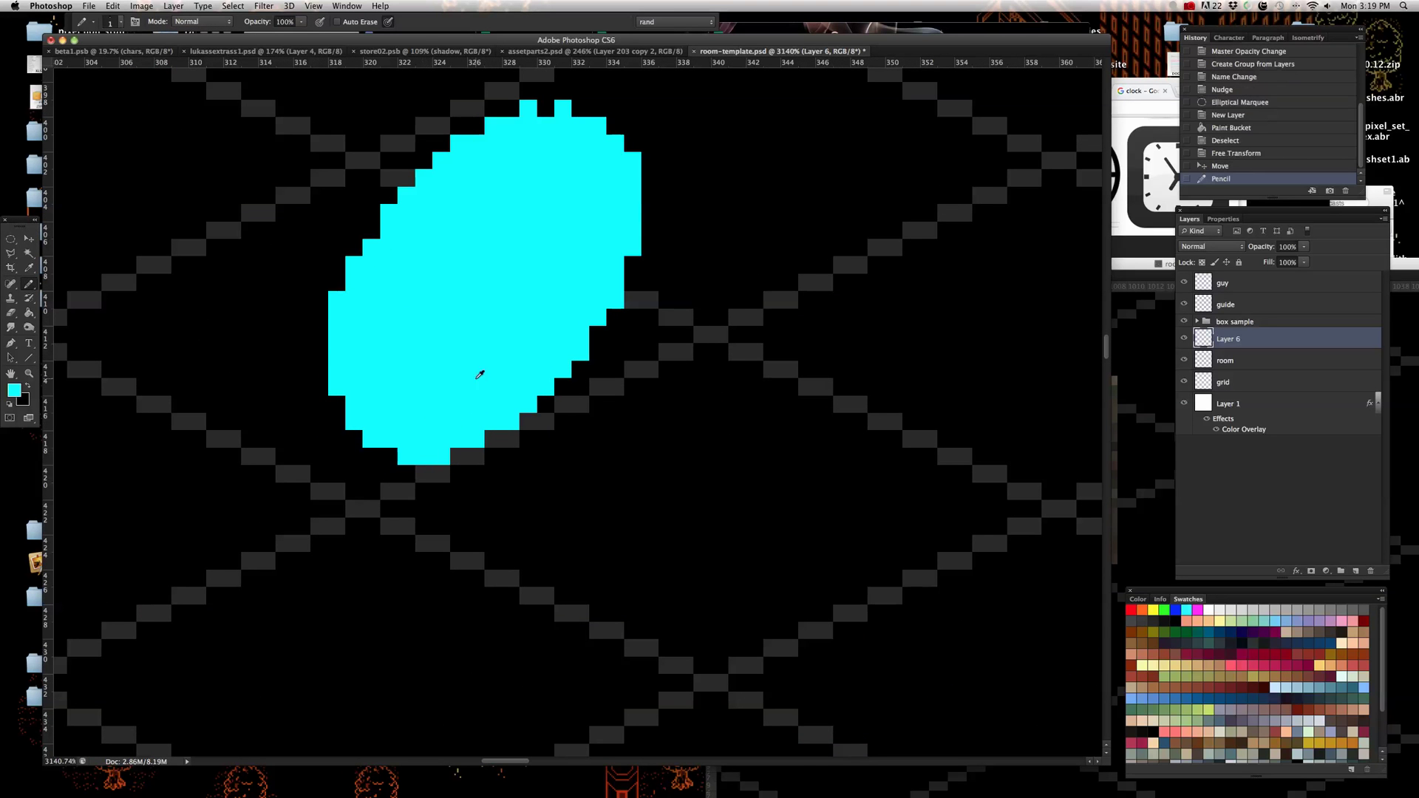
pyautogui.scroll(-2, 434, 389)
pyautogui.scroll(2, 539, 175)
pyautogui.click(518, 201)
pyautogui.scroll(-3, 480, 333)
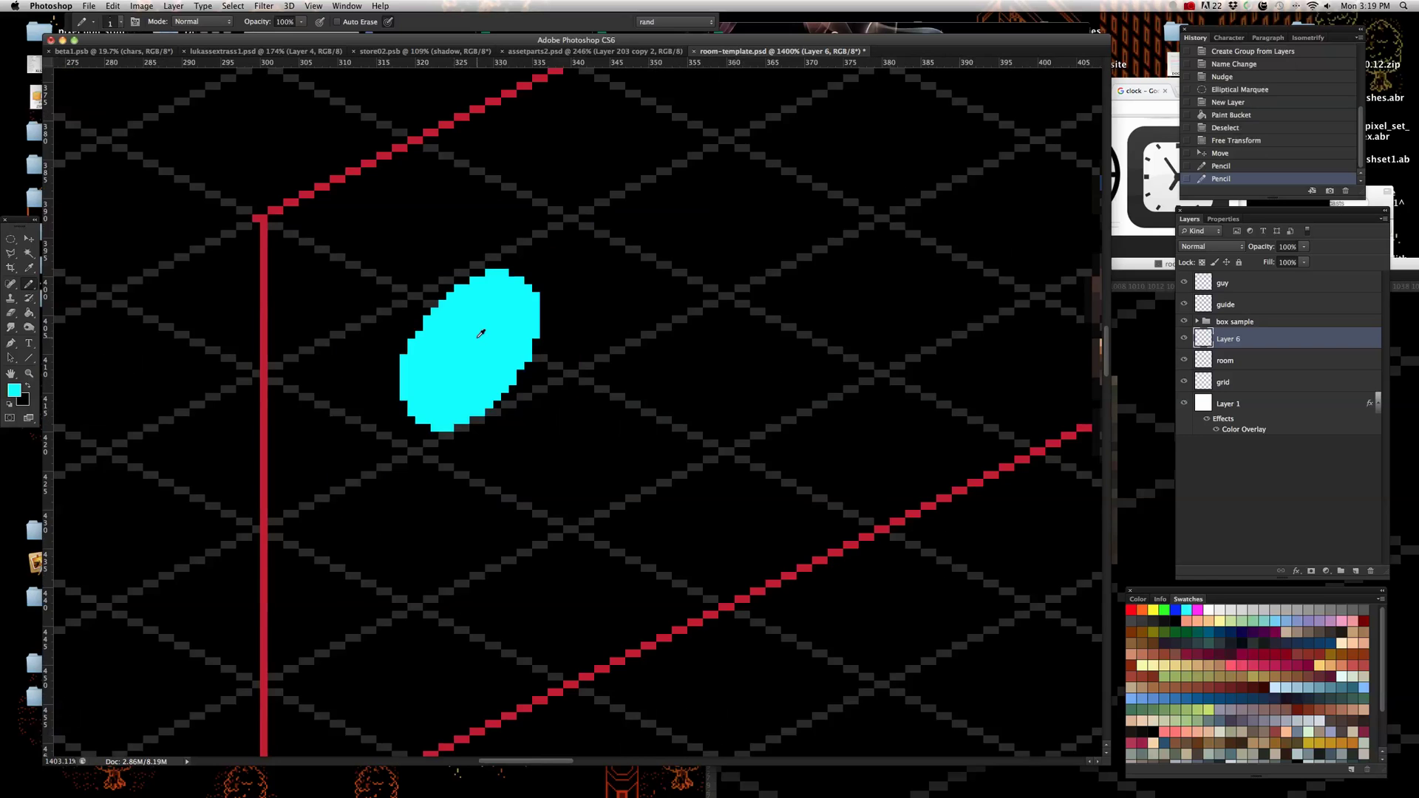
pyautogui.scroll(3, 484, 344)
pyautogui.click(530, 380)
pyautogui.scroll(-2, 495, 307)
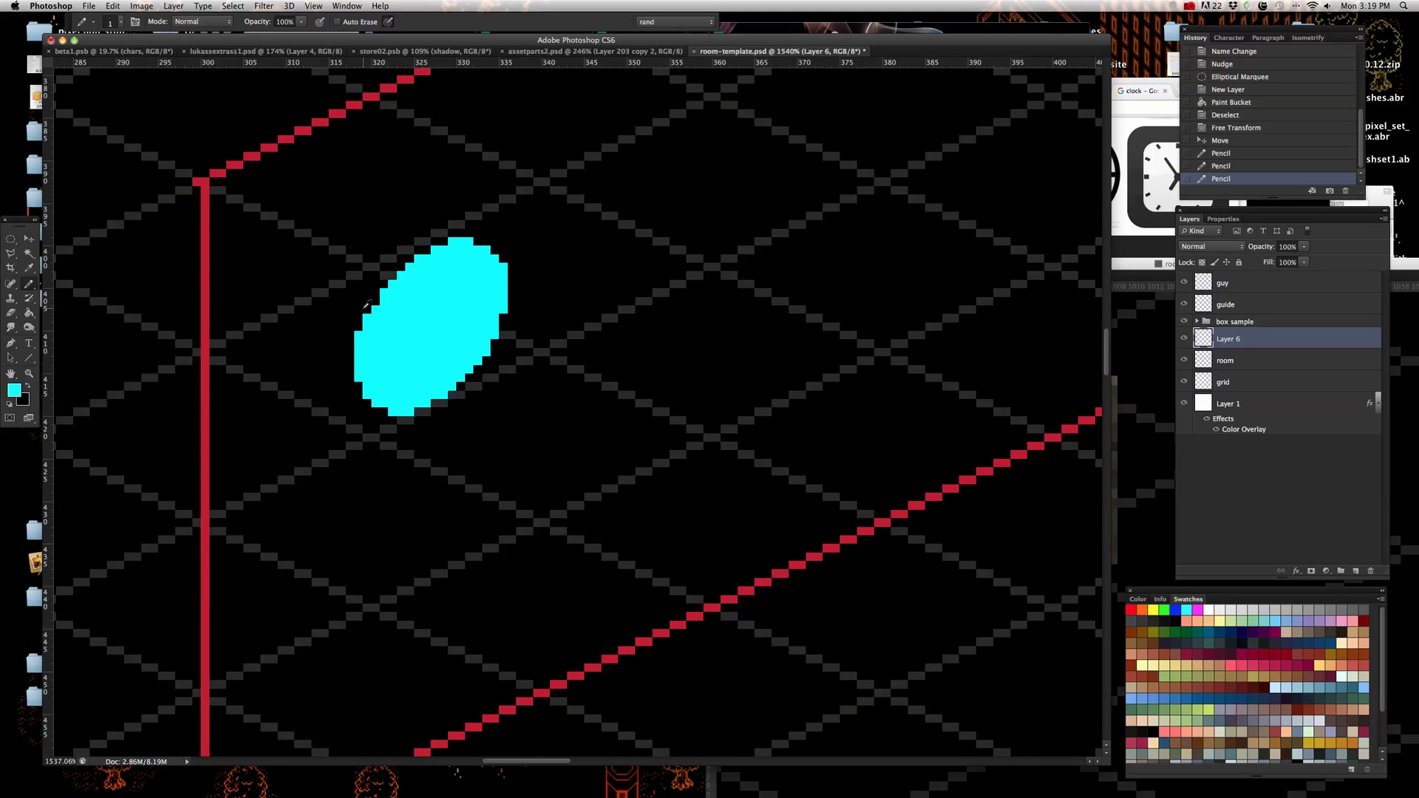
pyautogui.scroll(2, 389, 306)
pyautogui.click(387, 298)
pyautogui.scroll(-4, 443, 333)
pyautogui.scroll(3, 463, 338)
pyautogui.scroll(-3, 464, 339)
pyautogui.scroll(2, 458, 370)
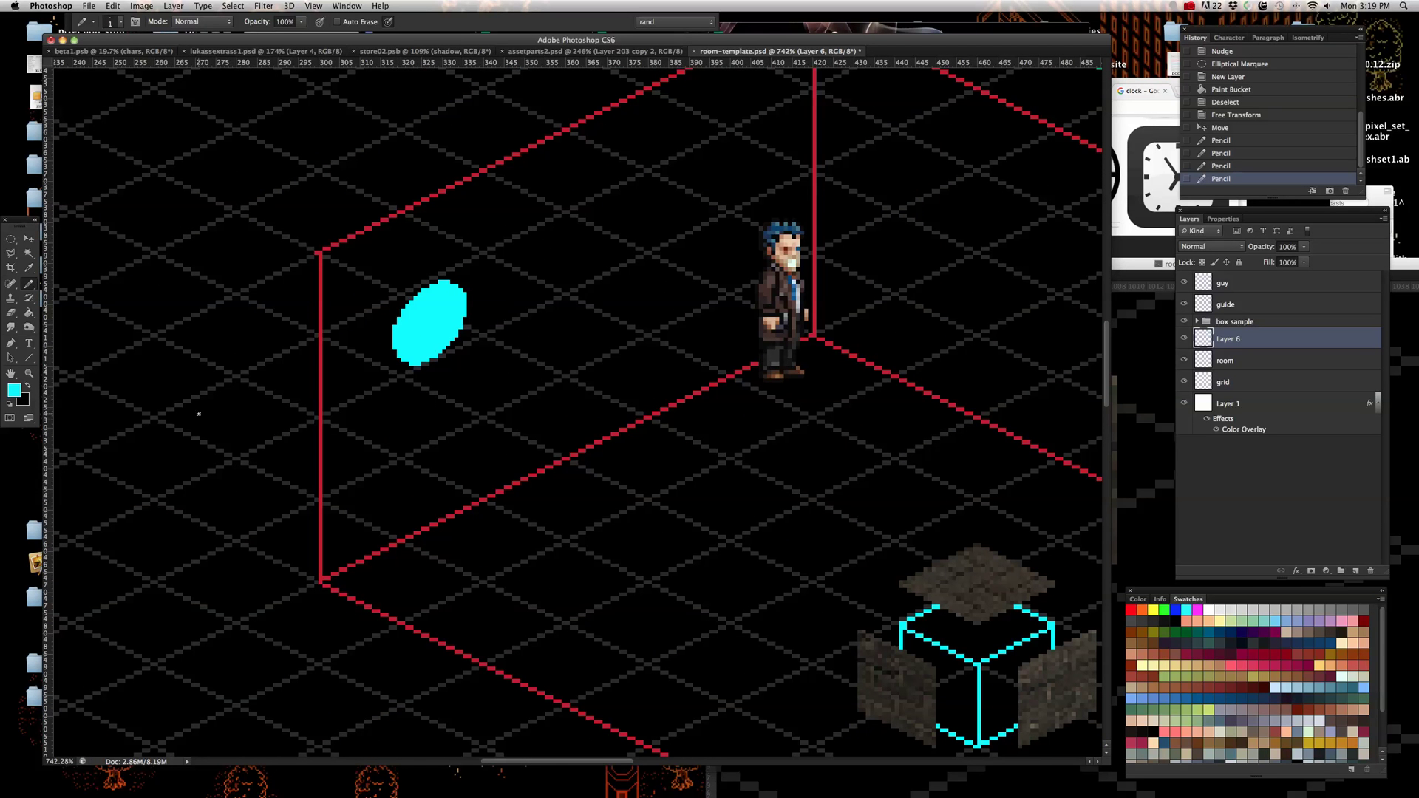
# - Draw a circular selection about 22 pixels across on the room's floor near the left wall with the Elliptical Marquee tool
pyautogui.click(29, 238)
pyautogui.scroll(-3, 504, 361)
pyautogui.scroll(2, 503, 362)
pyautogui.scroll(-3, 493, 362)
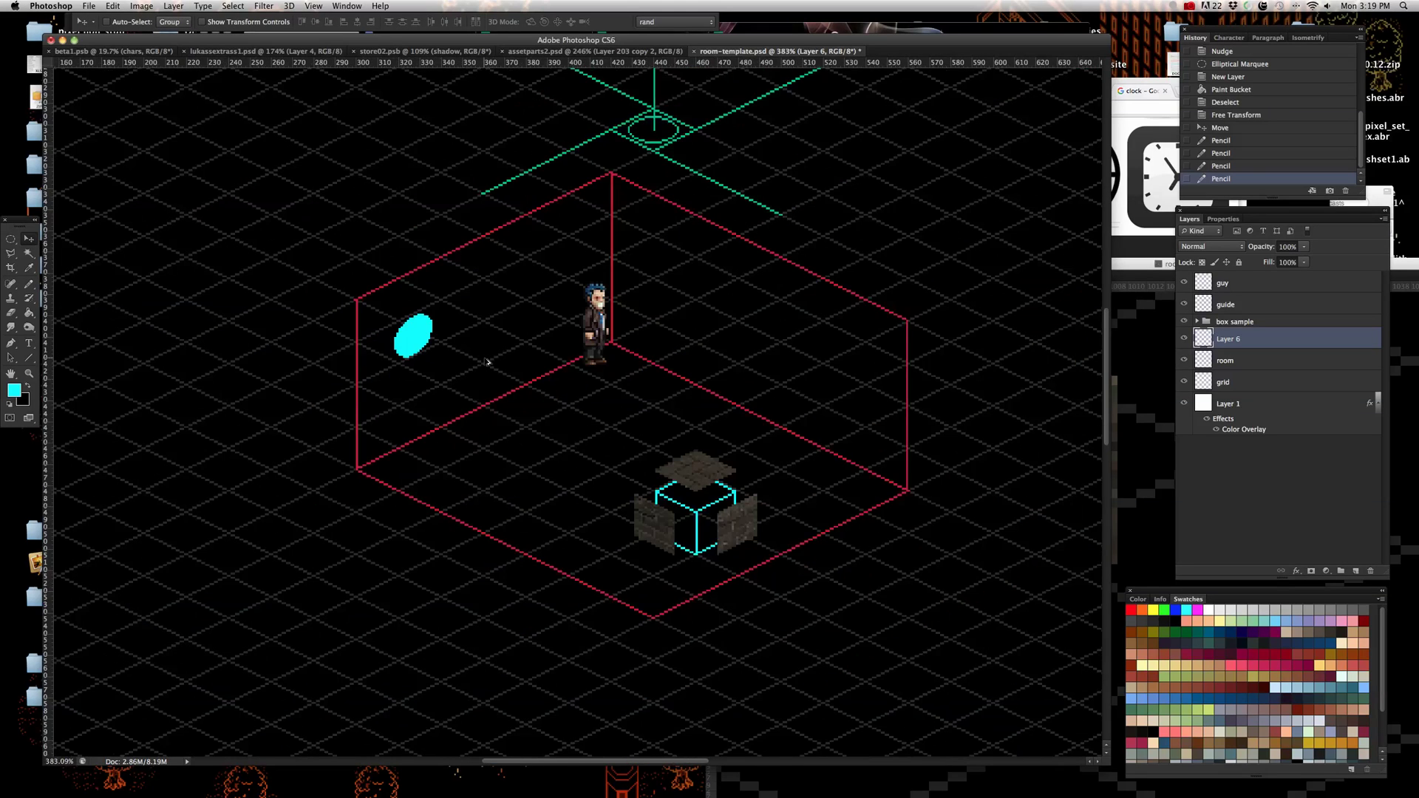
pyautogui.scroll(2, 421, 428)
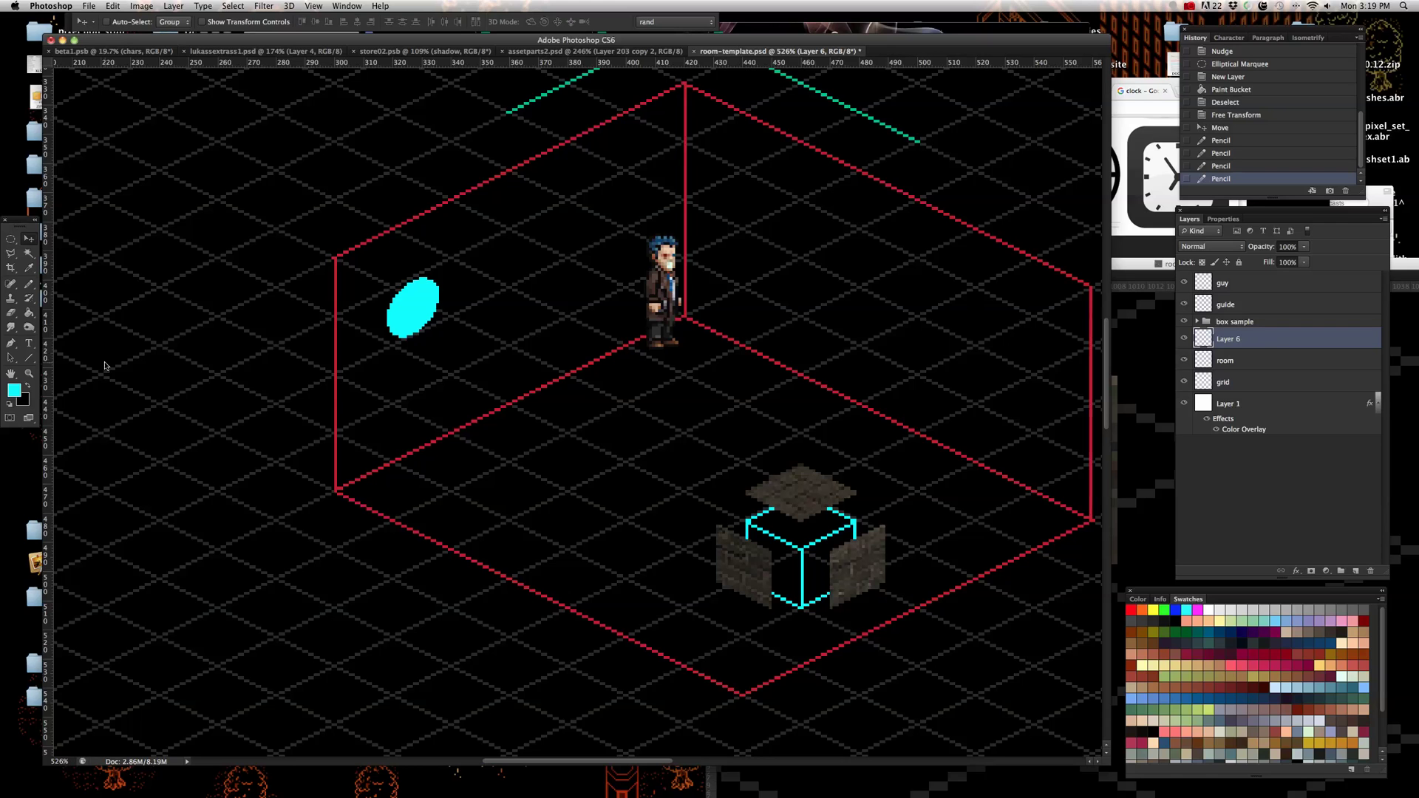
pyautogui.click(10, 240)
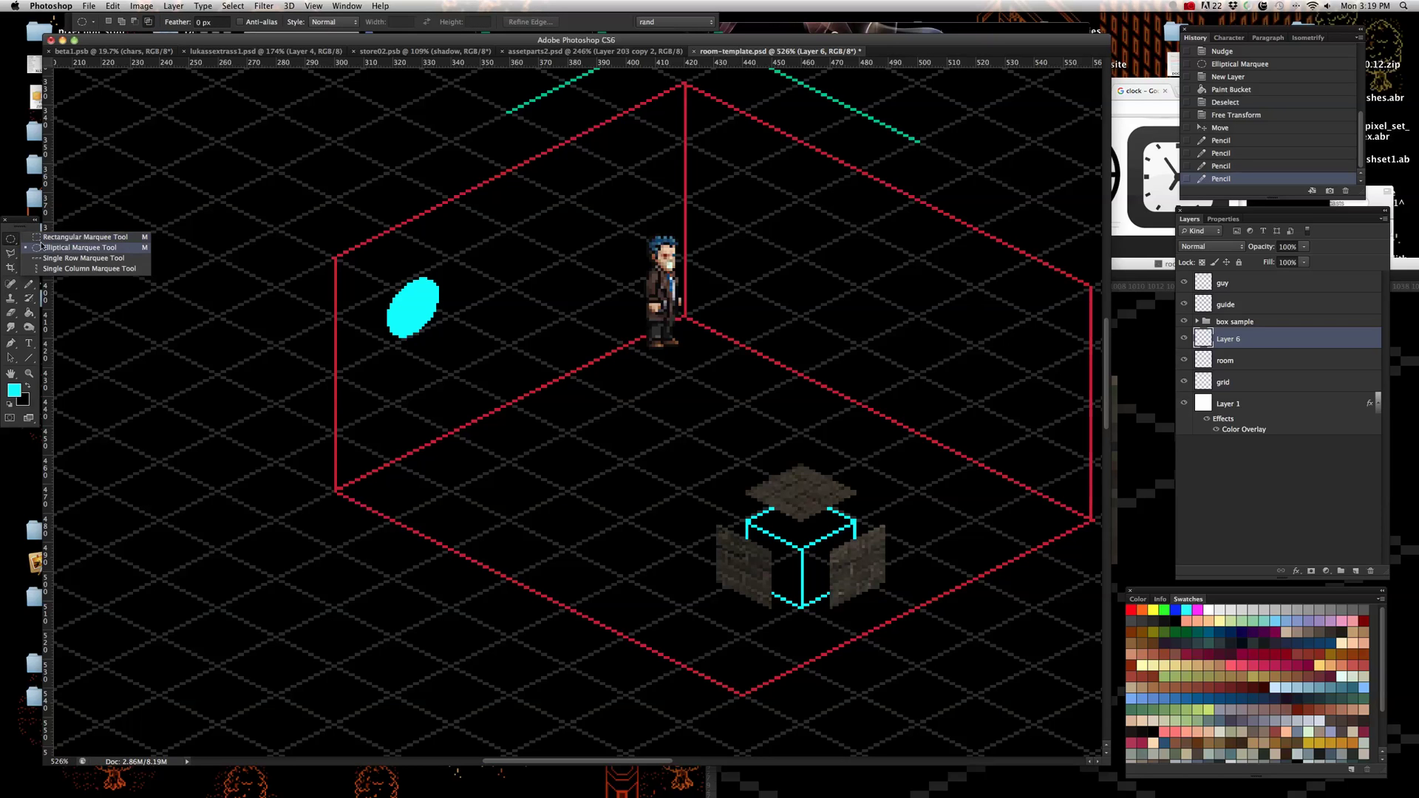
pyautogui.click(41, 248)
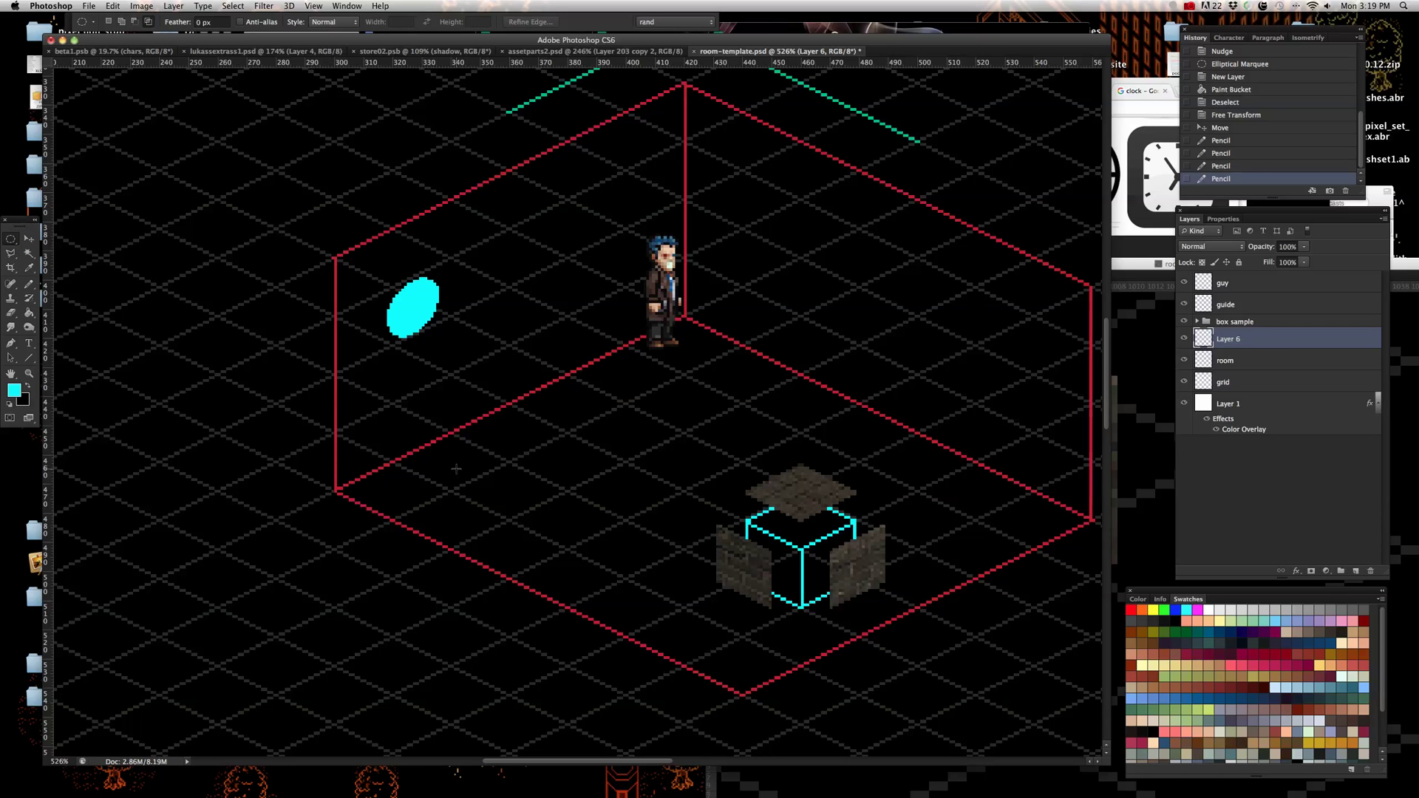
pyautogui.moveTo(444, 462); pyautogui.dragTo(550, 536)
pyautogui.moveTo(588, 541)
pyautogui.mouseDown()
pyautogui.moveTo(614, 485)
pyautogui.moveTo(591, 540)
pyautogui.moveTo(765, 580)
pyautogui.moveTo(612, 552)
pyautogui.moveTo(661, 566)
pyautogui.moveTo(651, 536)
pyautogui.moveTo(695, 533)
pyautogui.moveTo(576, 523)
pyautogui.mouseUp()
pyautogui.moveTo(632, 541); pyautogui.dragTo(616, 524)
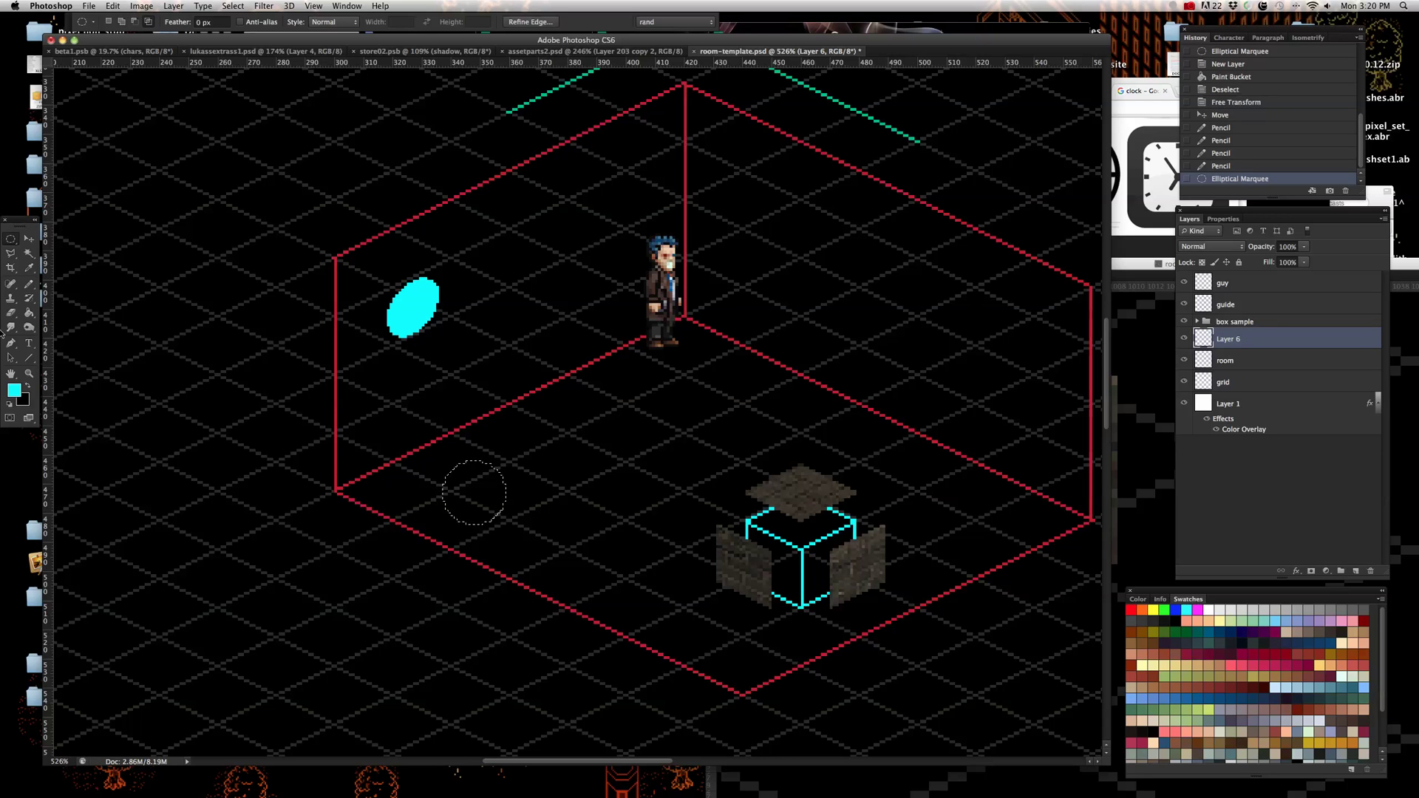
# - Fill the circular floor selection with magenta using the Paint Bucket, and clear the selection
pyautogui.click(29, 313)
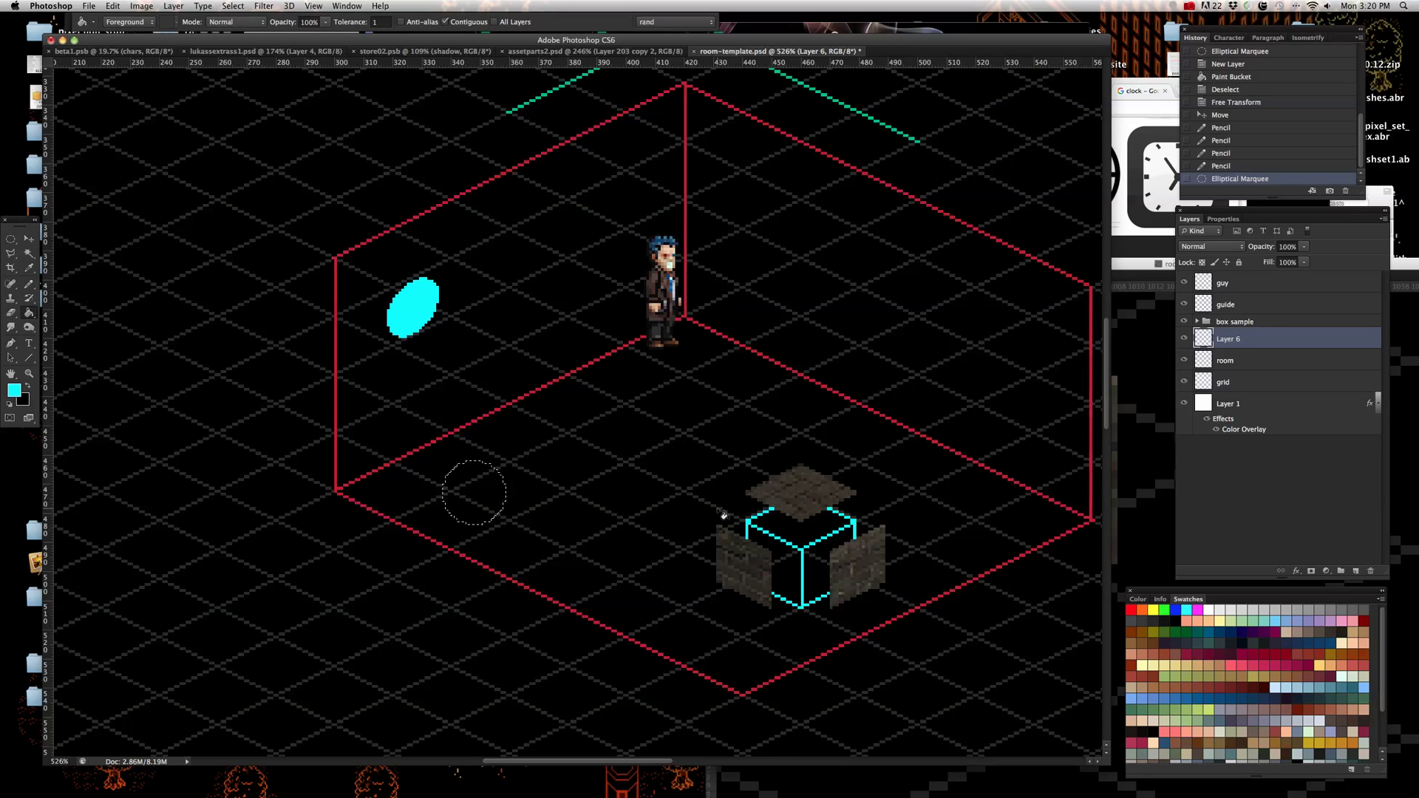
pyautogui.click(1196, 610)
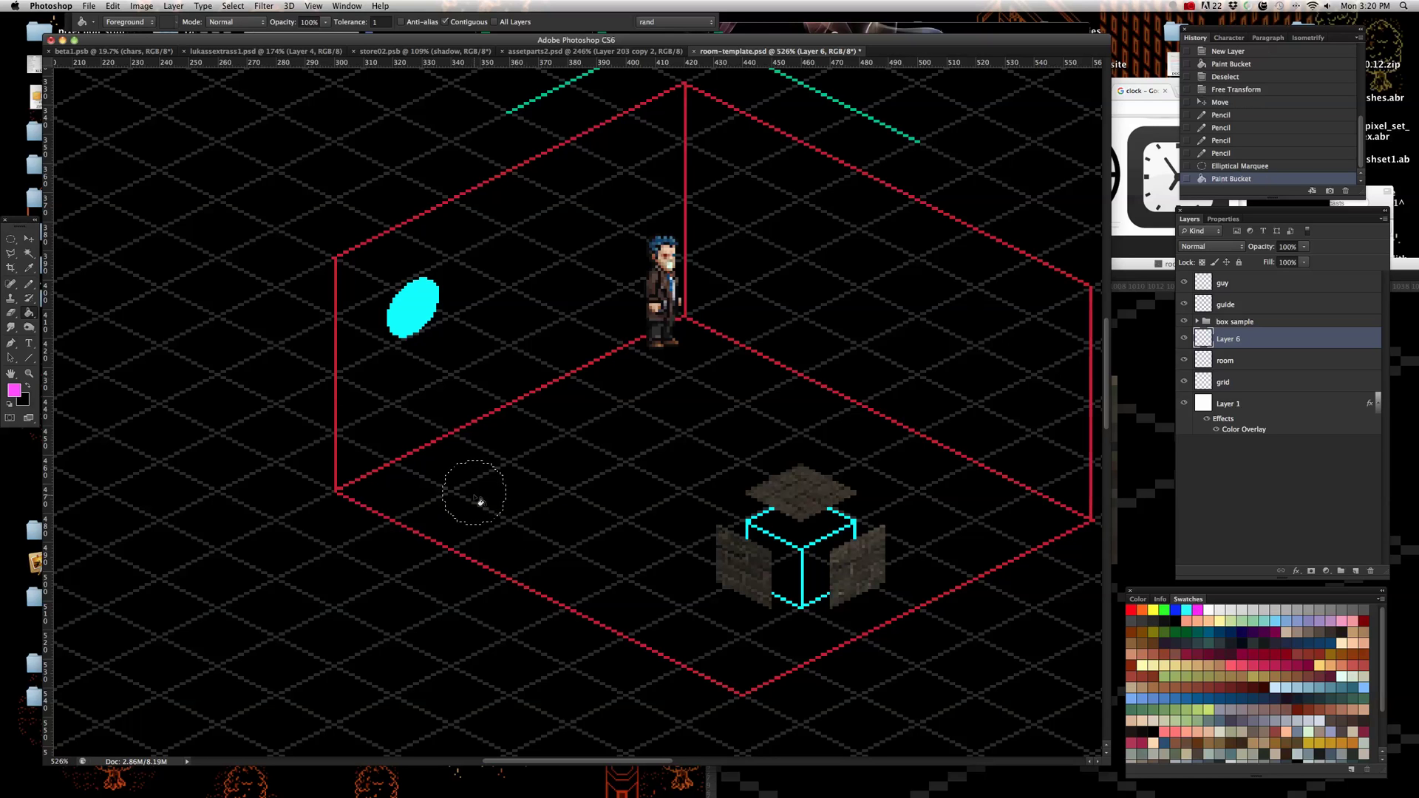
pyautogui.click(480, 502)
pyautogui.scroll(3, 589, 529)
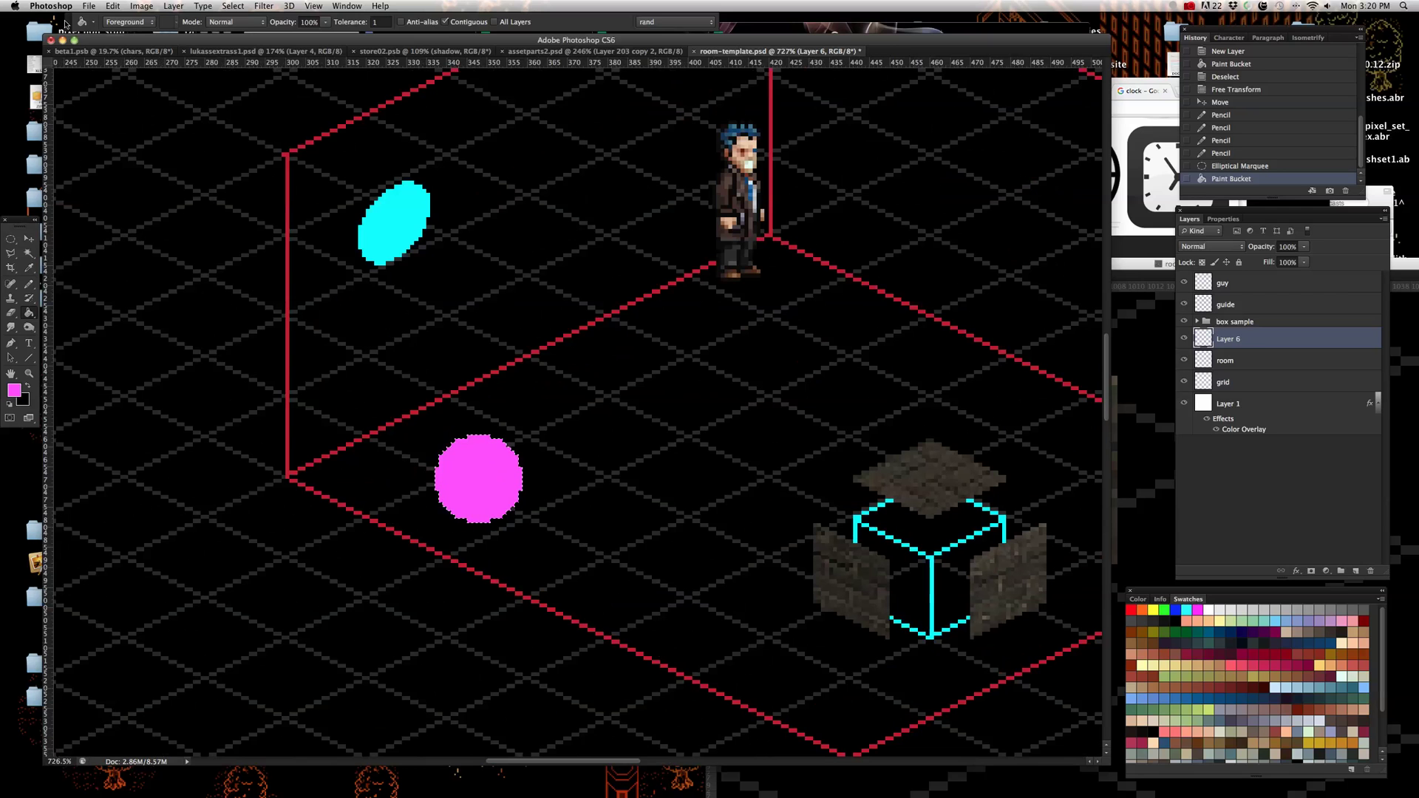
pyautogui.click(11, 239)
pyautogui.press('super+d')
pyautogui.click(141, 6)
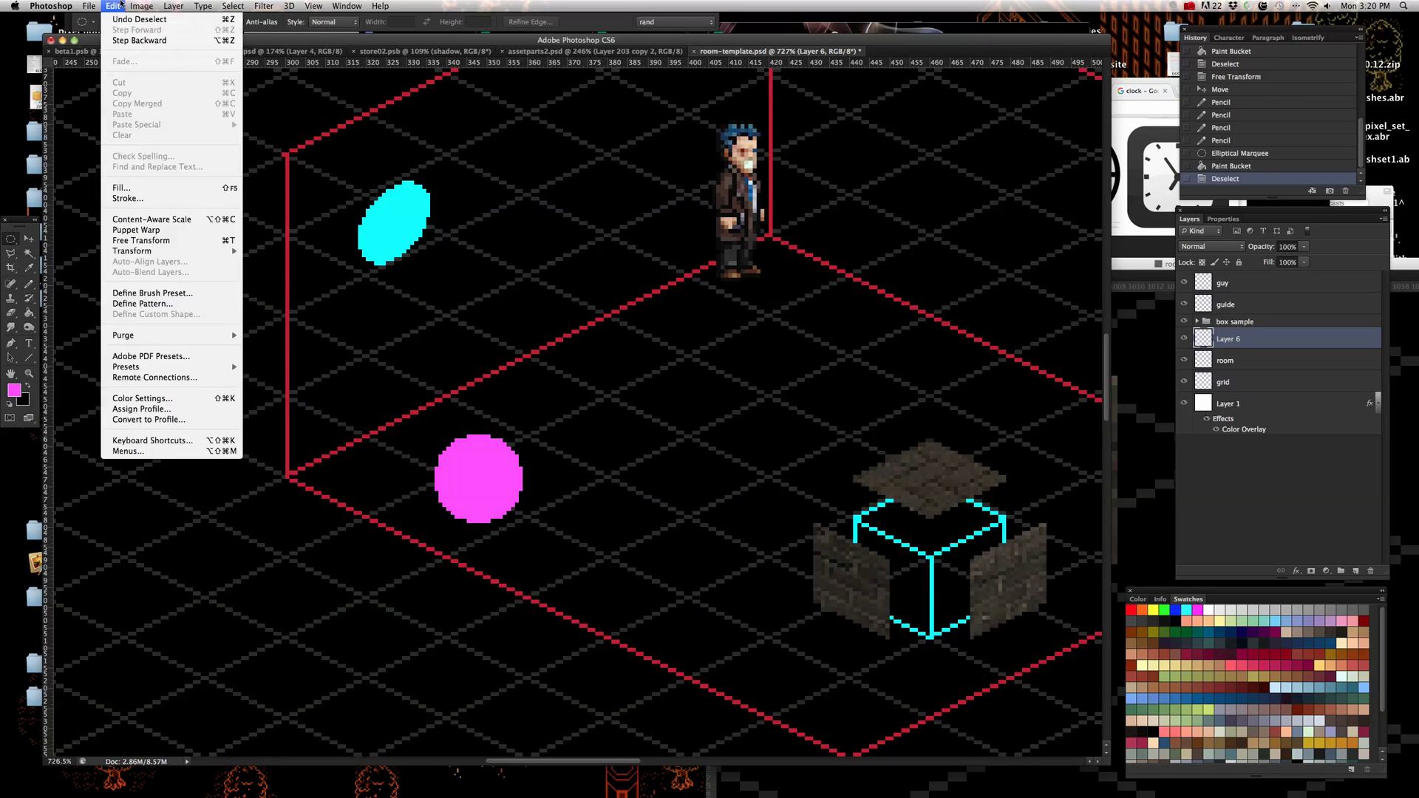
pyautogui.moveTo(124, 12)
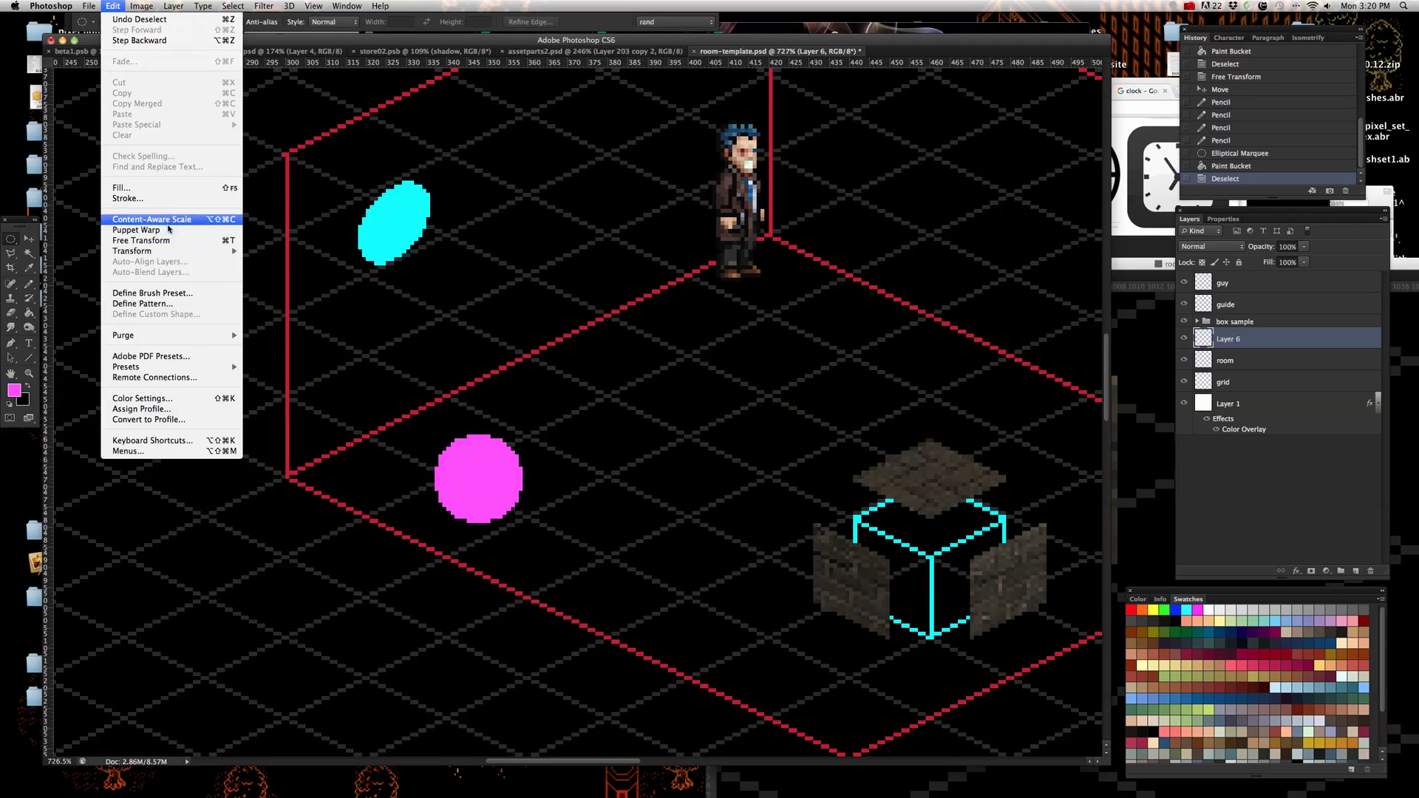
pyautogui.moveTo(178, 252)
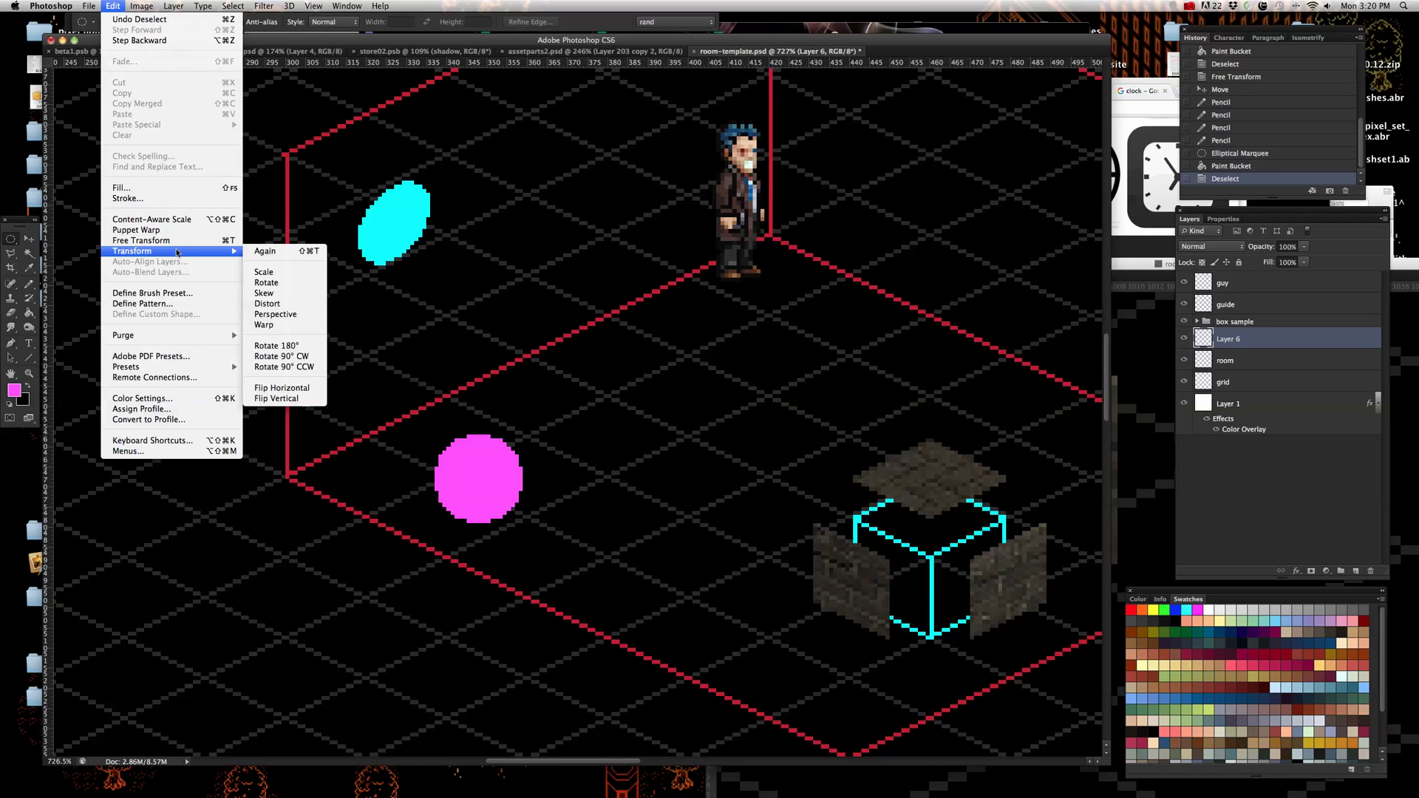
pyautogui.click(192, 240)
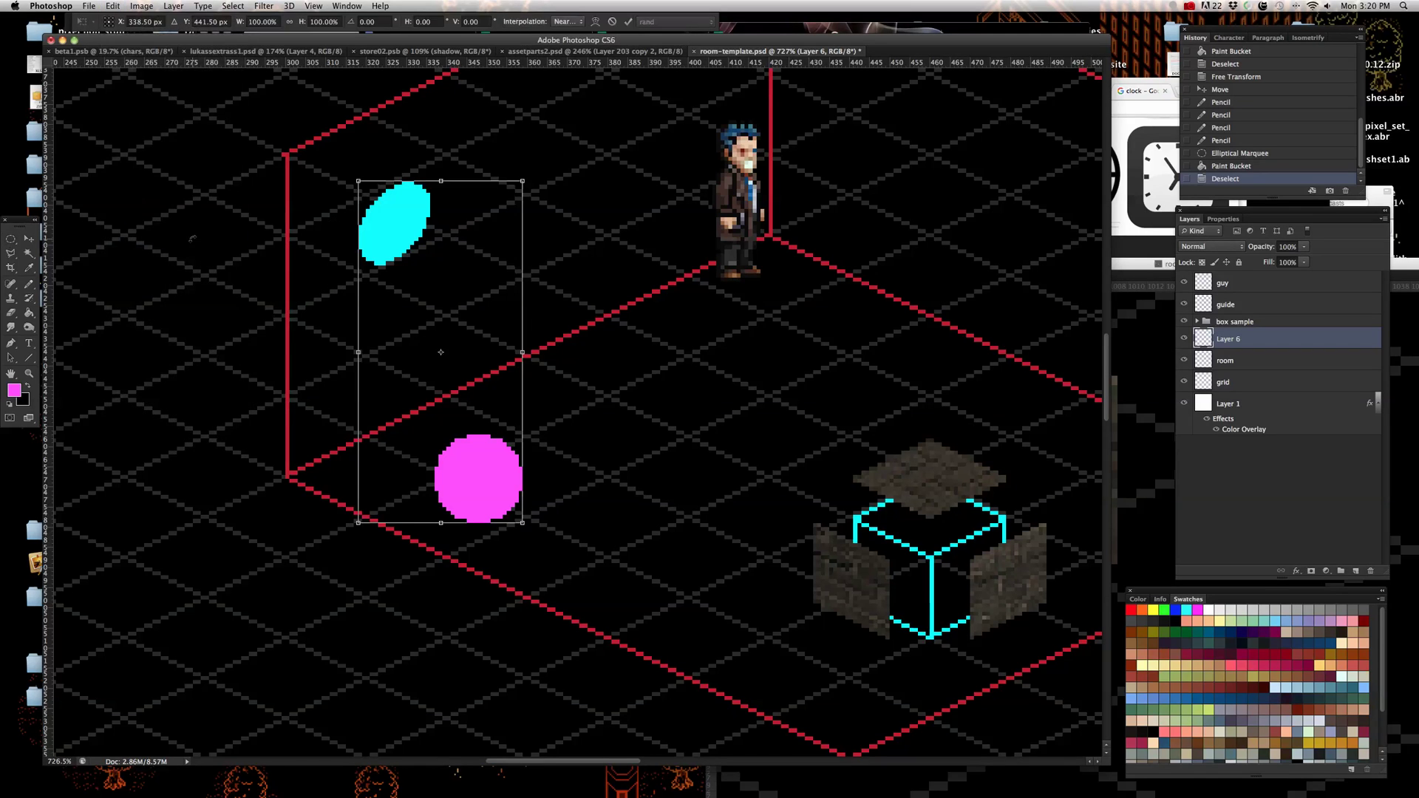
pyautogui.press('Return')
# - Cut the magenta circle out with a rectangular selection and paste it onto its own layer
pyautogui.moveTo(11, 238); pyautogui.dragTo(59, 238)
pyautogui.moveTo(383, 404); pyautogui.dragTo(650, 615)
pyautogui.hotkey('ctrl', 'x')
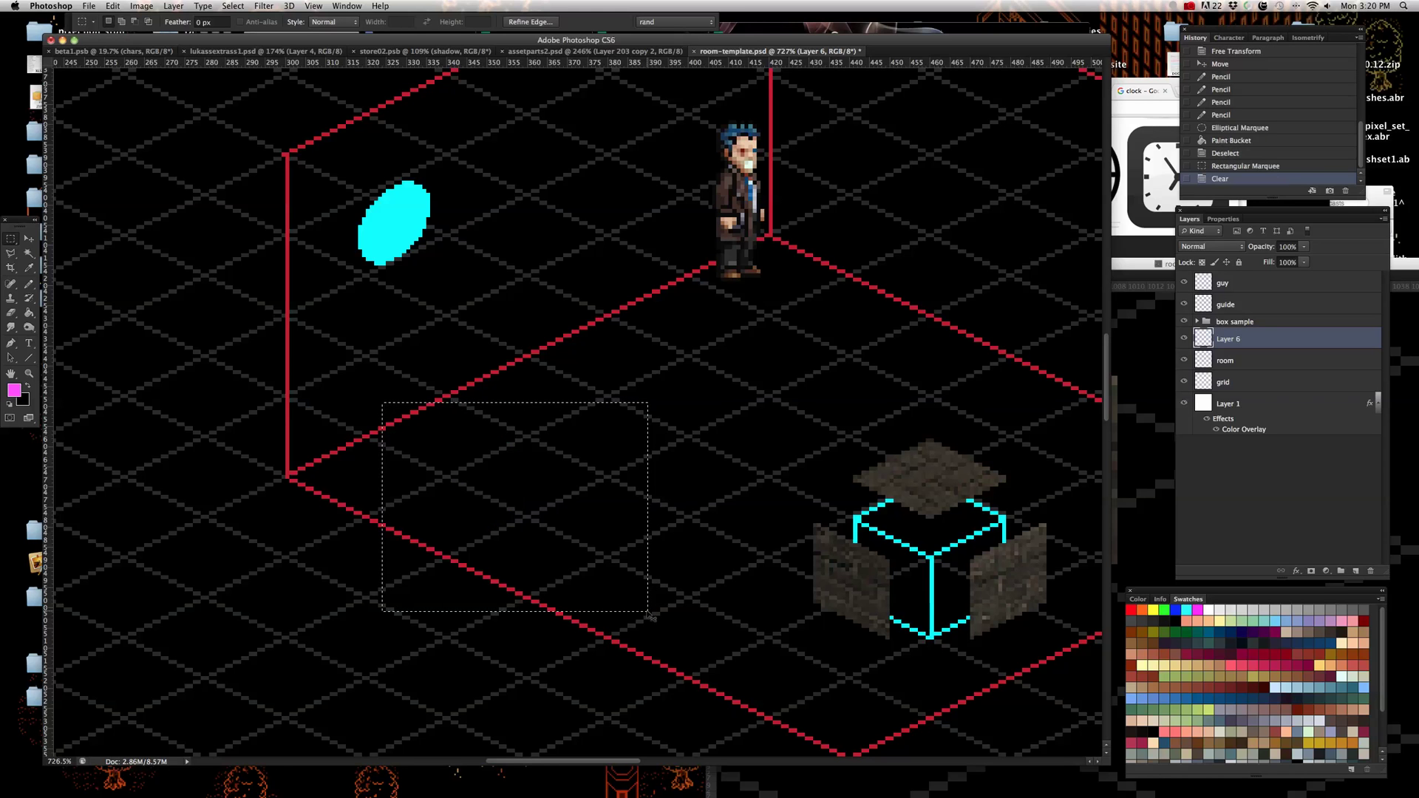
pyautogui.hotkey('ctrl', 'v')
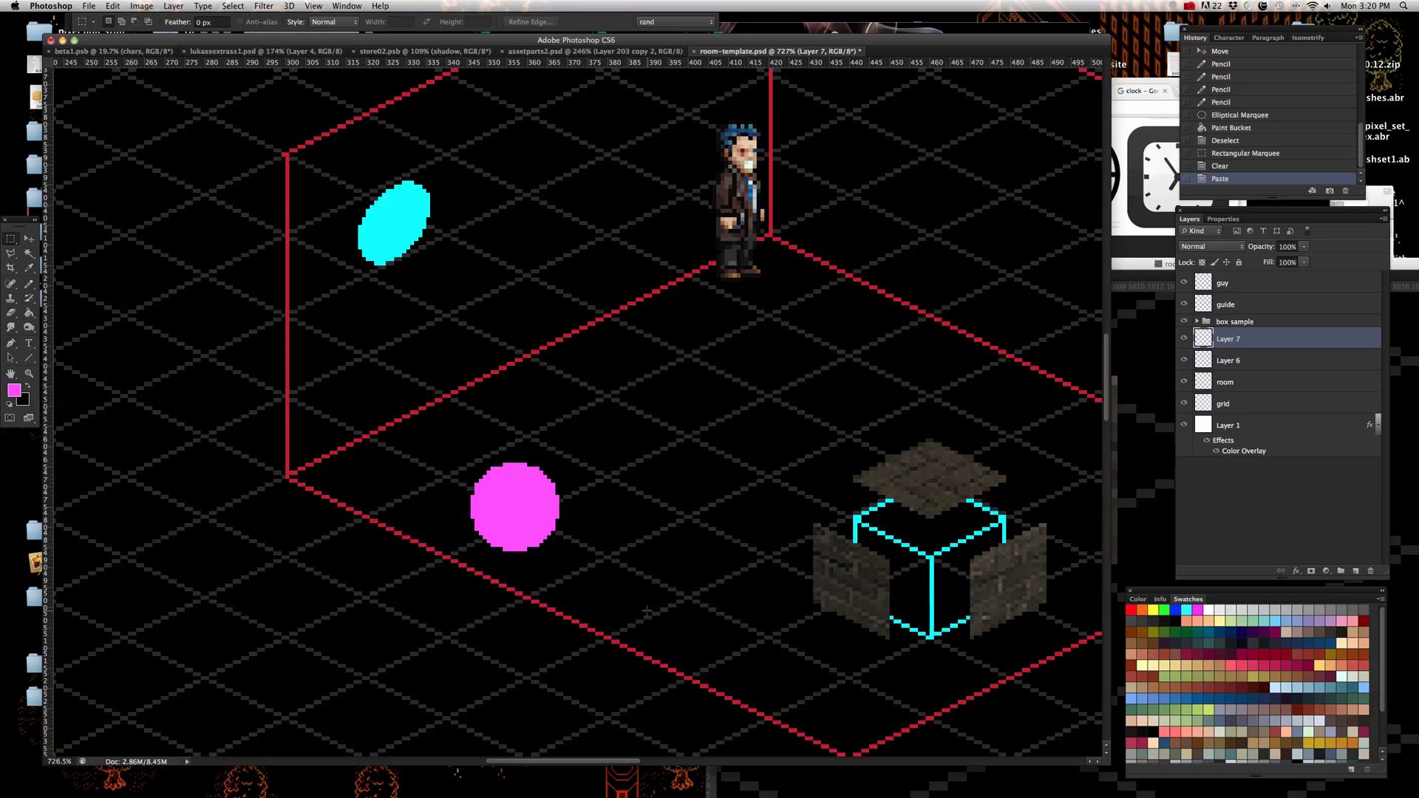
# - Squash the magenta circle vertically with Free Transform to about 14 pixels high, keeping its width
pyautogui.click(111, 5)
pyautogui.click(159, 241)
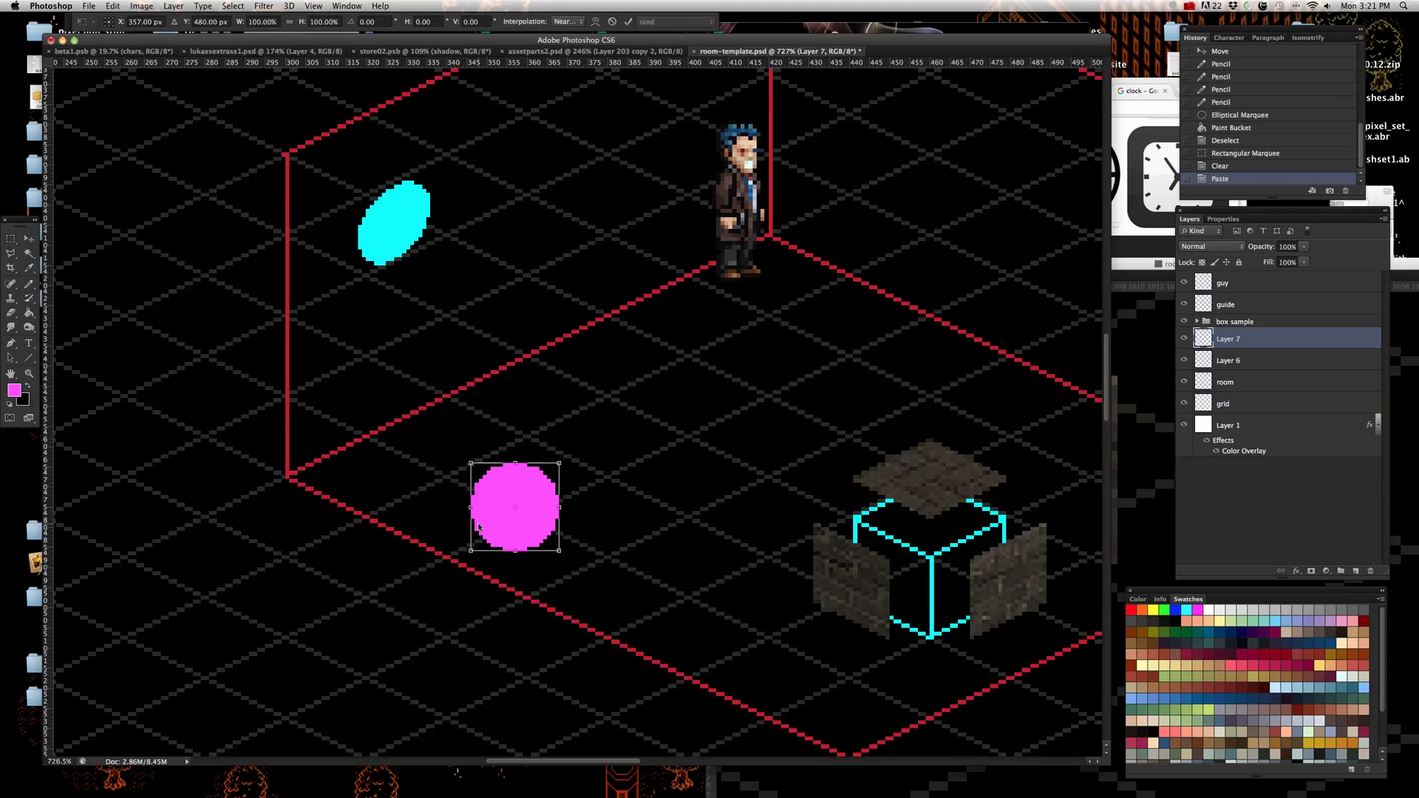
pyautogui.scroll(2, 526, 583)
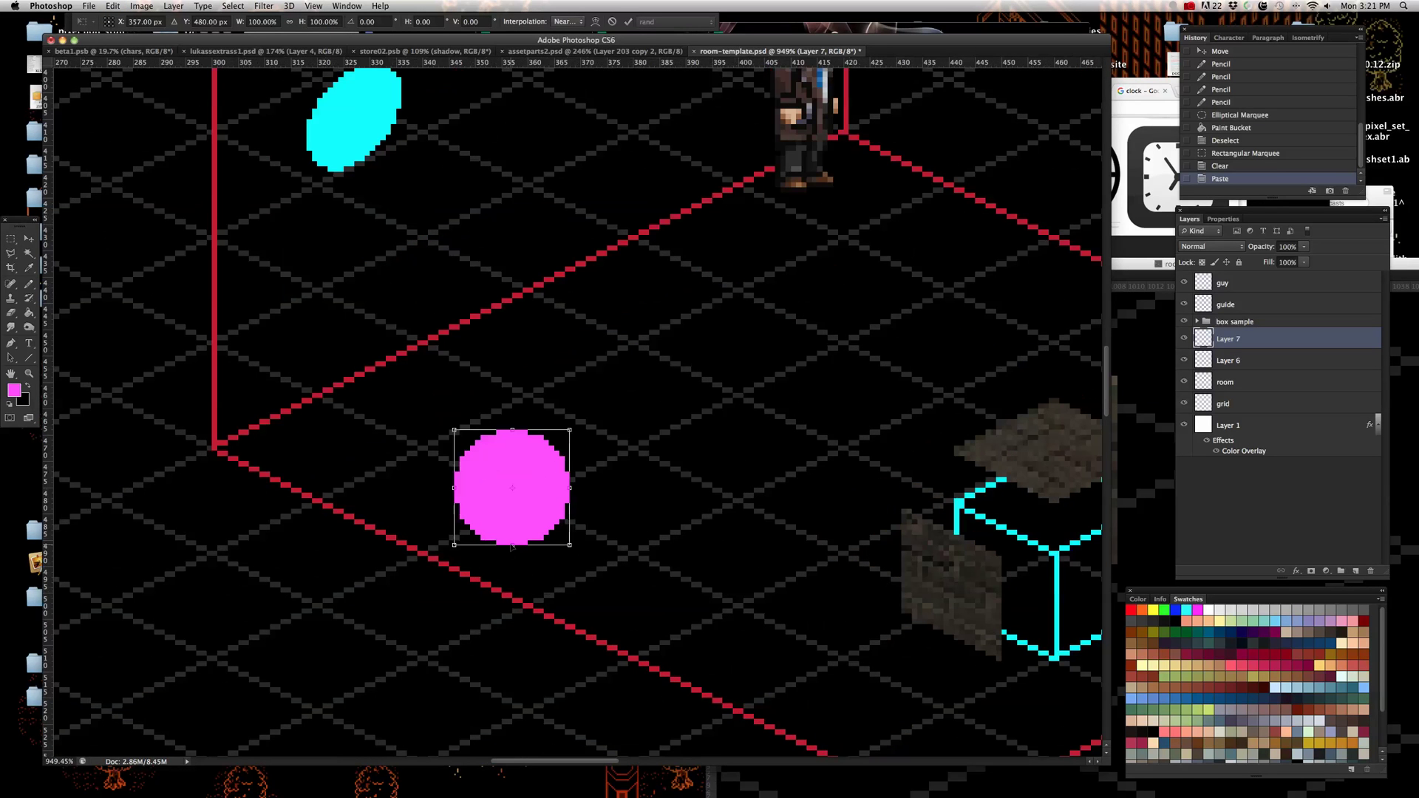
pyautogui.moveTo(512, 548); pyautogui.dragTo(512, 505)
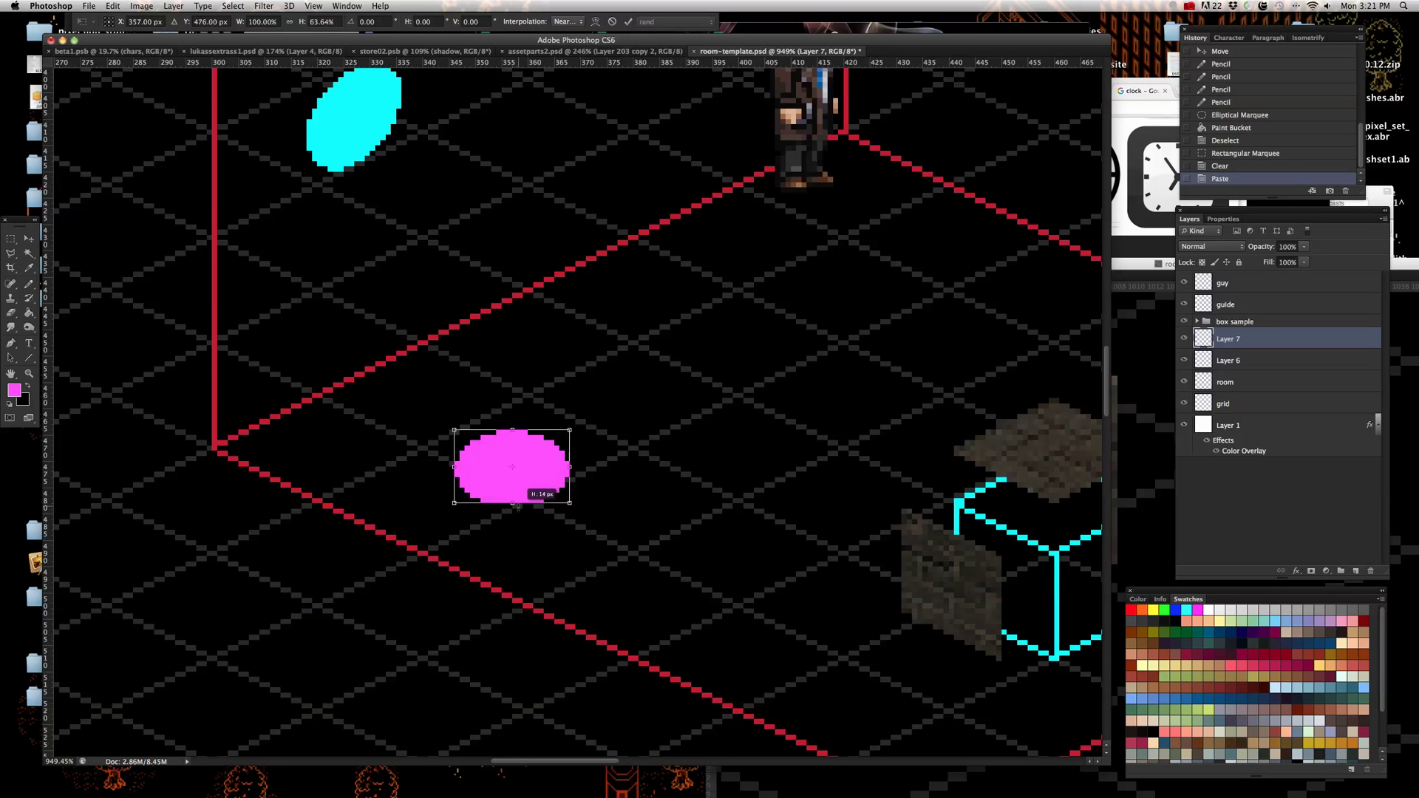
# - Move the squashed magenta ellipse onto the green guide's ellipse above the room
pyautogui.scroll(1, 539, 520)
pyautogui.scroll(-3, 540, 520)
pyautogui.scroll(2, 451, 428)
pyautogui.moveTo(418, 473); pyautogui.dragTo(643, 215)
pyautogui.scroll(3, 643, 215)
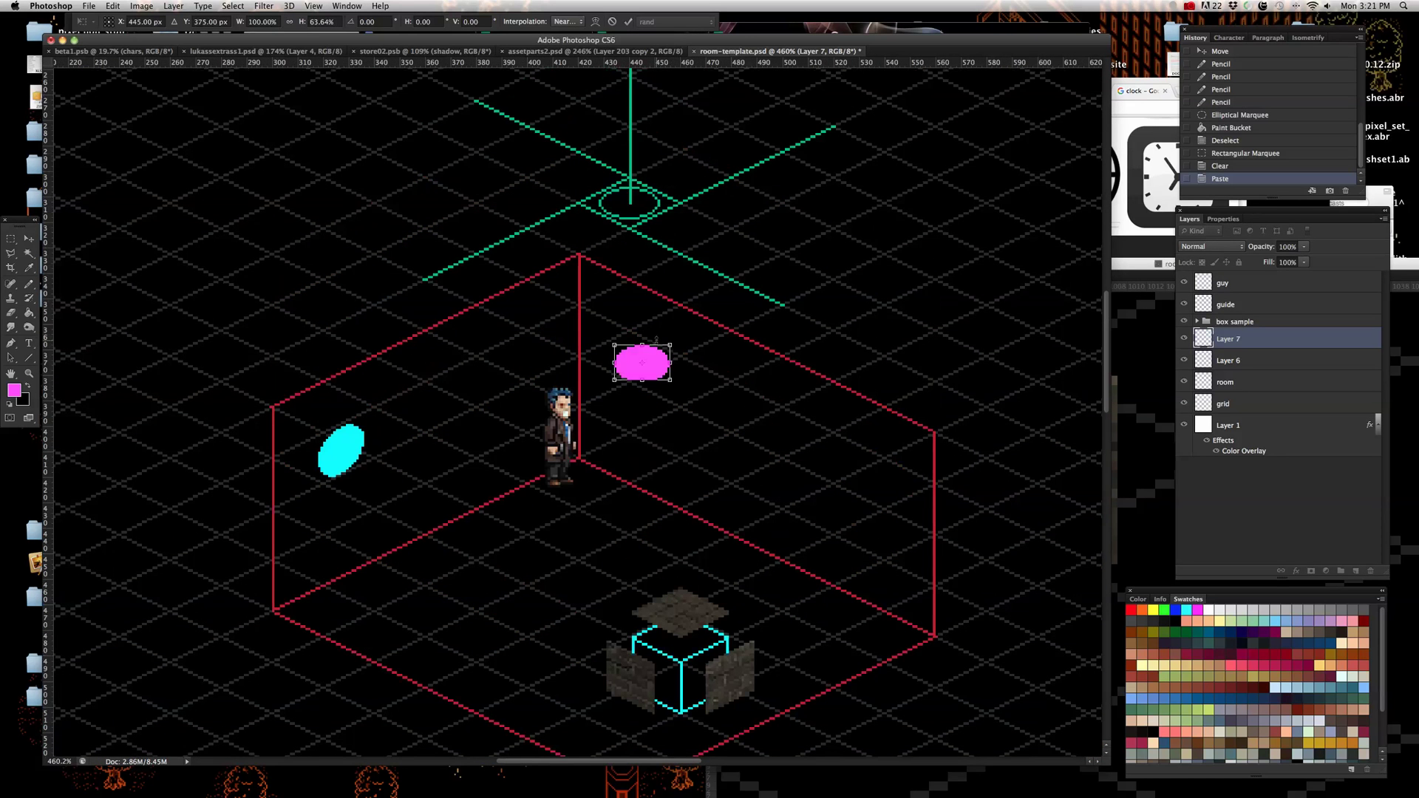
pyautogui.moveTo(652, 363); pyautogui.dragTo(640, 201)
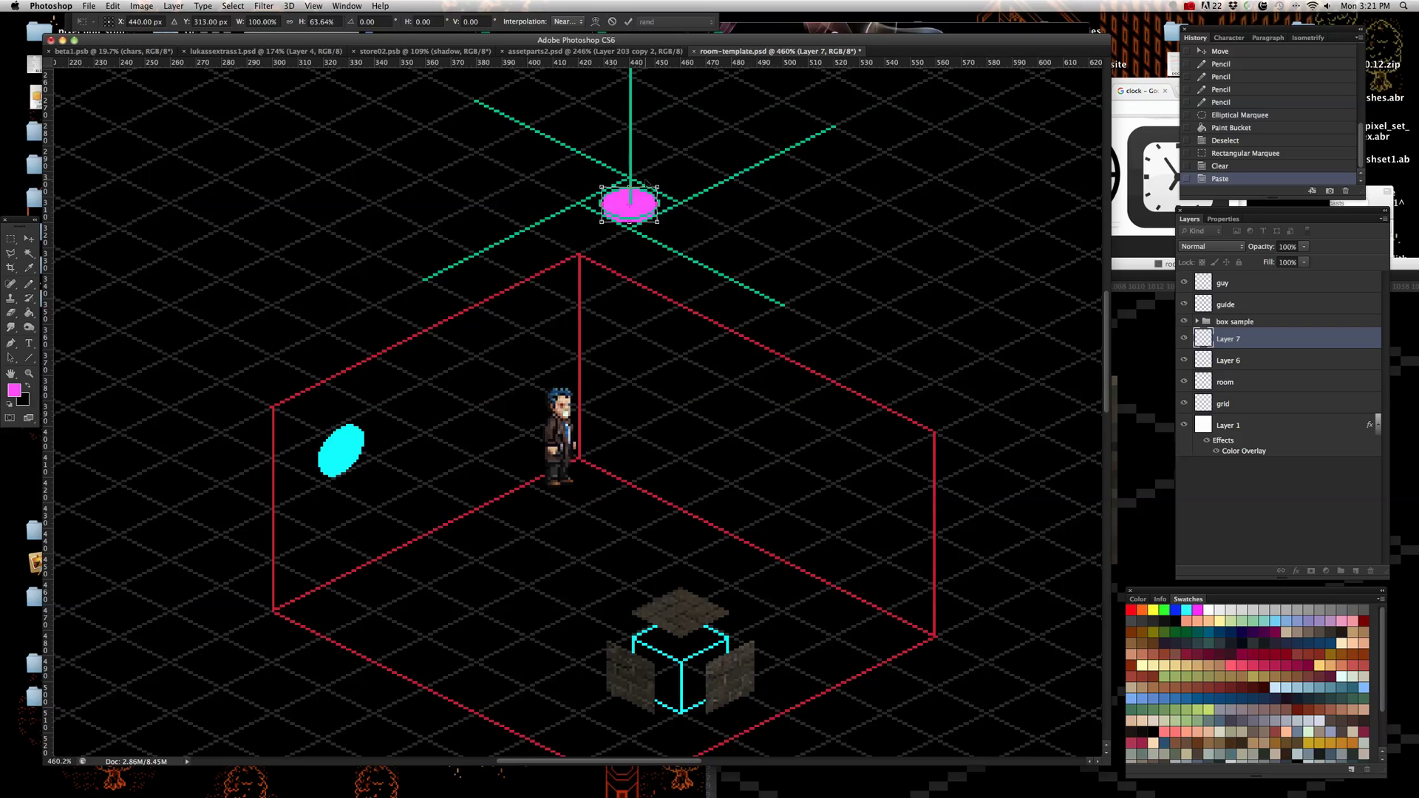
# - Reduce the magenta ellipse's height to about 54.55% to match the guide ellipse, and apply the transformation
pyautogui.scroll(5, 647, 181)
pyautogui.scroll(2, 609, 289)
pyautogui.moveTo(570, 453); pyautogui.dragTo(573, 420)
pyautogui.scroll(-5, 573, 420)
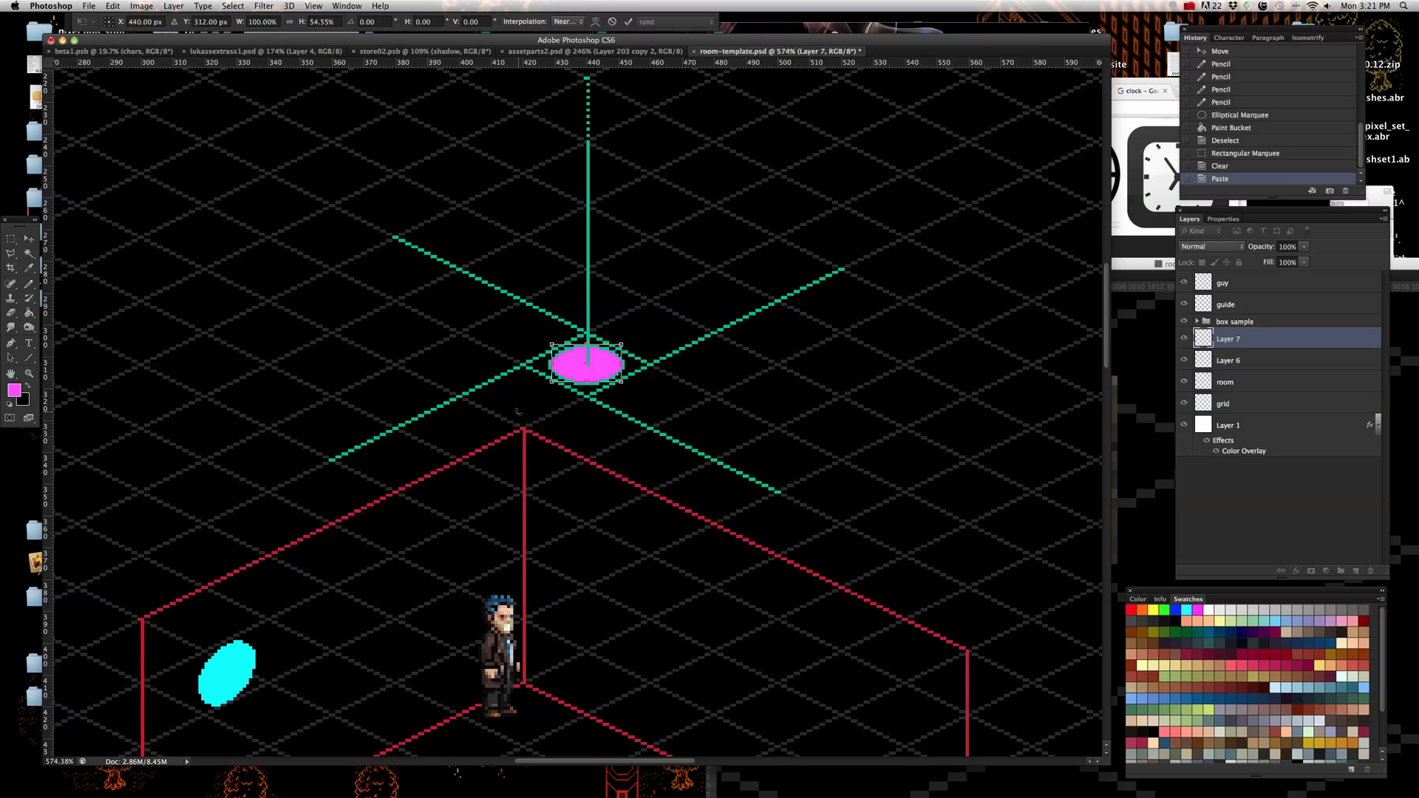
pyautogui.click(29, 238)
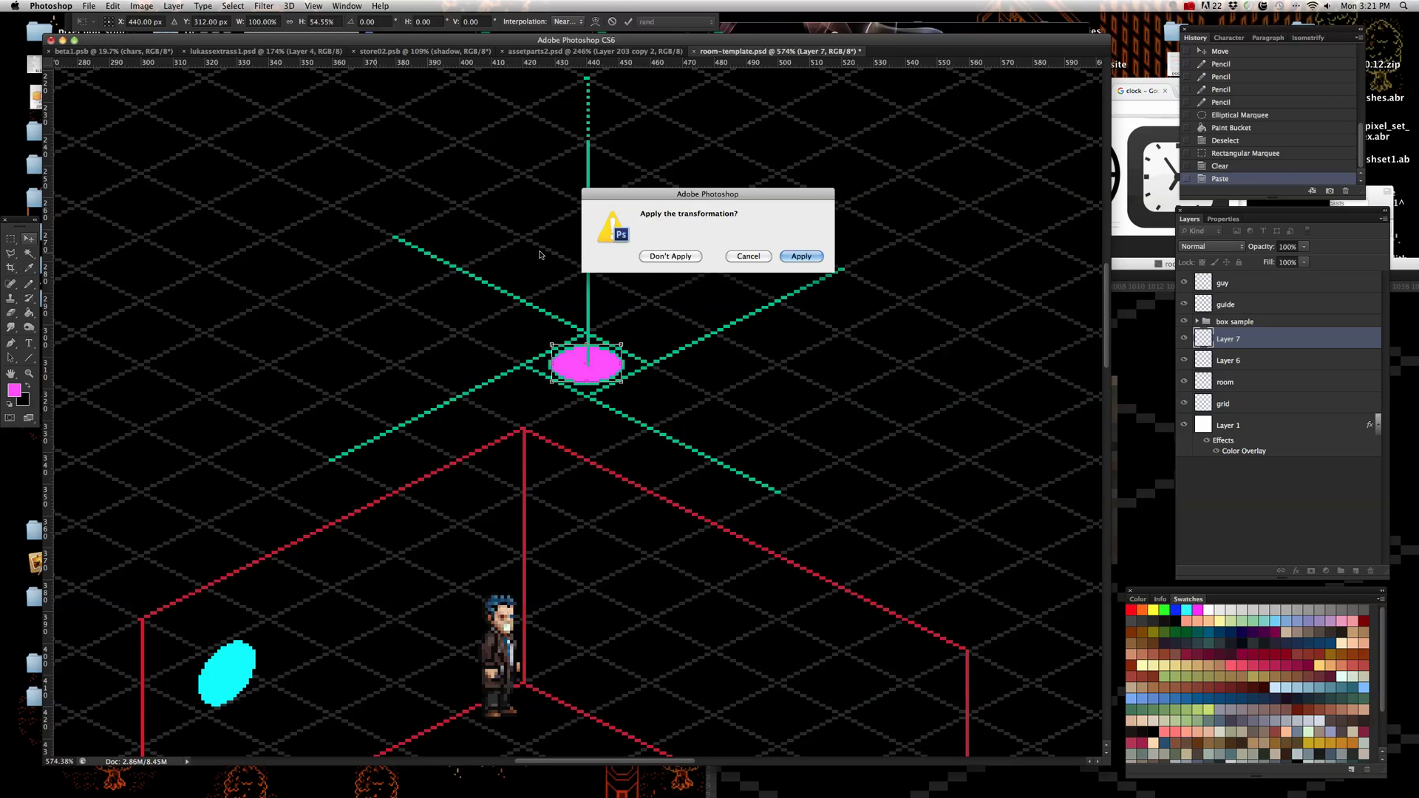
pyautogui.click(800, 257)
# - Nudge the magenta ellipse down and left from the green guide onto the room's floor, between the left wall and the box sample
pyautogui.press('Down')
pyautogui.press('Down')
pyautogui.press('Down')
pyautogui.press('Down')
pyautogui.press('Down')
pyautogui.press('Down')
pyautogui.press('Down')
pyautogui.press('Down')
pyautogui.press('Down')
pyautogui.press('Down')
pyautogui.press('Down')
pyautogui.press('Down')
pyautogui.press('Down')
pyautogui.press('Down')
pyautogui.press('Down')
pyautogui.press('Down')
pyautogui.press('Down')
pyautogui.press('Down')
pyautogui.press('Down')
pyautogui.press('Down')
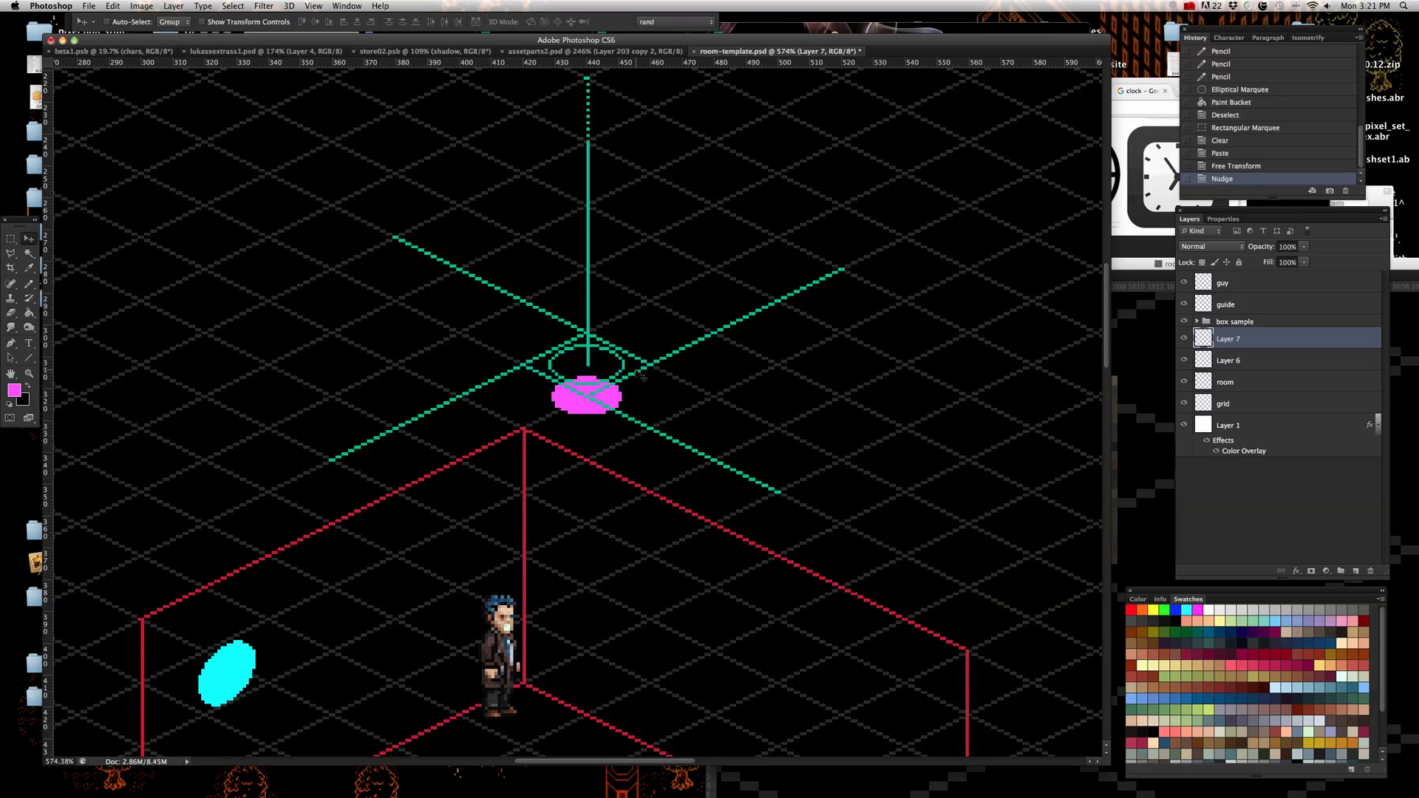
pyautogui.press('Left')
pyautogui.press('Left')
pyautogui.press('Left')
pyautogui.press('Left')
pyautogui.press('Left')
pyautogui.press('Left')
pyautogui.press('Left')
pyautogui.hotkey('shift', 'Left')
pyautogui.hotkey('shift', 'Down')
pyautogui.hotkey('shift', 'Left')
pyautogui.hotkey('shift', 'Down')
pyautogui.hotkey('shift', 'Left')
pyautogui.hotkey('shift', 'Down')
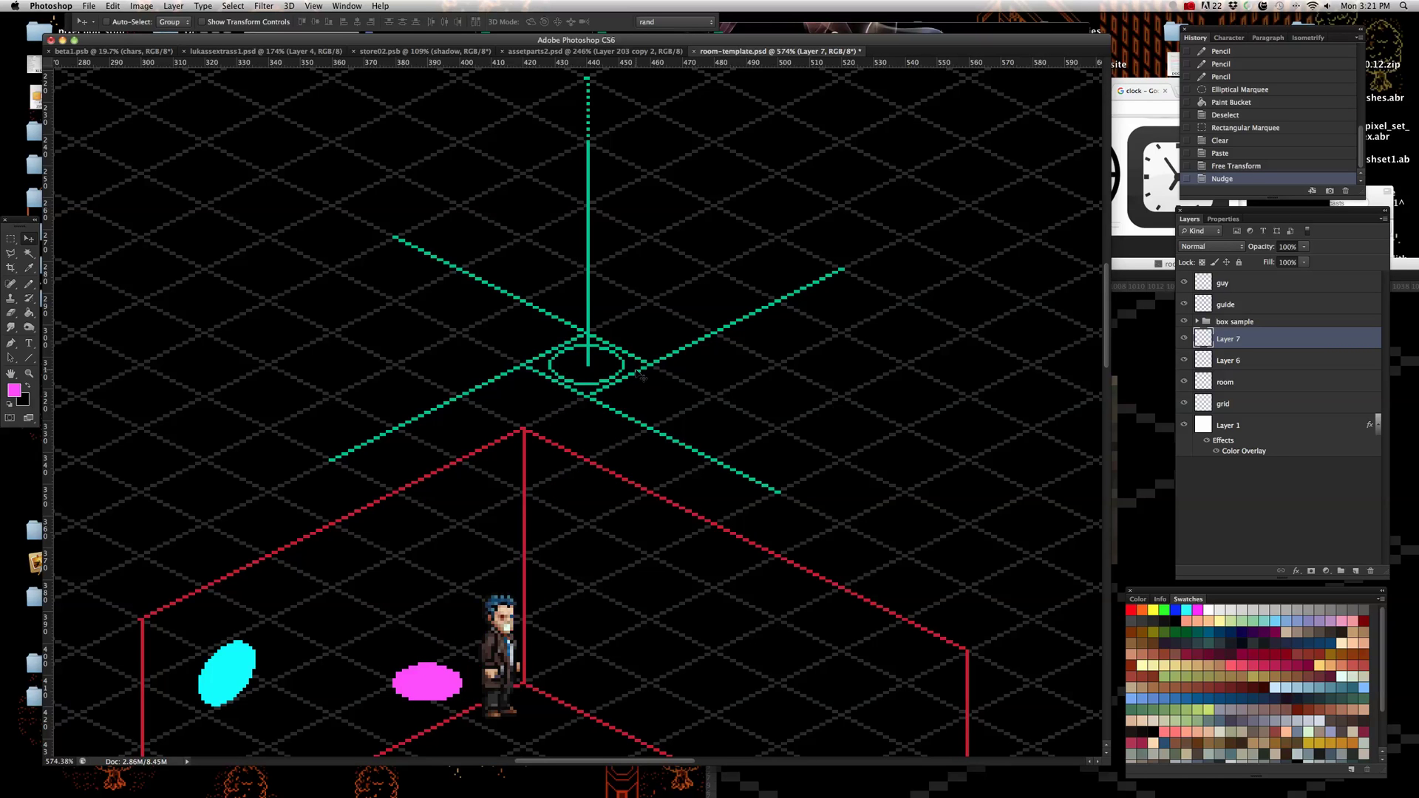
pyautogui.scroll(-5, 353, 564)
pyautogui.scroll(-1, 353, 564)
pyautogui.hotkey('shift', 'Left')
pyautogui.hotkey('shift', 'Down')
pyautogui.hotkey('shift', 'Left')
pyautogui.hotkey('shift', 'Down')
pyautogui.hotkey('shift', 'Down')
pyautogui.hotkey('shift', 'Down')
pyautogui.hotkey('shift', 'Right')
pyautogui.hotkey('shift', 'Down')
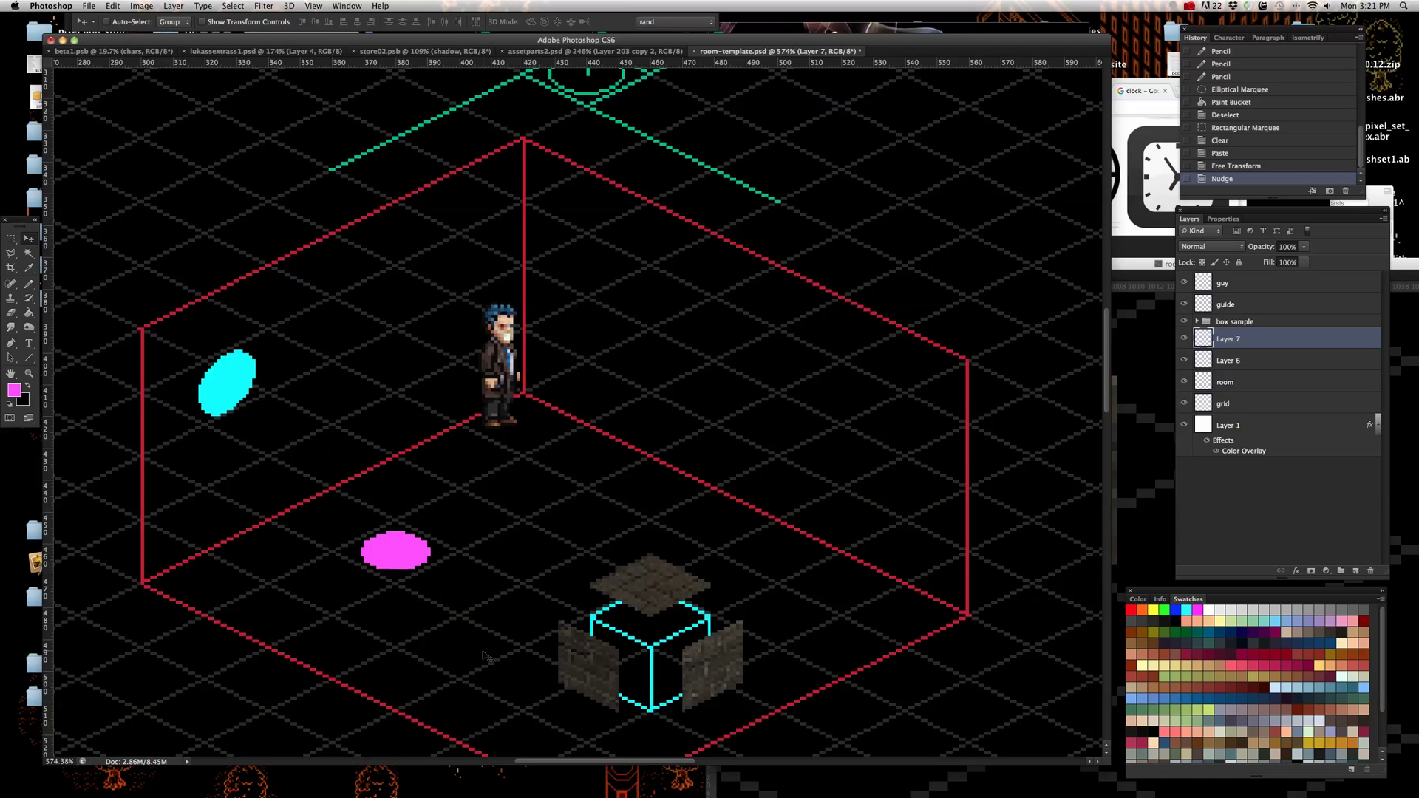
# - Add a bottom row of pixels to the magenta ellipse with the Pencil and erase the surplus pixels at both ends of that row
pyautogui.scroll(5, 353, 552)
pyautogui.click(29, 284)
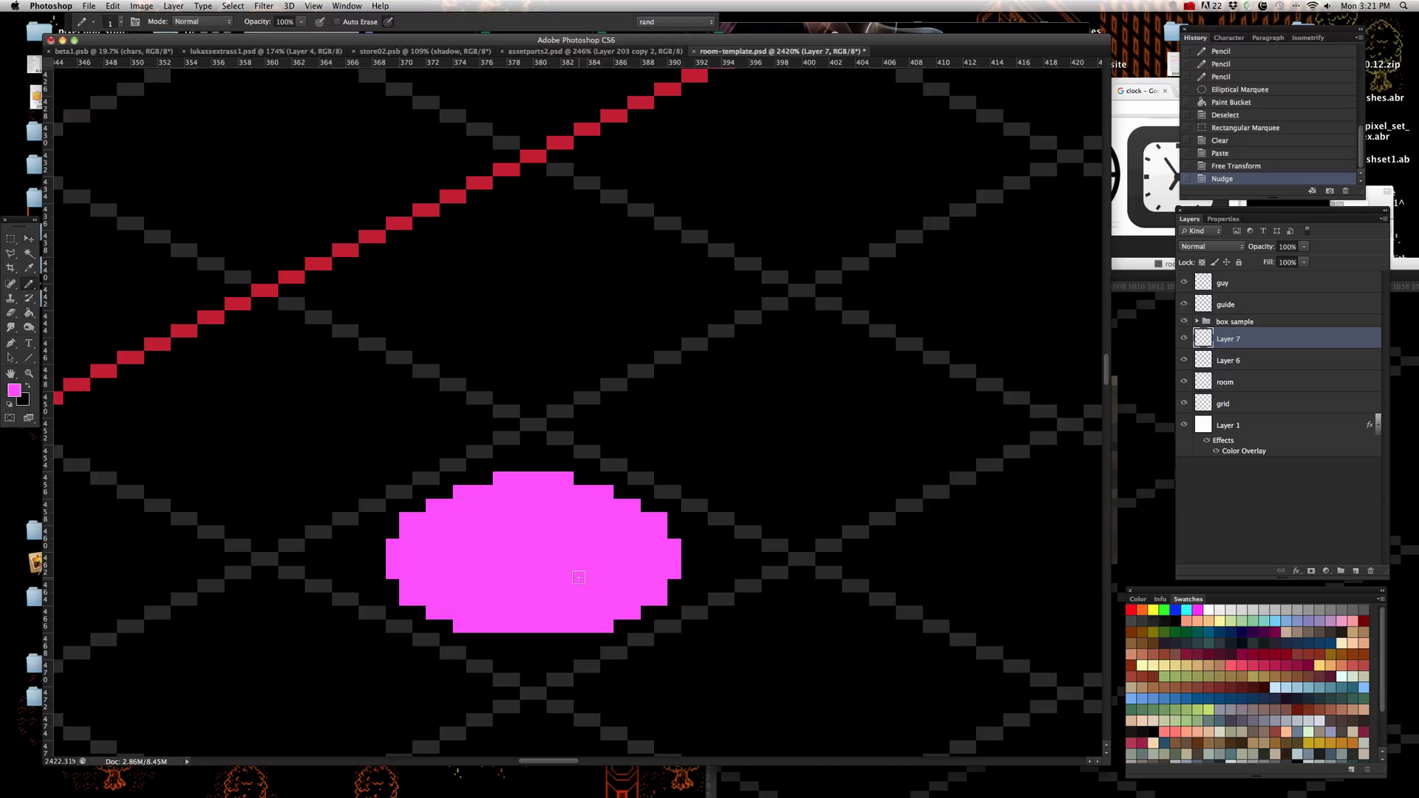
pyautogui.moveTo(499, 643)
pyautogui.mouseDown()
pyautogui.moveTo(584, 639)
pyautogui.moveTo(537, 637)
pyautogui.mouseUp()
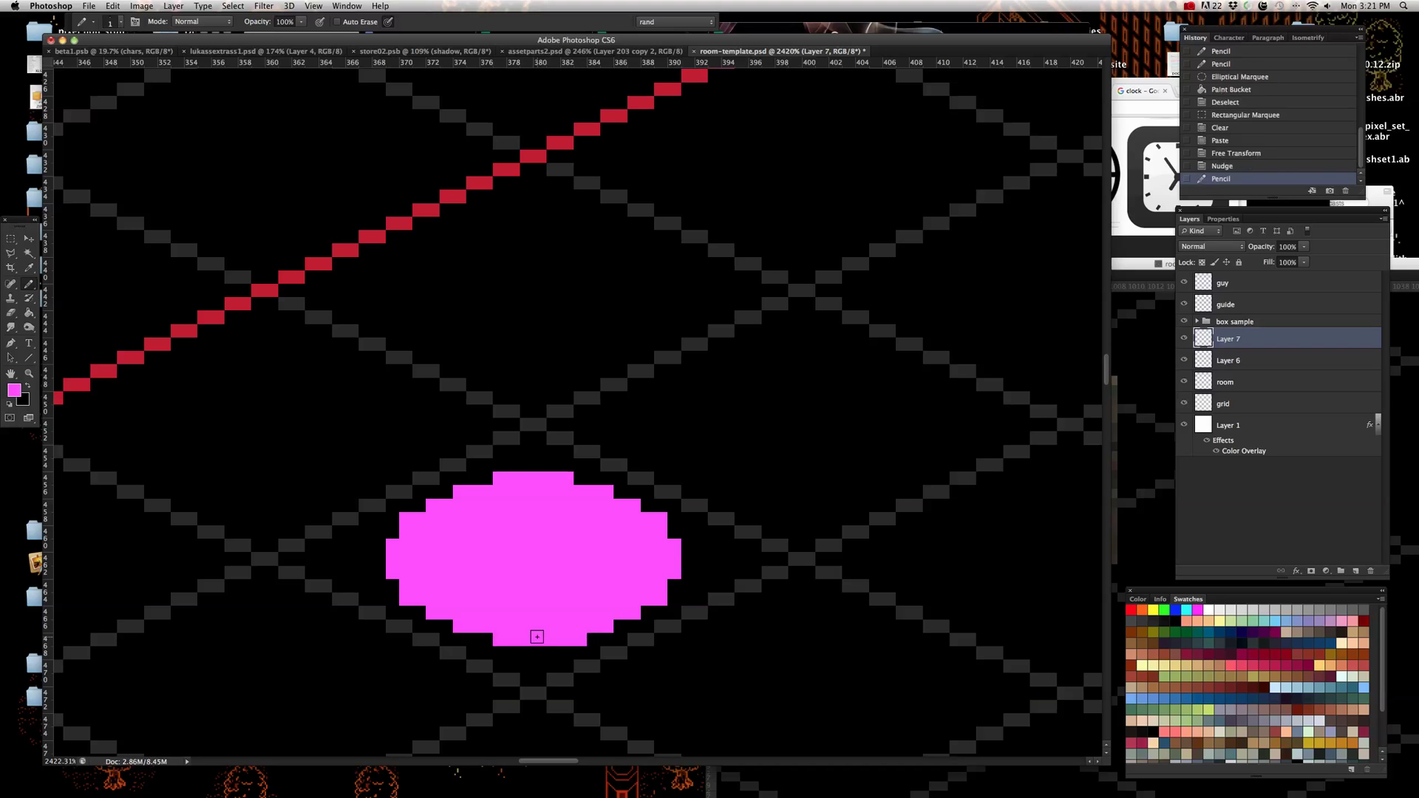
pyautogui.click(485, 638)
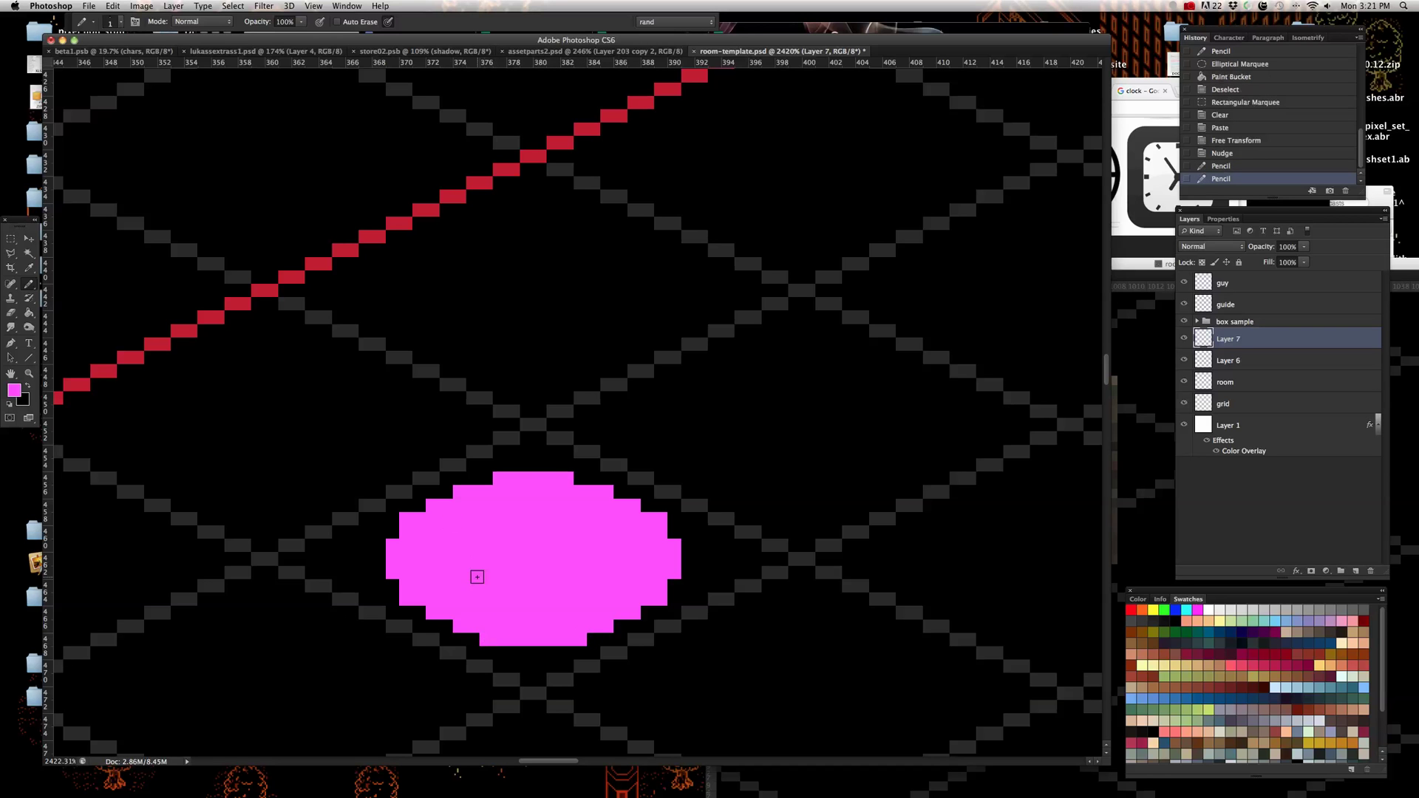
pyautogui.click(10, 314)
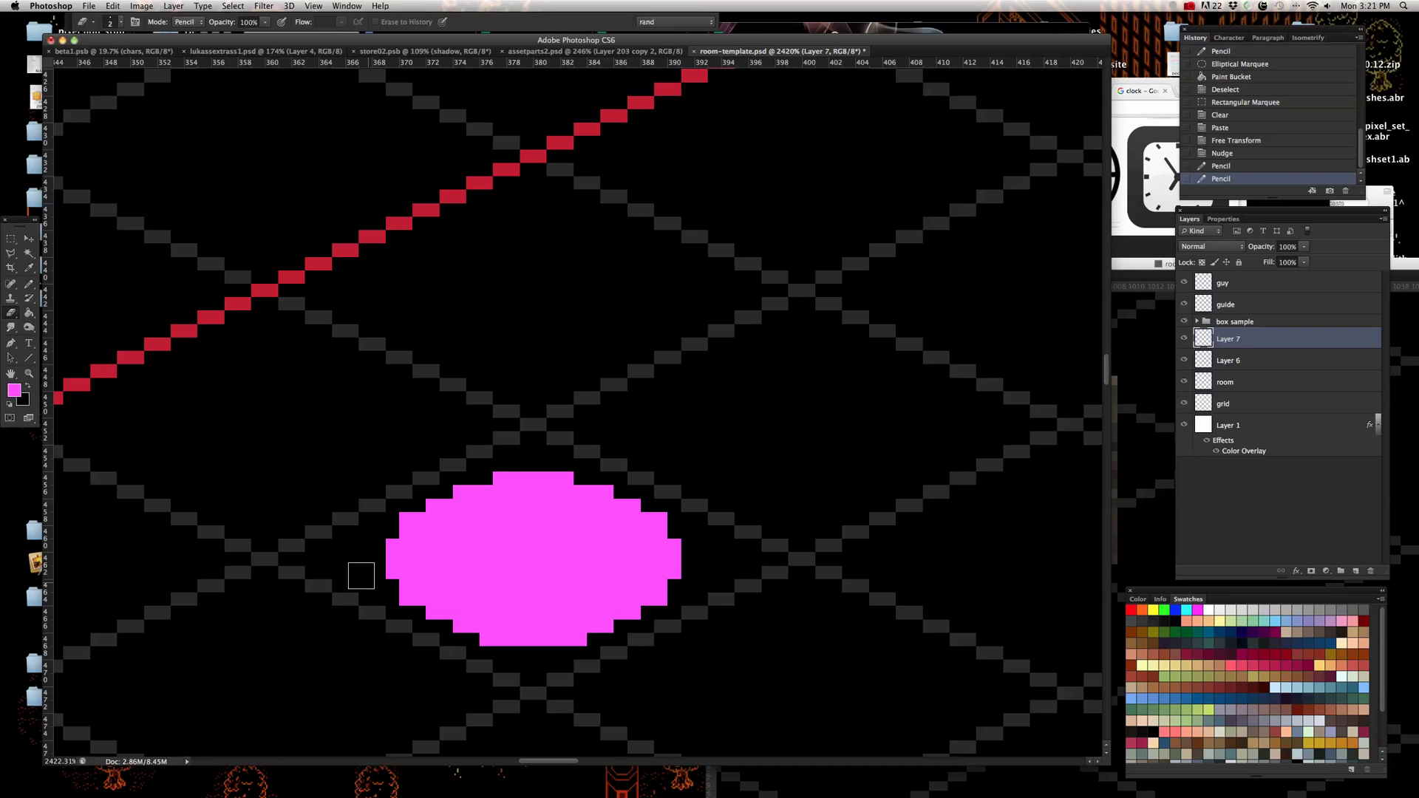
pyautogui.click(479, 647)
pyautogui.click(584, 648)
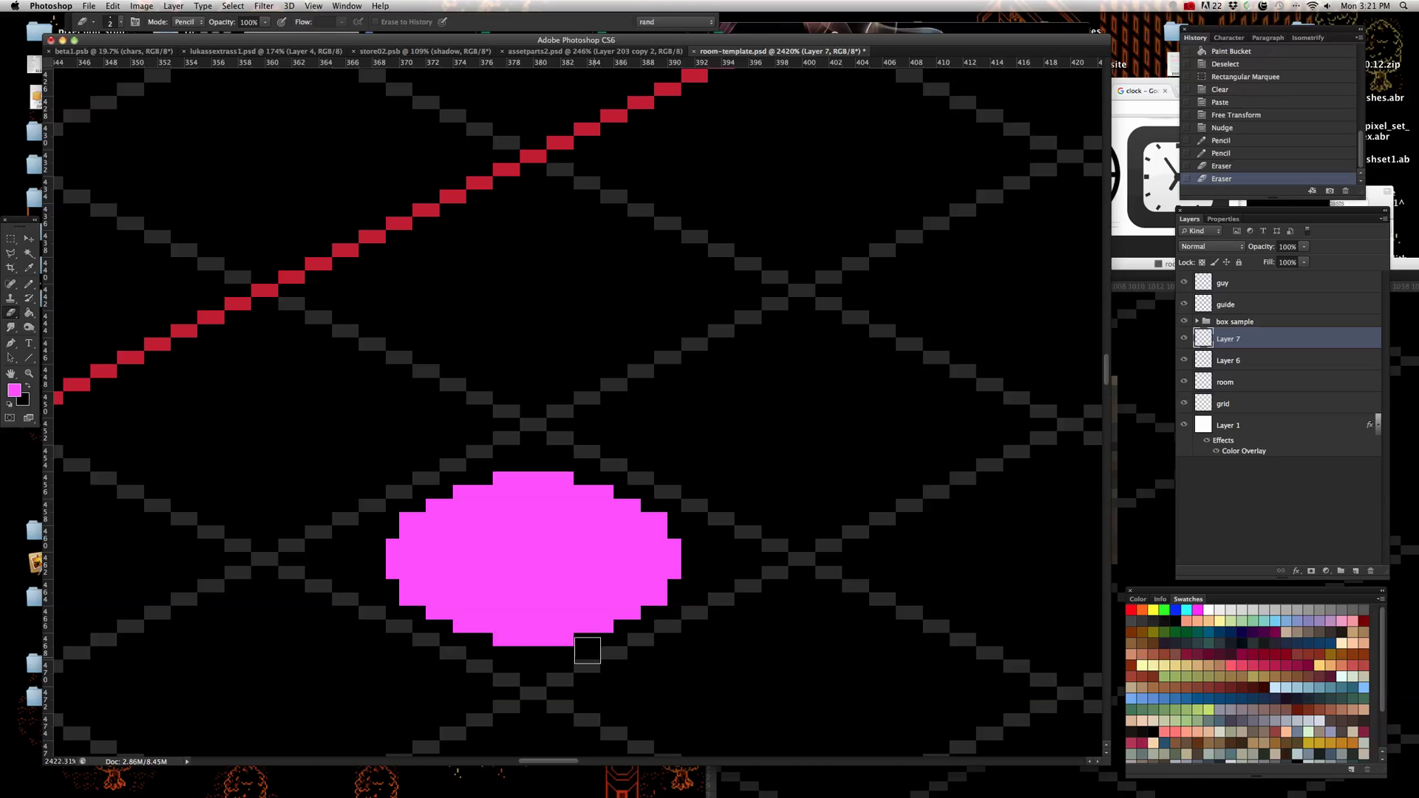
pyautogui.scroll(-5, 484, 615)
pyautogui.scroll(-5, 499, 499)
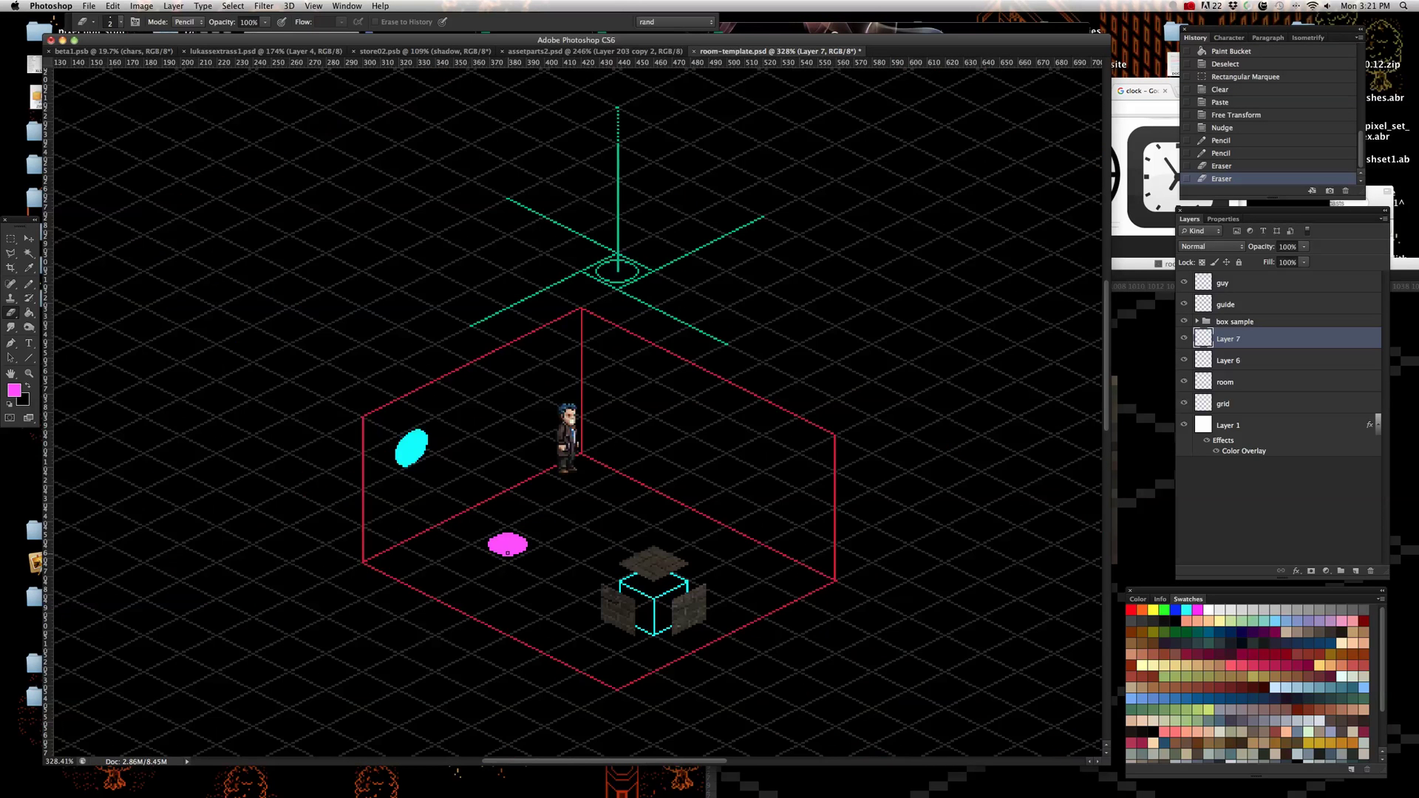
# - Choose the Elliptical Marquee tool and add a new layer above the magenta ellipse's layer
pyautogui.scroll(5, 480, 517)
pyautogui.click(29, 238)
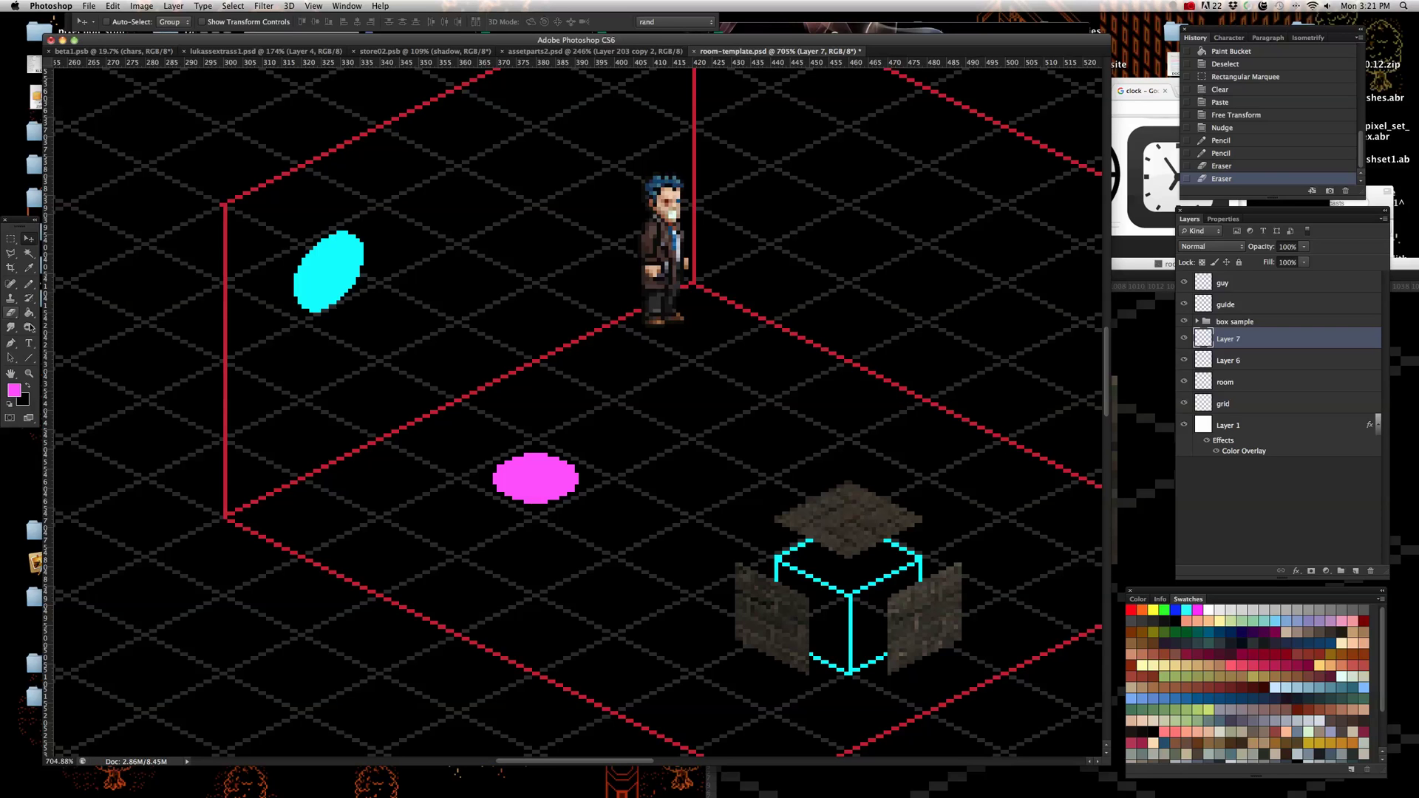
pyautogui.click(9, 237)
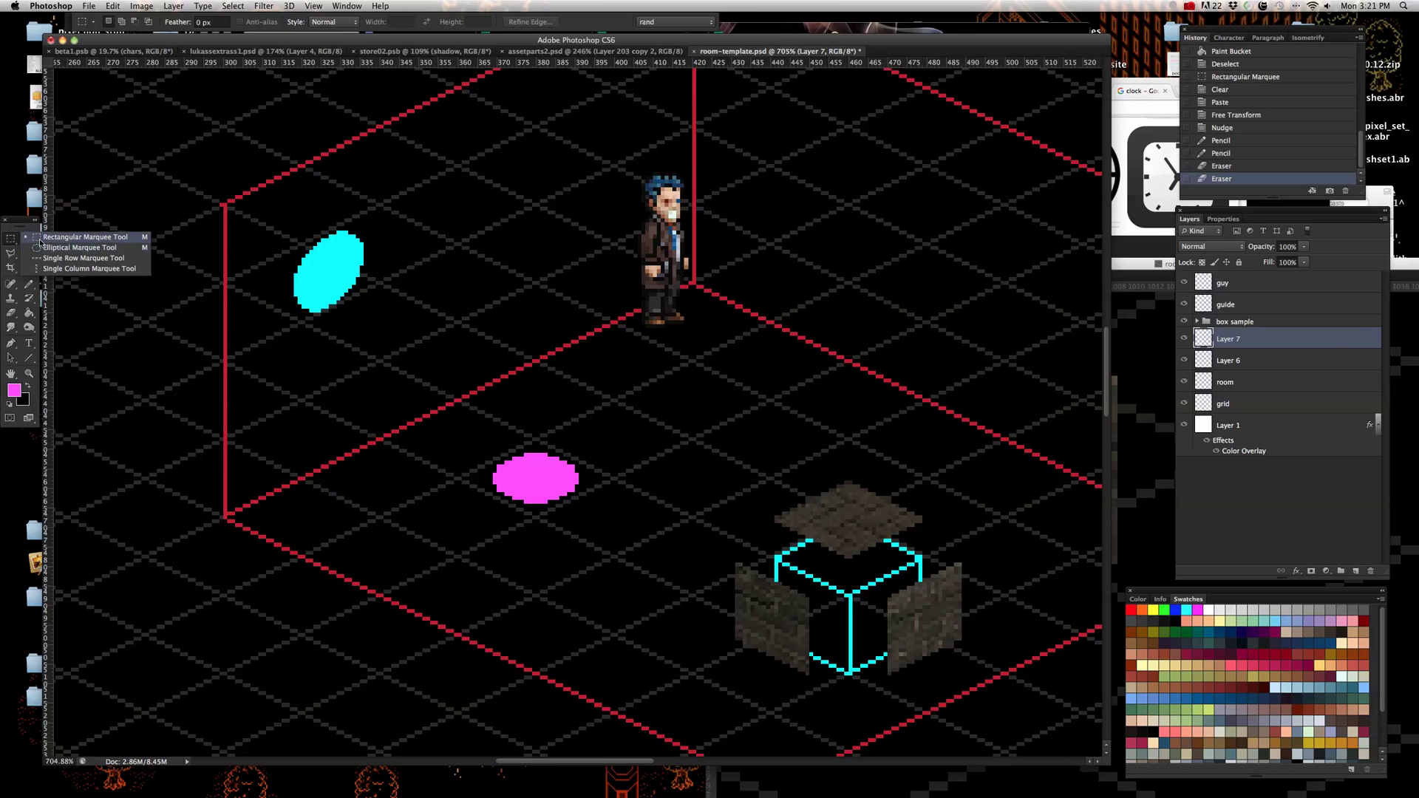
pyautogui.click(42, 248)
pyautogui.scroll(-3, 437, 492)
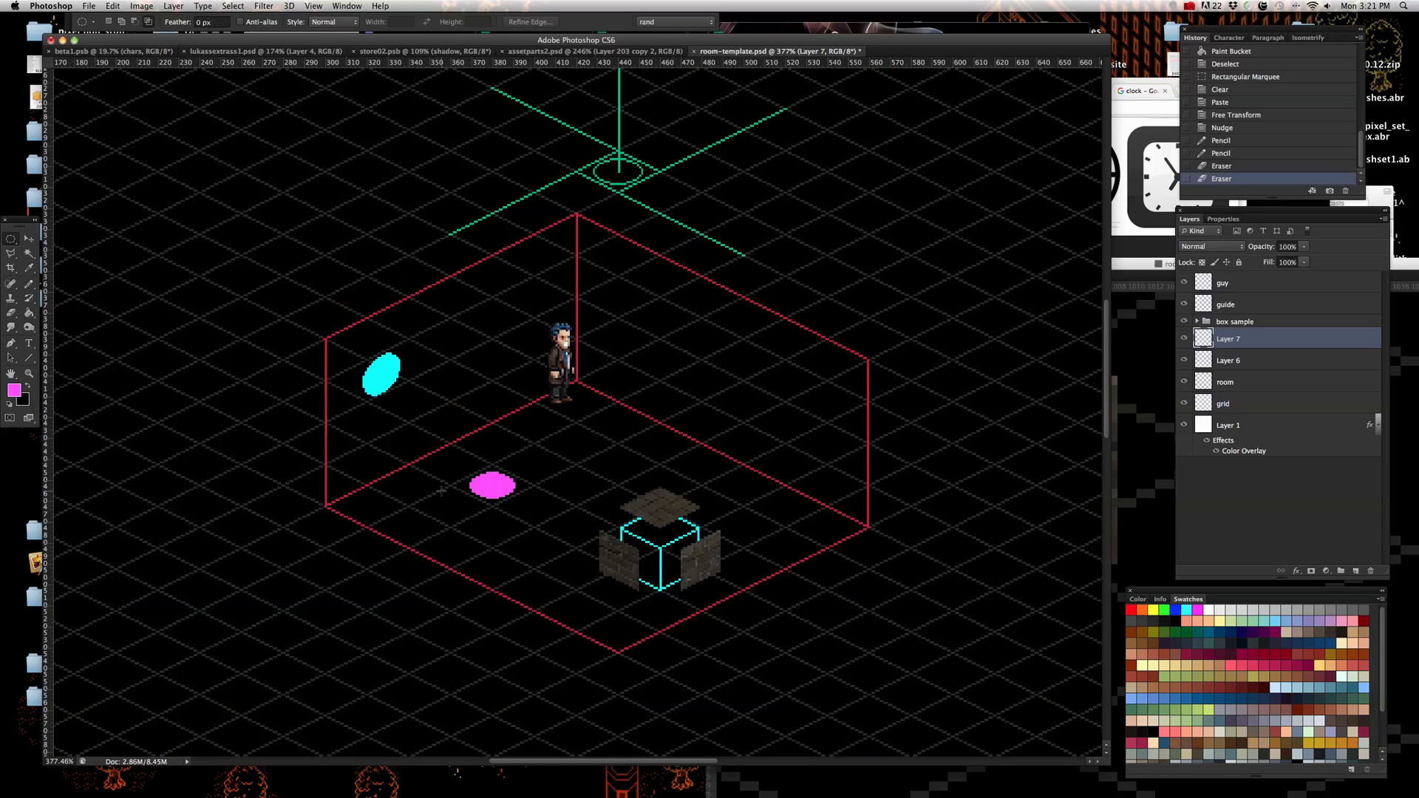
pyautogui.click(1384, 220)
pyautogui.click(1364, 222)
pyautogui.click(646, 265)
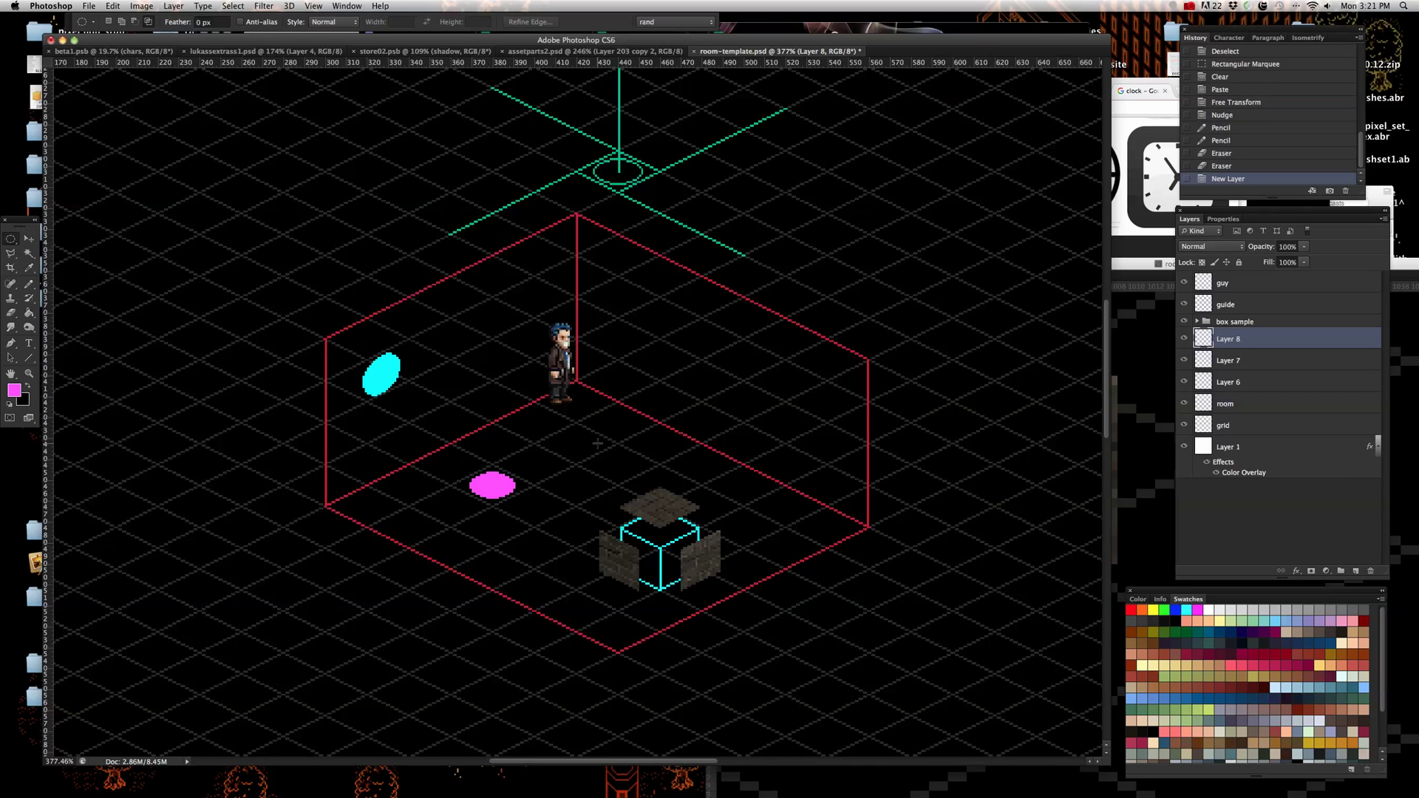
# - Draw a circular selection between the magenta ellipse and the box sample, as wide as that ellipse, fill it with bright green, and deselect
pyautogui.scroll(3, 622, 464)
pyautogui.moveTo(527, 419); pyautogui.dragTo(686, 503)
pyautogui.click(30, 313)
pyautogui.click(1165, 611)
pyautogui.click(578, 472)
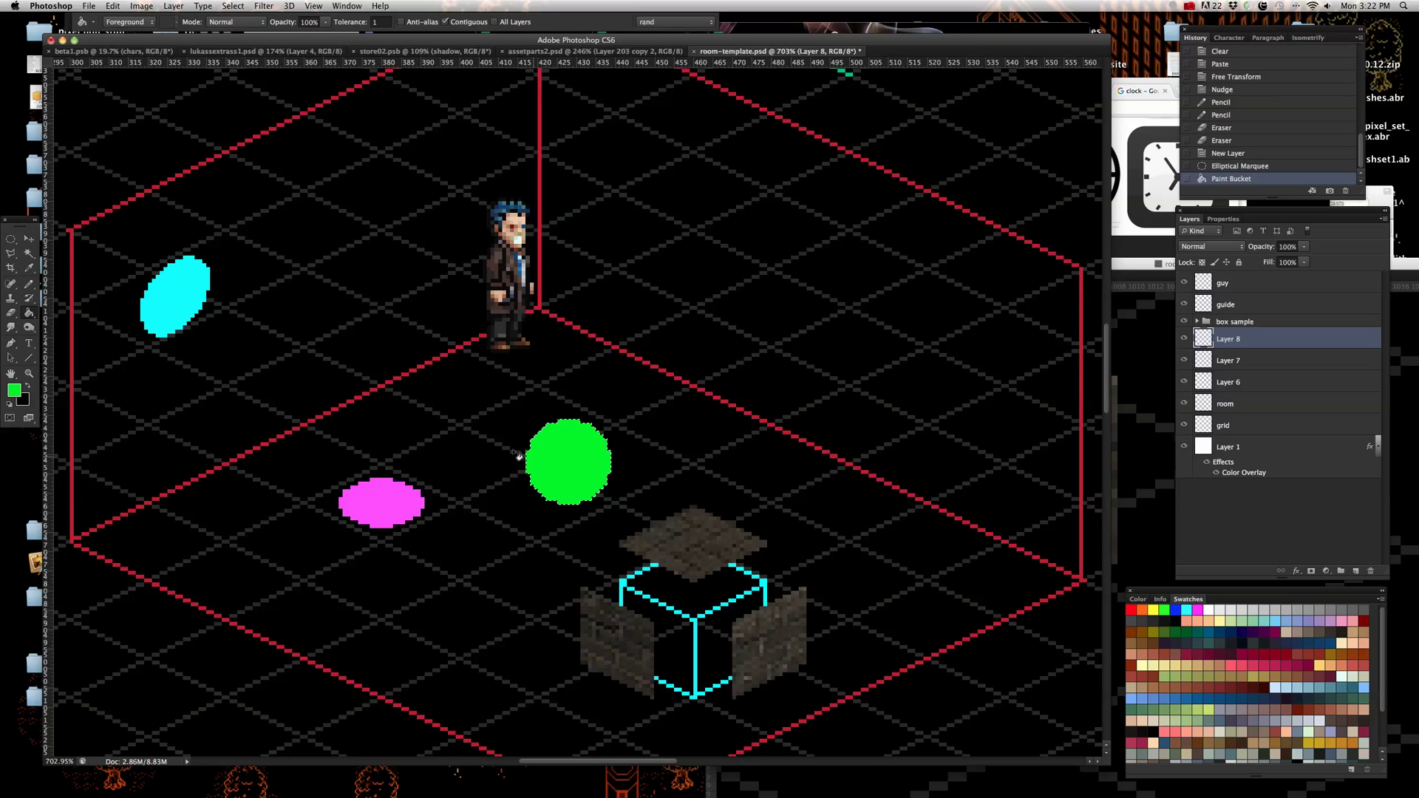
pyautogui.scroll(-3, 571, 471)
pyautogui.scroll(4, 593, 421)
pyautogui.click(10, 238)
pyautogui.click(198, 266)
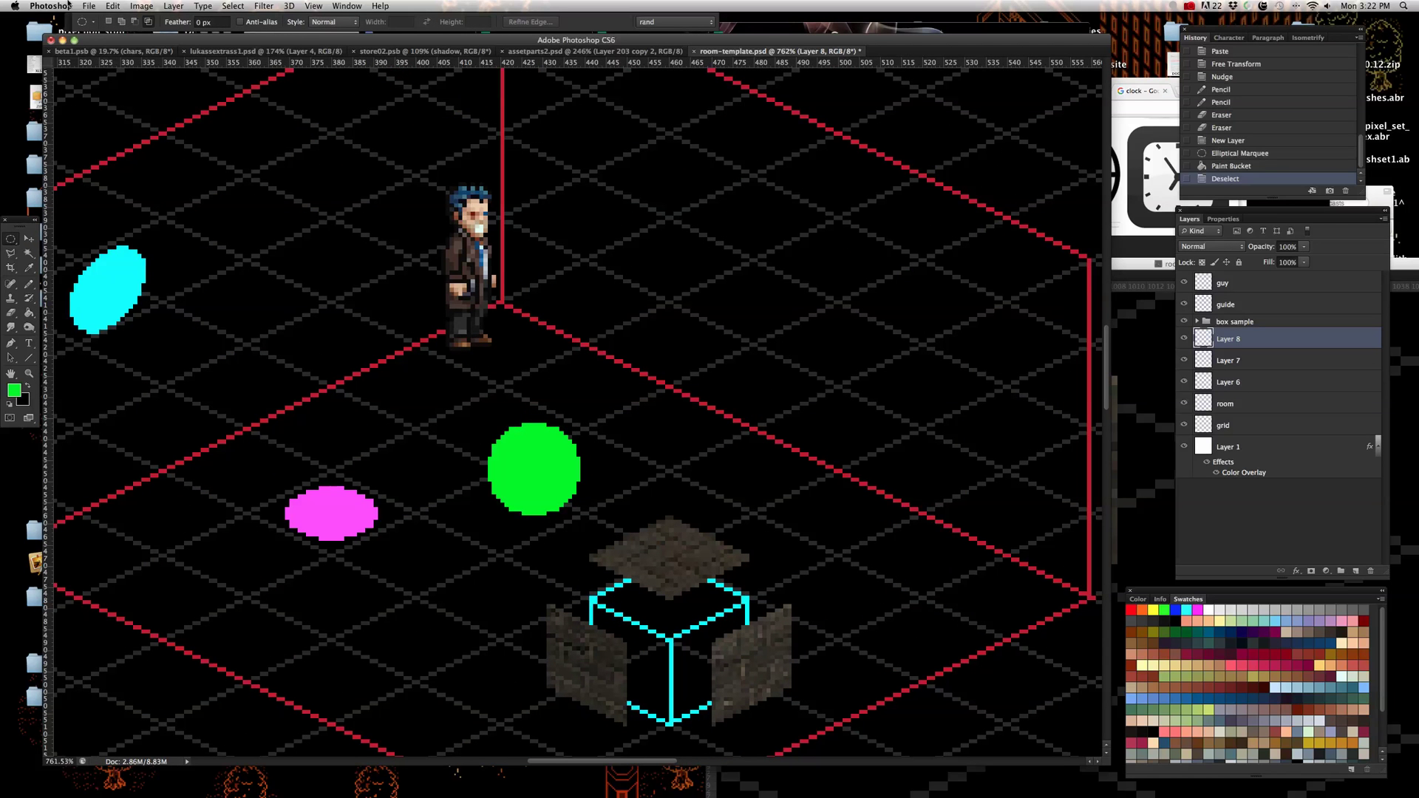
# - Distort the green circle with a vertical skew of about 25.74° so its sides stay upright and it slants like the right wall
pyautogui.click(142, 6)
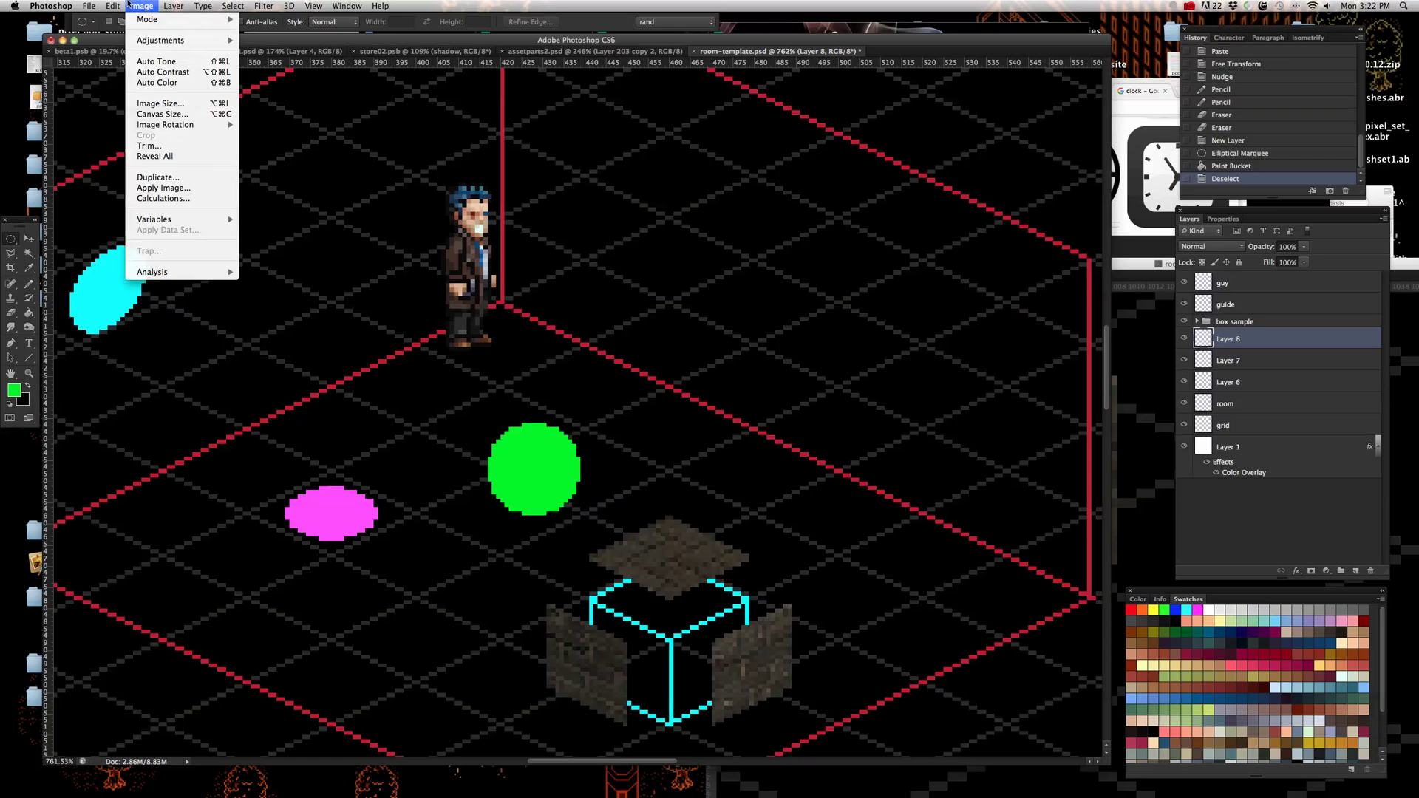
pyautogui.moveTo(117, 4)
pyautogui.moveTo(172, 252)
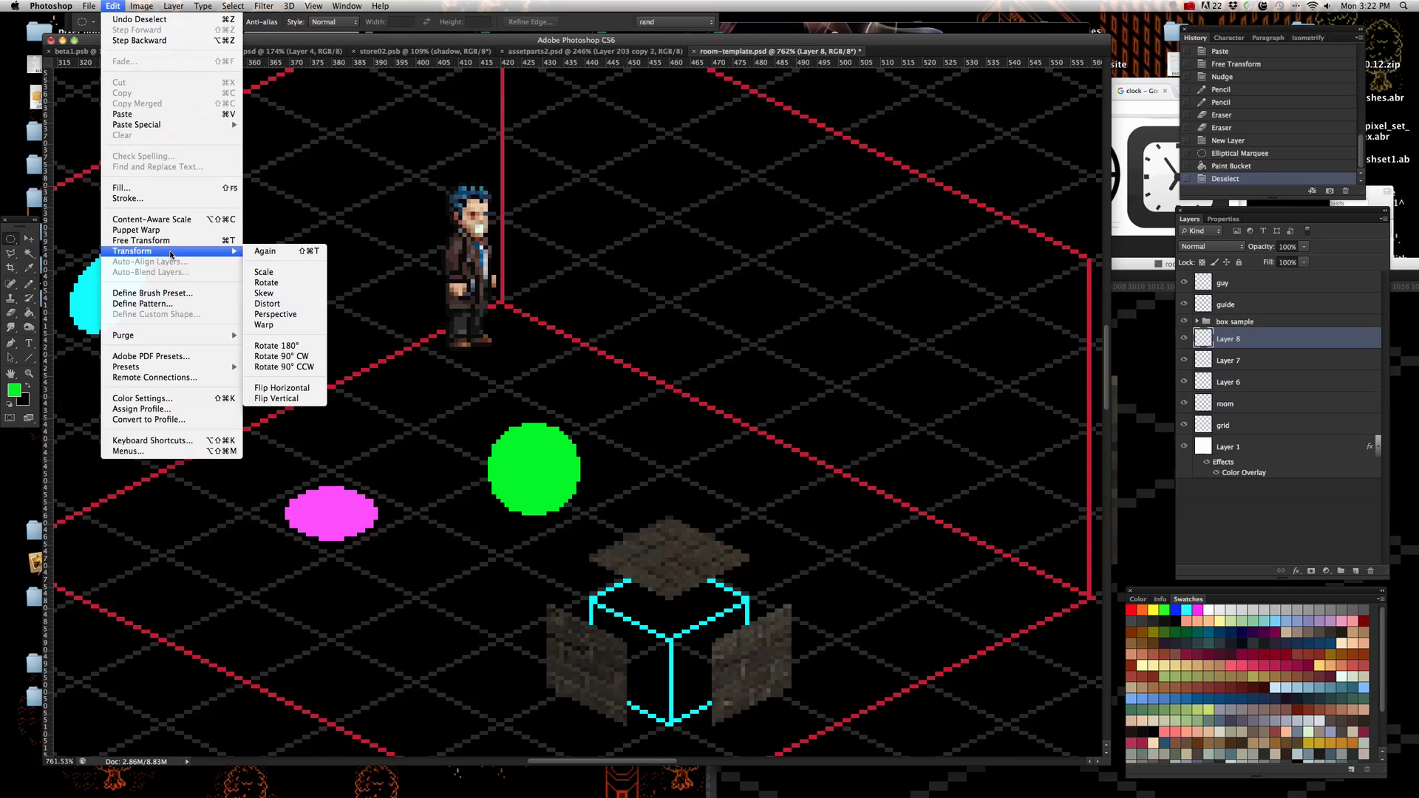
pyautogui.click(268, 303)
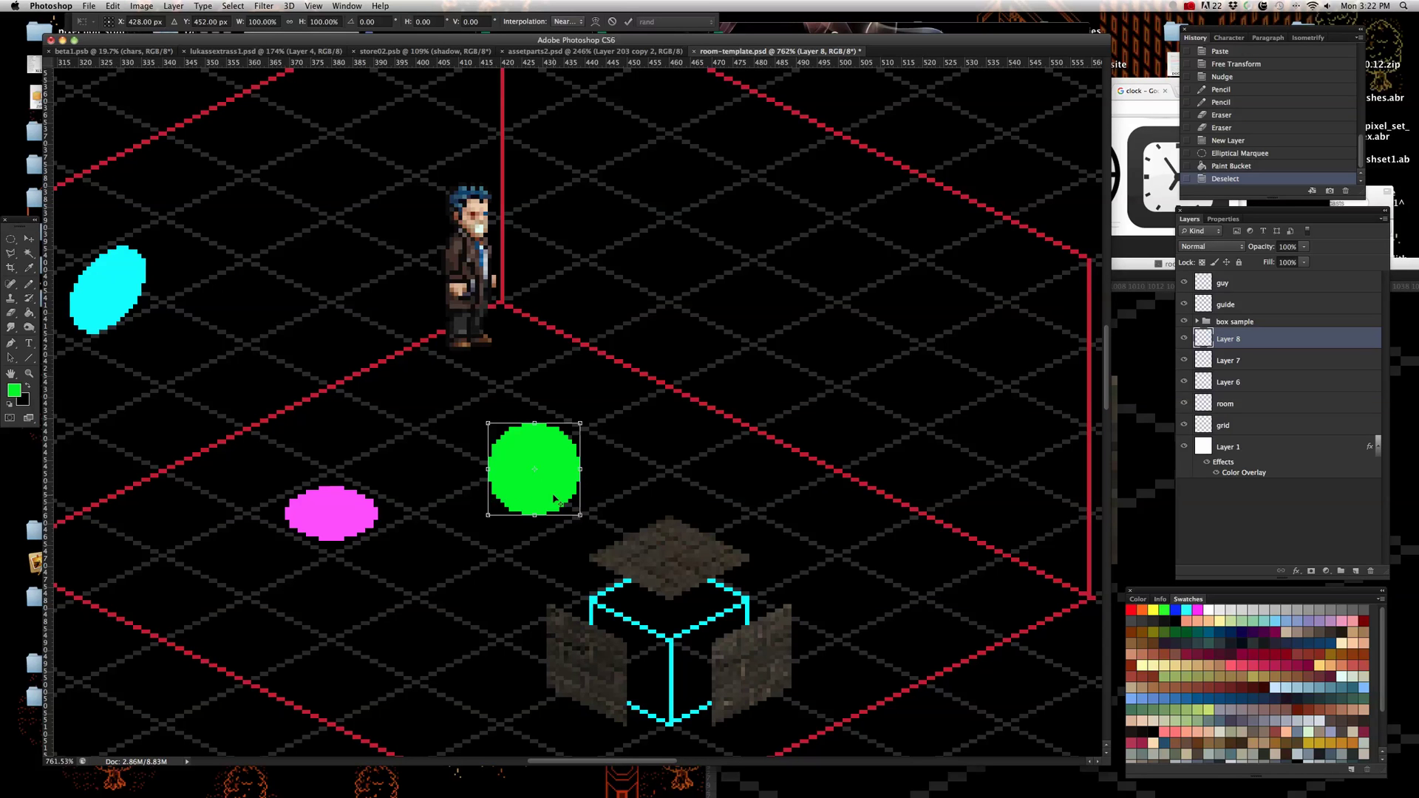
pyautogui.scroll(3, 535, 495)
pyautogui.moveTo(595, 471); pyautogui.dragTo(599, 539)
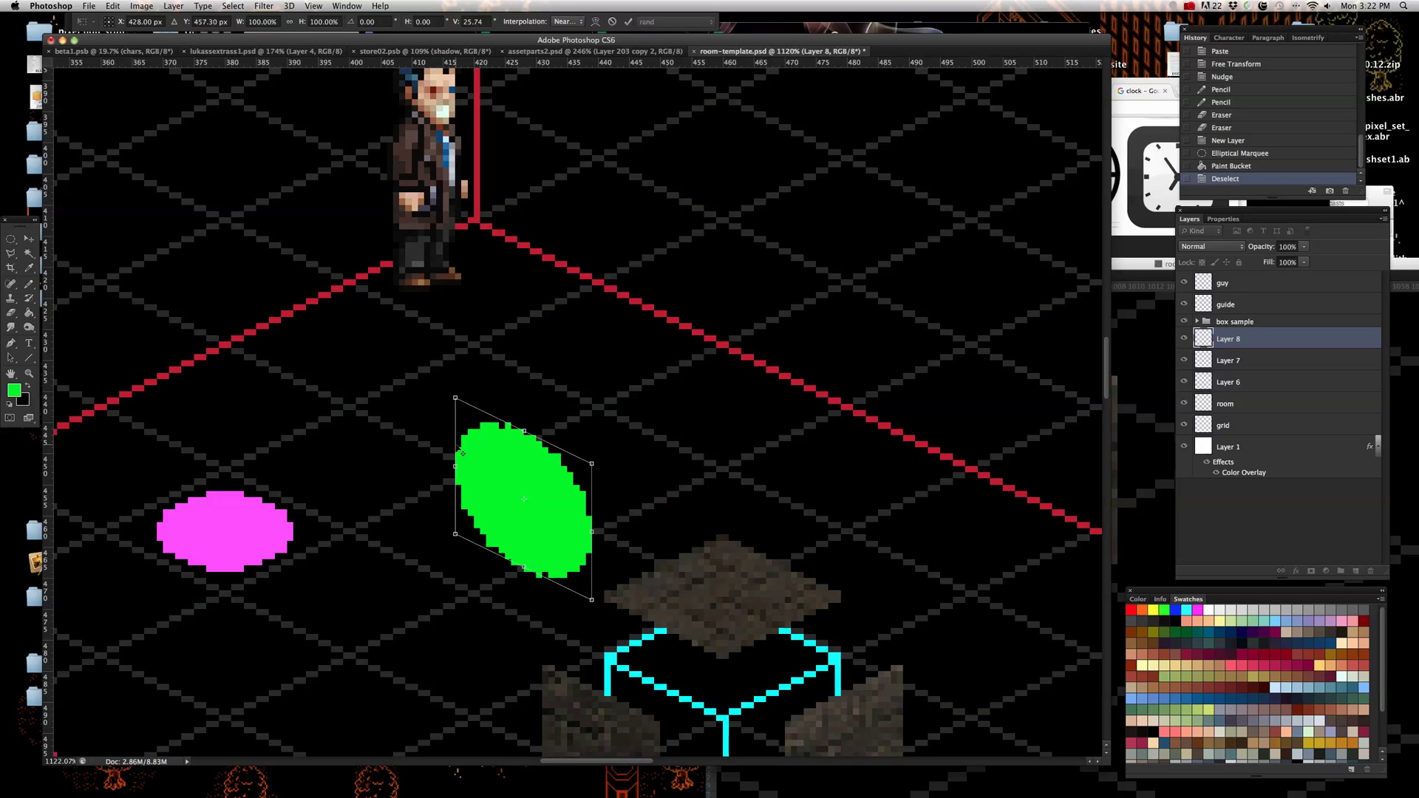
# - Move the slanted green ellipse up onto the room's right wall while its transformation is still active
pyautogui.scroll(-4, 414, 414)
pyautogui.moveTo(474, 470); pyautogui.dragTo(608, 300)
pyautogui.scroll(-2, 488, 278)
pyautogui.scroll(3, 602, 237)
pyautogui.scroll(-2, 562, 266)
pyautogui.scroll(3, 547, 281)
pyautogui.scroll(-1, 538, 290)
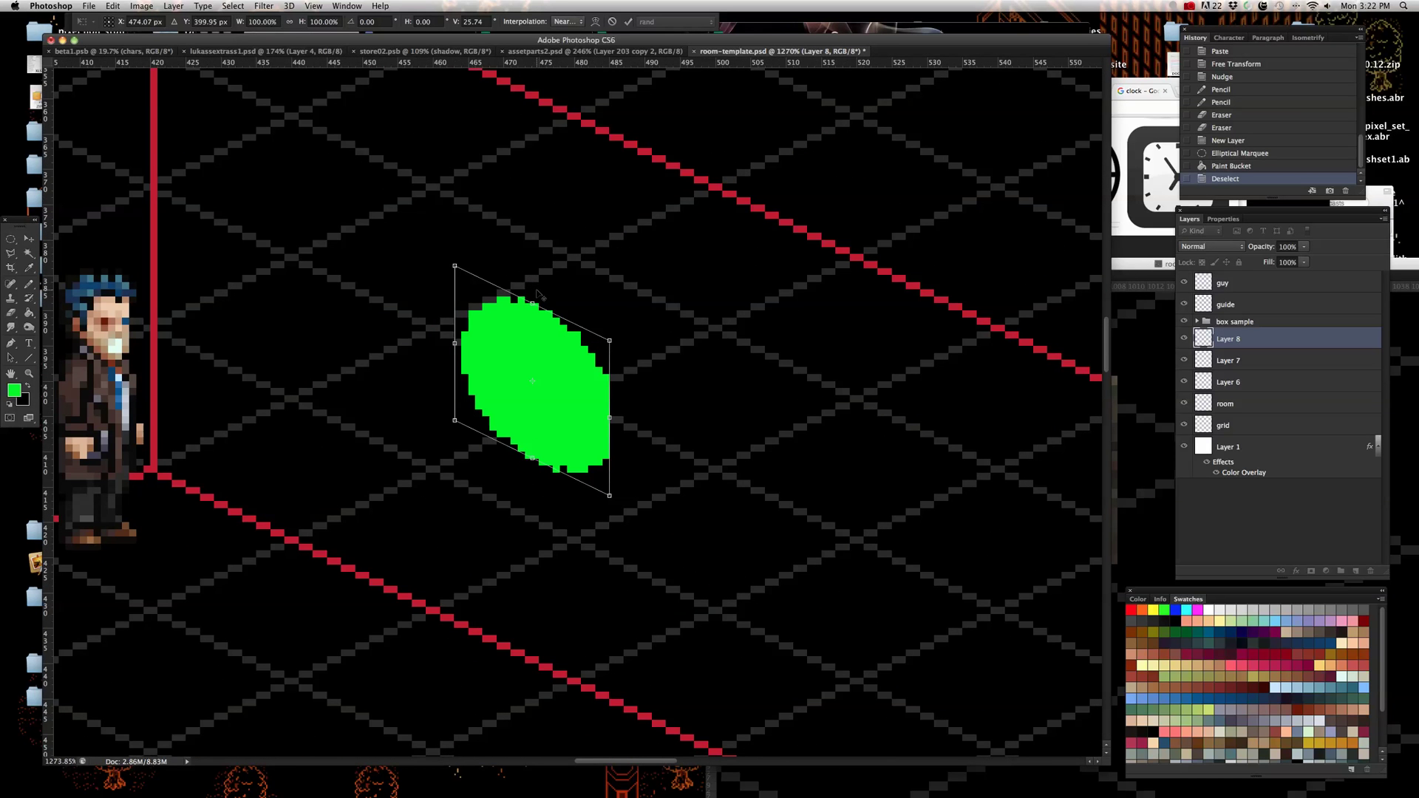
pyautogui.scroll(1, 538, 298)
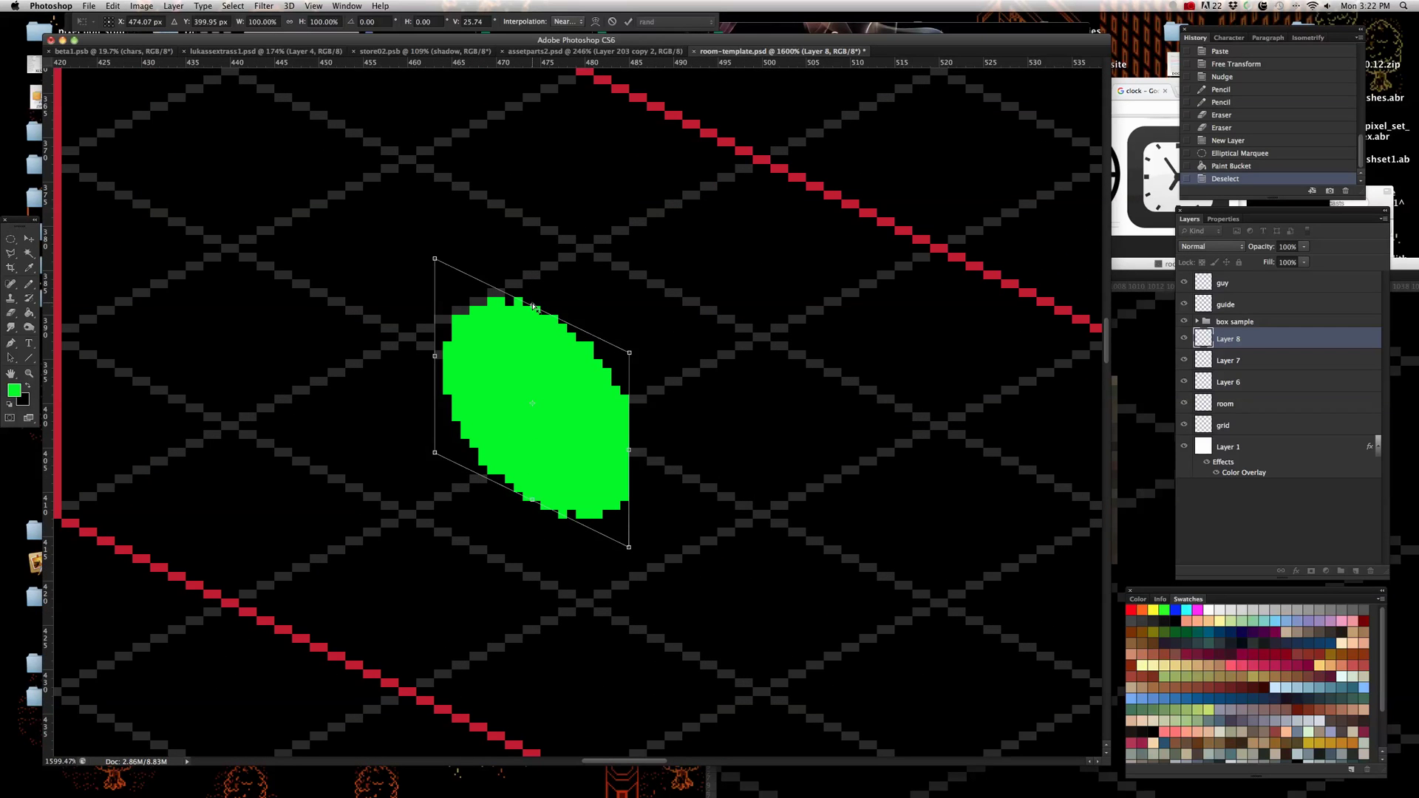
# - Skew the green ellipse horizontally to about -37° so it lies flat like the floor, and apply the transformation
pyautogui.moveTo(534, 307); pyautogui.dragTo(738, 375)
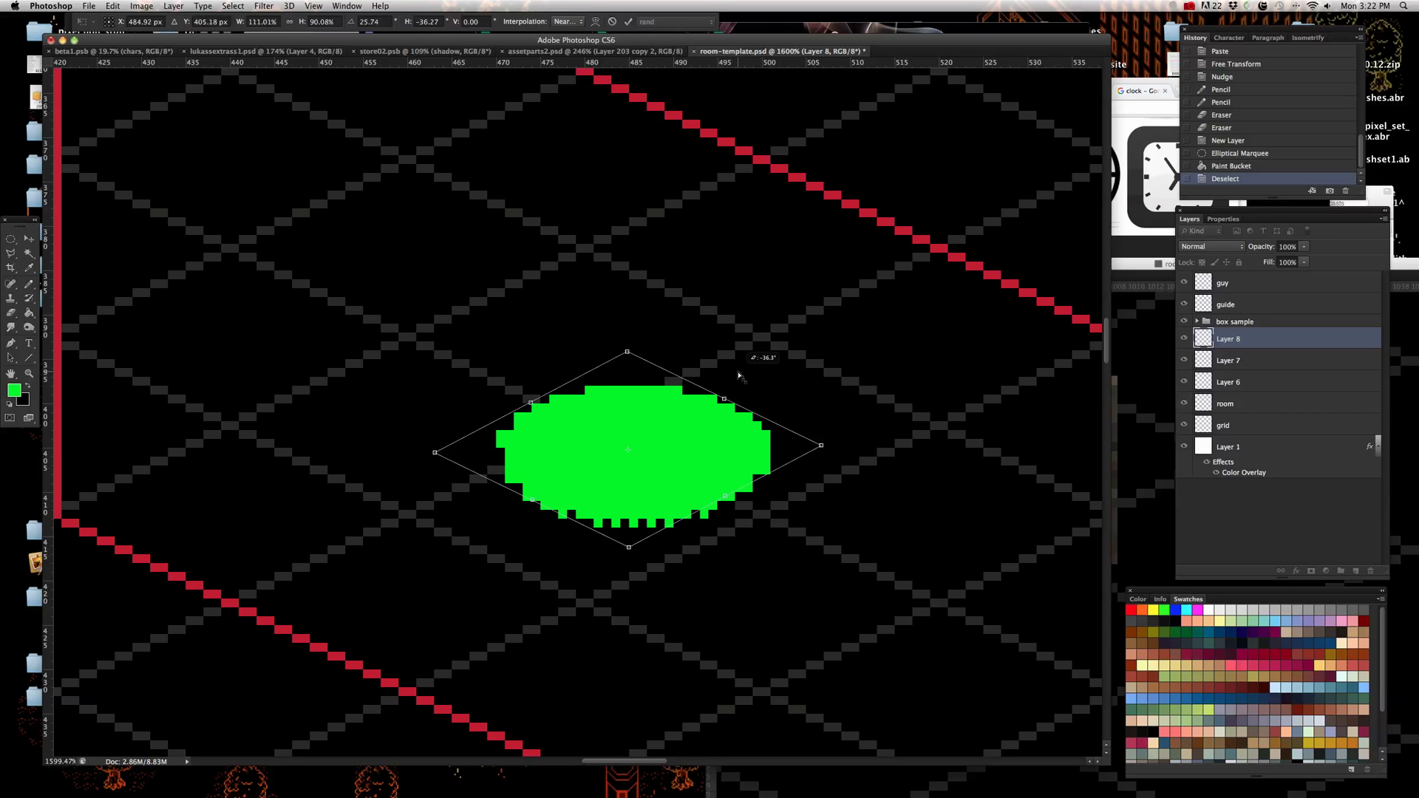
pyautogui.moveTo(739, 375); pyautogui.dragTo(742, 374)
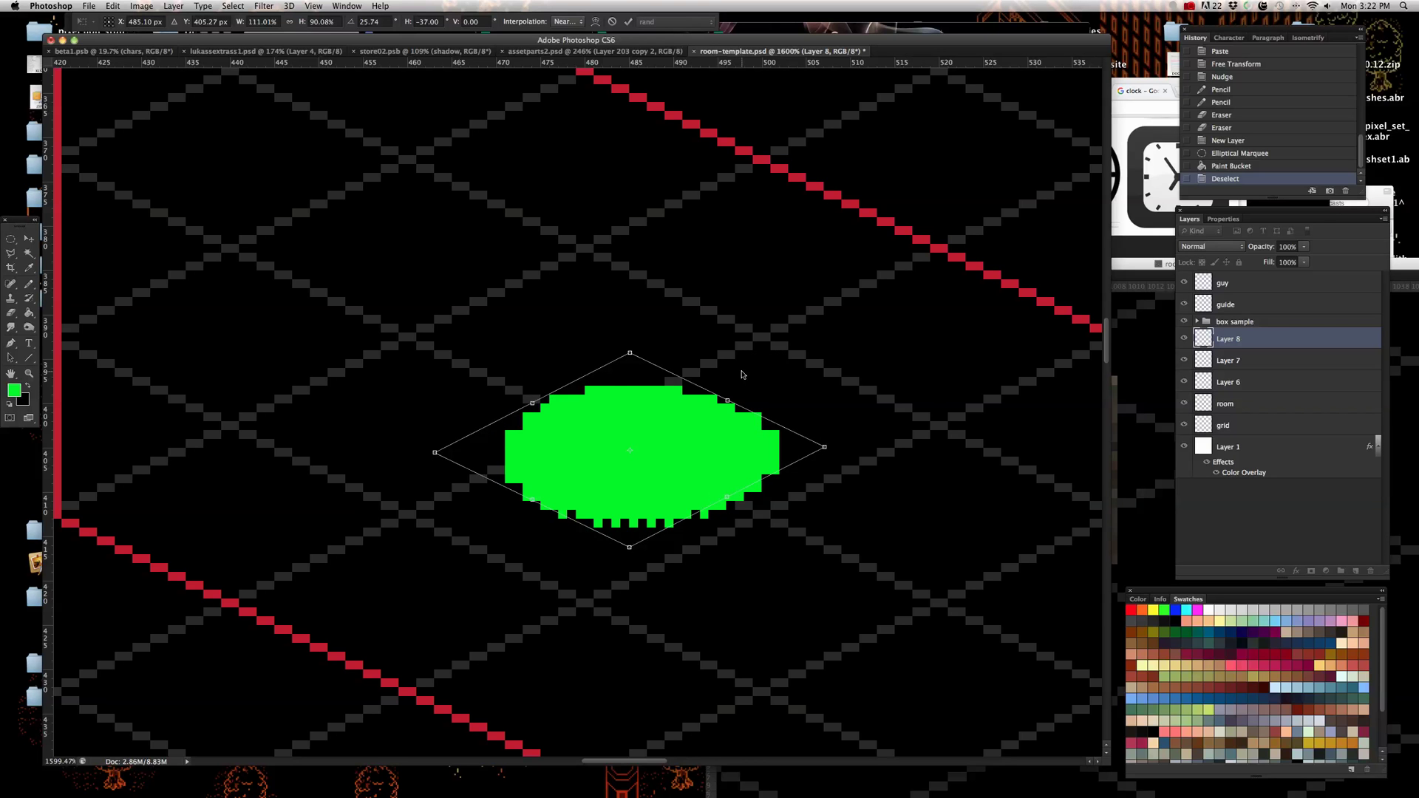
pyautogui.click(28, 239)
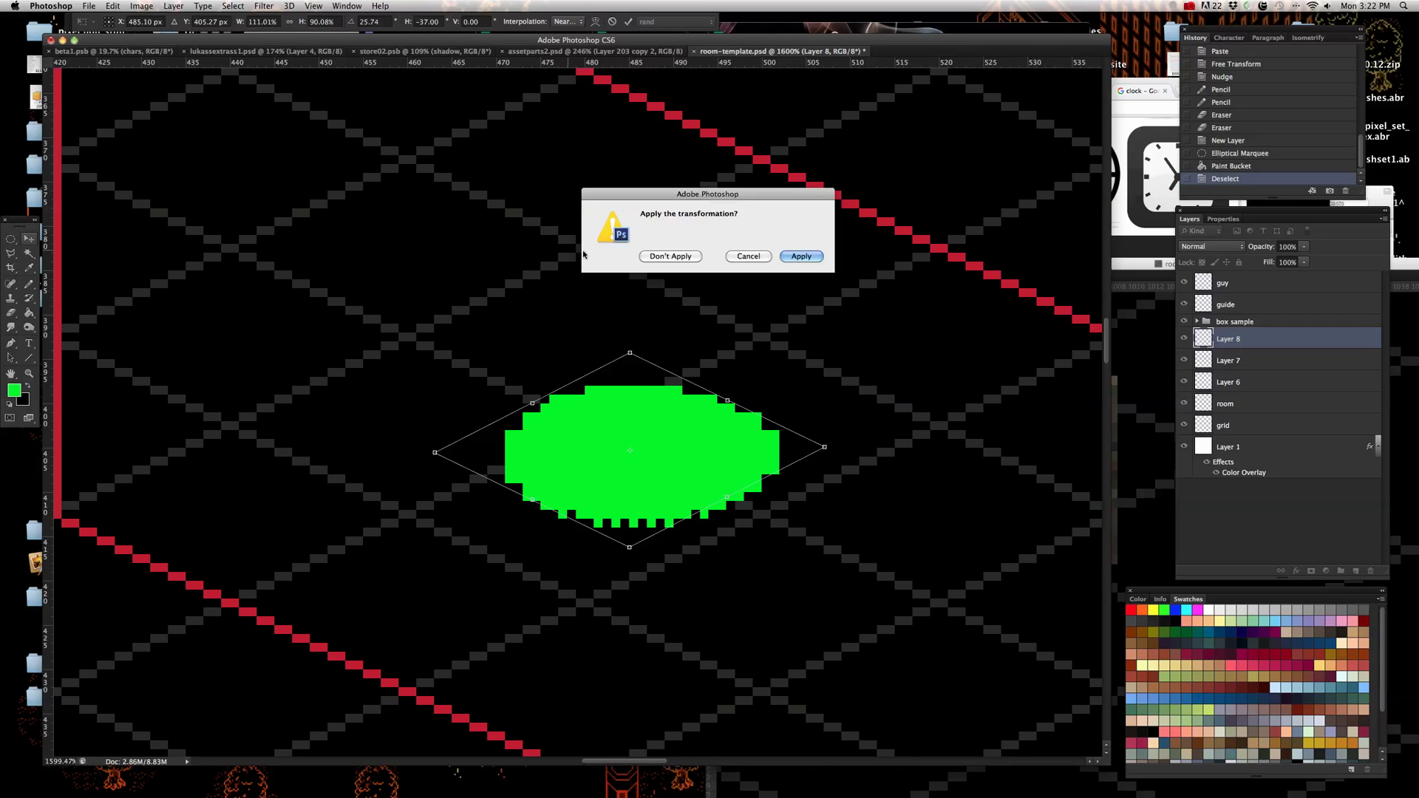
pyautogui.click(796, 255)
# - Fill the jagged gaps along the green ellipse's lower edge with matching green pixels using the Pencil
pyautogui.scroll(2, 670, 548)
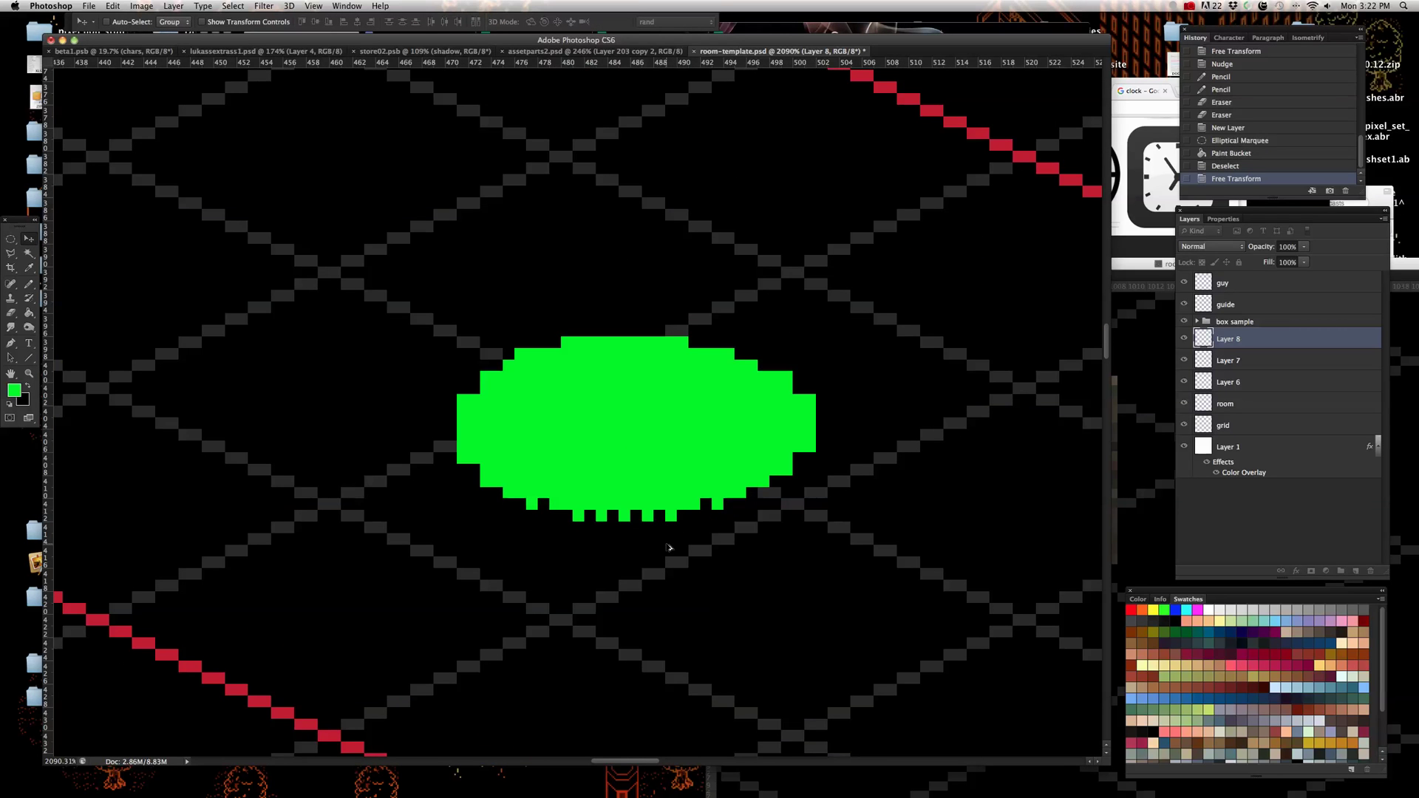
pyautogui.click(11, 314)
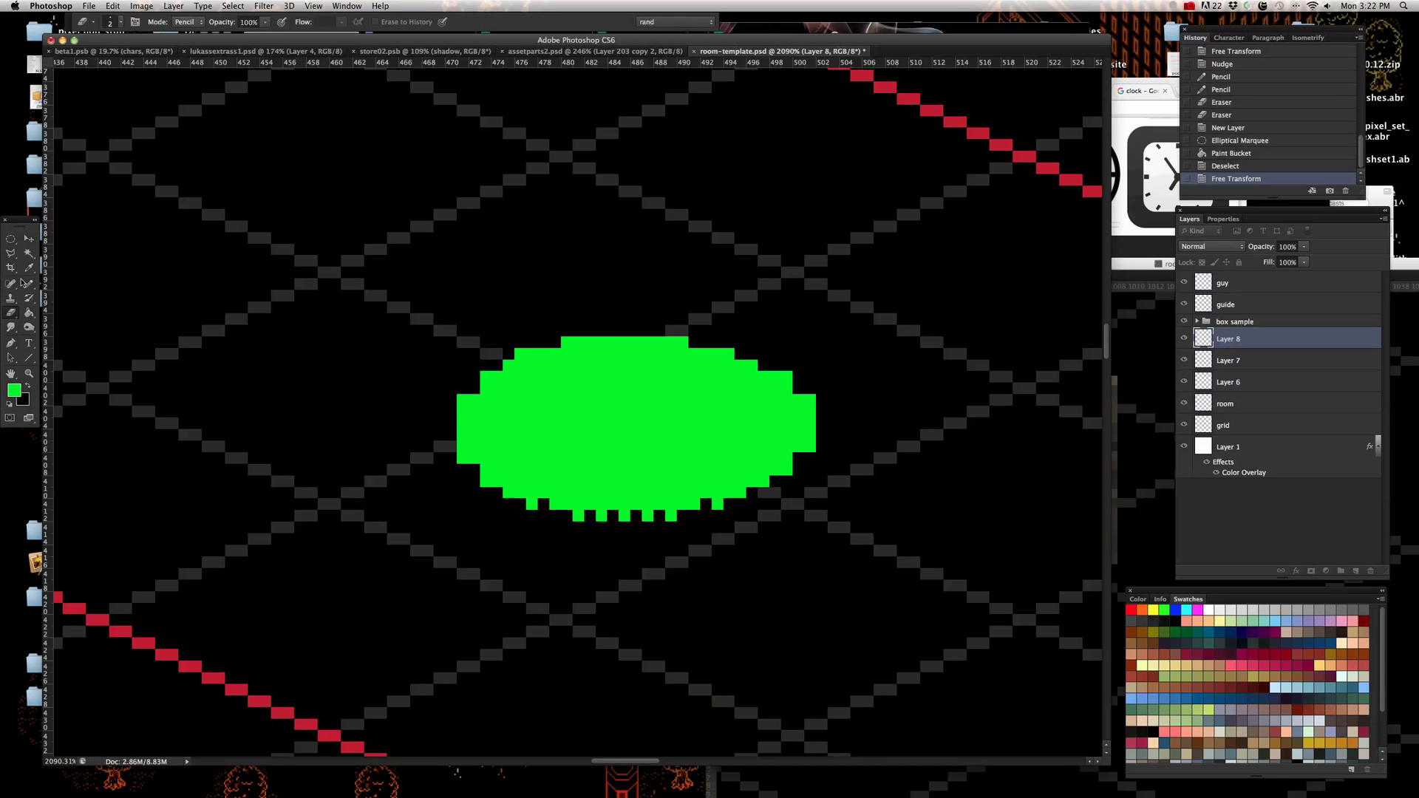
pyautogui.click(28, 285)
pyautogui.moveTo(582, 518)
pyautogui.mouseDown()
pyautogui.moveTo(670, 515)
pyautogui.moveTo(543, 503)
pyautogui.mouseUp()
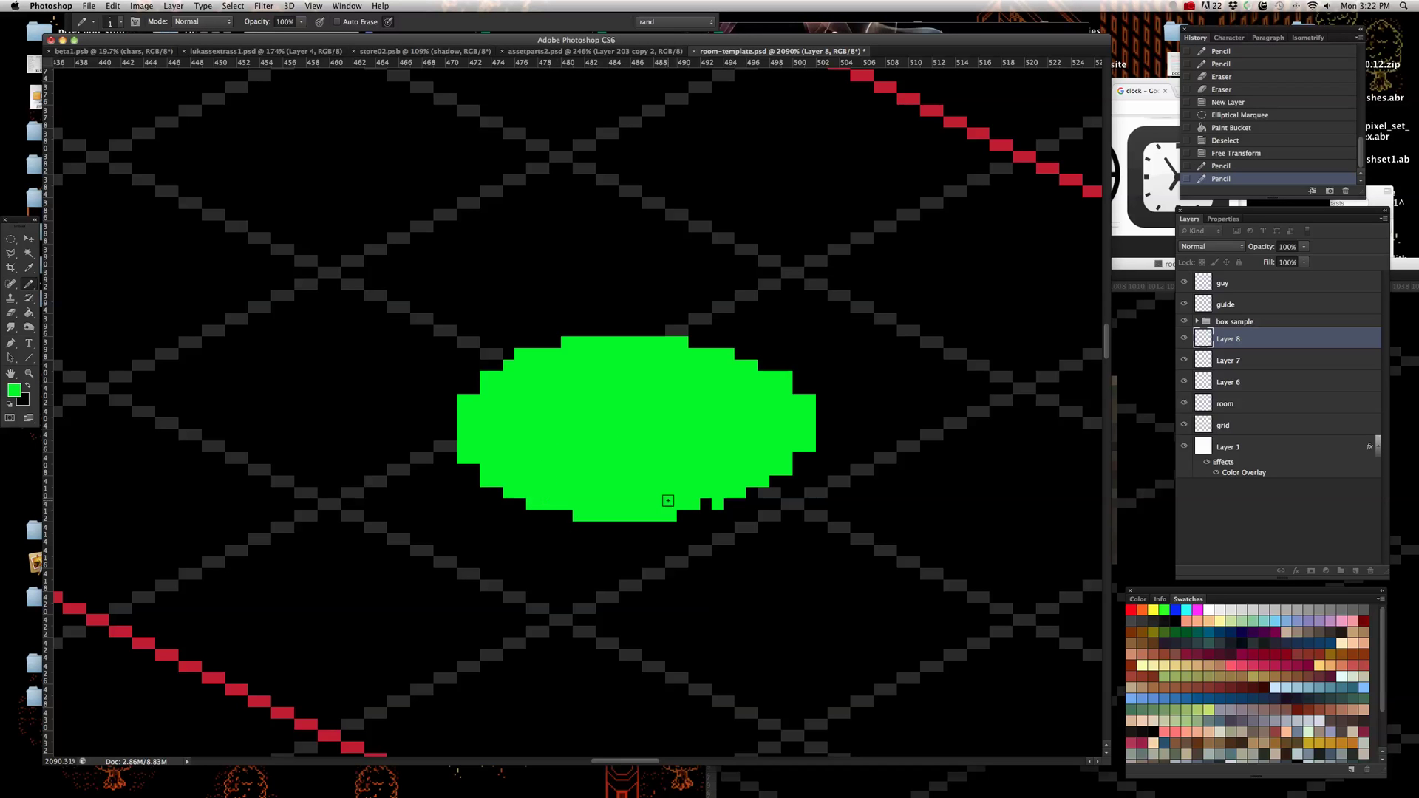
pyautogui.click(706, 505)
# - Examine the green ellipse's outline up close and its proportions in relation to the rest of the room
pyautogui.scroll(-2, 456, 481)
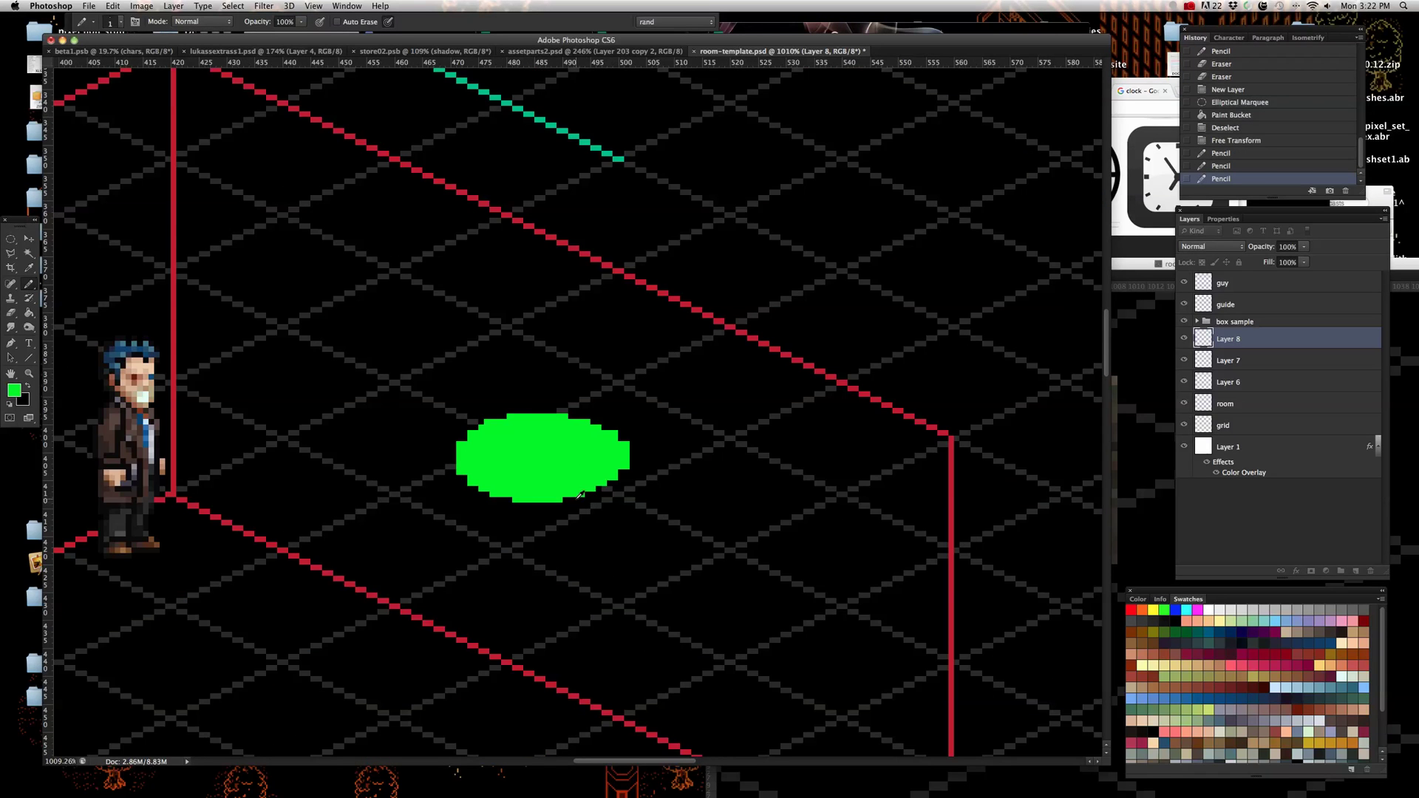
pyautogui.scroll(1, 579, 495)
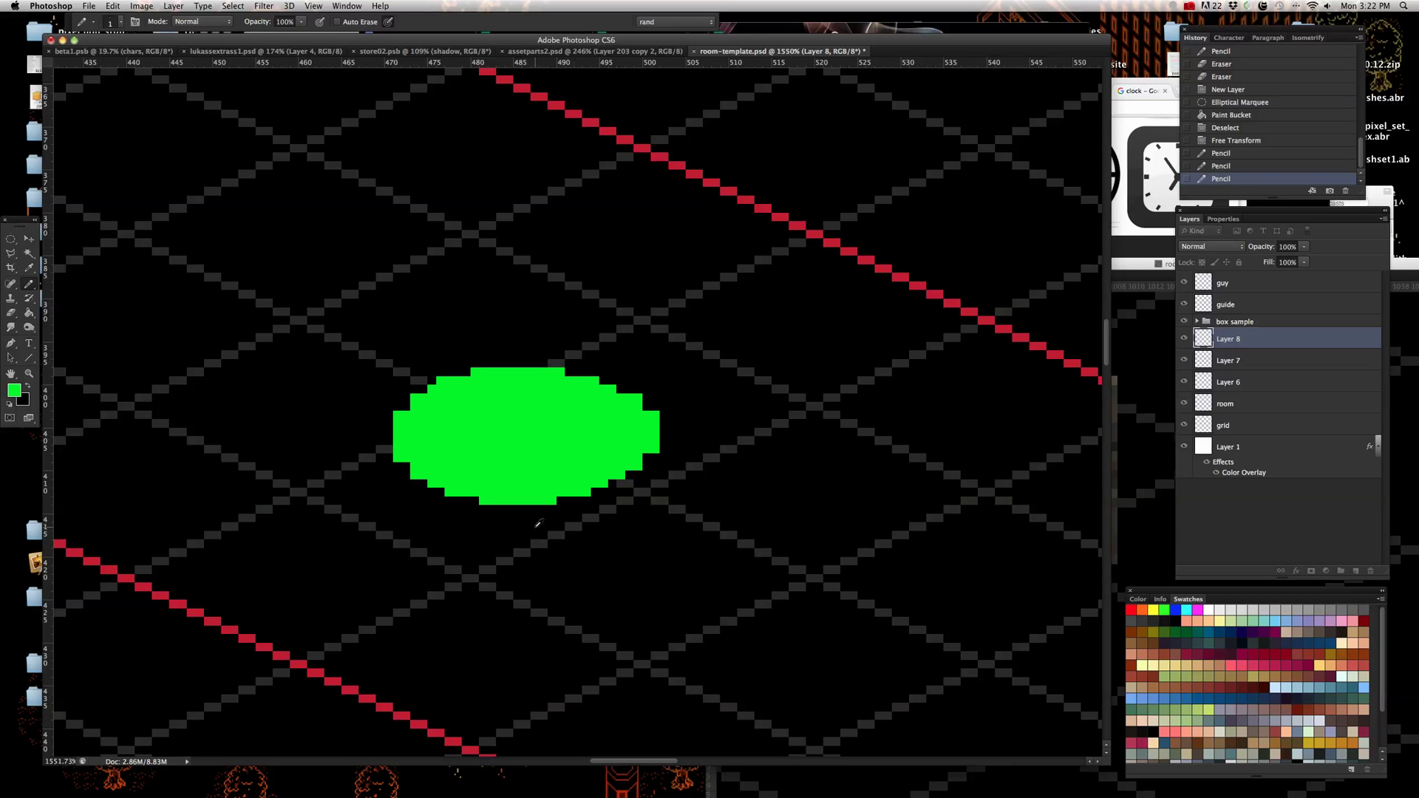
pyautogui.scroll(-2, 489, 479)
pyautogui.scroll(3, 539, 427)
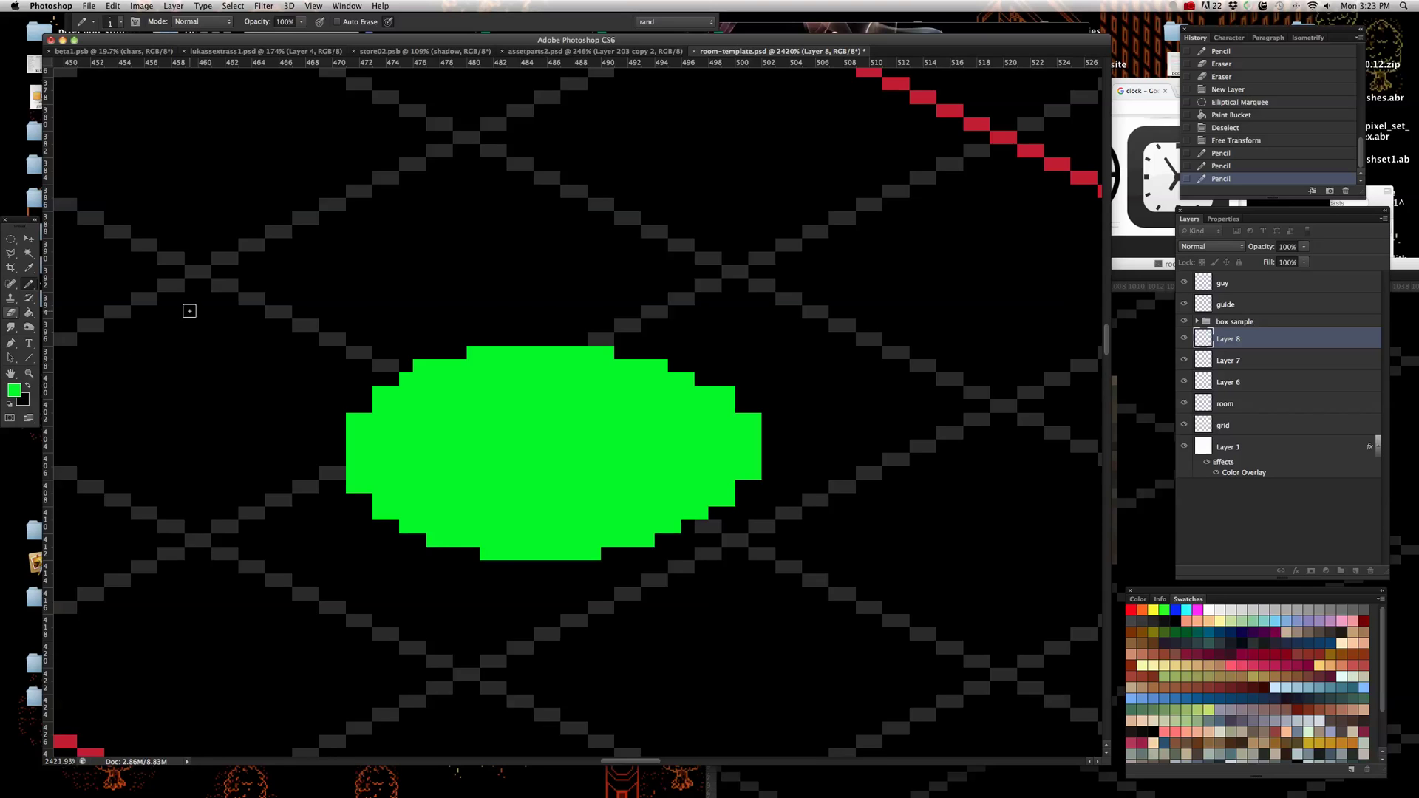
pyautogui.scroll(-3, 292, 408)
pyautogui.scroll(2, 221, 443)
pyautogui.scroll(-1, 636, 310)
pyautogui.scroll(3, 553, 325)
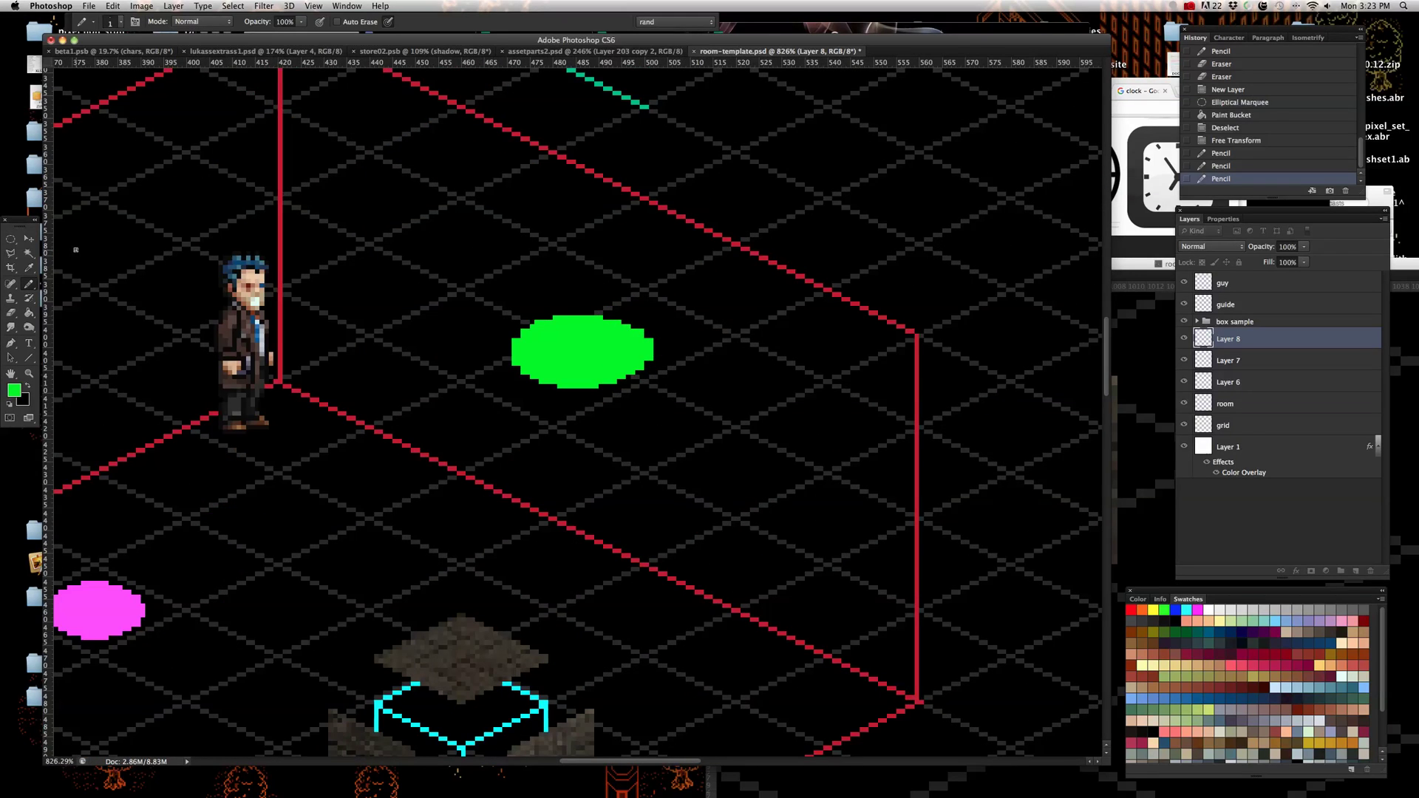
pyautogui.scroll(1, 717, 343)
pyautogui.scroll(-2, 593, 349)
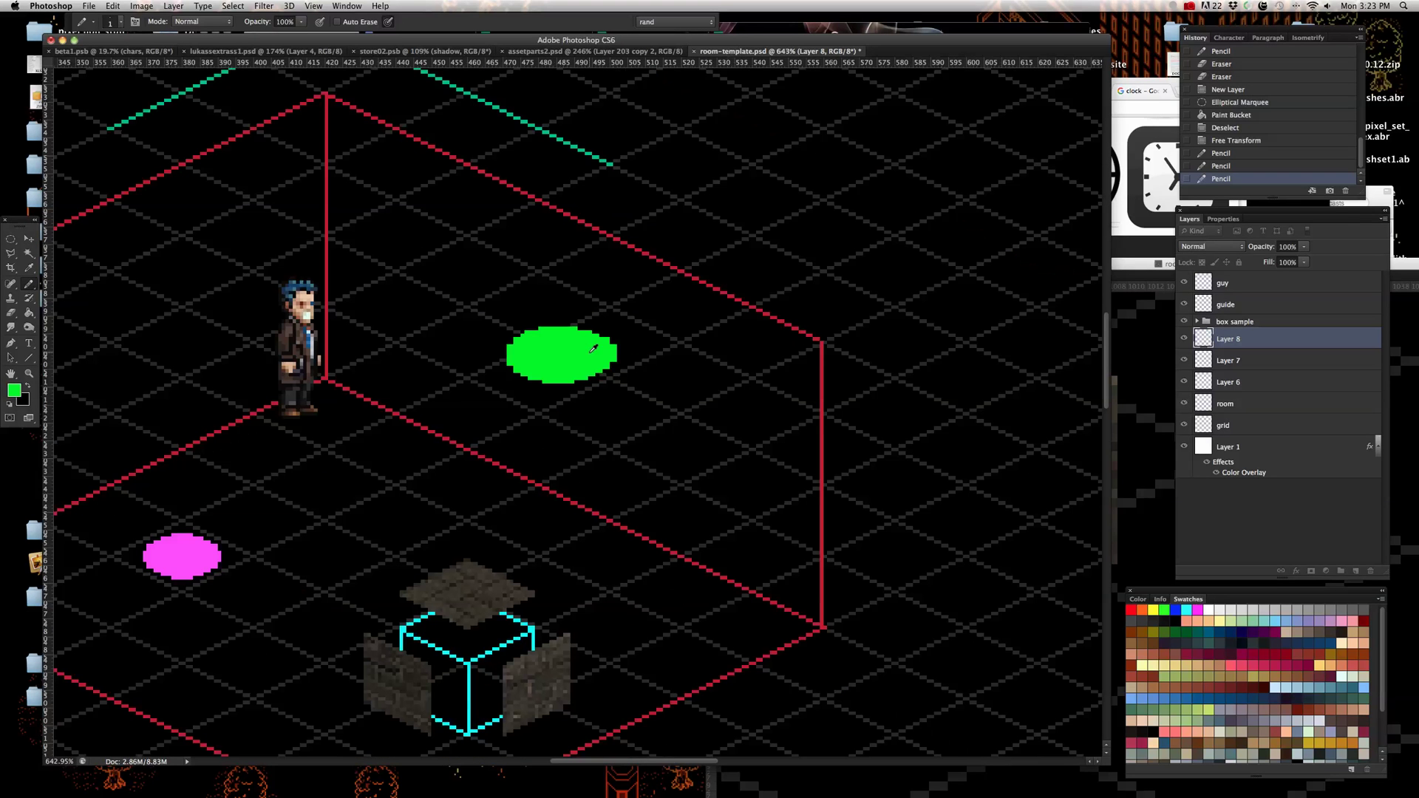
# - Move the green ellipse from the right wall onto the floor, between the magenta ellipse and the box sample
pyautogui.click(28, 238)
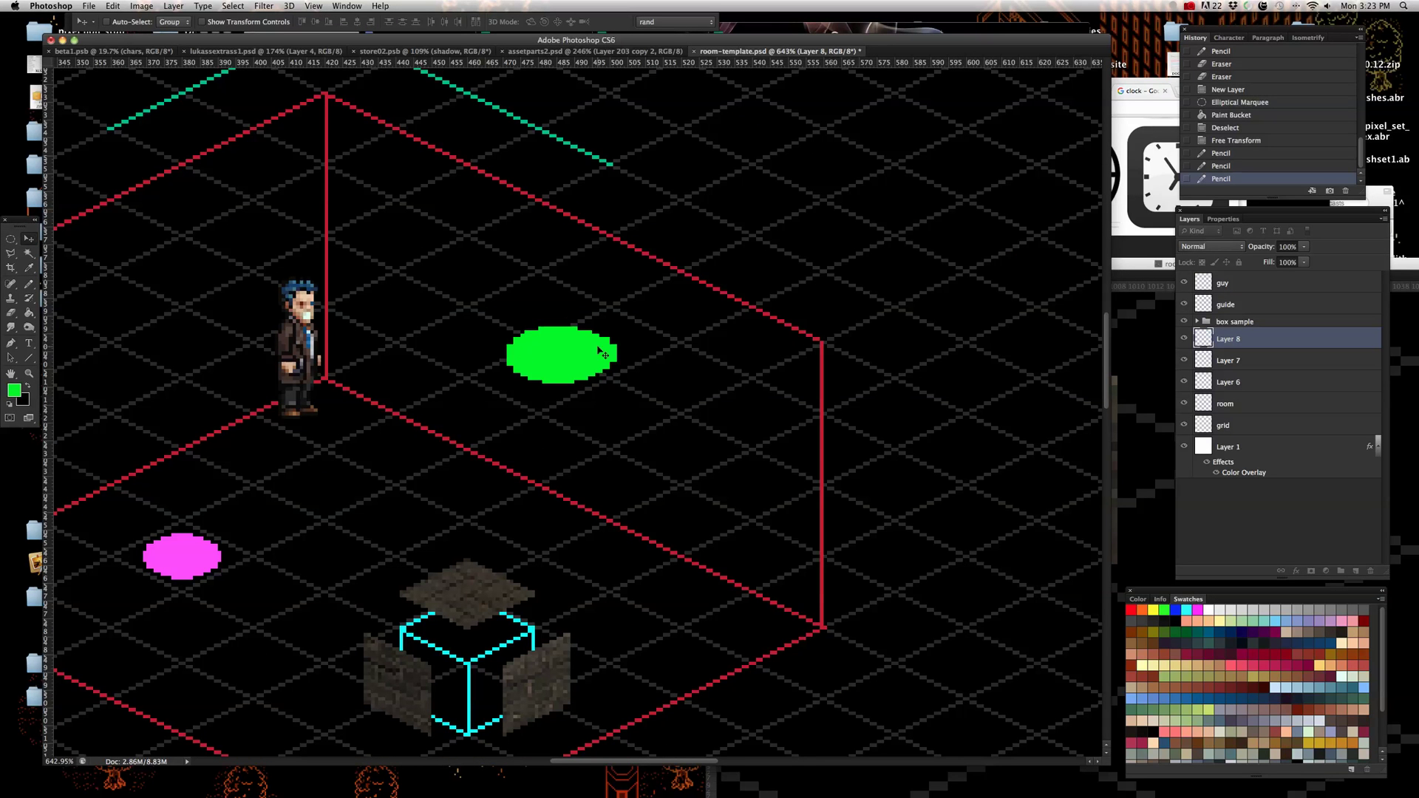
pyautogui.click(560, 364)
pyautogui.moveTo(560, 364); pyautogui.dragTo(345, 554)
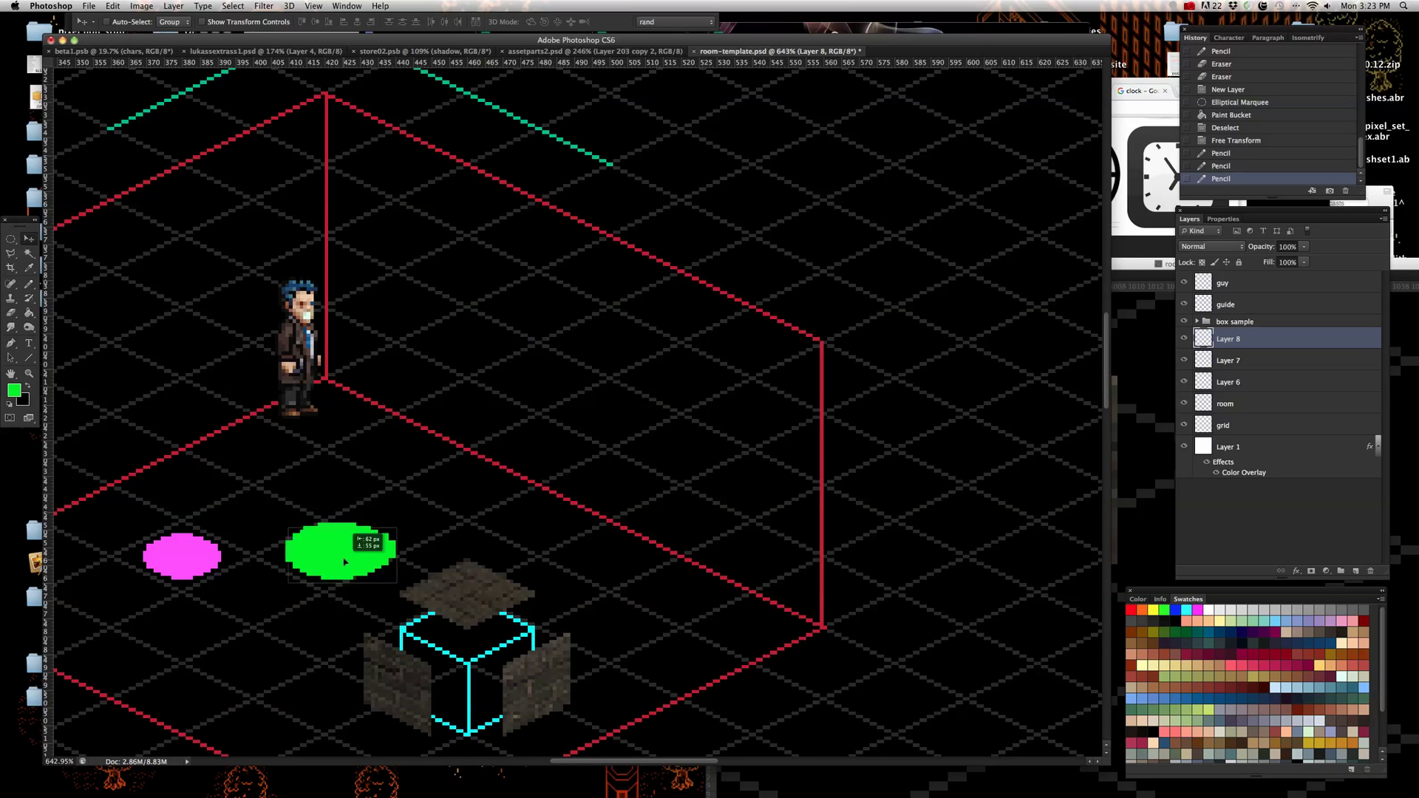
pyautogui.scroll(-2, 570, 494)
pyautogui.scroll(2, 566, 496)
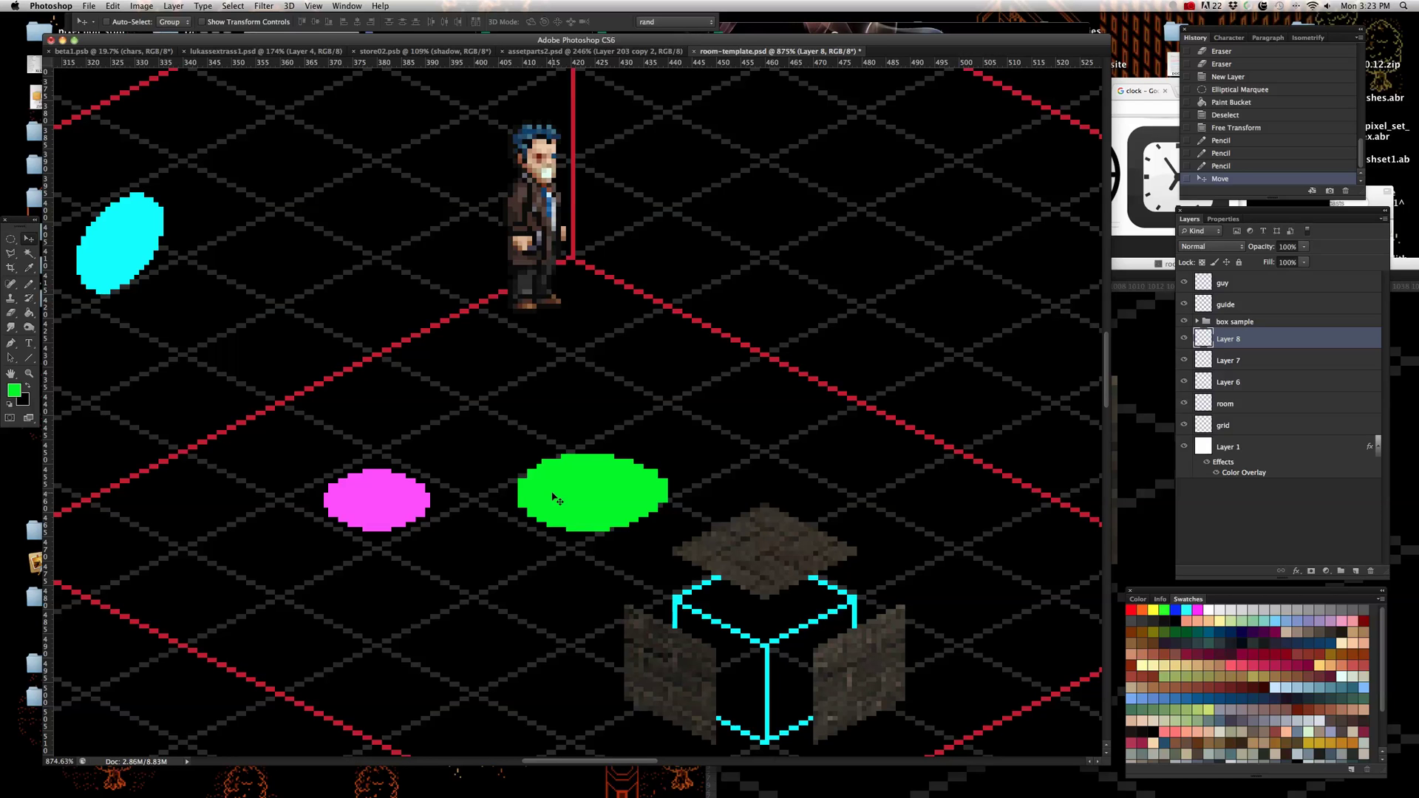
# - Select Layer 6, which holds the cyan ellipse on the left wall, and compare that ellipse with the two on the floor
pyautogui.scroll(-2, 399, 357)
pyautogui.scroll(1, 285, 333)
pyautogui.scroll(2, 285, 333)
pyautogui.rightClick(323, 291)
pyautogui.click(325, 293)
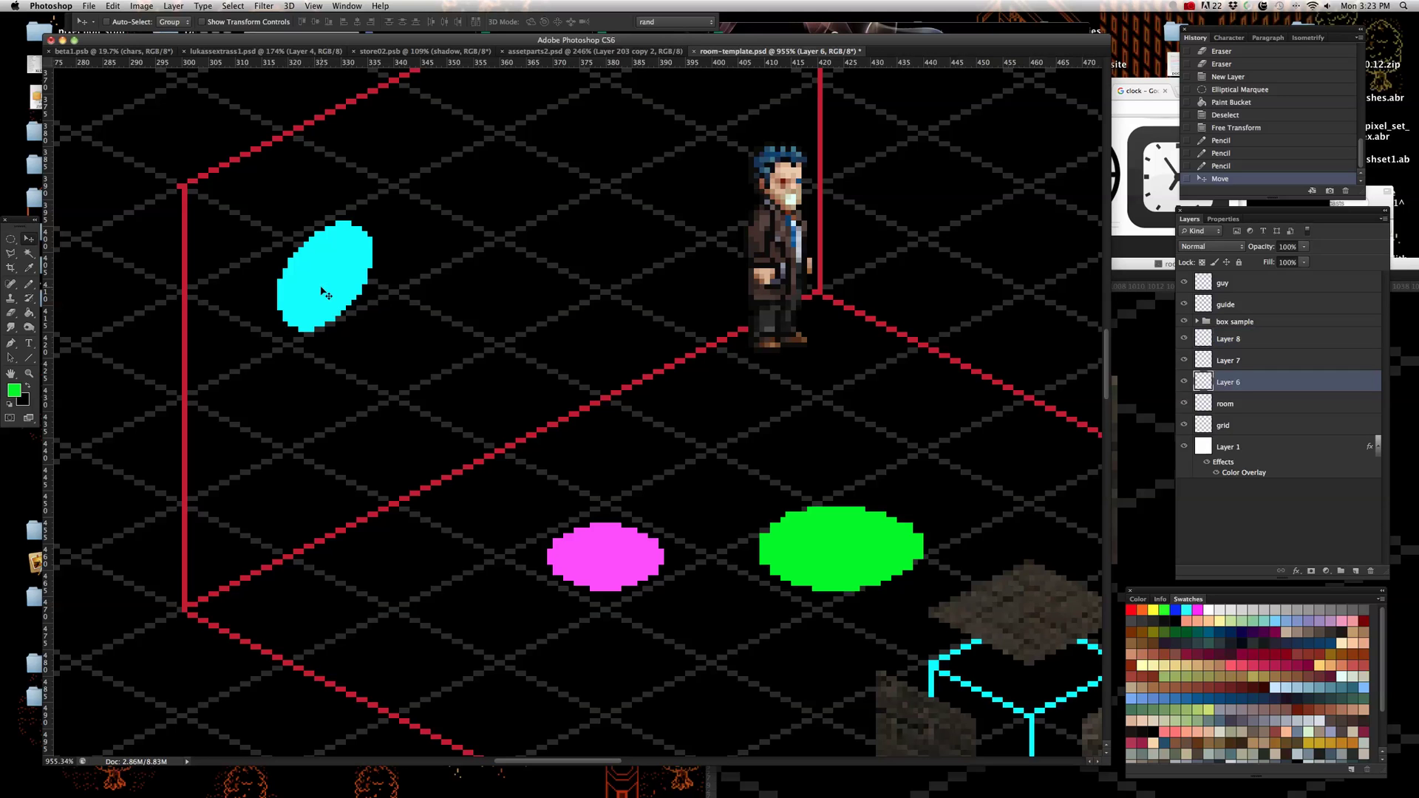
pyautogui.scroll(-2, 461, 376)
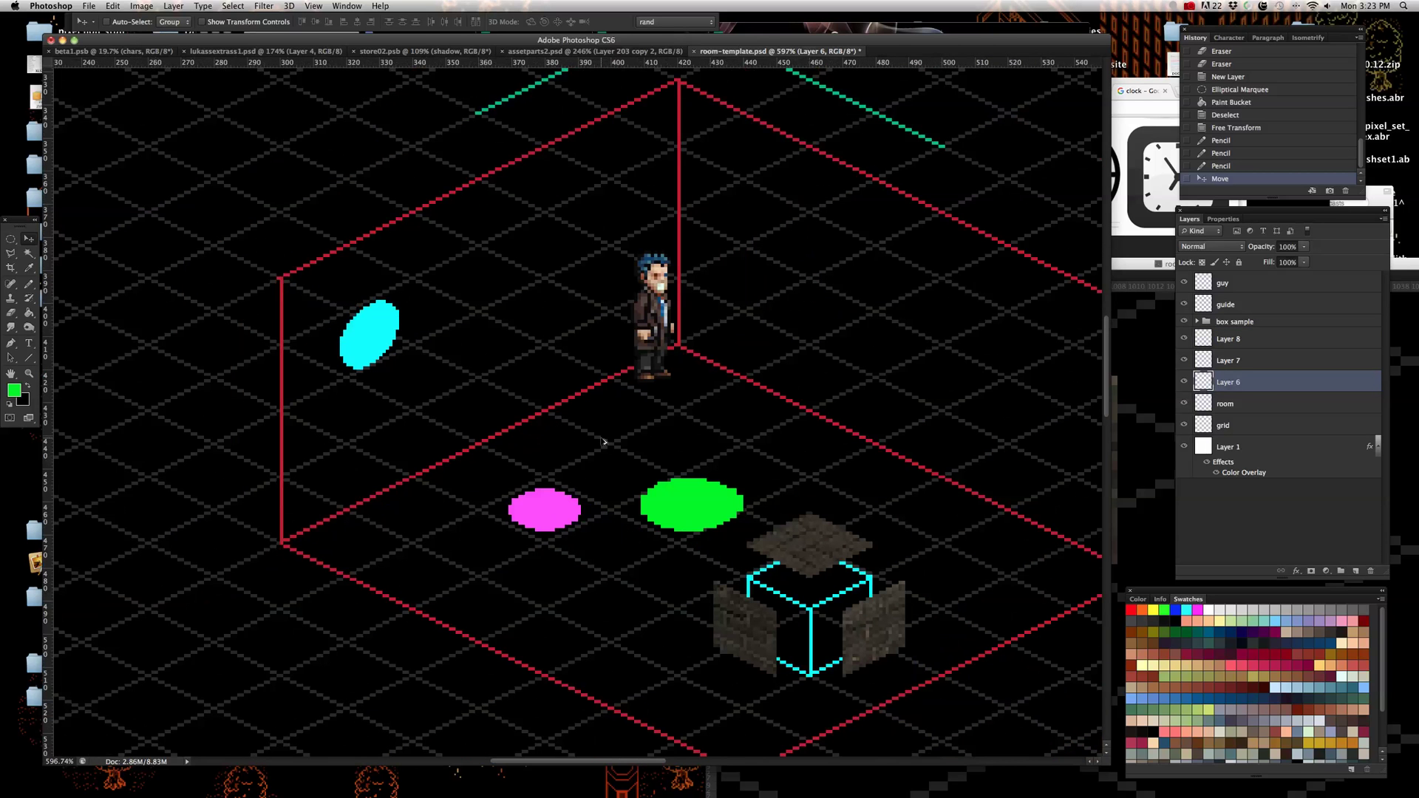
pyautogui.scroll(1, 482, 458)
pyautogui.scroll(-1, 539, 476)
pyautogui.scroll(1, 614, 464)
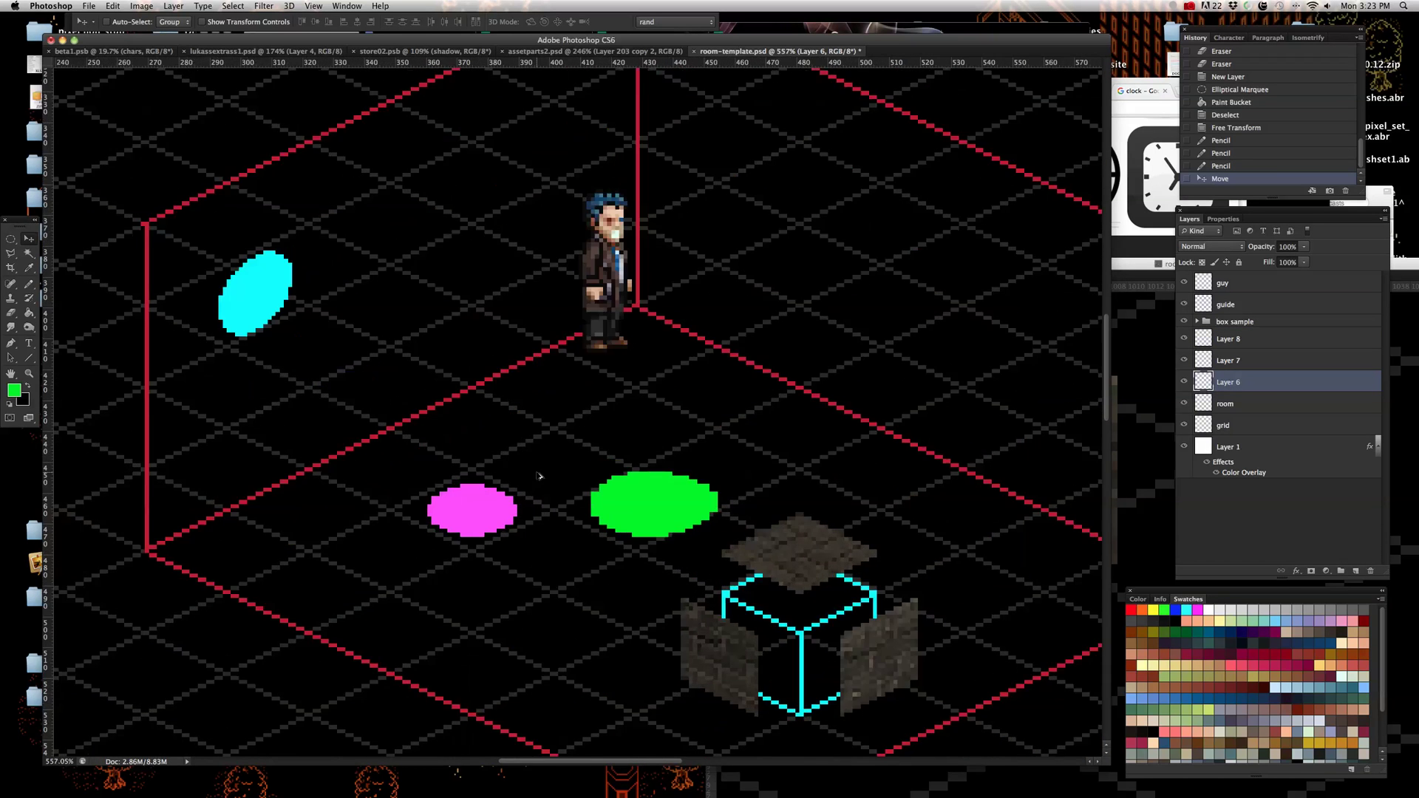
# - Switch to Chrome and copy the enlarged black-and-white clock illustration from the Google image results
pyautogui.click(1134, 222)
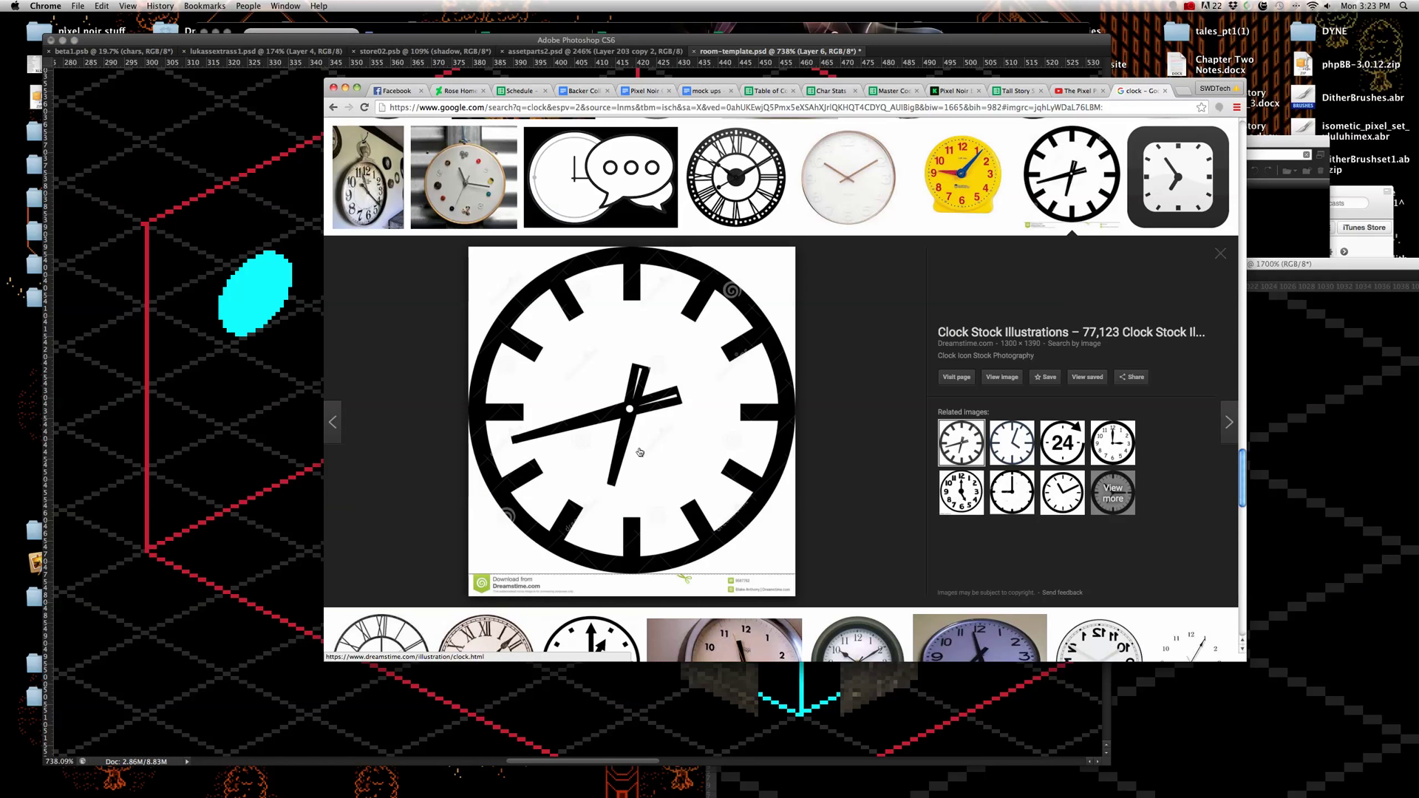
pyautogui.rightClick(640, 453)
pyautogui.click(673, 541)
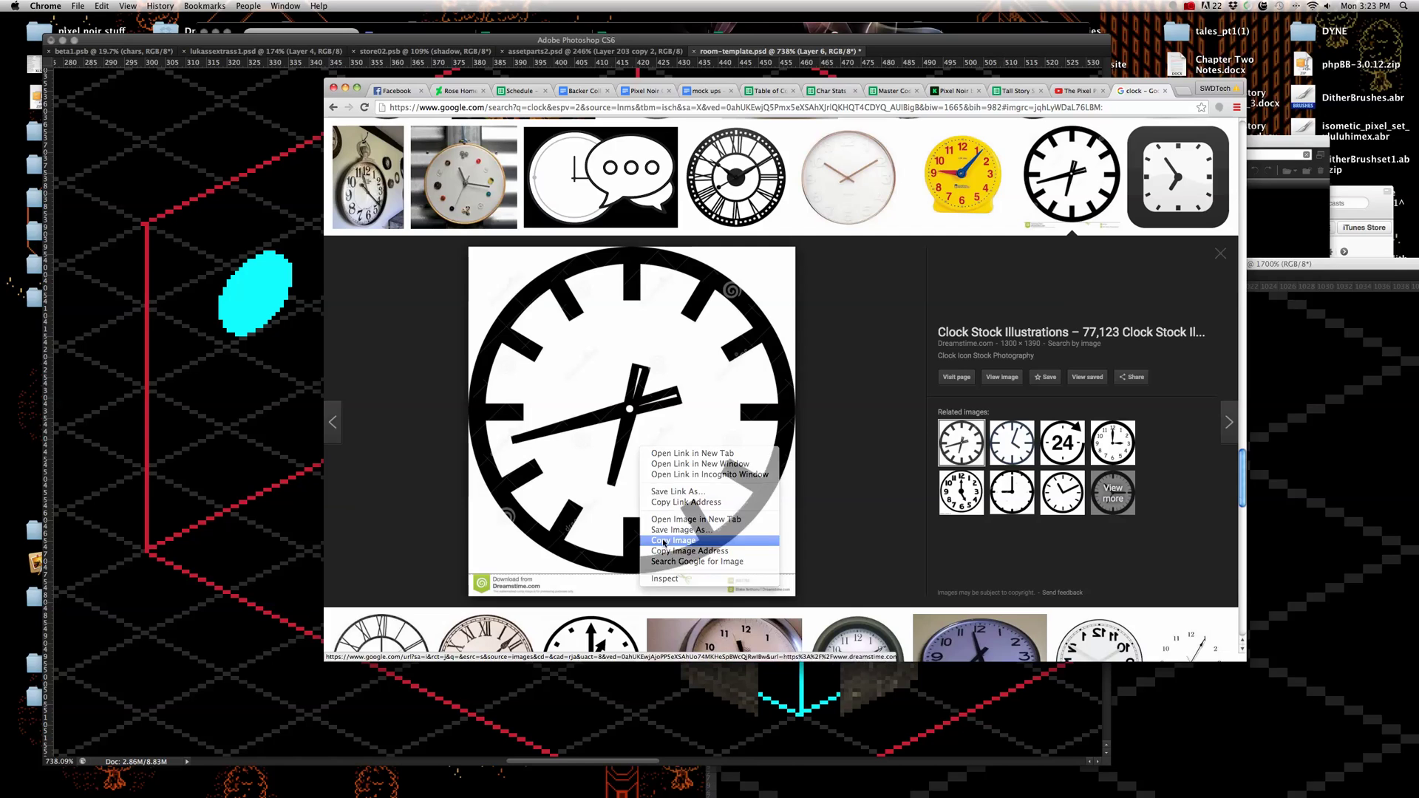
# - Switch back to Photoshop and paste the clock image onto a new layer directly above Layer 8
pyautogui.press('super+Tab')
pyautogui.scroll(-8, 531, 426)
pyautogui.scroll(3, 524, 412)
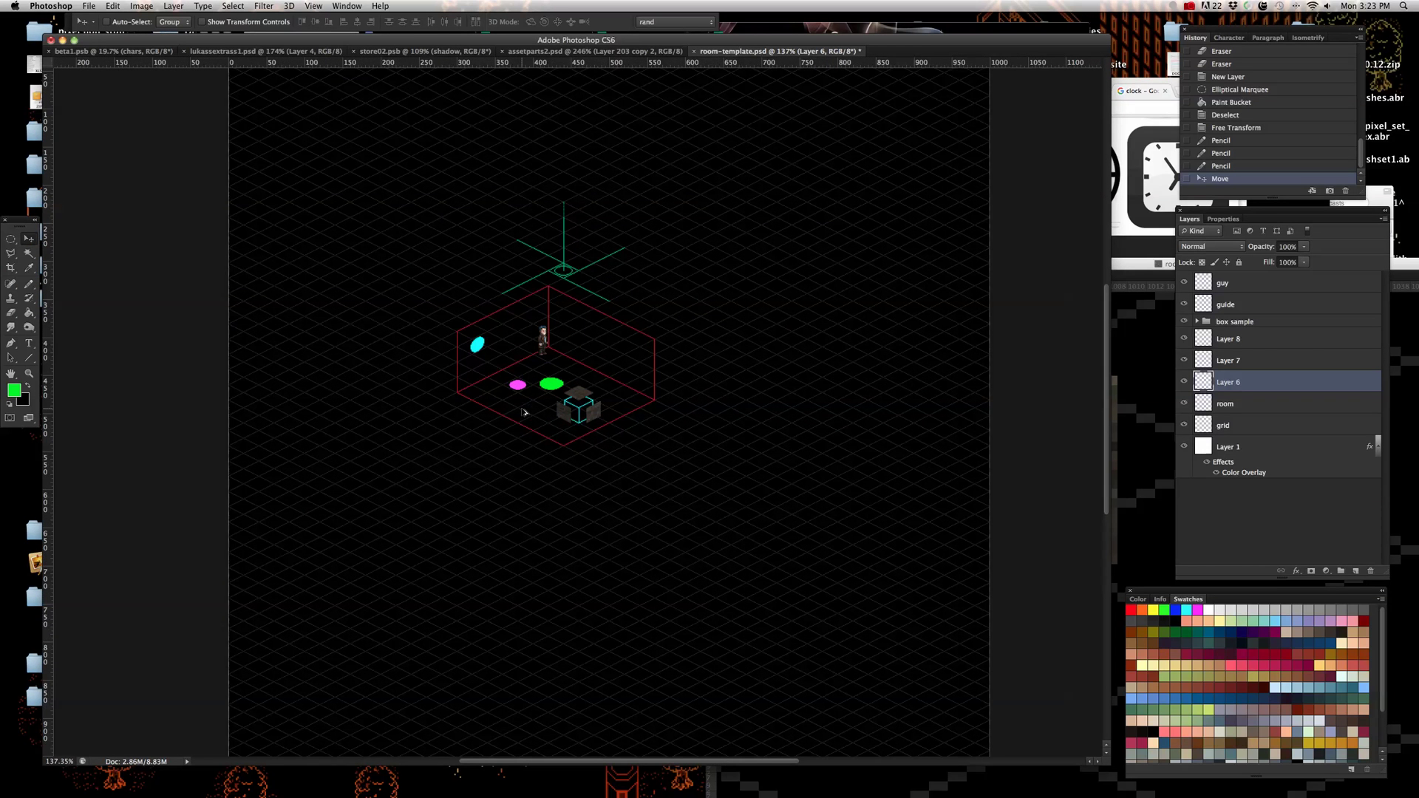
pyautogui.click(1275, 344)
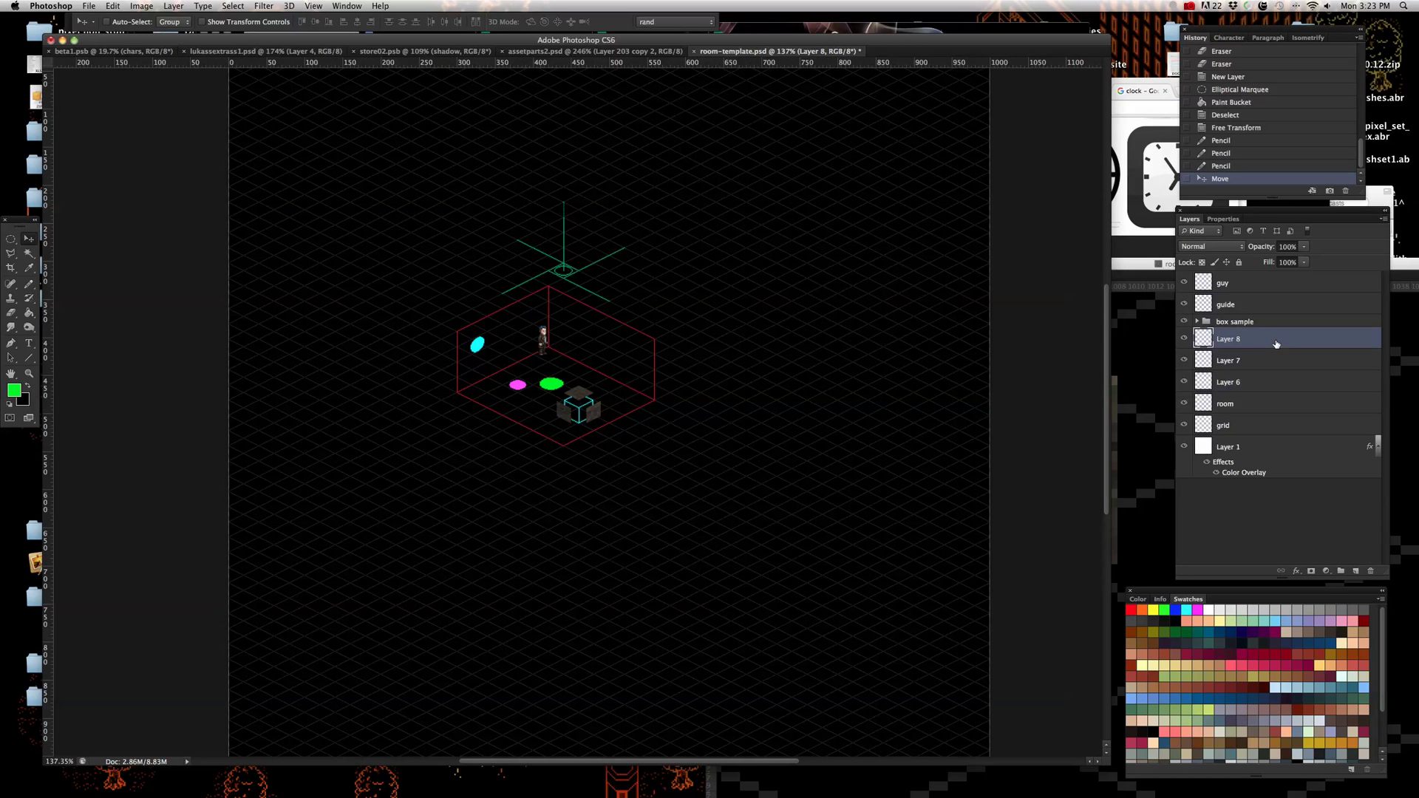
pyautogui.press('super+v')
pyautogui.click(651, 331)
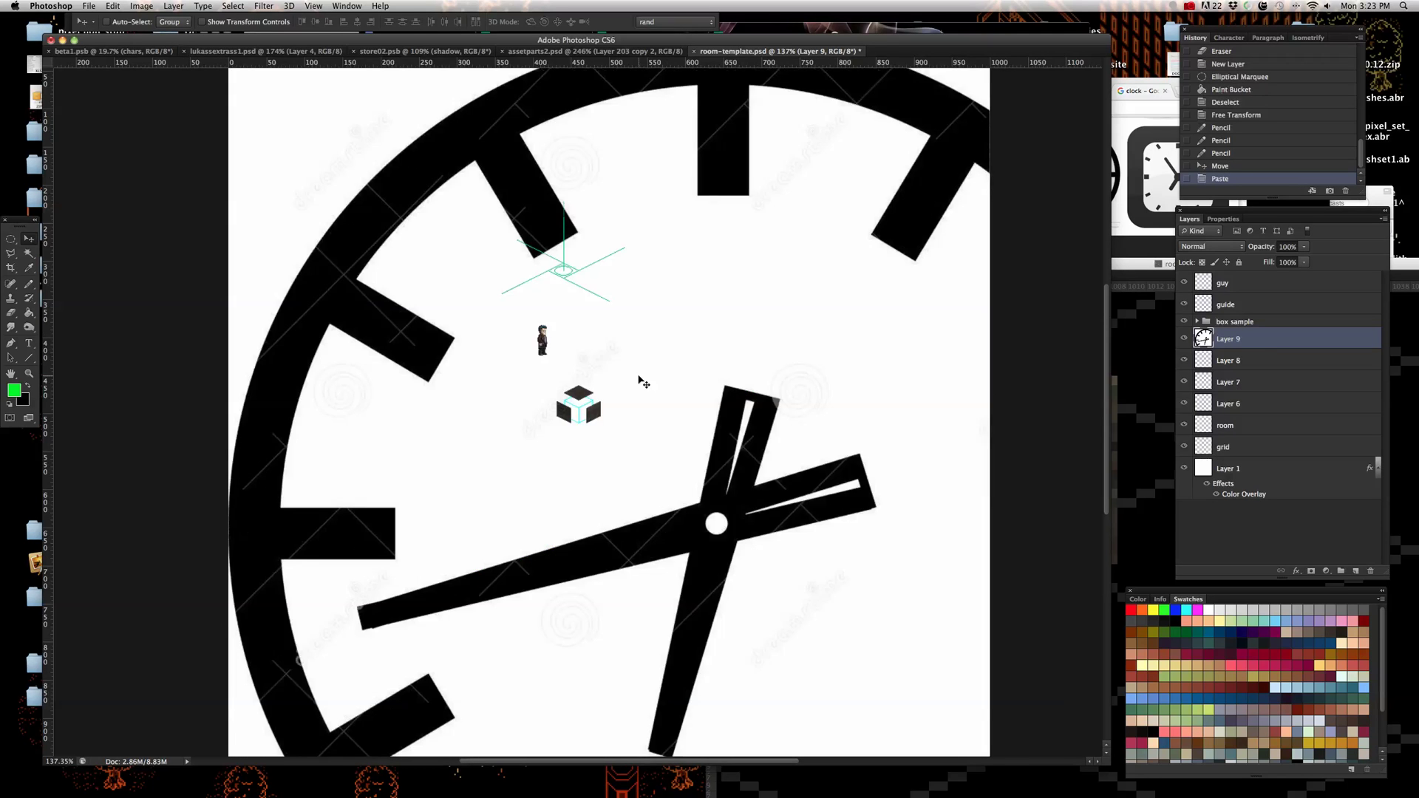
# - Scale the pasted clock to 28.92% with Nearest Neighbor interpolation, place it beside the room, and apply the transformation
pyautogui.scroll(-5, 635, 389)
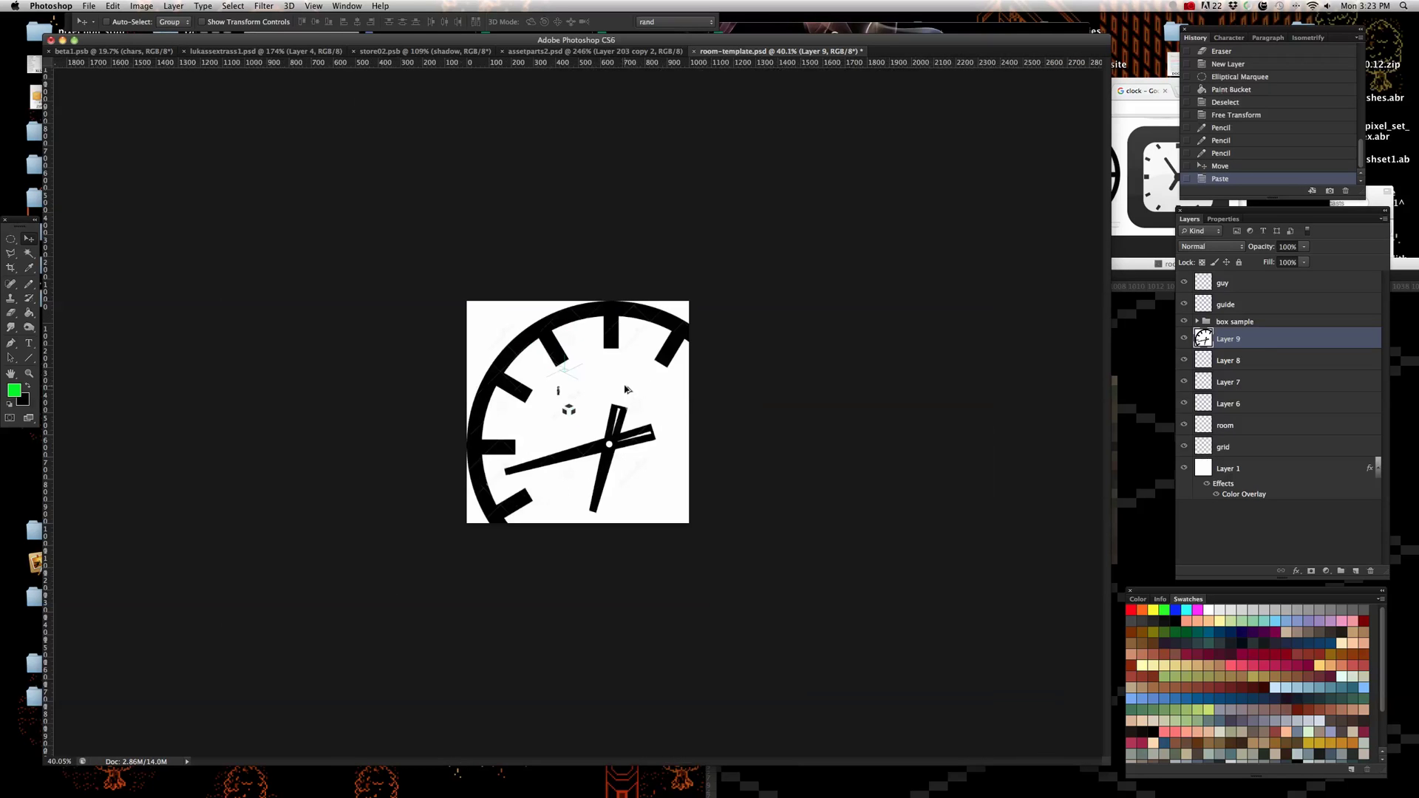
pyautogui.click(139, 6)
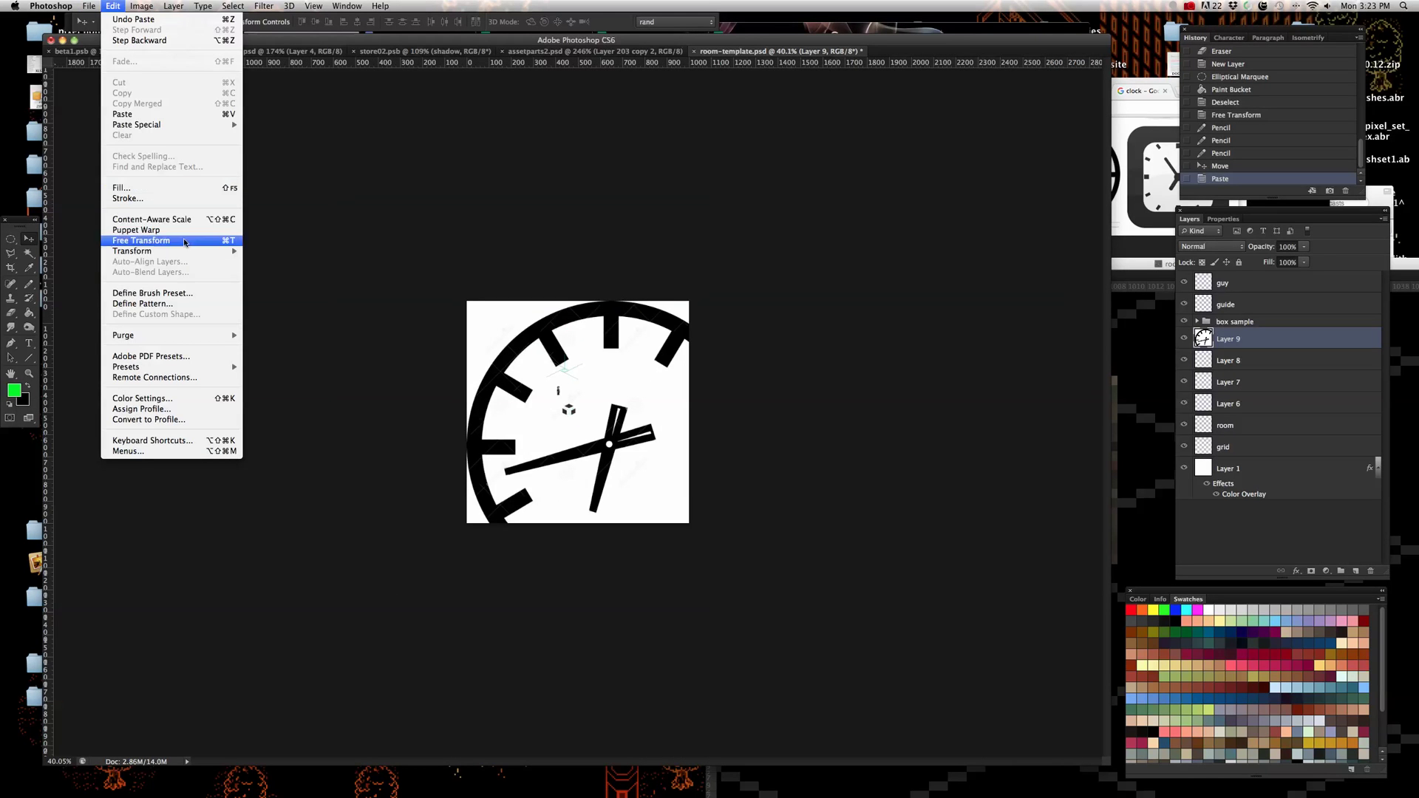
pyautogui.click(185, 242)
pyautogui.moveTo(755, 609); pyautogui.dragTo(609, 468)
pyautogui.moveTo(615, 482); pyautogui.dragTo(628, 438)
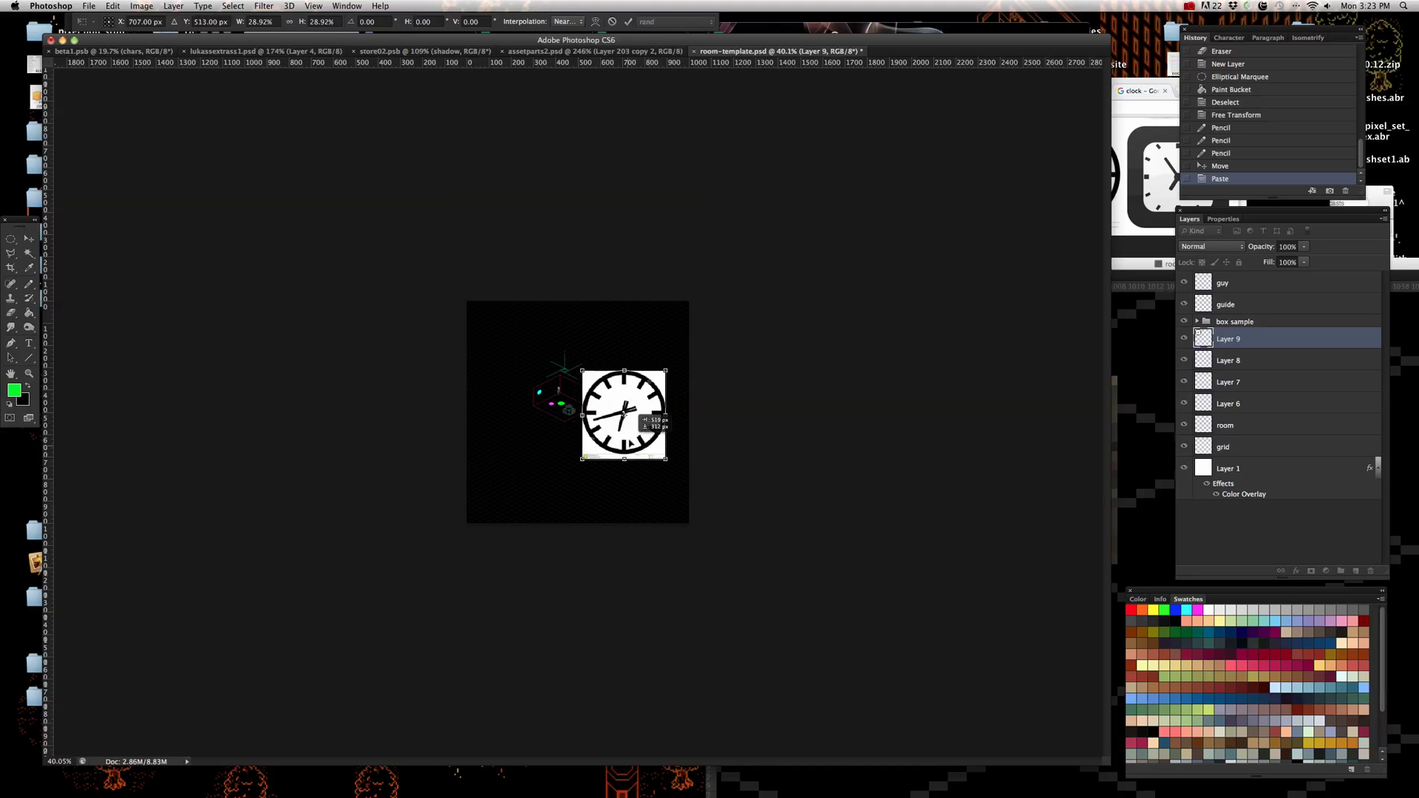
pyautogui.scroll(5, 621, 426)
pyautogui.scroll(2, 708, 424)
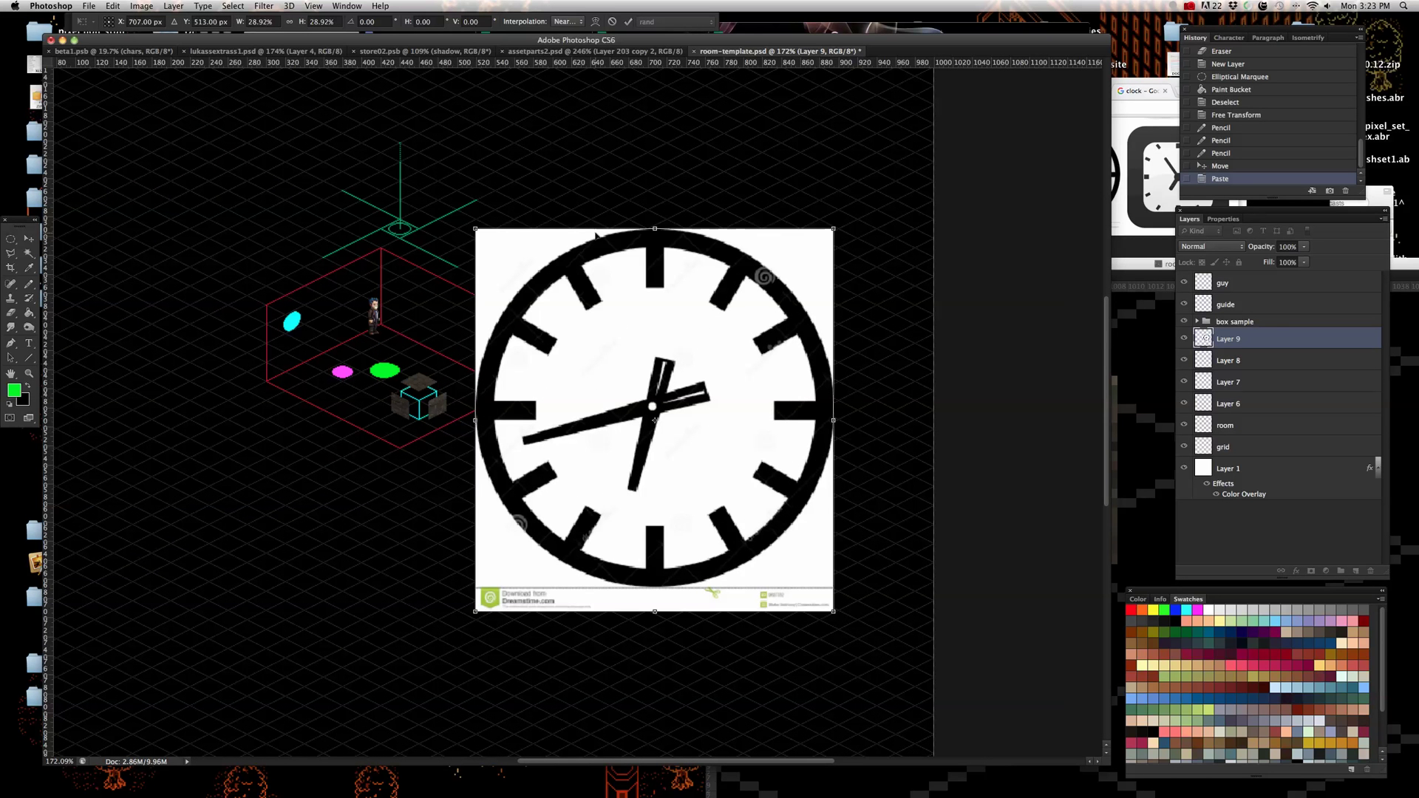
pyautogui.click(567, 21)
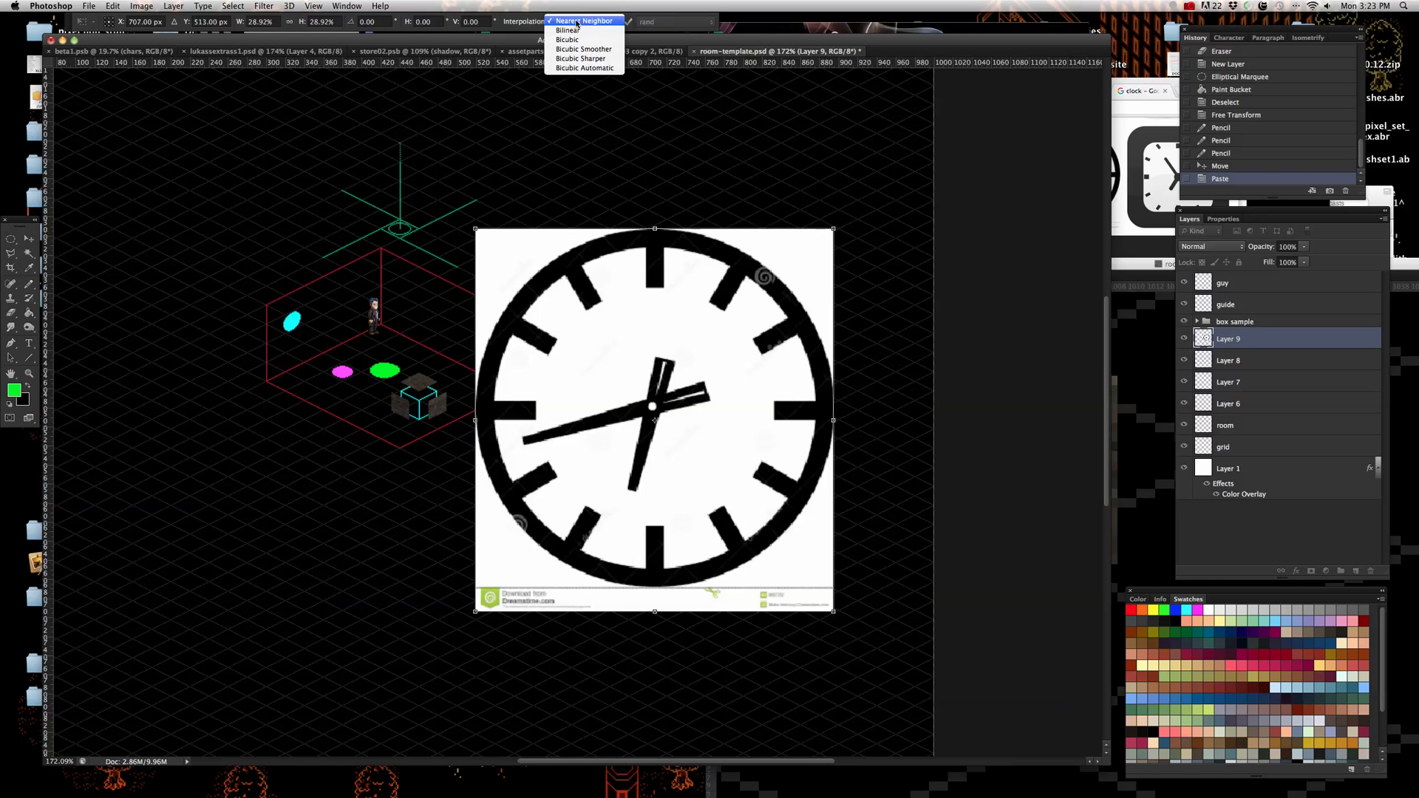
pyautogui.click(577, 23)
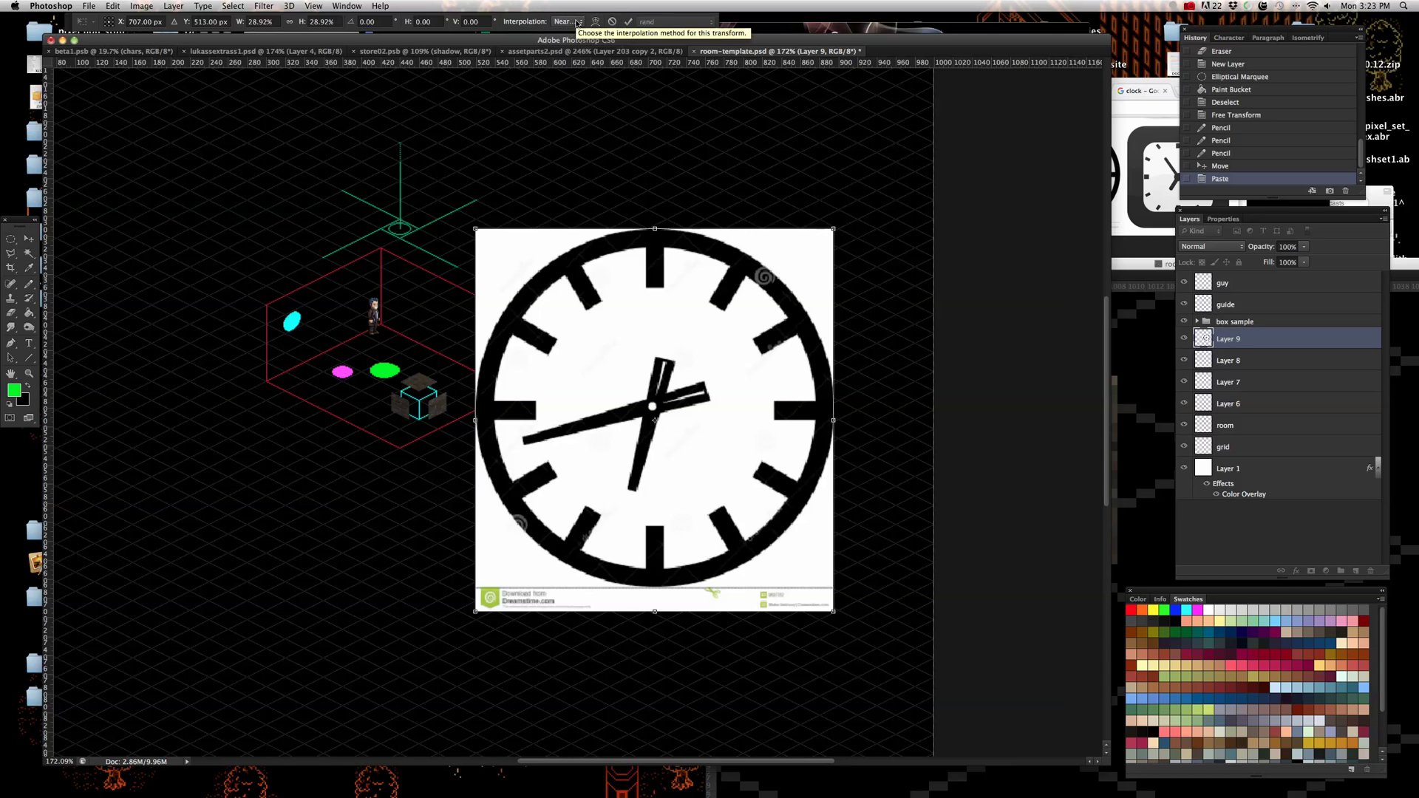
pyautogui.click(27, 240)
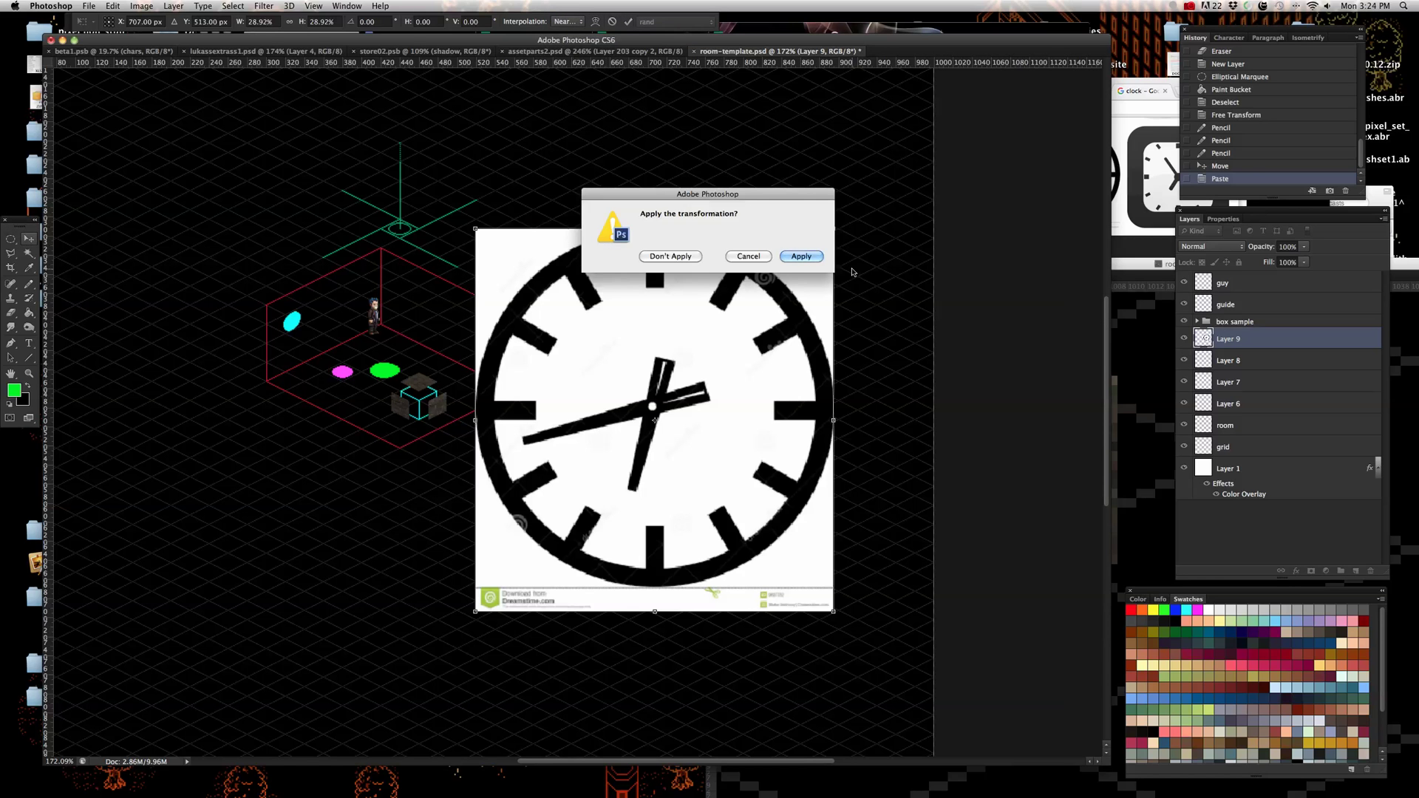
pyautogui.click(802, 256)
# - Select the white areas of the clock image with the Magic Wand at tolerance 4 and delete them
pyautogui.scroll(2, 772, 320)
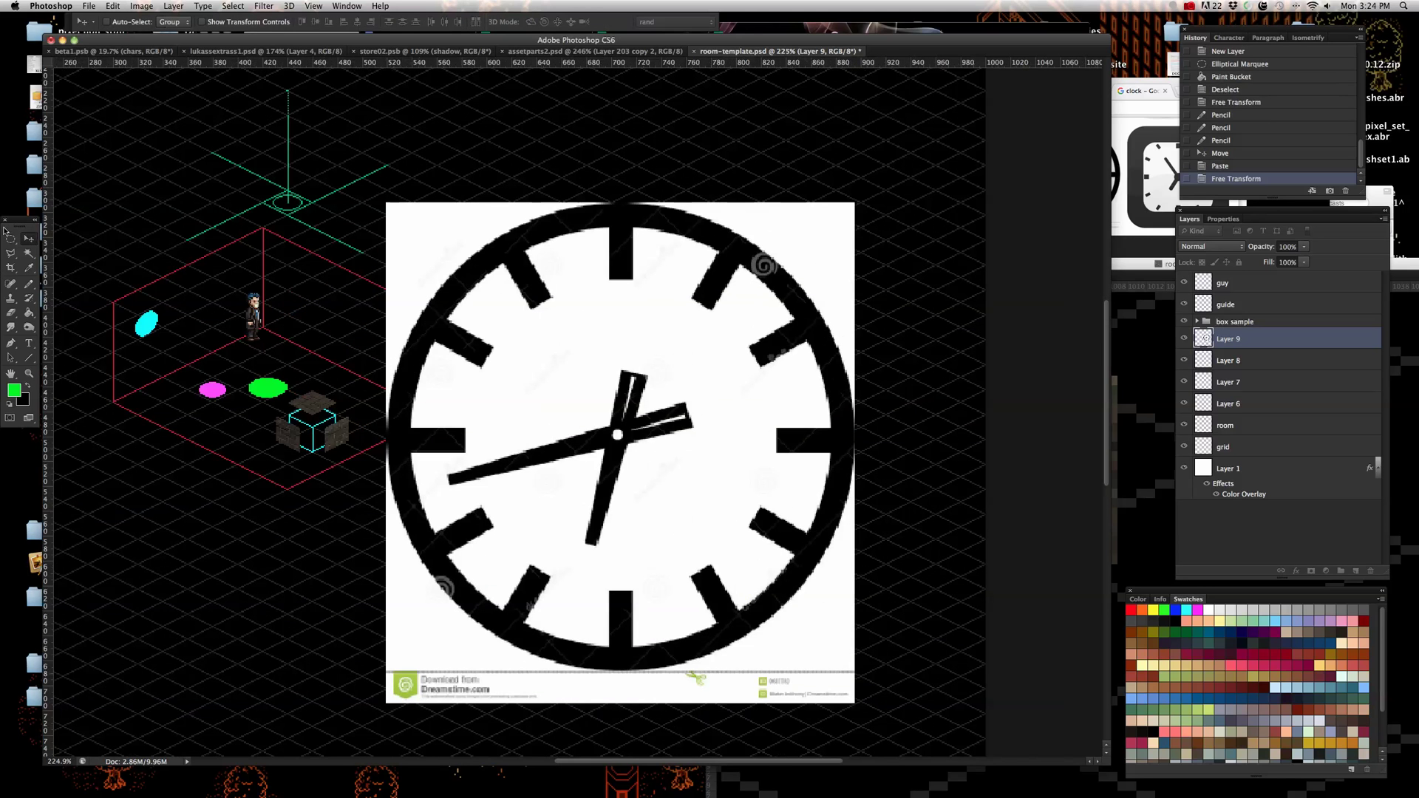
pyautogui.click(30, 255)
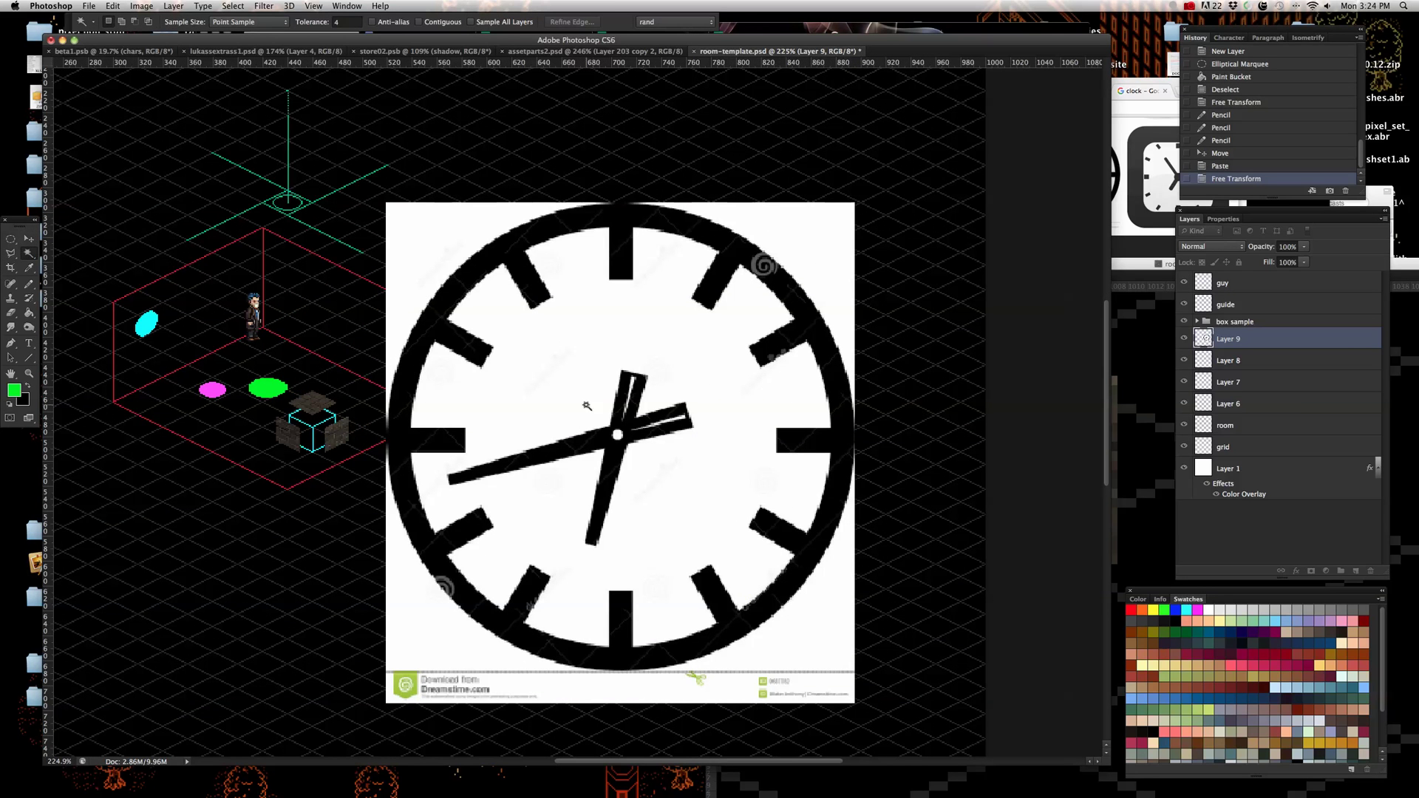
pyautogui.click(560, 439)
pyautogui.scroll(3, 558, 466)
pyautogui.click(554, 489)
pyautogui.click(550, 488)
pyautogui.click(548, 486)
pyautogui.click(549, 489)
pyautogui.click(548, 493)
pyautogui.click(536, 458)
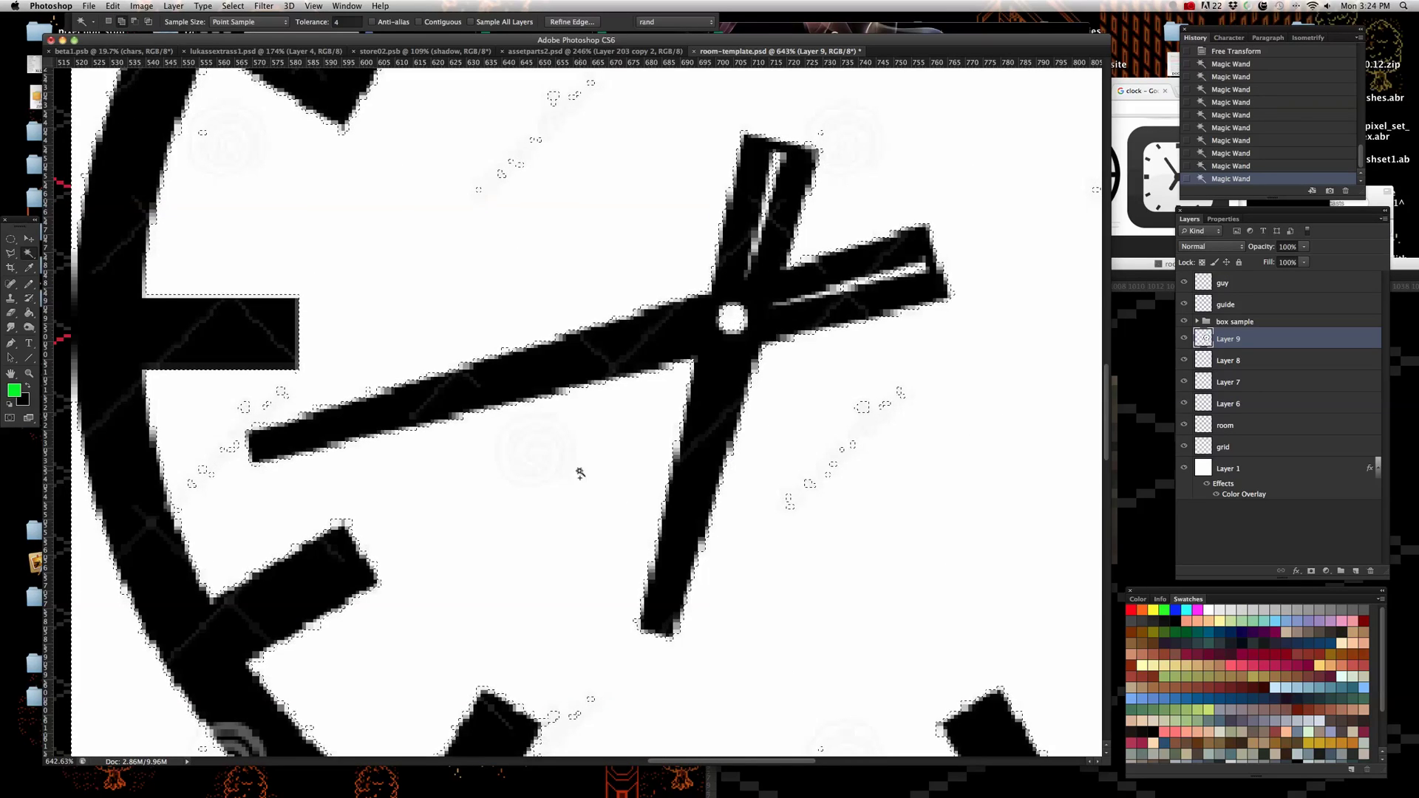
pyautogui.scroll(-3, 503, 455)
pyautogui.scroll(3, 333, 466)
pyautogui.click(333, 468)
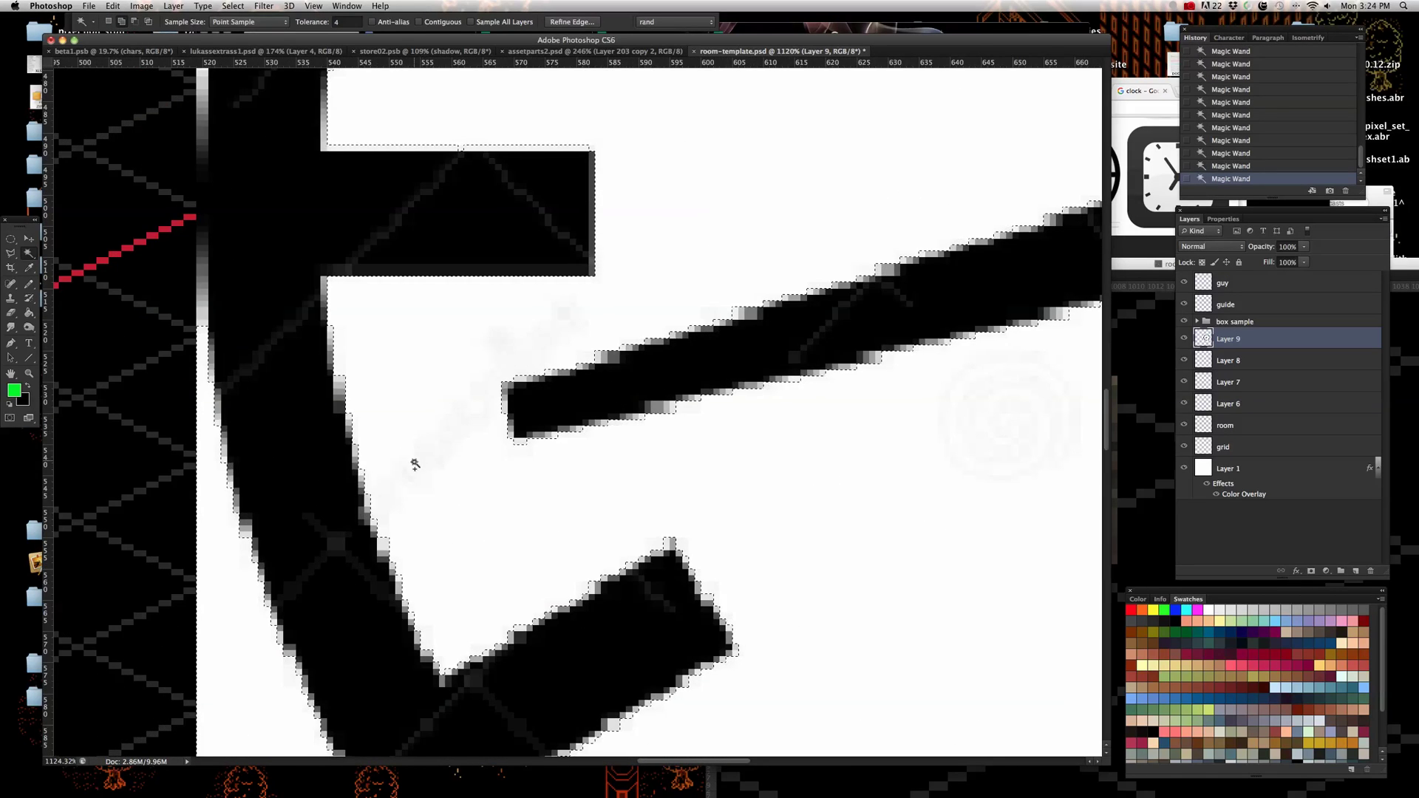
pyautogui.scroll(-3, 412, 466)
pyautogui.scroll(1, 585, 592)
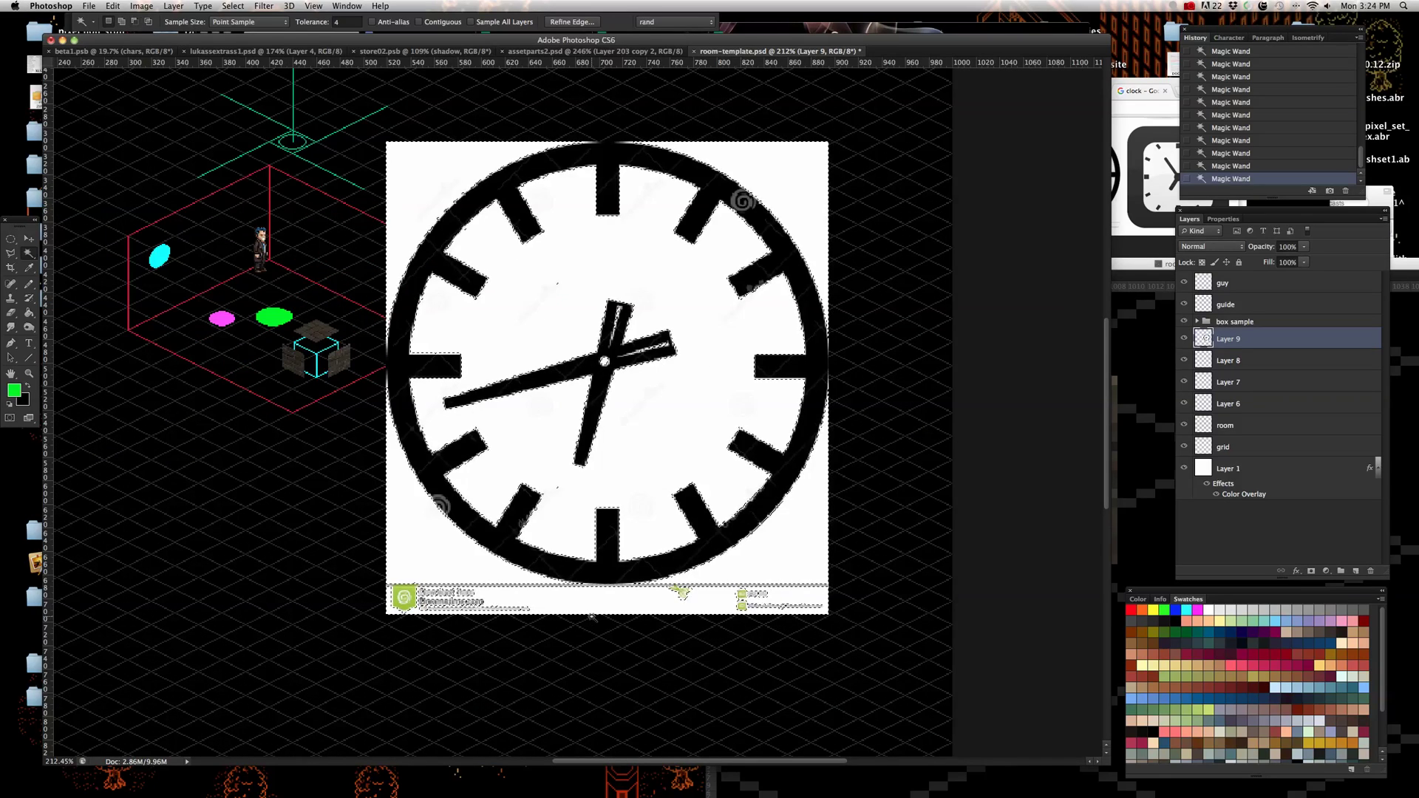
pyautogui.press('Delete')
pyautogui.press('m')
pyautogui.click(358, 628)
pyautogui.moveTo(358, 652); pyautogui.dragTo(893, 654)
pyautogui.click(893, 663)
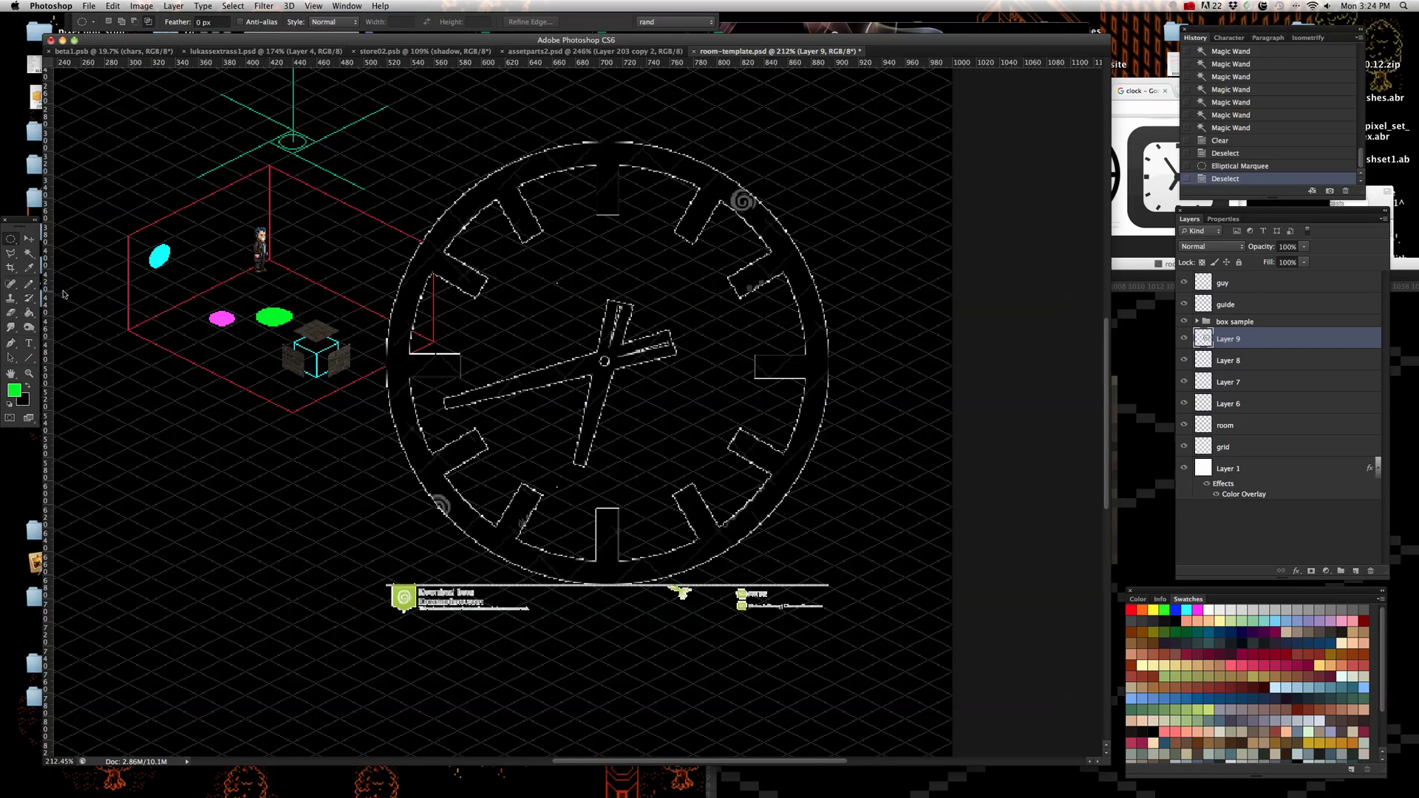
pyautogui.moveTo(919, 593); pyautogui.dragTo(920, 594)
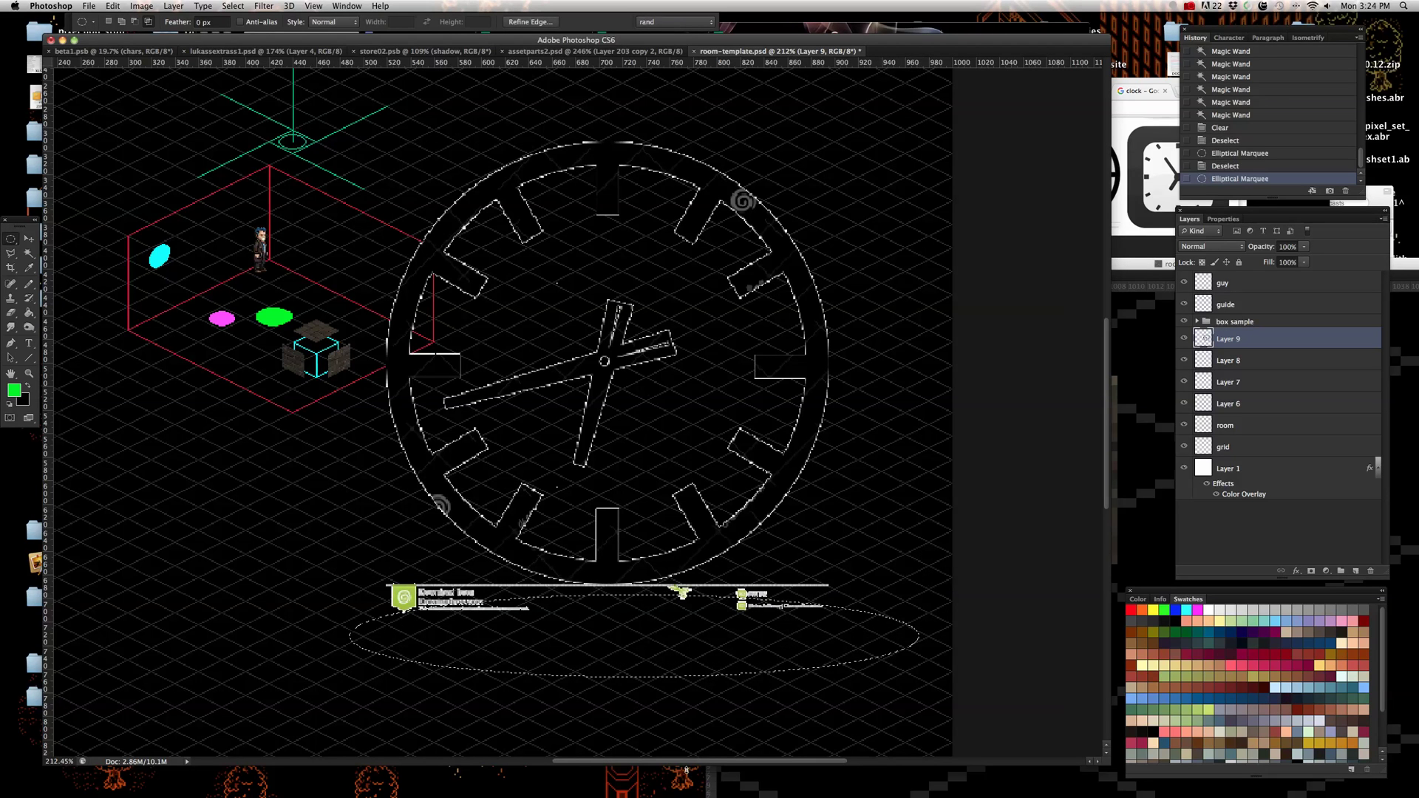
pyautogui.click(112, 509)
# - Delete the attribution strip and its line under the clock with a rectangular selection nudged up to the clock's lower edge, then deselect
pyautogui.moveTo(11, 239); pyautogui.dragTo(59, 238)
pyautogui.moveTo(344, 683); pyautogui.dragTo(703, 624)
pyautogui.scroll(-5, 670, 638)
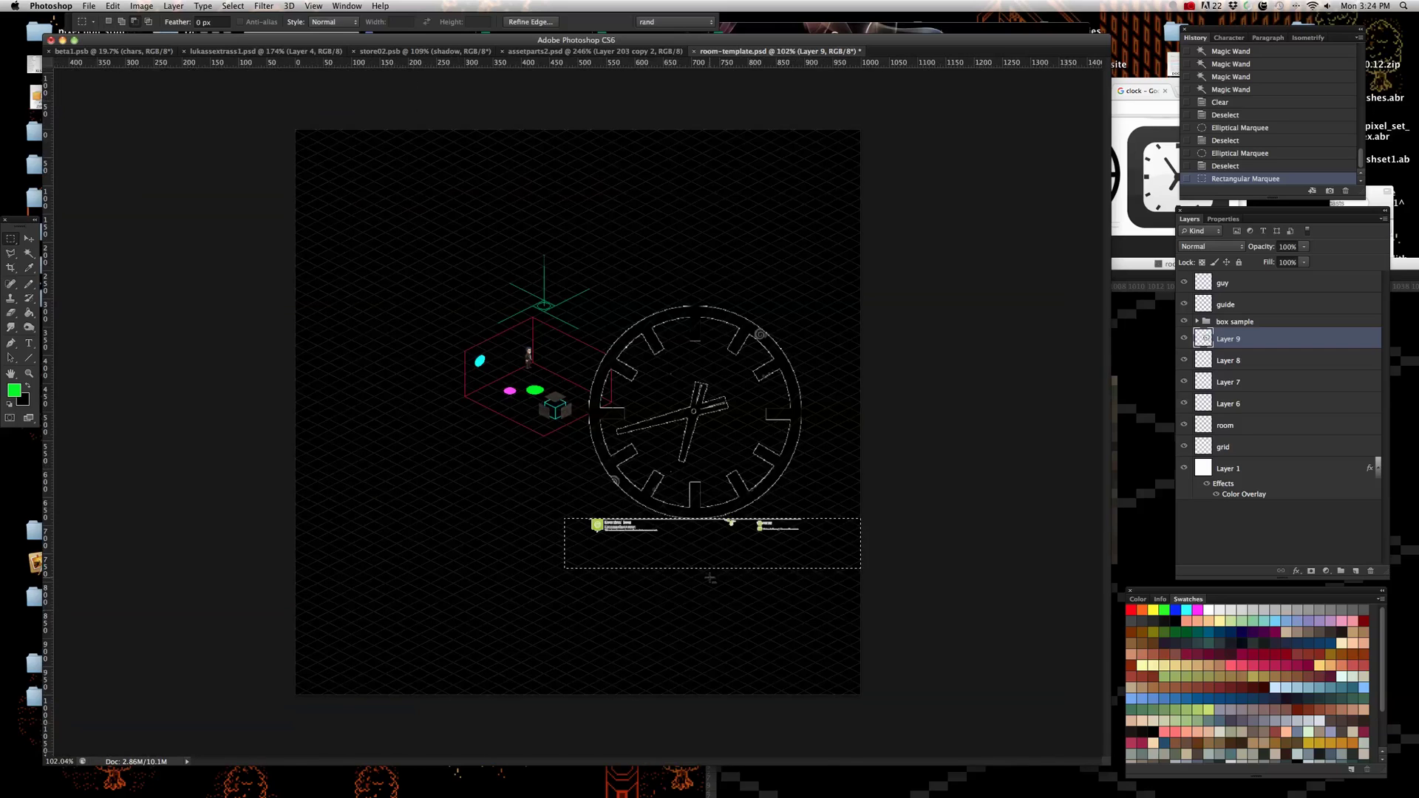
pyautogui.scroll(6, 709, 624)
pyautogui.scroll(1, 626, 449)
pyautogui.scroll(4, 626, 449)
pyautogui.press('Up')
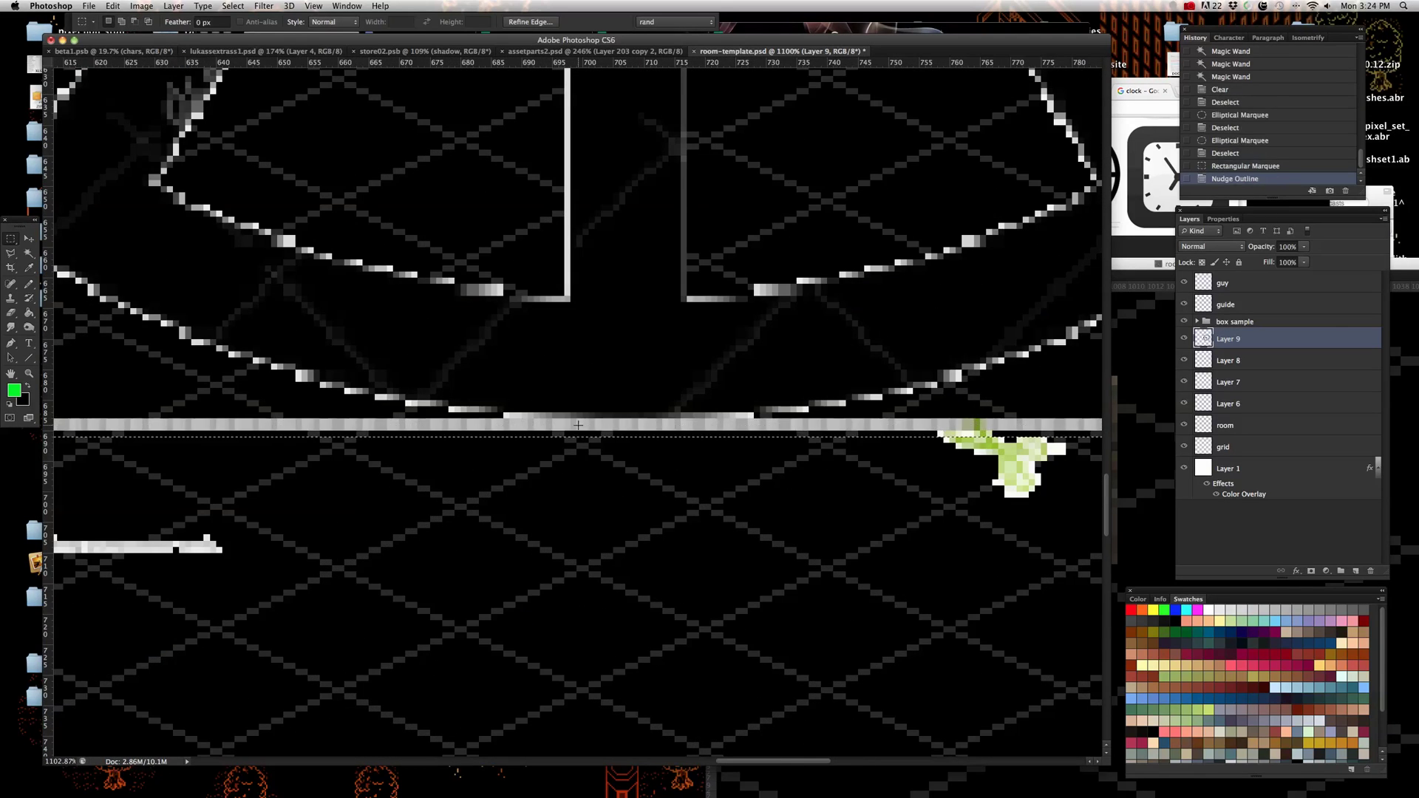
pyautogui.press('Up')
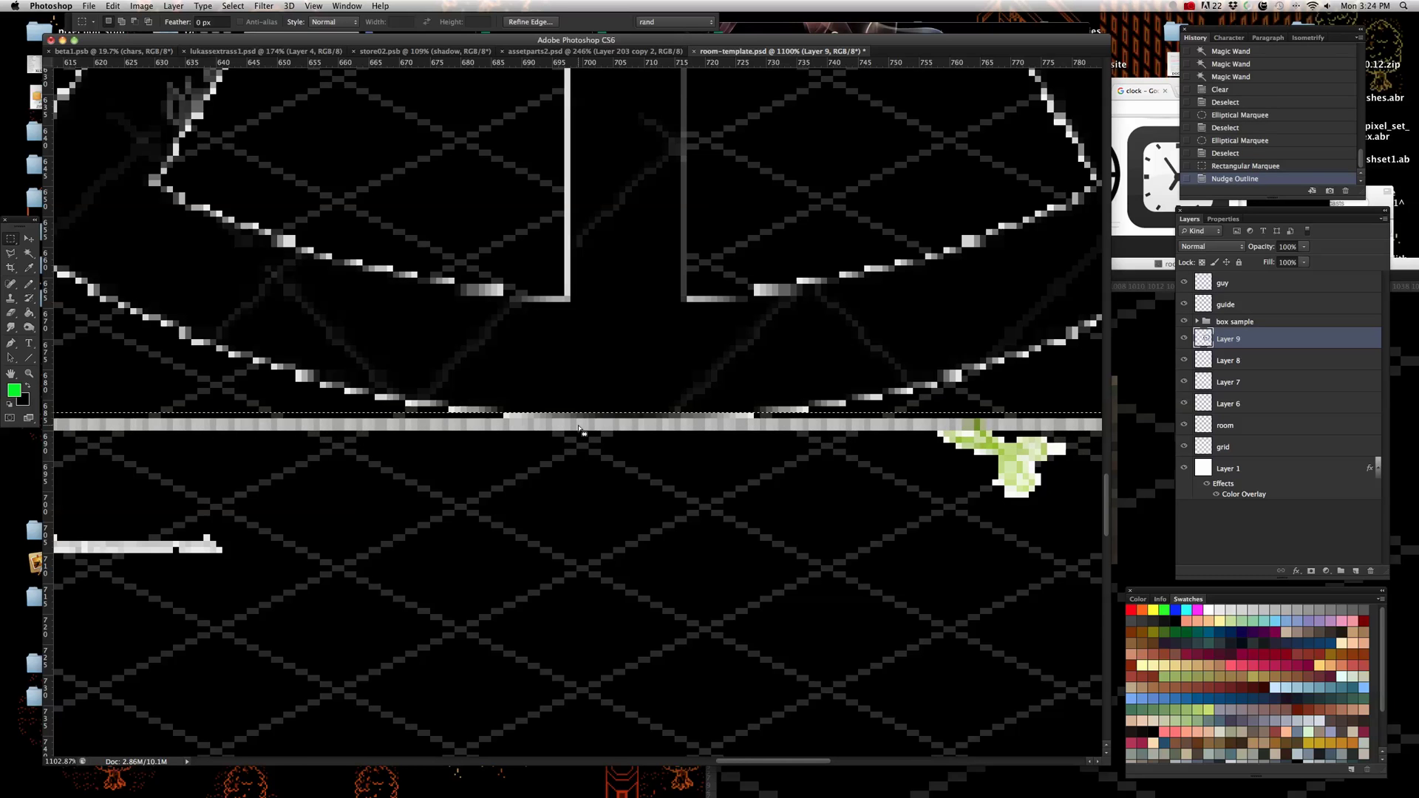
pyautogui.press('Delete')
pyautogui.scroll(-8, 600, 450)
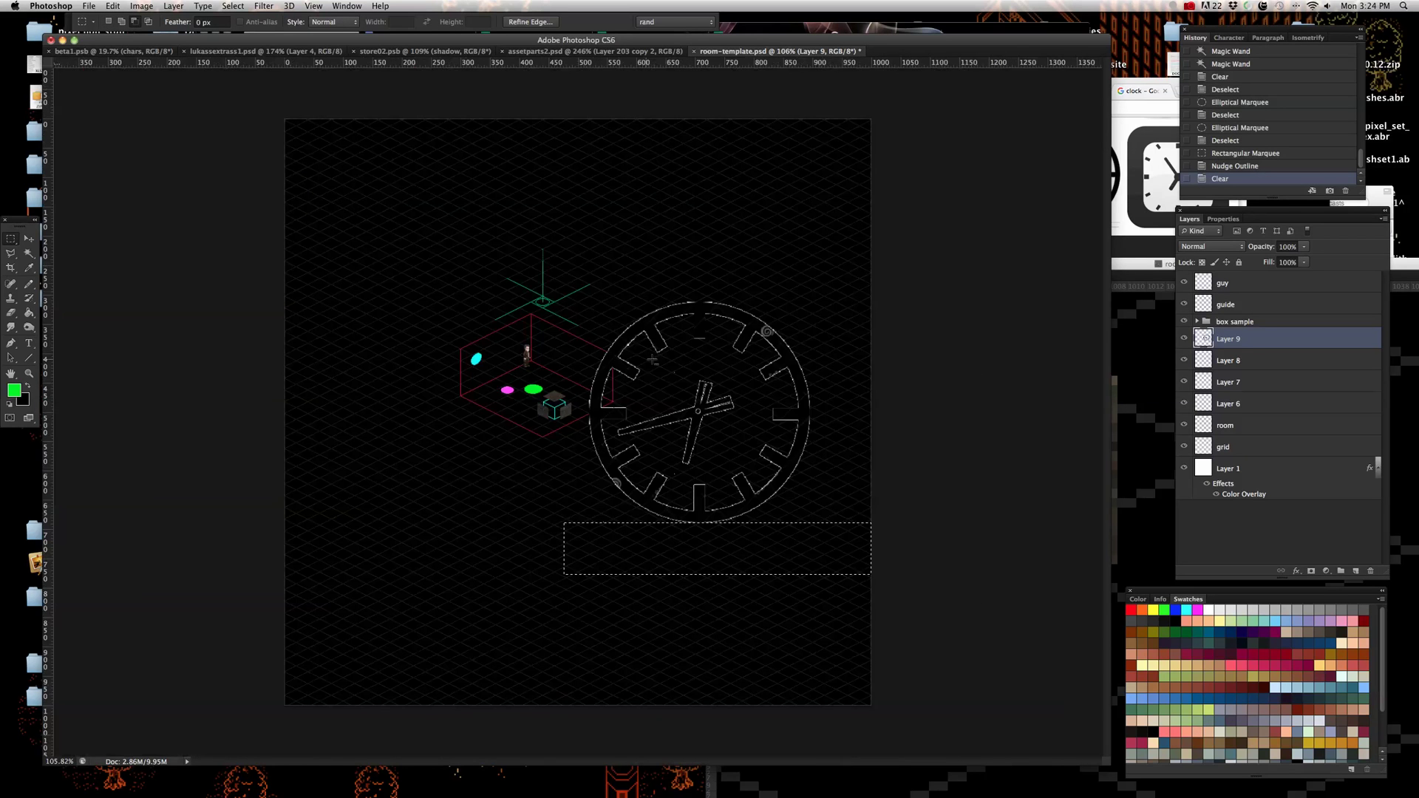
pyautogui.scroll(4, 683, 373)
pyautogui.click(681, 369)
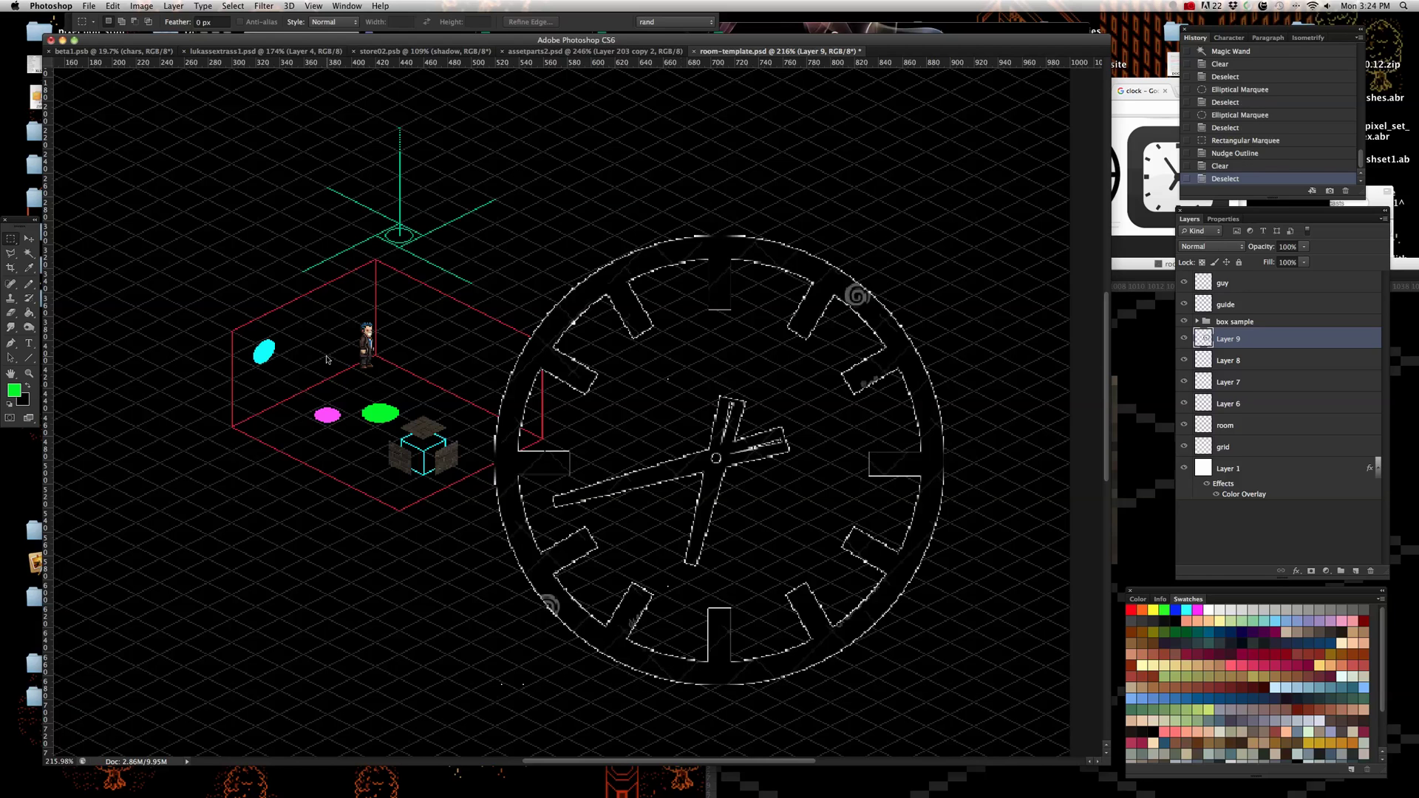
# - Fill the empty clock face with white using the Paint Bucket
pyautogui.click(30, 313)
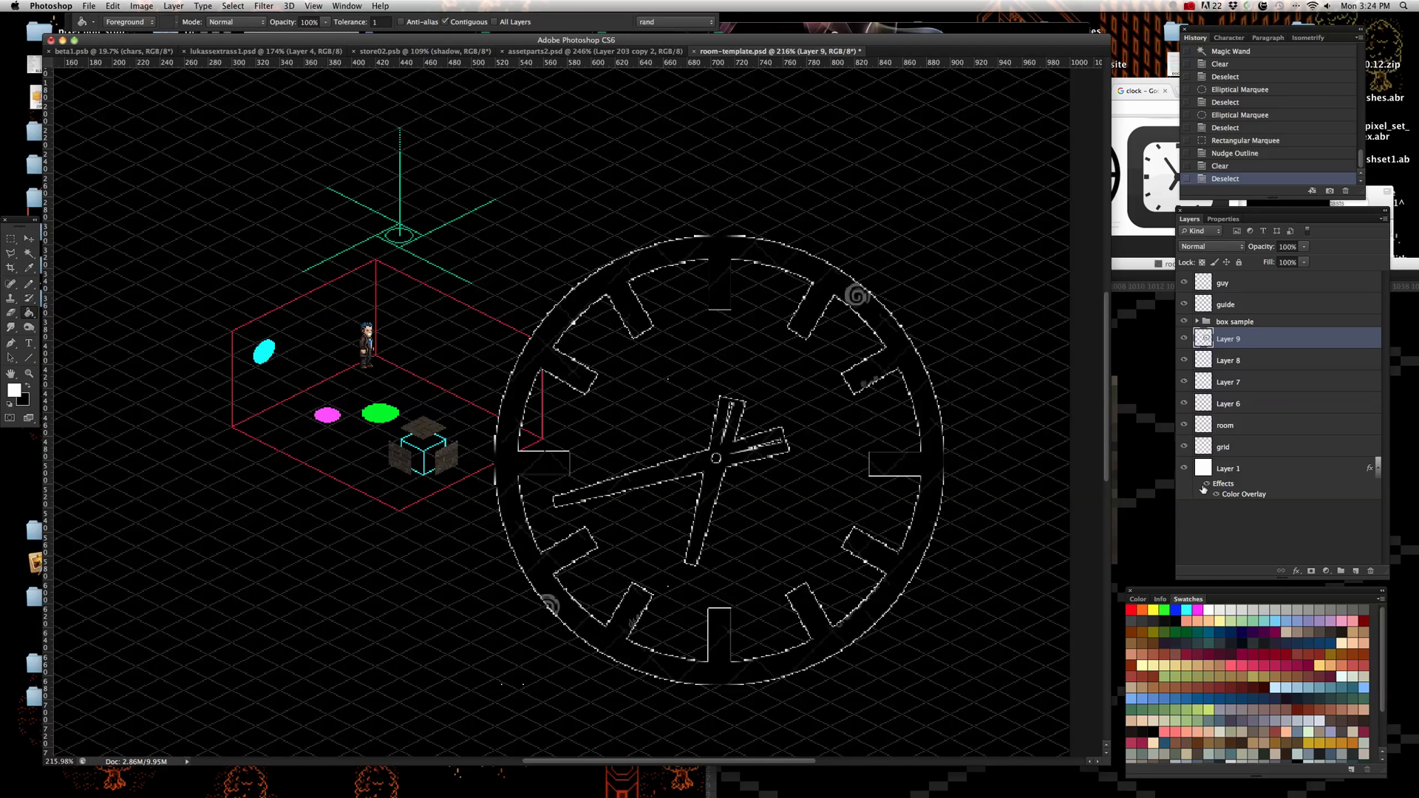
pyautogui.click(646, 406)
pyautogui.scroll(-2, 651, 414)
pyautogui.scroll(1, 820, 467)
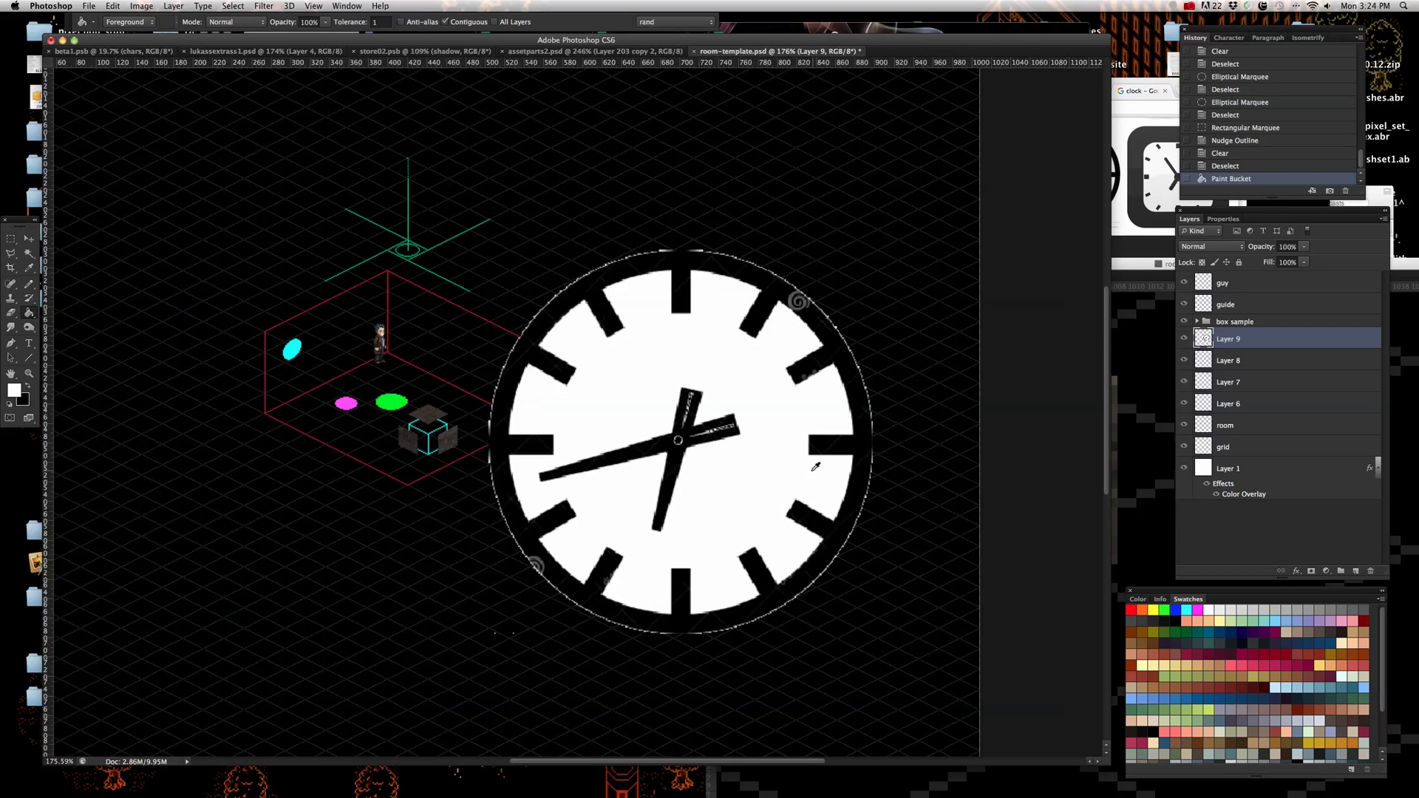
# - Delete the stray pixels outside the clock's lower-left edge with a rectangular selection and deselect
pyautogui.click(12, 240)
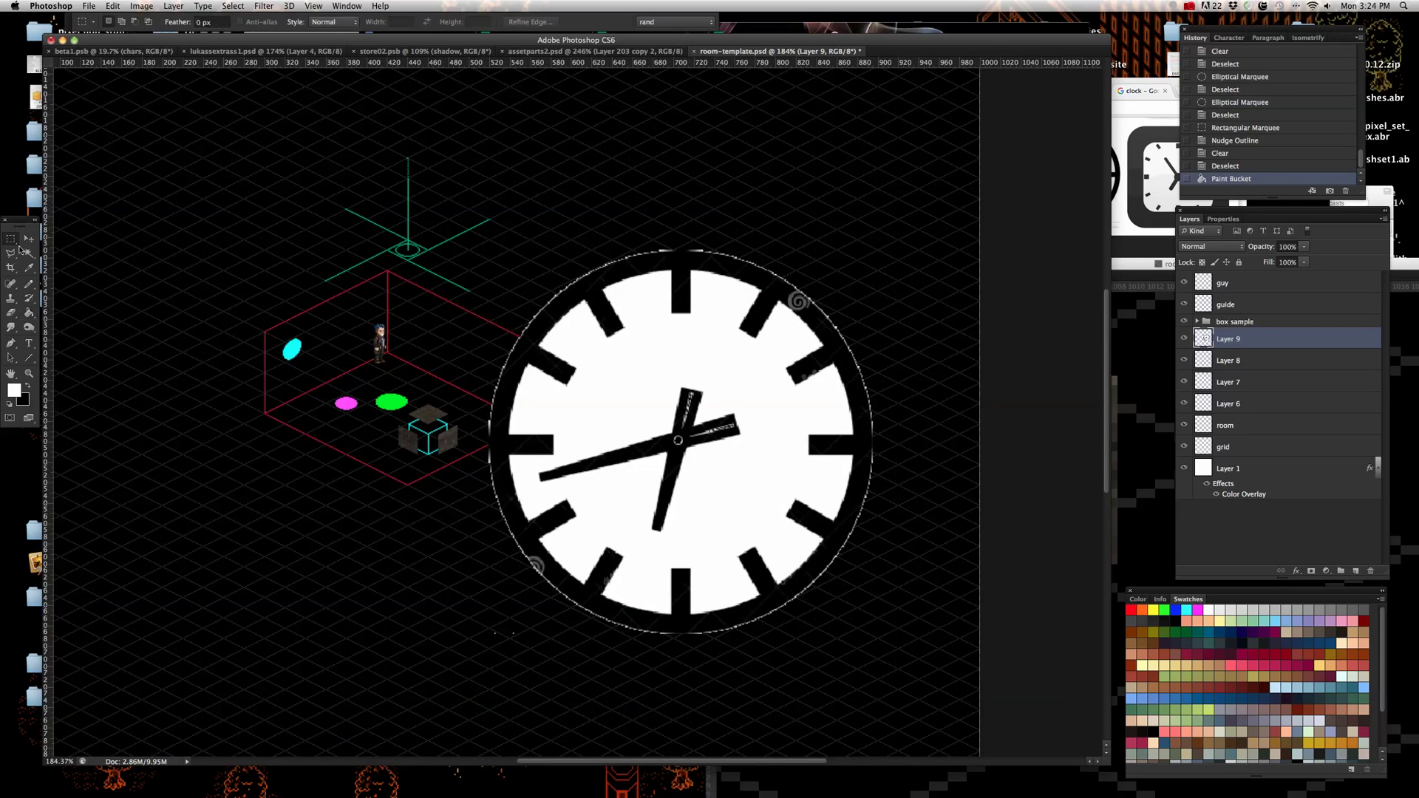
pyautogui.moveTo(449, 615); pyautogui.dragTo(536, 669)
pyautogui.press('Delete')
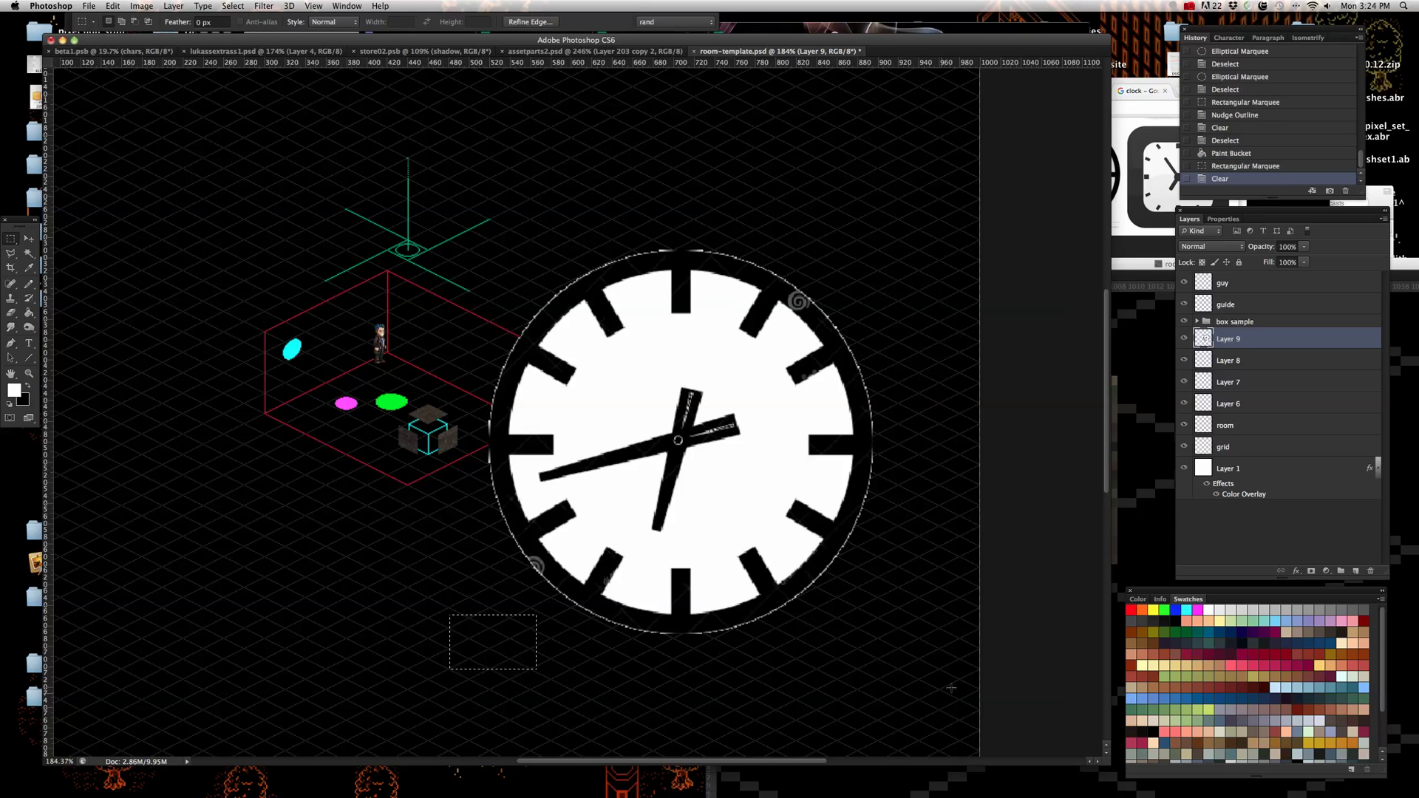
pyautogui.click(887, 181)
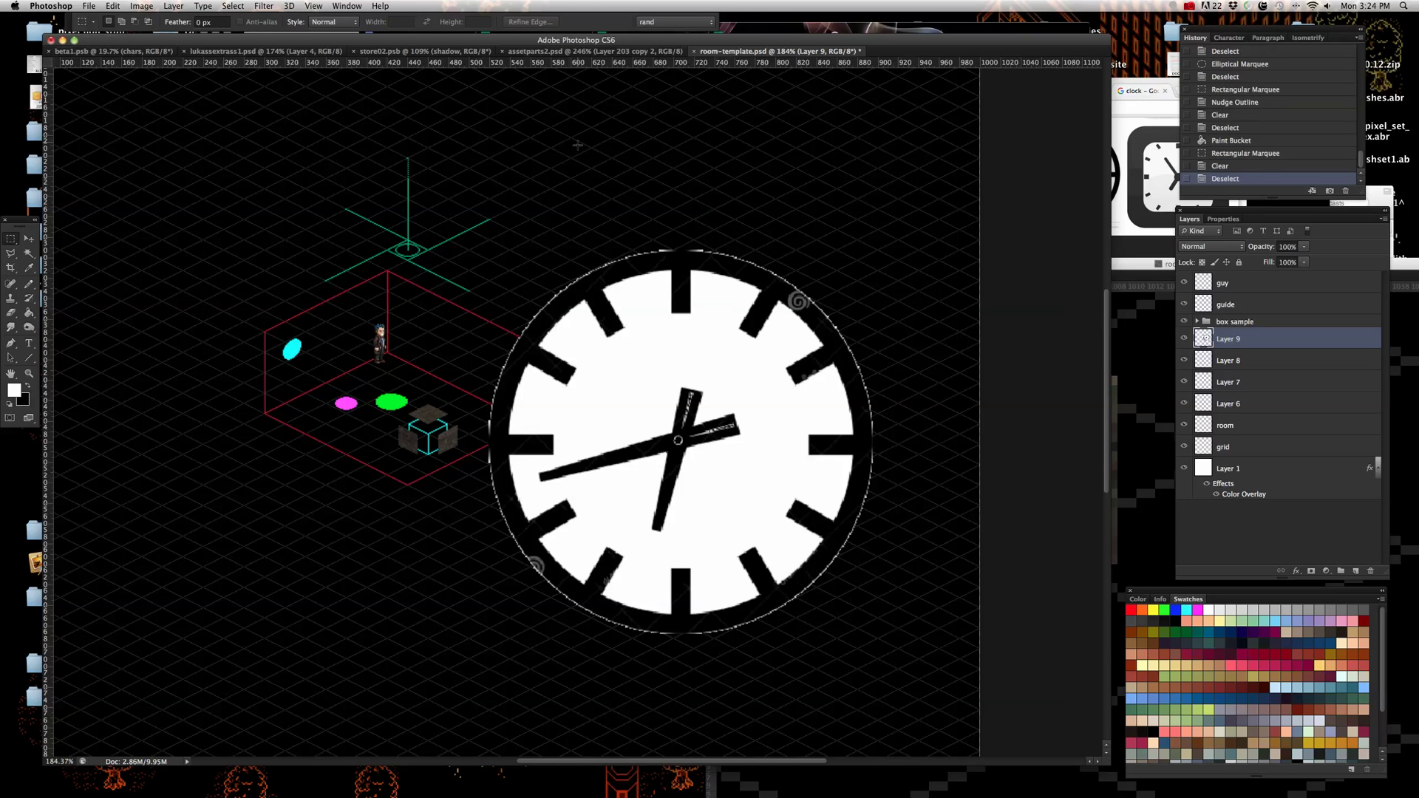
# - Scale the clock down with Free Transform to 11.44%, 43 by 43 px, using Nearest Neighbor interpolation
pyautogui.click(120, 6)
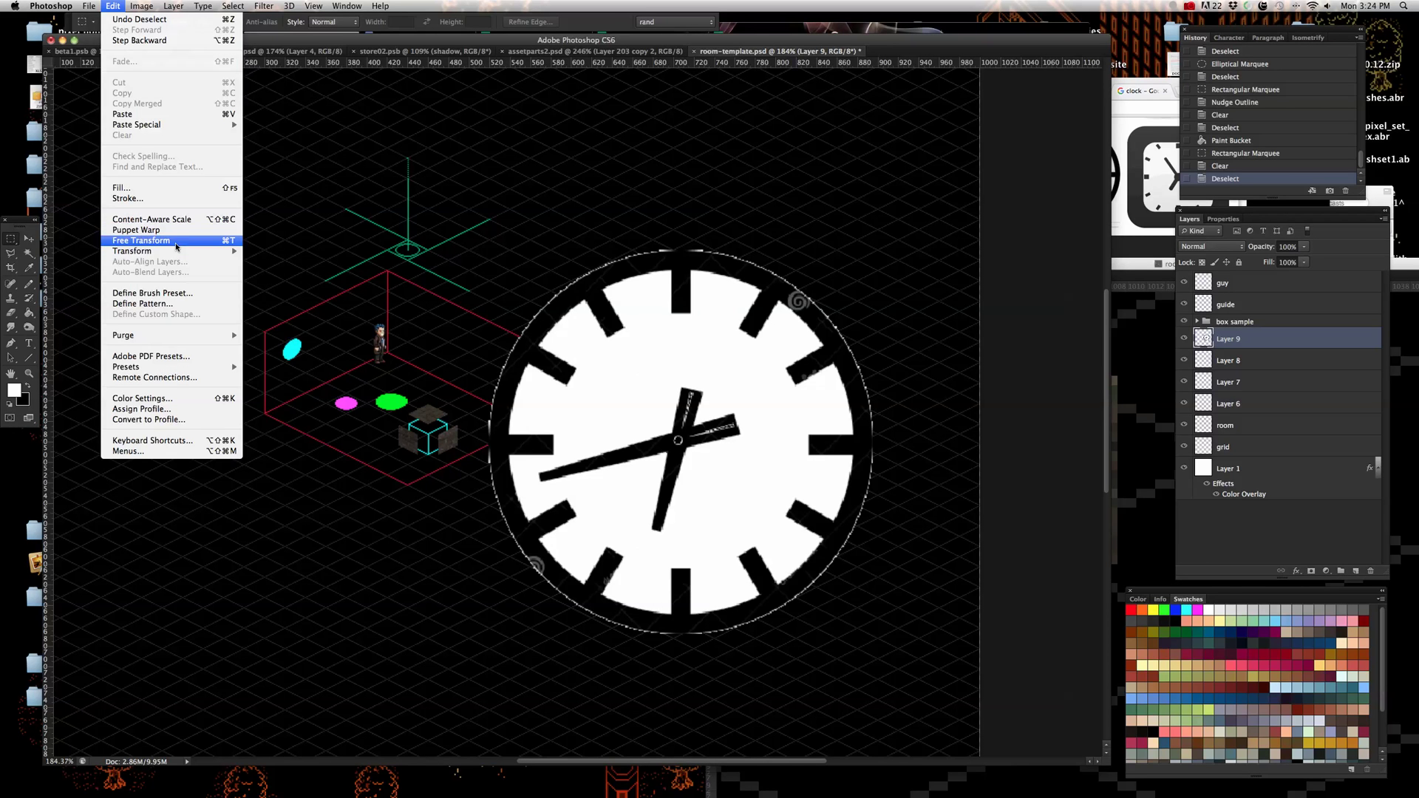
pyautogui.click(140, 240)
pyautogui.moveTo(876, 635); pyautogui.dragTo(561, 342)
pyautogui.scroll(5, 316, 309)
pyautogui.moveTo(949, 308); pyautogui.dragTo(708, 452)
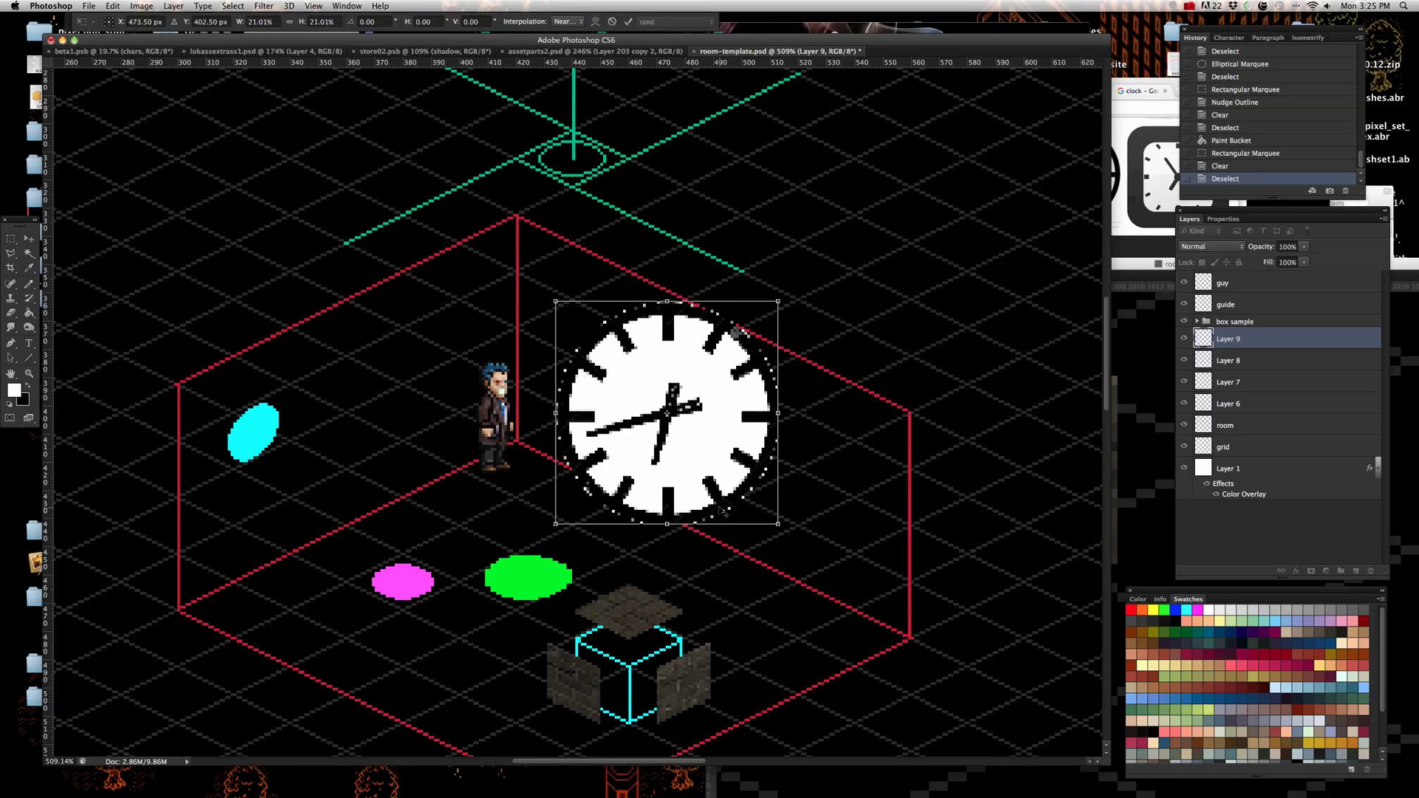
pyautogui.scroll(3, 720, 510)
pyautogui.scroll(-1, 678, 401)
pyautogui.moveTo(796, 206); pyautogui.dragTo(653, 349)
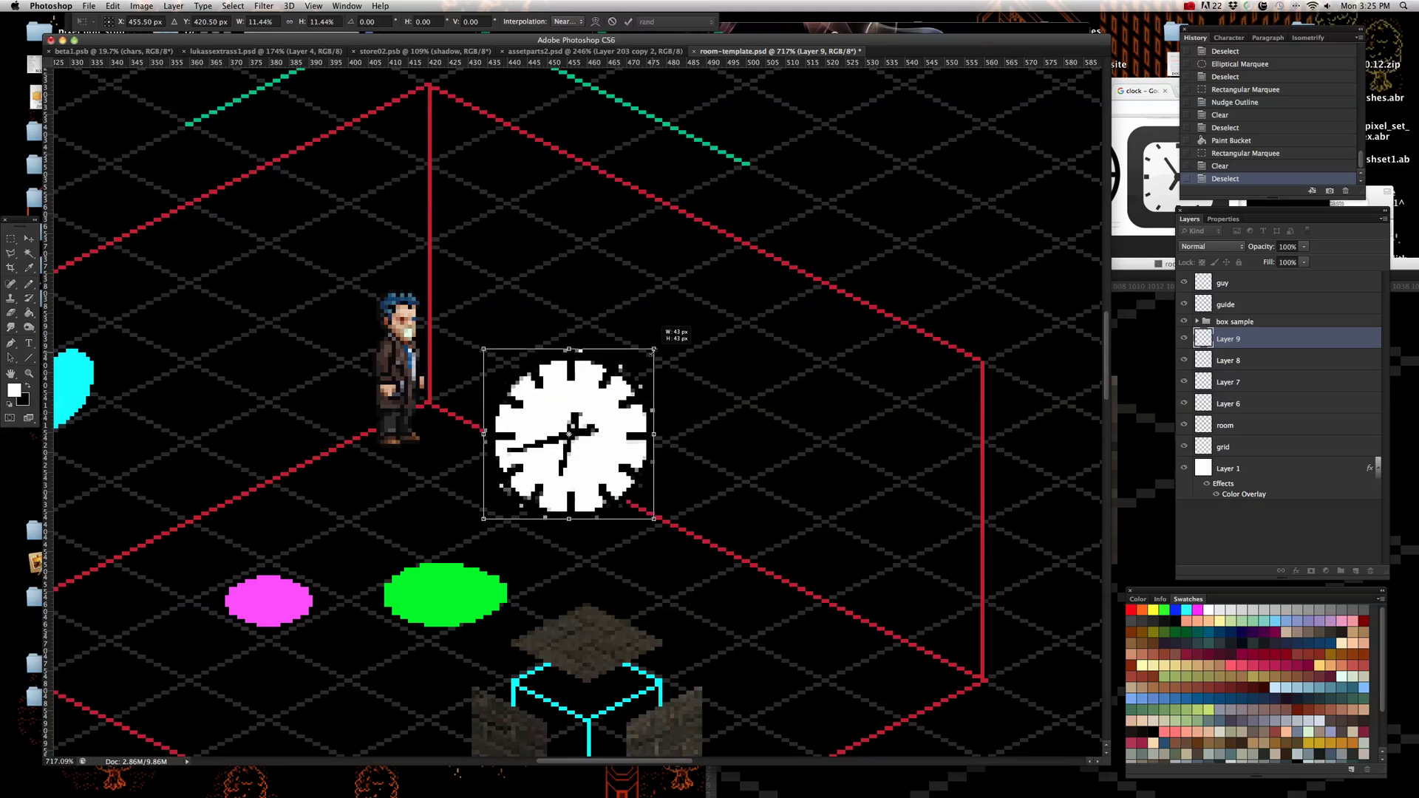
pyautogui.click(569, 21)
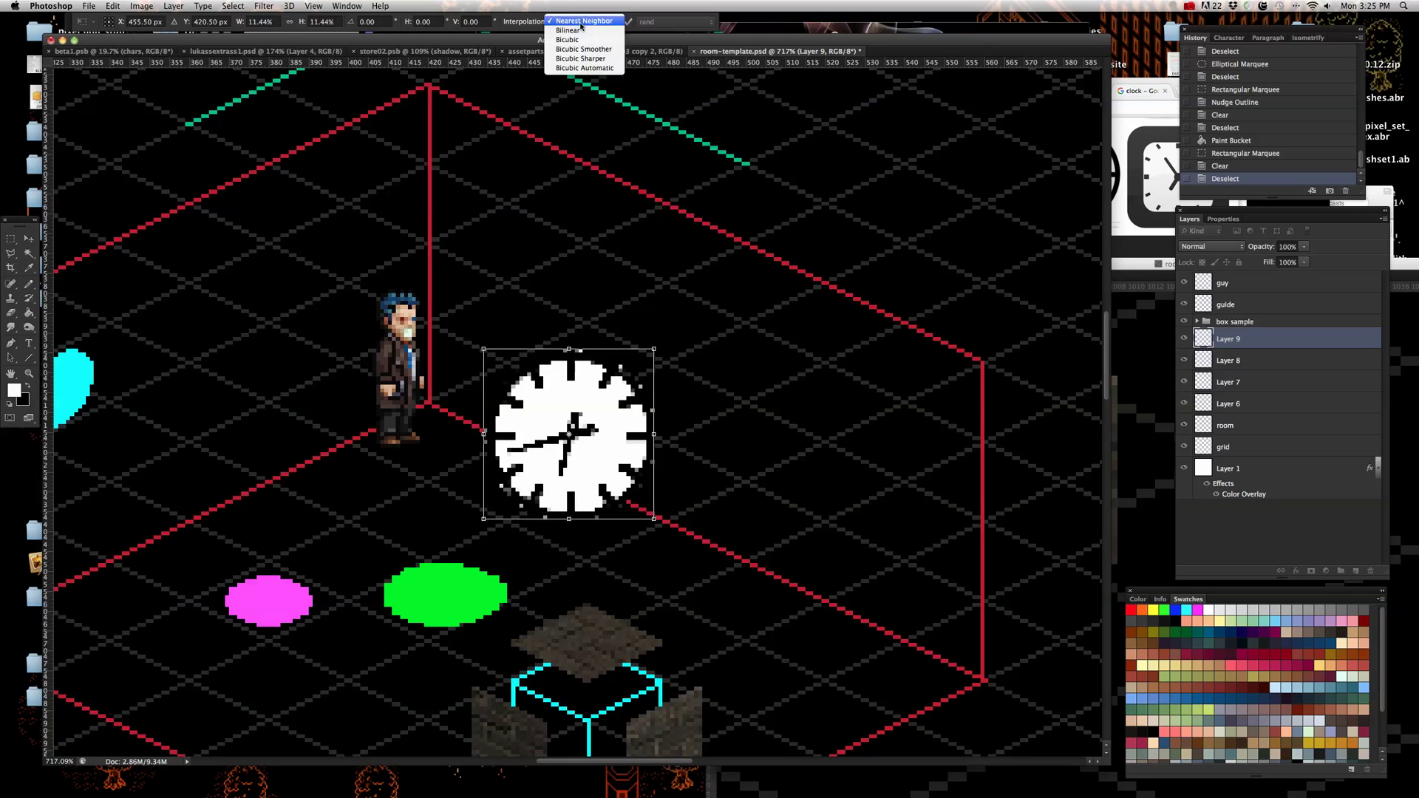
pyautogui.click(582, 22)
# - Move the scaled clock up onto the room's right wall, to X 471.50 px and Y 400.50 px
pyautogui.scroll(1, 577, 449)
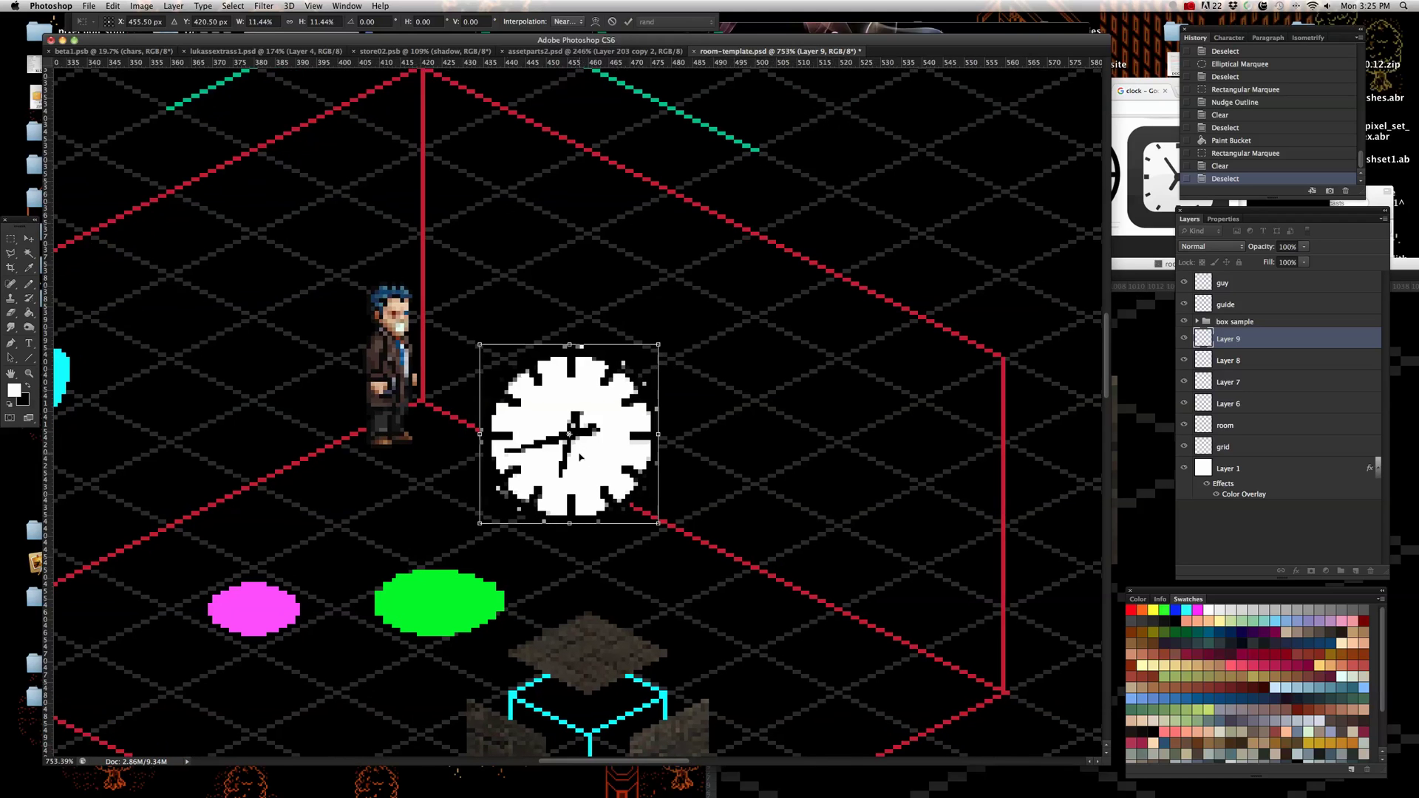
pyautogui.moveTo(588, 478); pyautogui.dragTo(652, 397)
pyautogui.scroll(3, 671, 287)
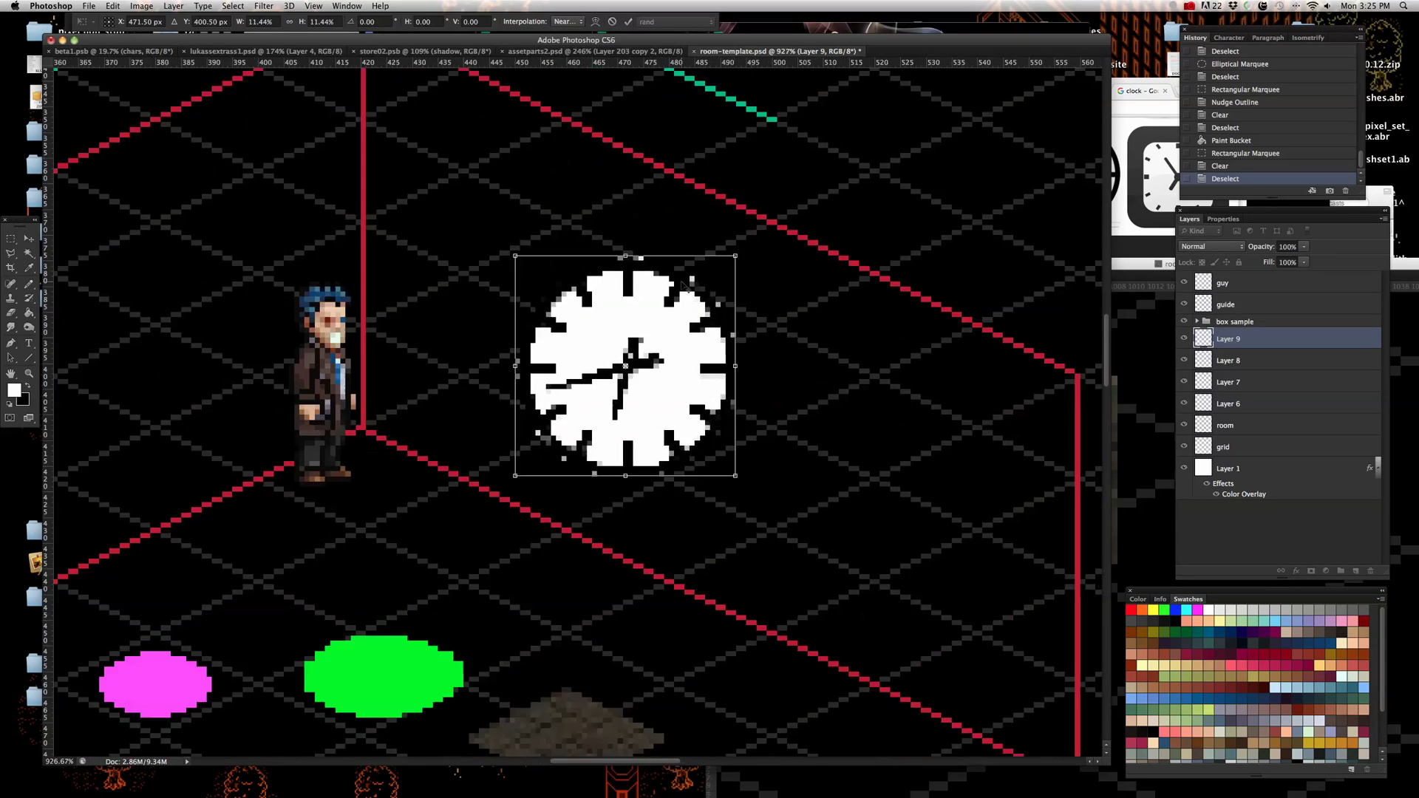
# - Scale the clock down further to 6.91%, 26 by 26 px, and apply the transformation
pyautogui.moveTo(755, 247); pyautogui.dragTo(632, 354)
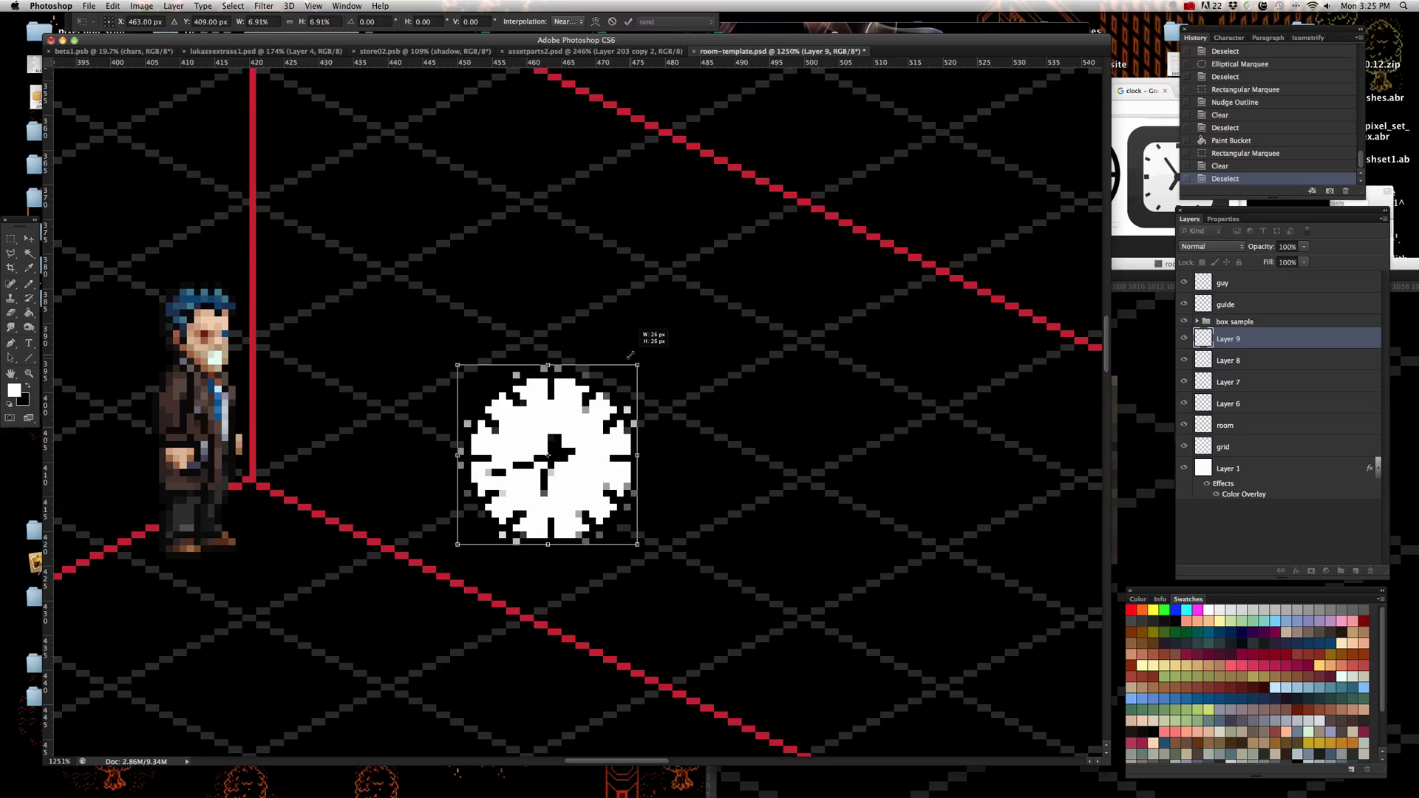
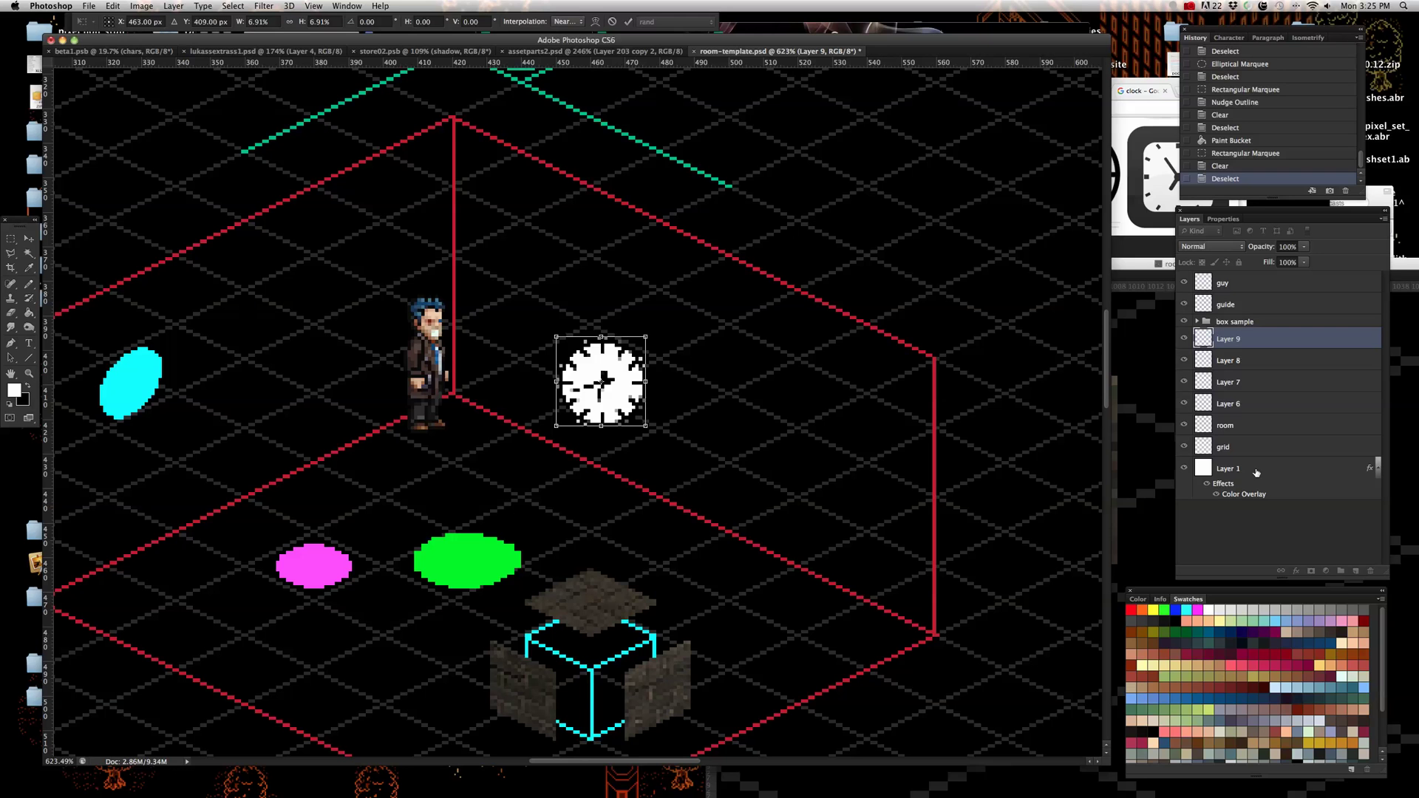
pyautogui.press('v')
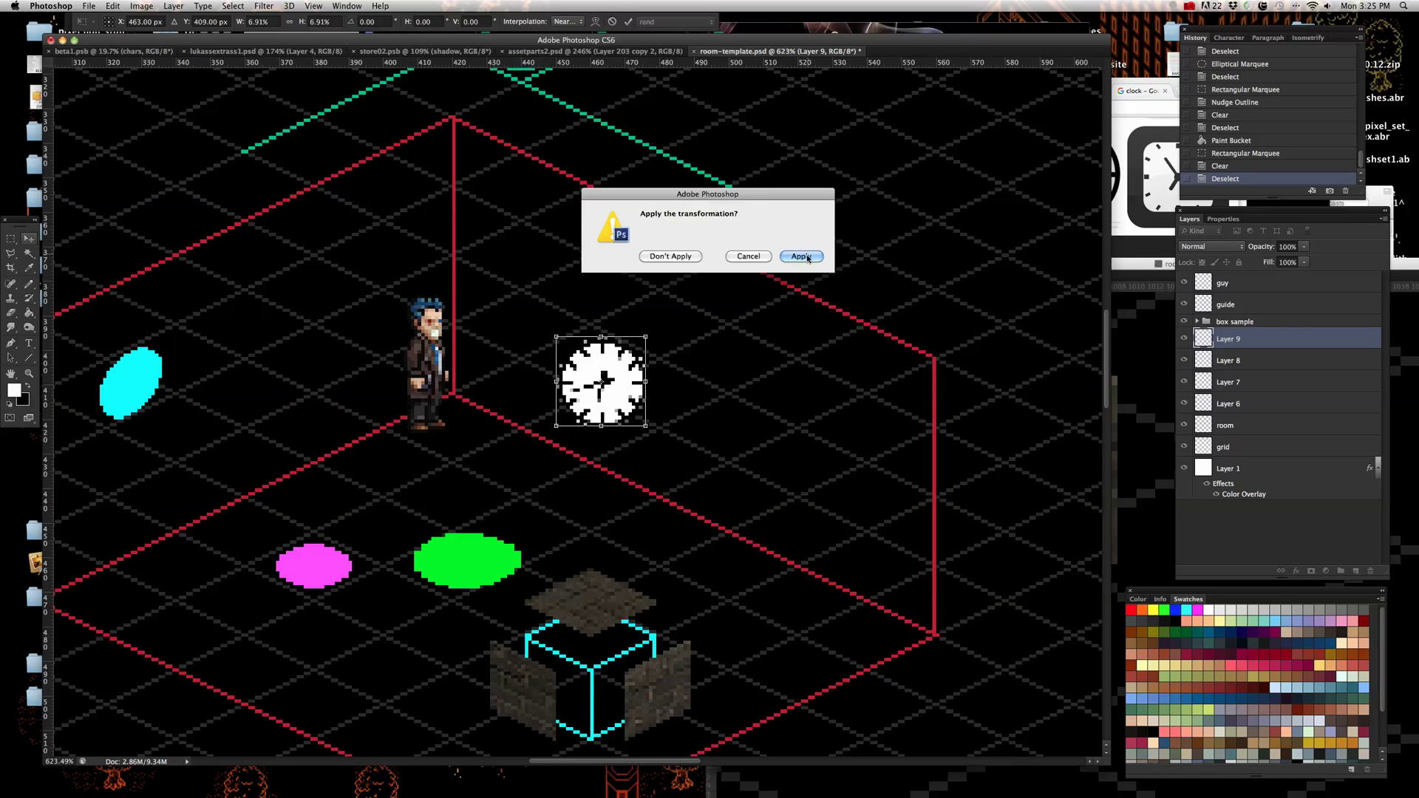
pyautogui.click(802, 256)
# - Disable the effects on background Layer 1 and fill it with a dark brownish grey swatch using the Paint Bucket
pyautogui.scroll(3, 650, 392)
pyautogui.scroll(-3, 601, 390)
pyautogui.rightClick(703, 429)
pyautogui.click(720, 428)
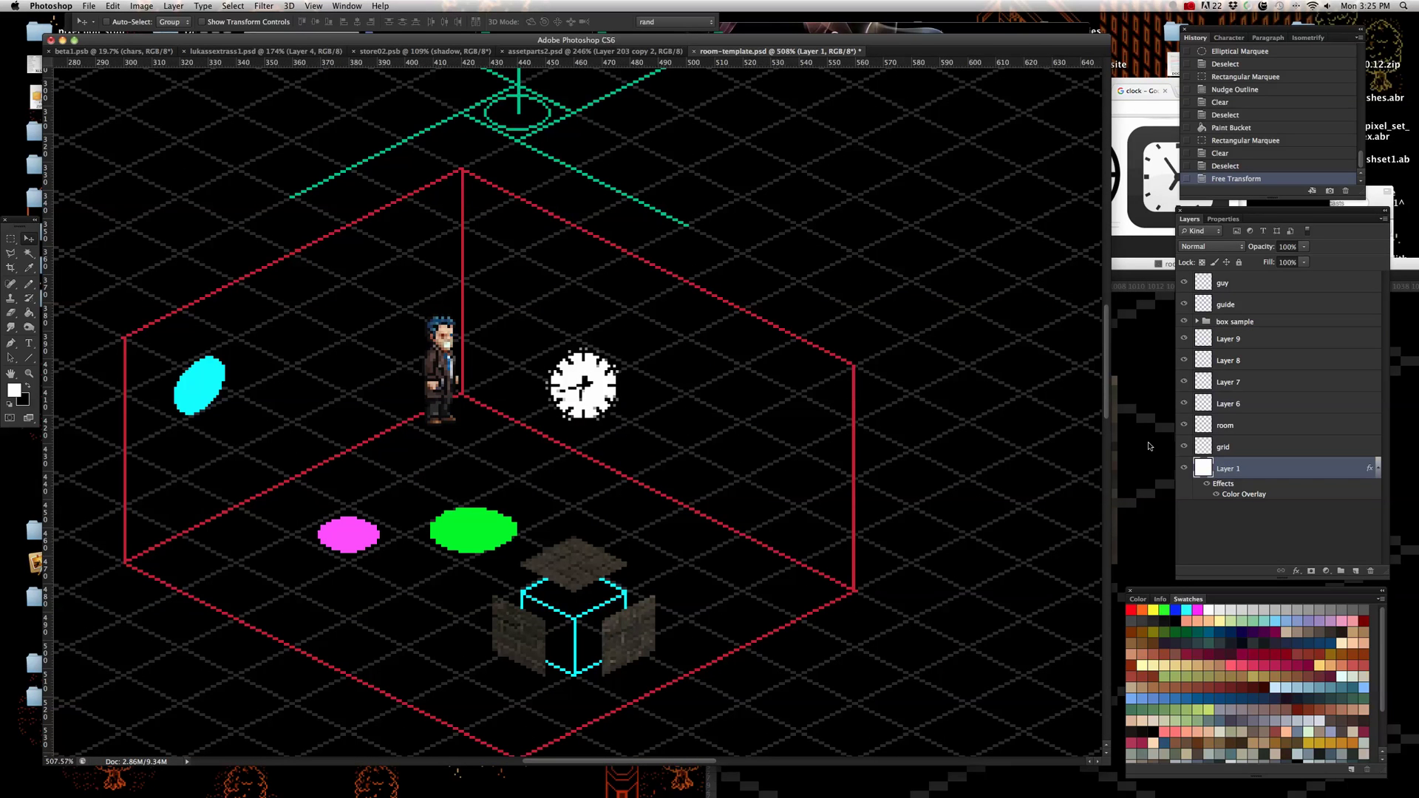
pyautogui.click(1208, 485)
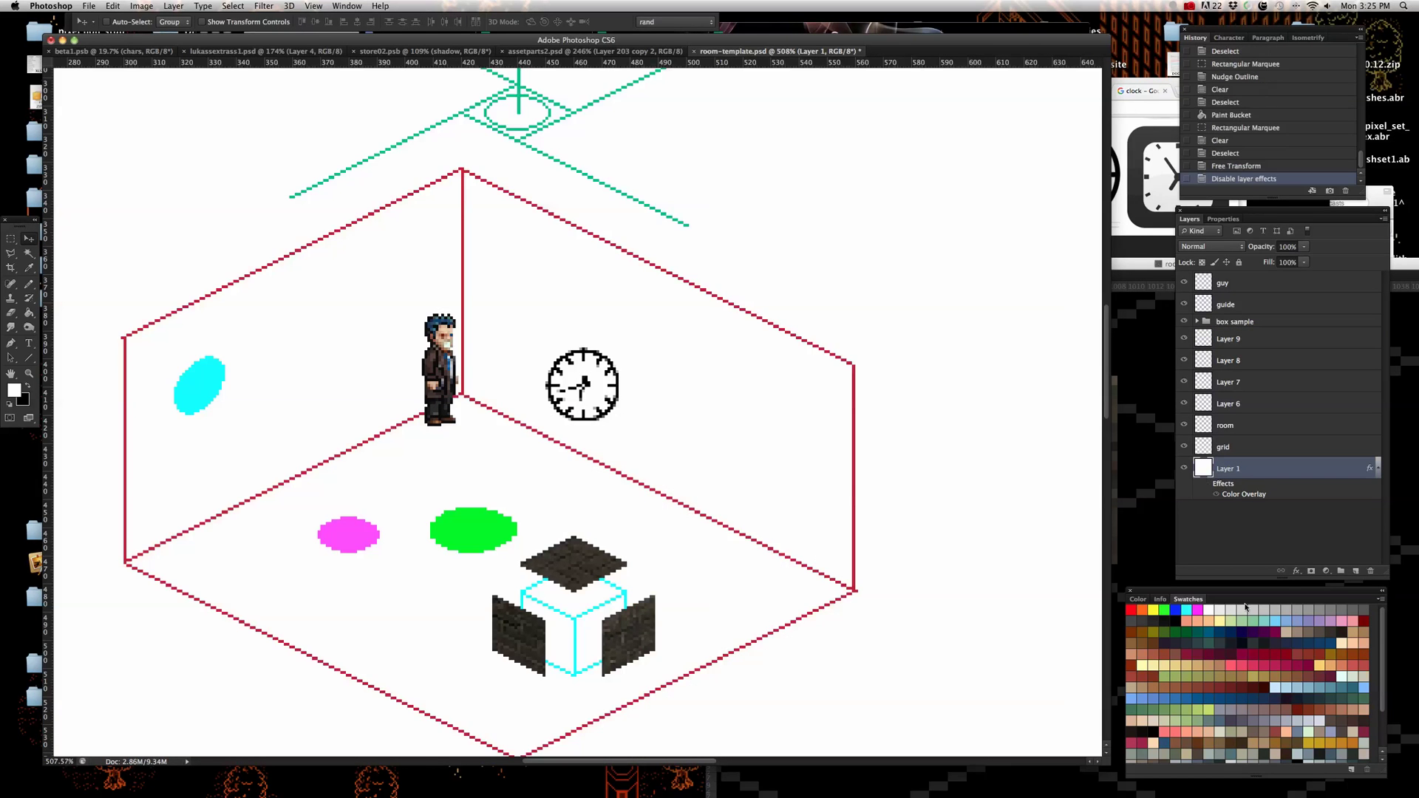
pyautogui.click(1323, 630)
pyautogui.click(33, 315)
pyautogui.click(30, 314)
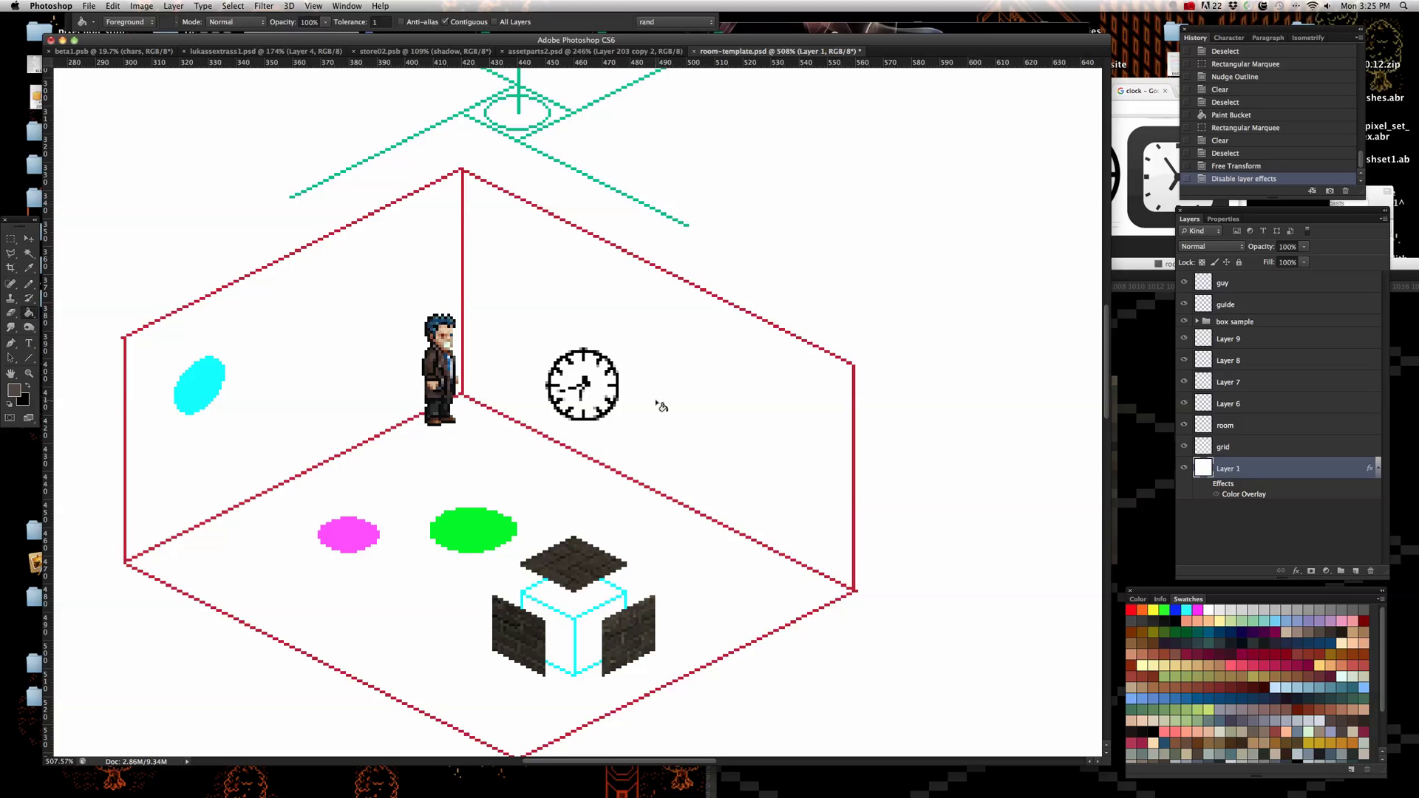
pyautogui.click(665, 434)
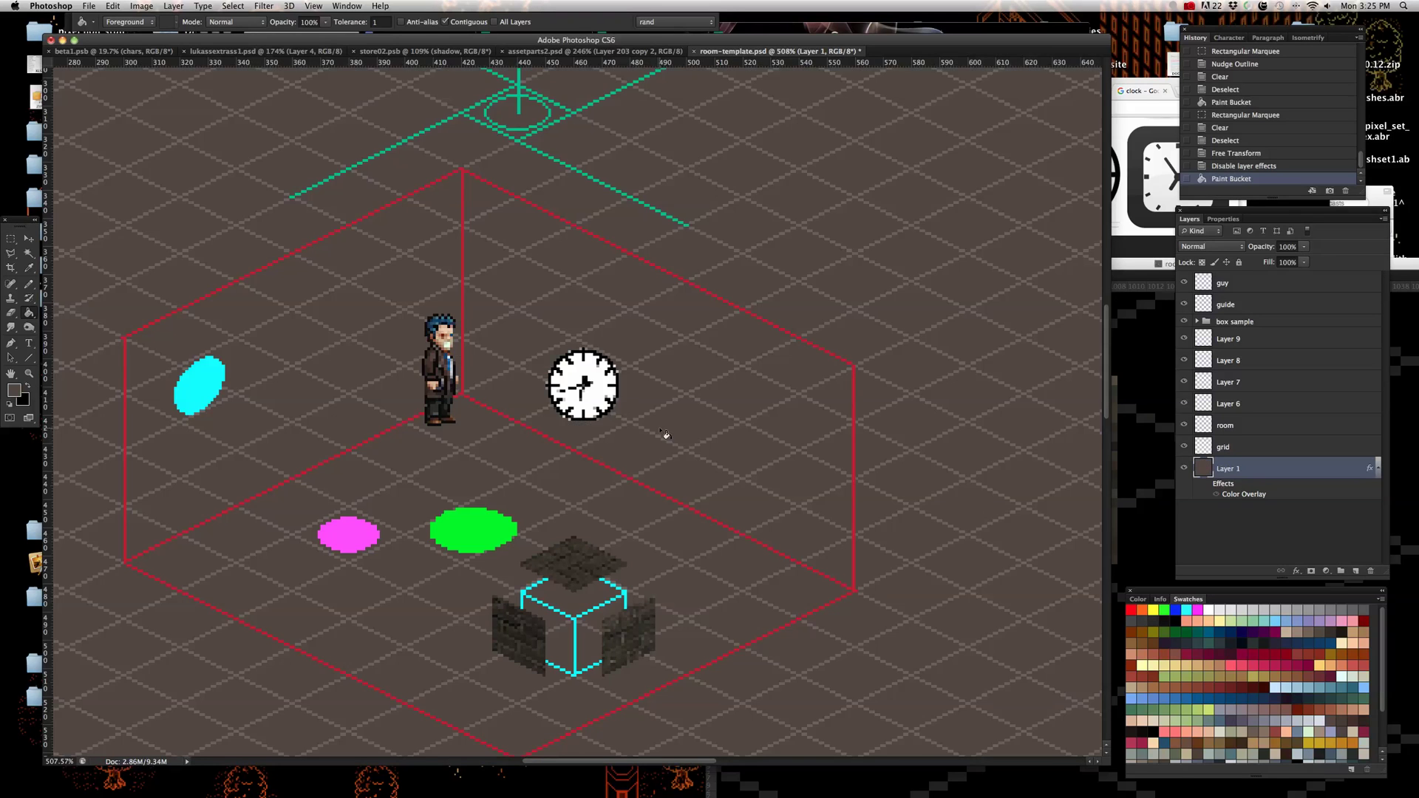
pyautogui.scroll(3, 581, 386)
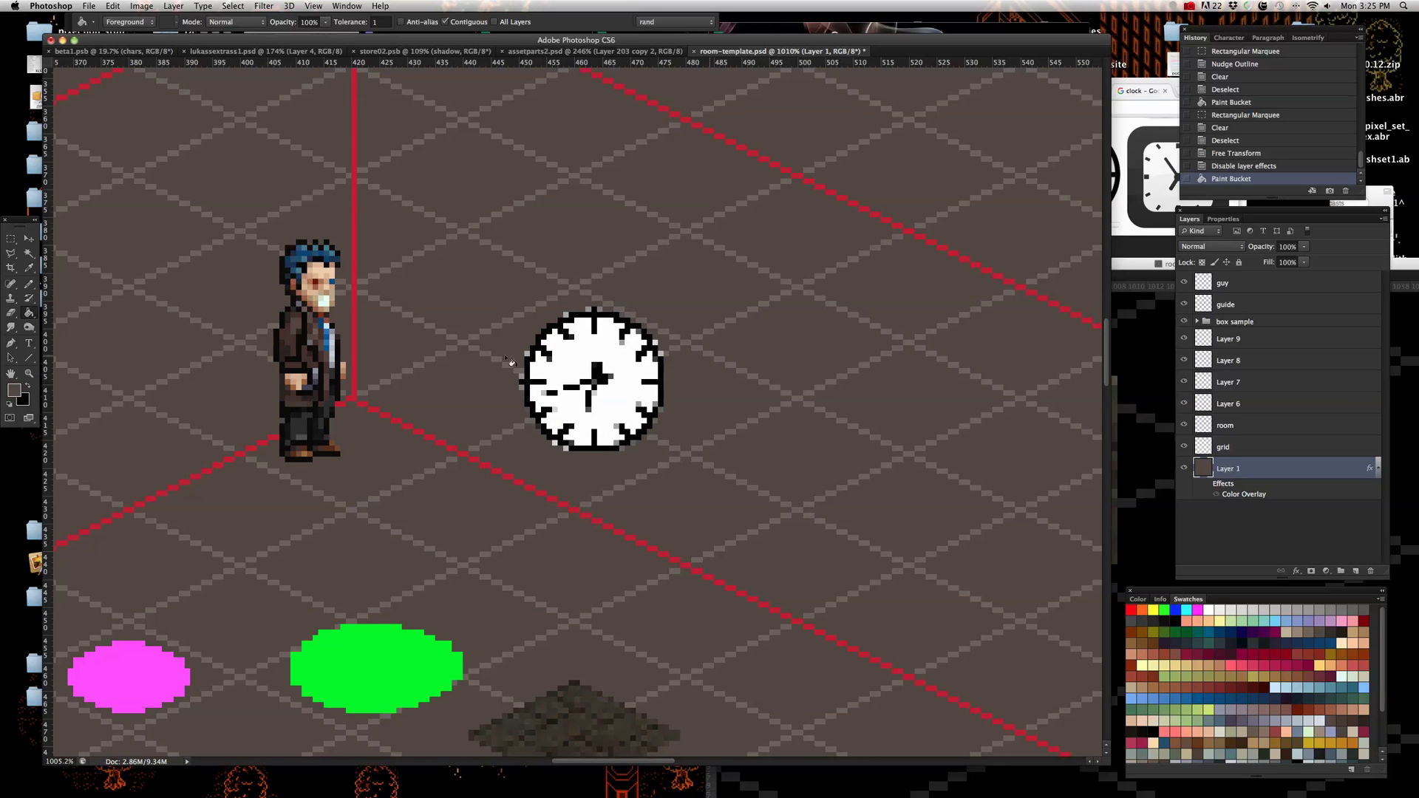
pyautogui.click(11, 314)
pyautogui.scroll(2, 561, 451)
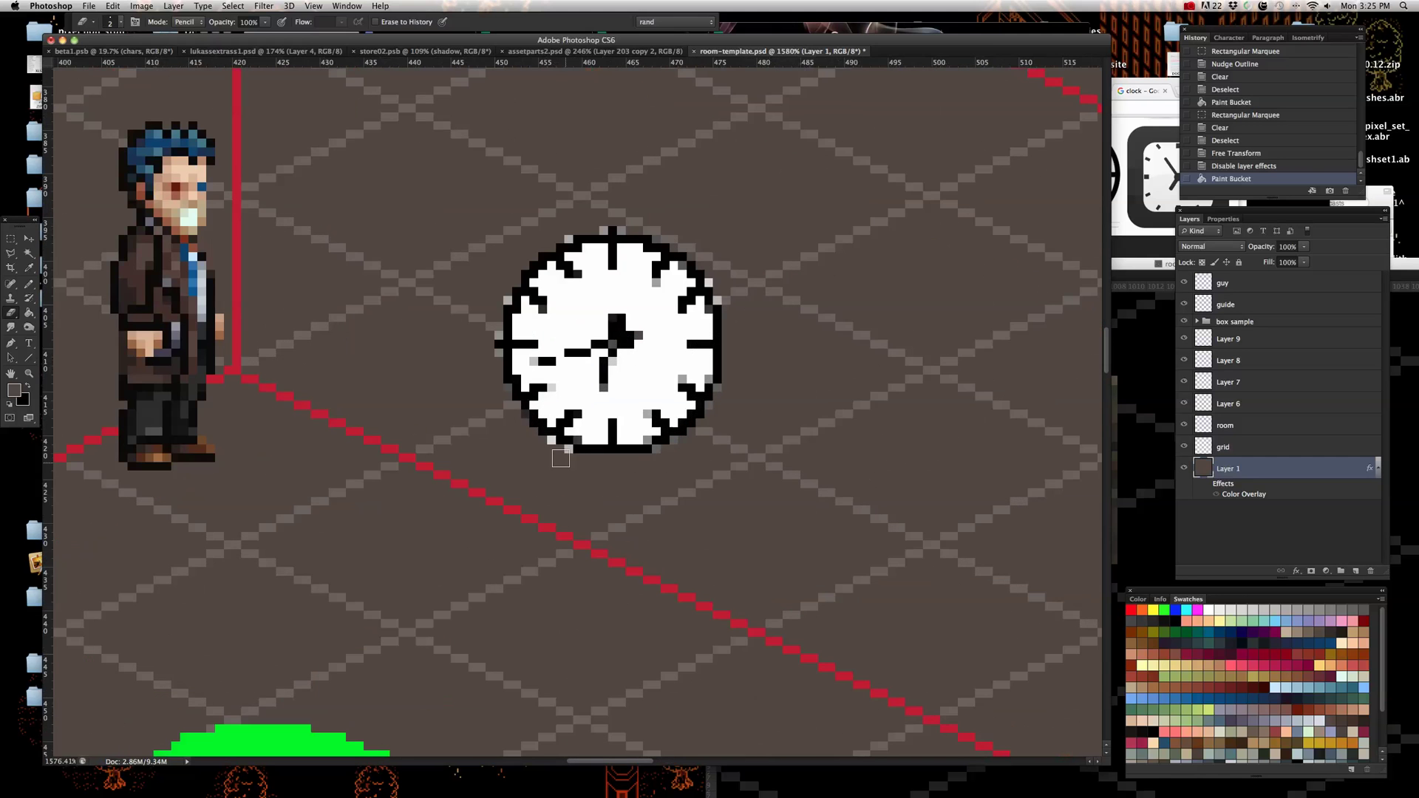
pyautogui.scroll(-2, 462, 429)
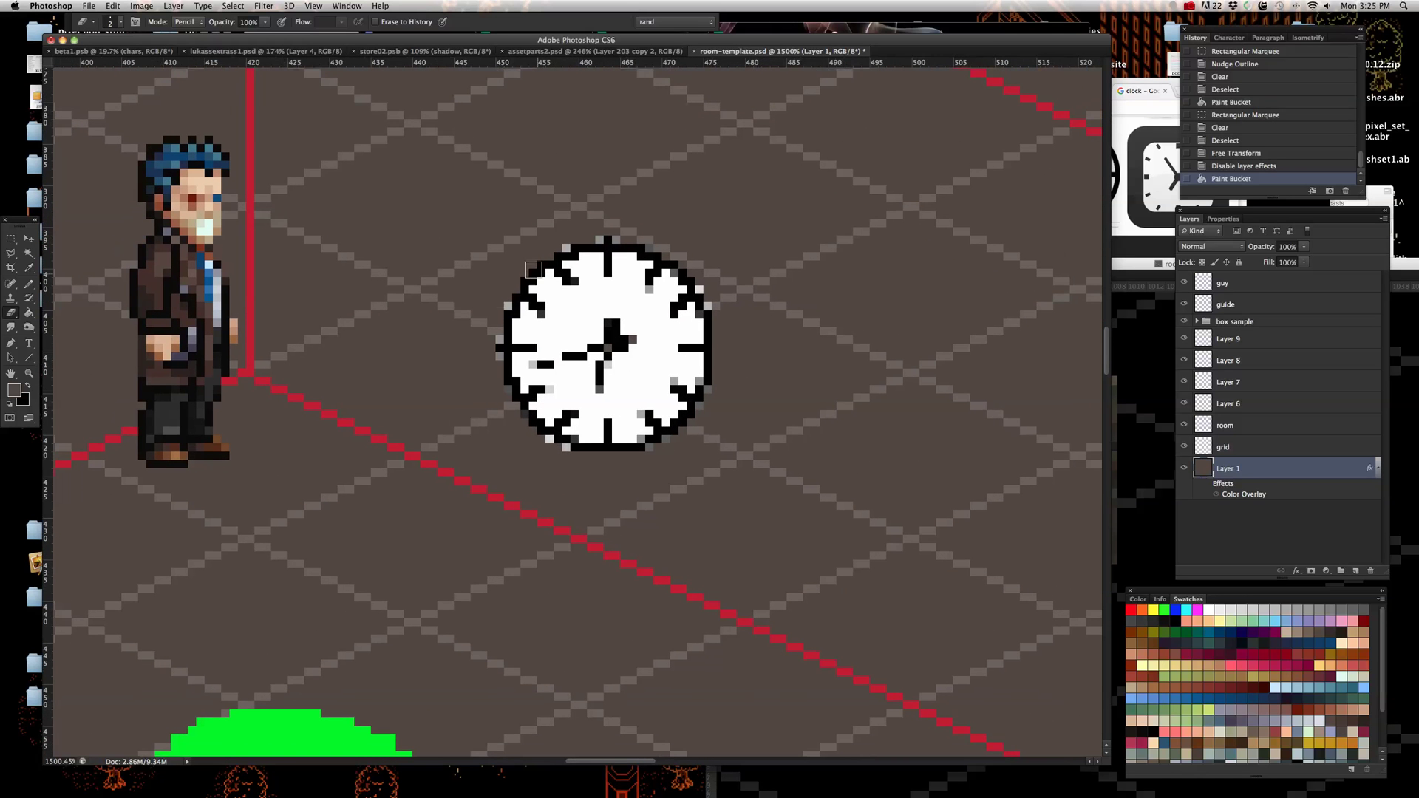
pyautogui.scroll(-3, 565, 421)
pyautogui.scroll(1, 606, 362)
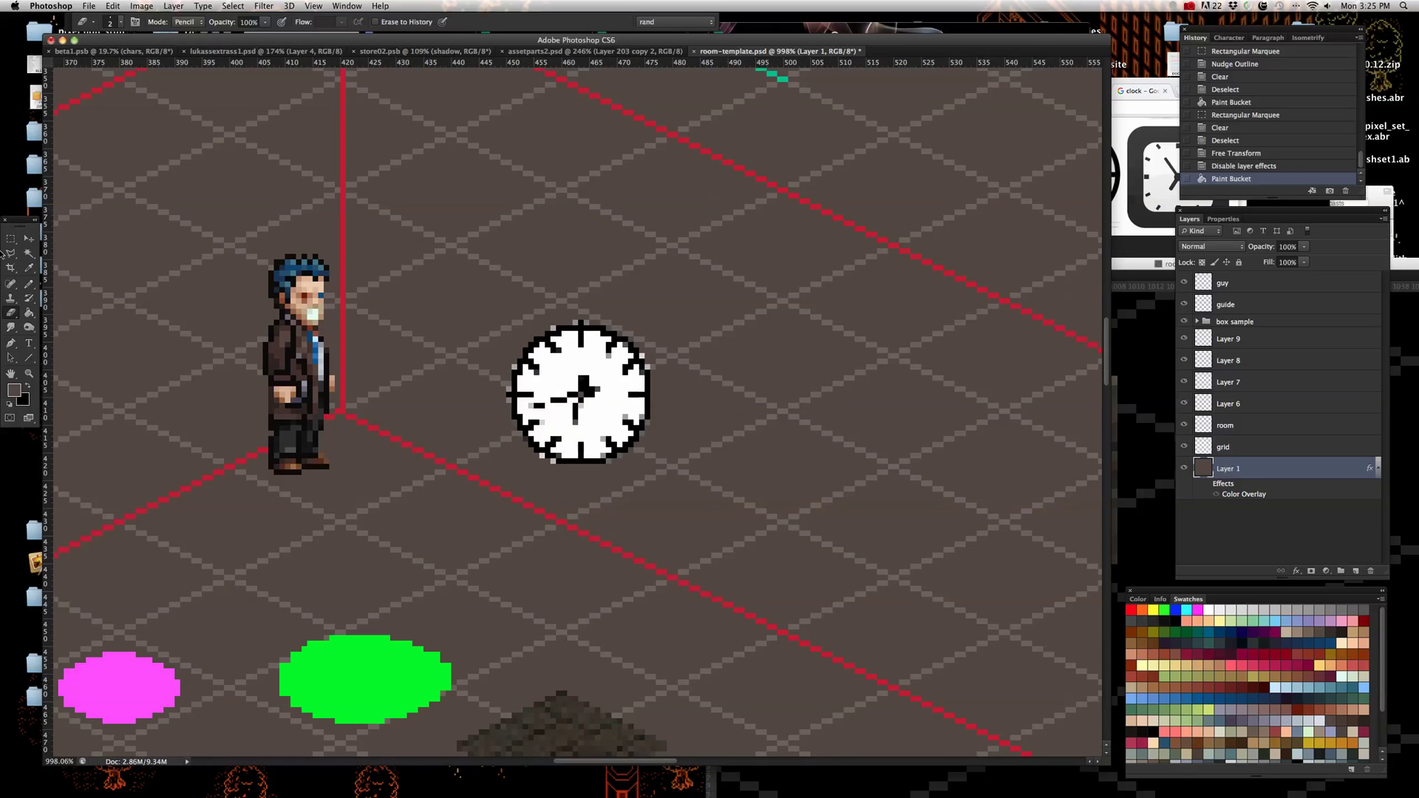
# - Skew the clock layer vertically by 26.43 degrees to match the right wall's perspective and apply the transformation
pyautogui.click(28, 239)
pyautogui.rightClick(597, 425)
pyautogui.click(617, 424)
pyautogui.click(146, 6)
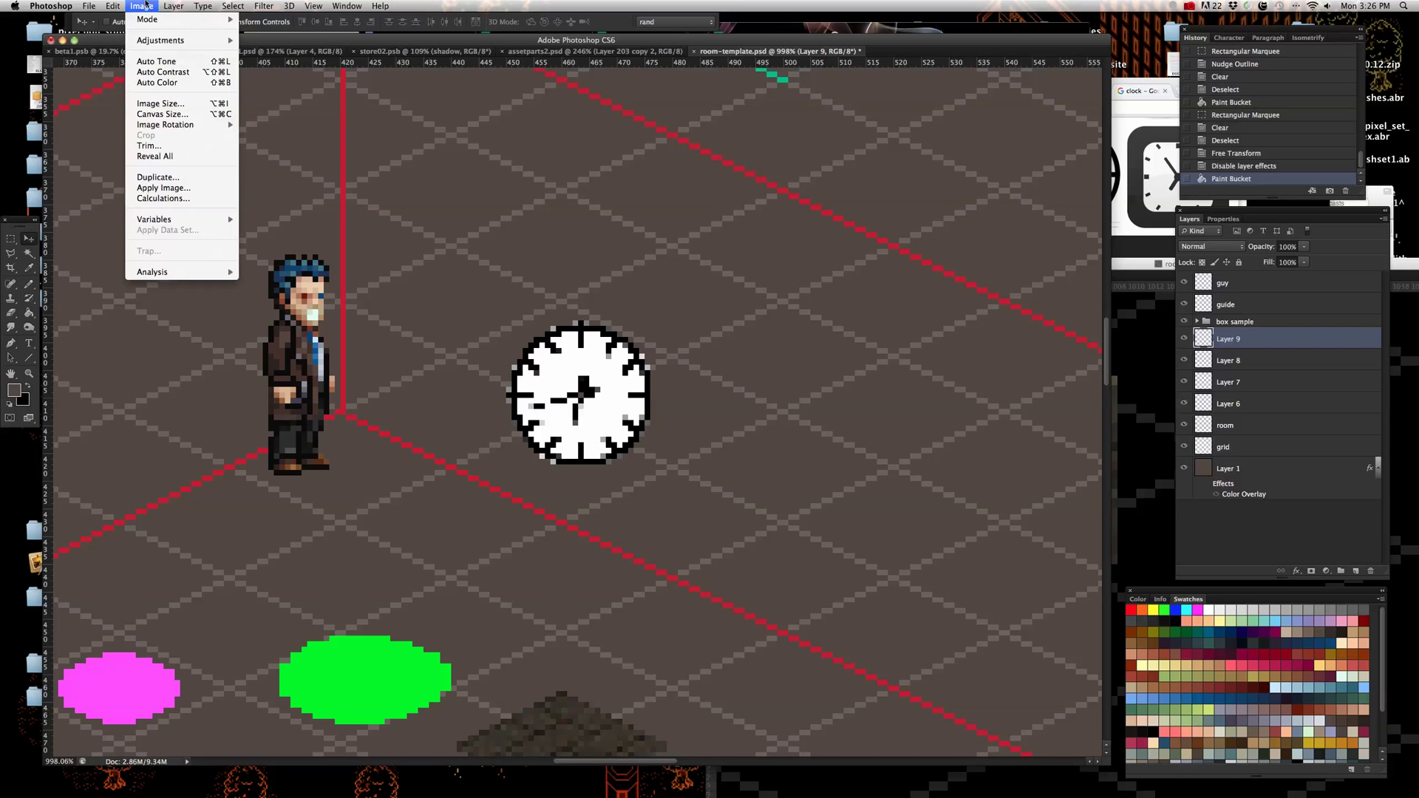
pyautogui.moveTo(112, 6)
pyautogui.moveTo(175, 252)
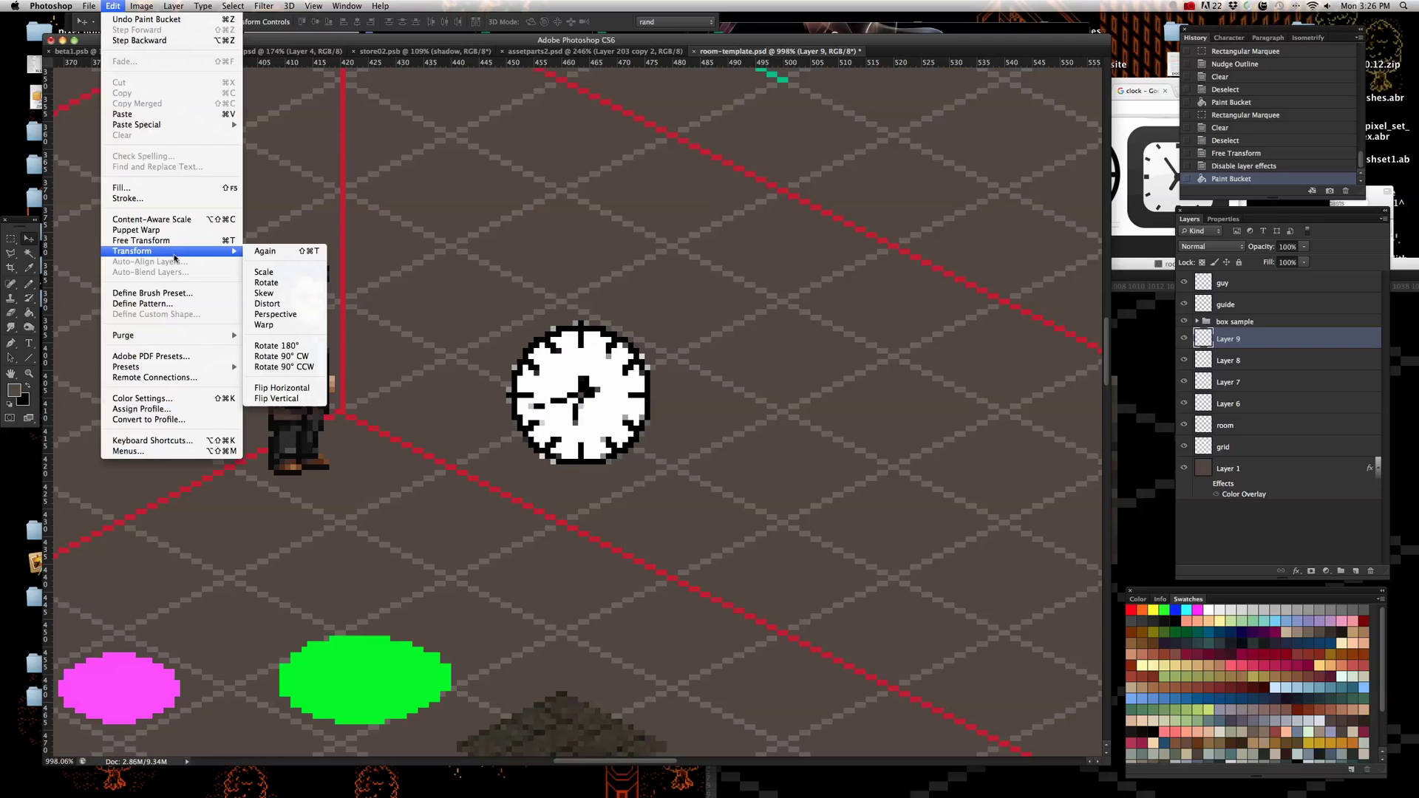
pyautogui.click(263, 272)
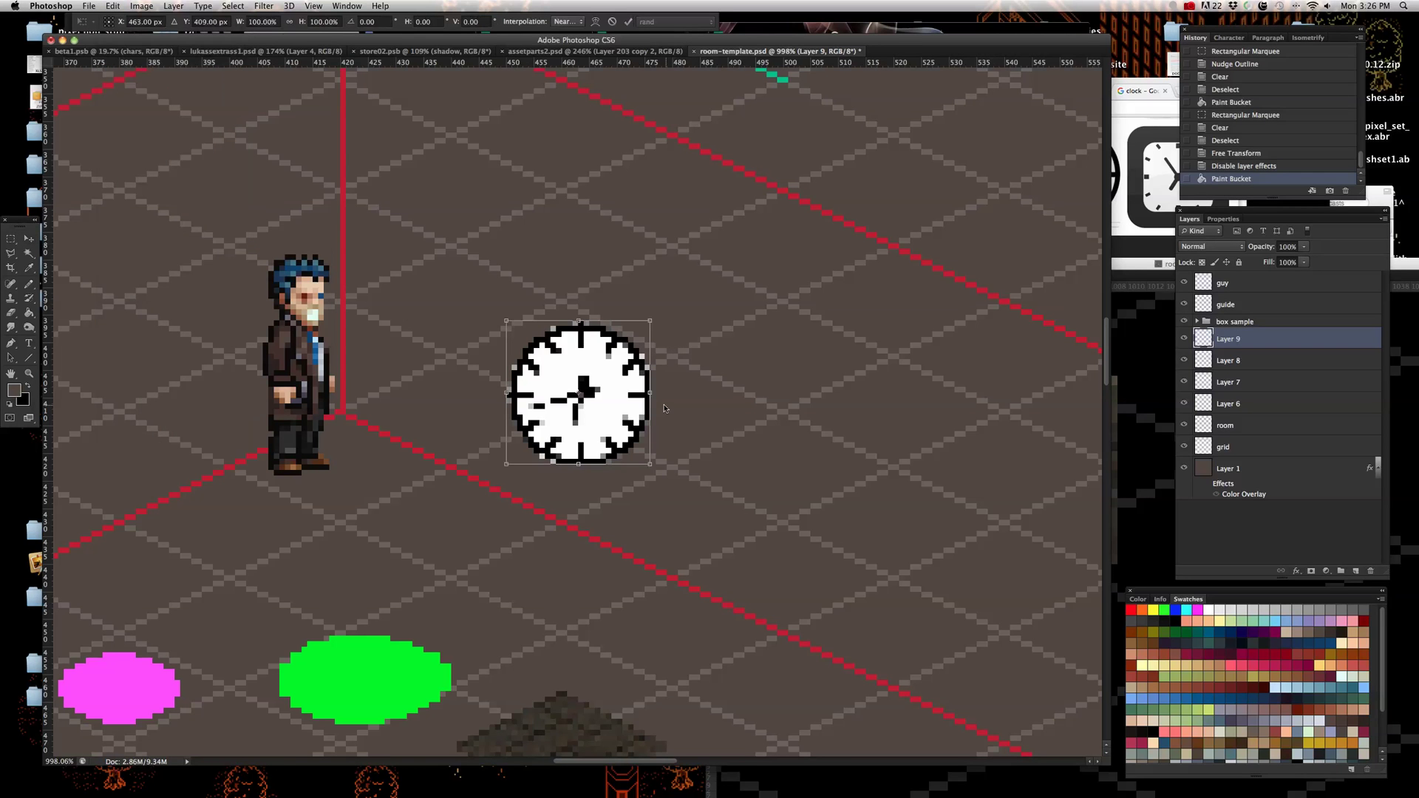
pyautogui.moveTo(655, 397)
pyautogui.mouseDown()
pyautogui.moveTo(674, 450)
pyautogui.moveTo(684, 421)
pyautogui.moveTo(662, 419)
pyautogui.mouseUp()
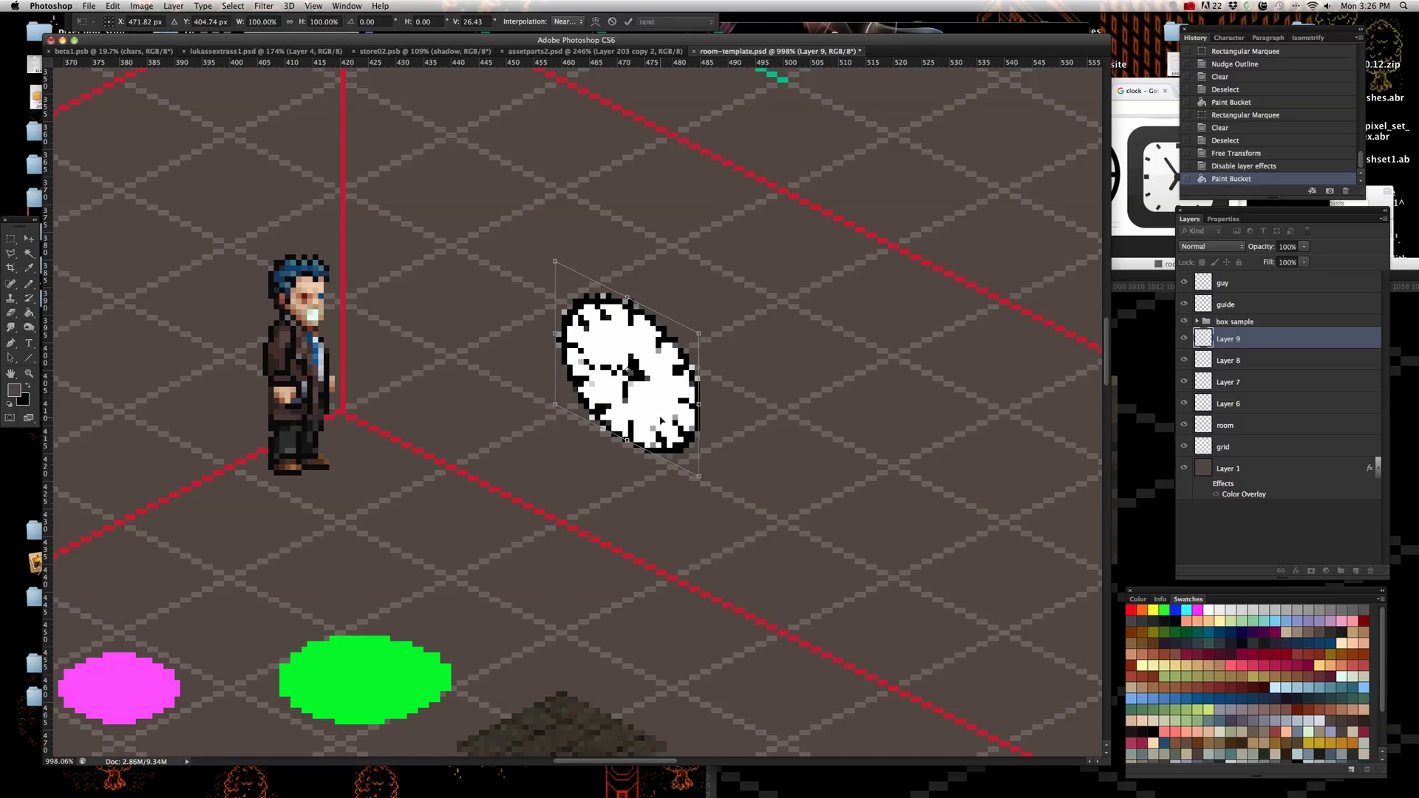
pyautogui.click(28, 238)
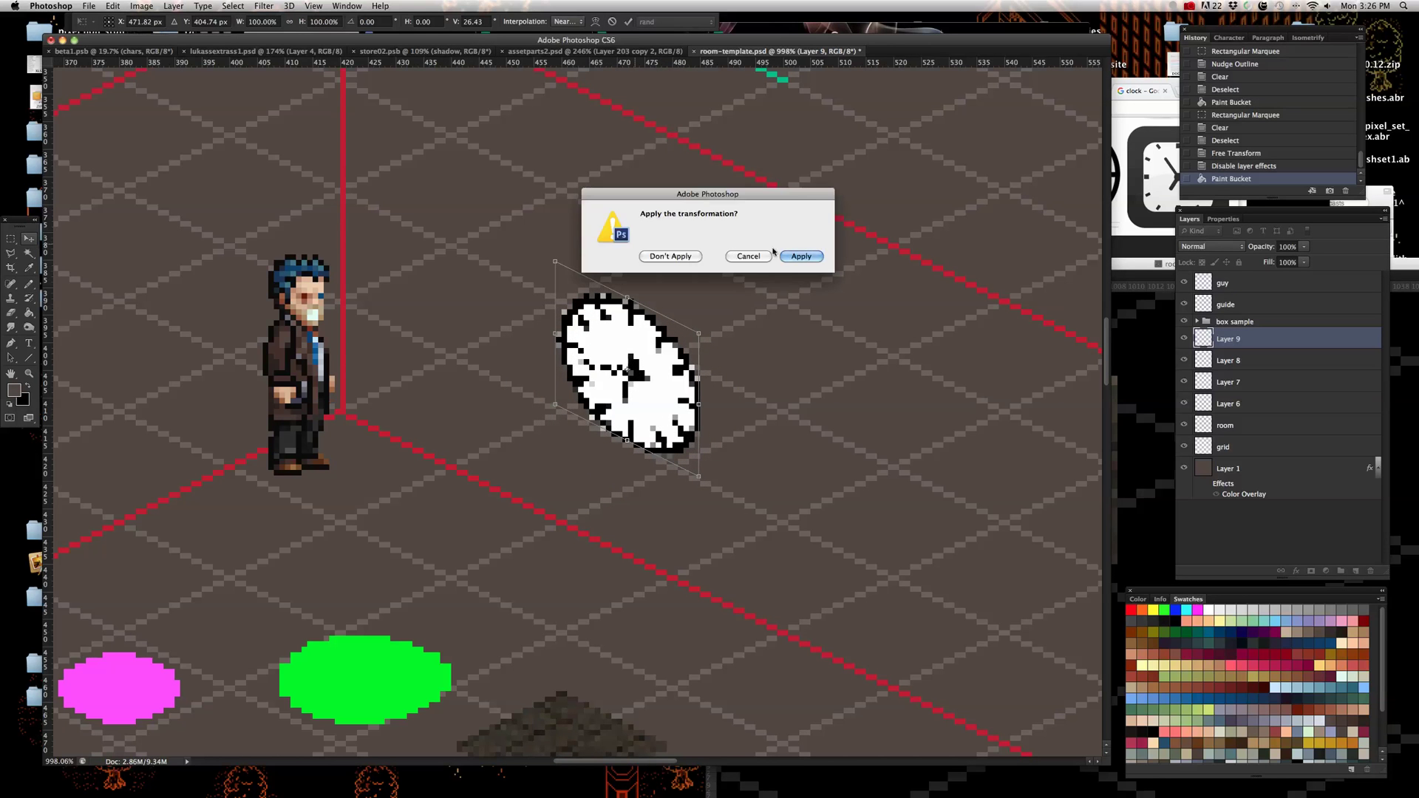
pyautogui.click(801, 256)
# - Erase the stray grey pixels below the clock and along its right edge, reducing the pencil-mode eraser to 1 px
pyautogui.scroll(3, 619, 395)
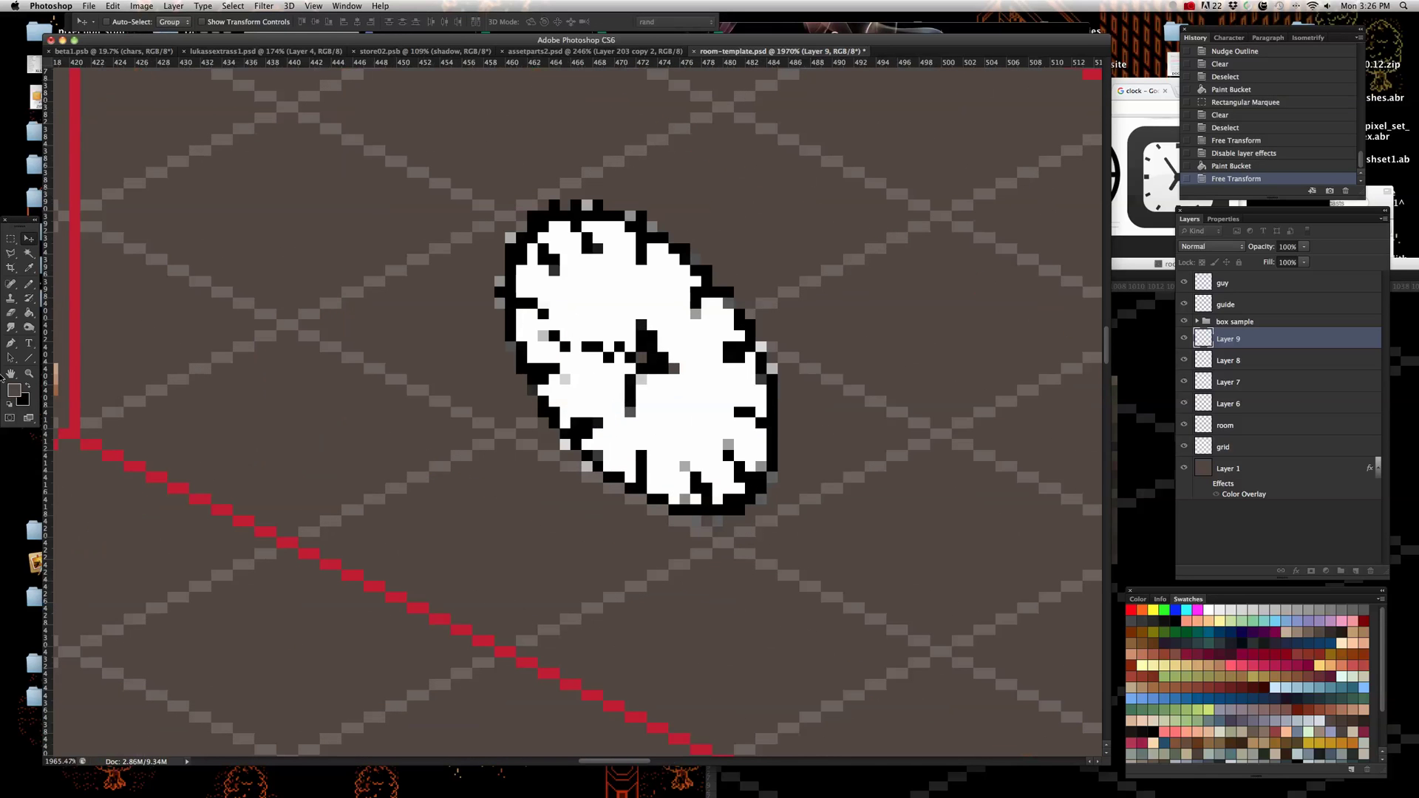
pyautogui.click(13, 317)
pyautogui.scroll(2, 663, 498)
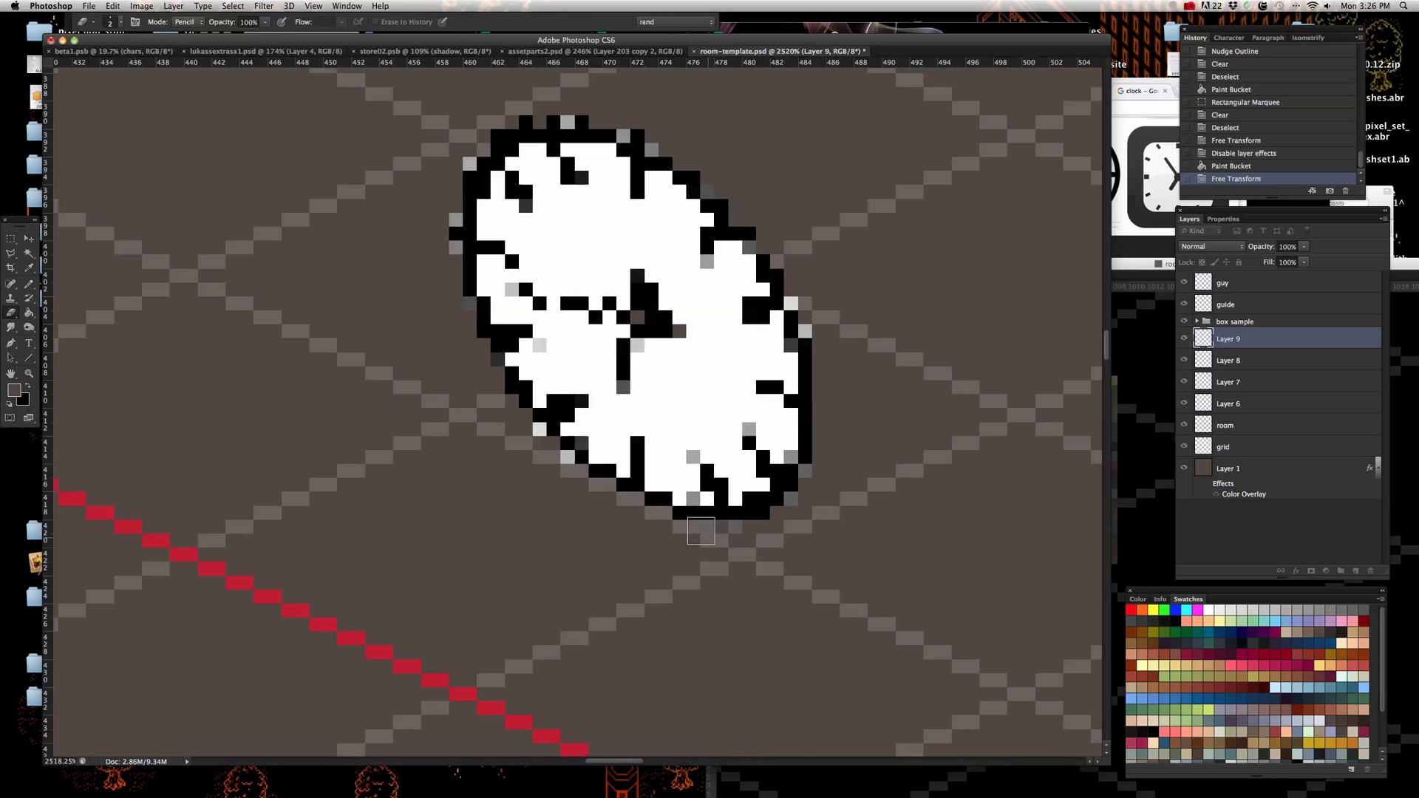
pyautogui.moveTo(706, 539); pyautogui.dragTo(762, 539)
pyautogui.rightClick(834, 549)
pyautogui.click(927, 623)
pyautogui.click(799, 510)
pyautogui.click(808, 473)
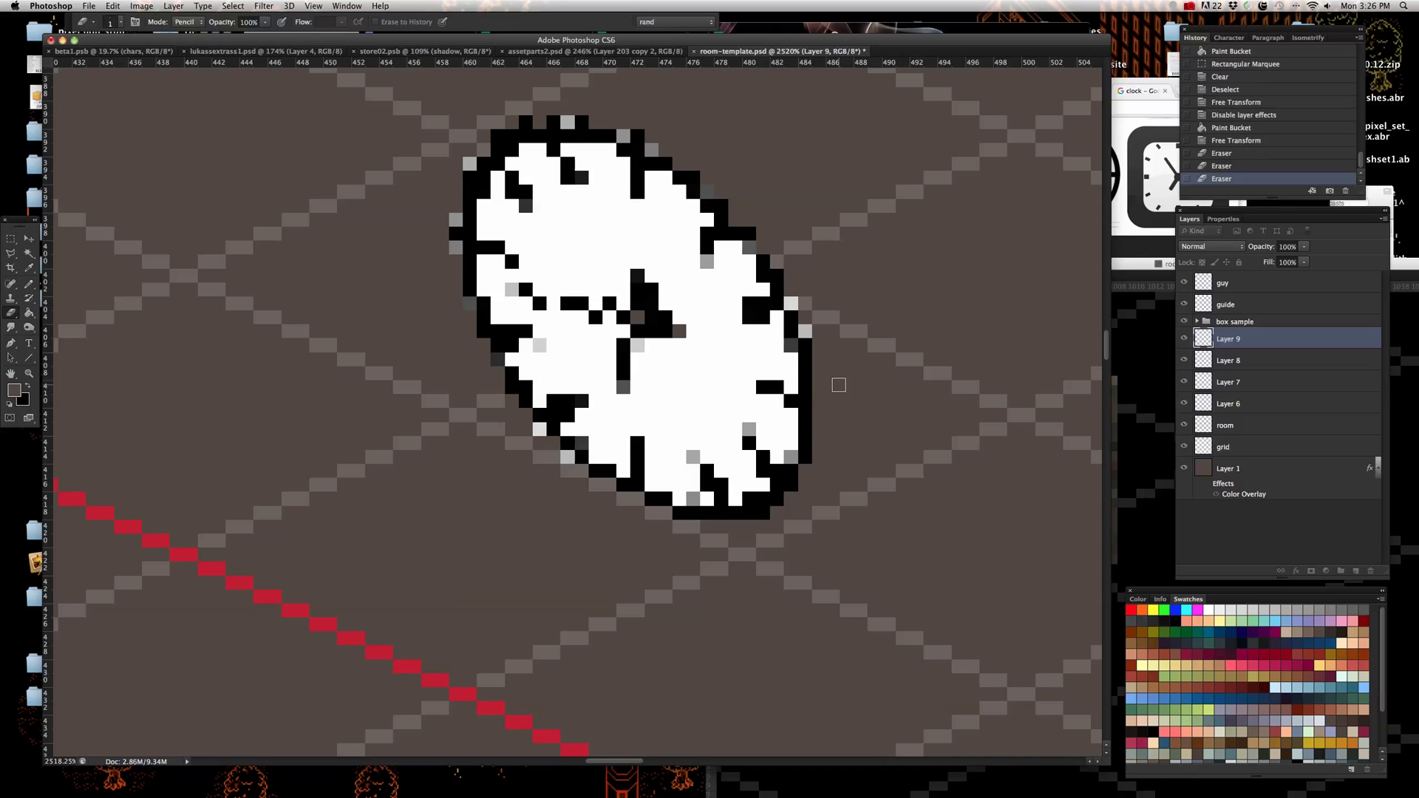
pyautogui.click(805, 330)
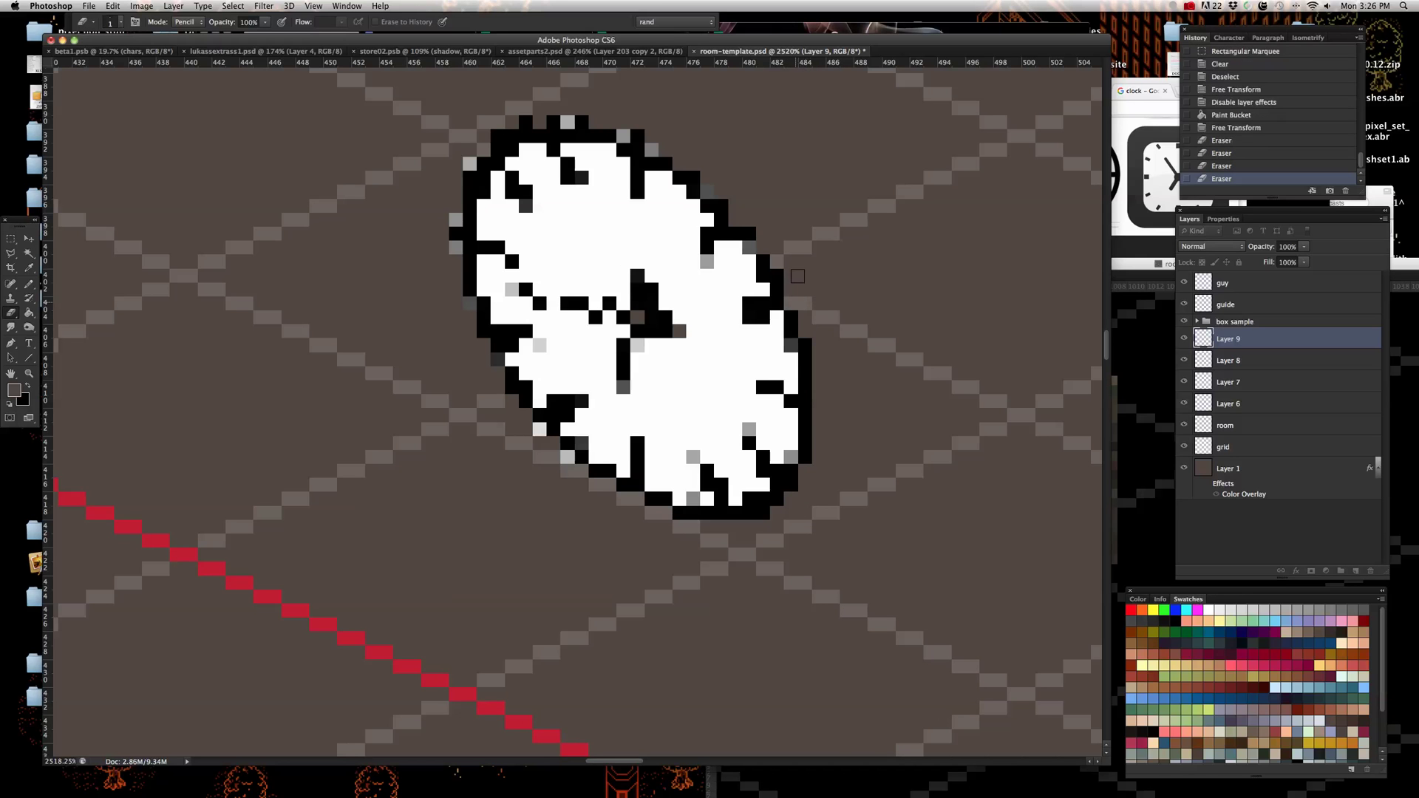
pyautogui.click(796, 291)
# - Erase the remaining stray pixels around the clock's upper, left and lower-left outline
pyautogui.scroll(5, 797, 290)
pyautogui.click(709, 344)
pyautogui.click(655, 304)
pyautogui.click(623, 289)
pyautogui.click(562, 276)
pyautogui.moveTo(560, 276)
pyautogui.mouseDown()
pyautogui.moveTo(502, 278)
pyautogui.moveTo(440, 363)
pyautogui.moveTo(456, 369)
pyautogui.moveTo(471, 465)
pyautogui.mouseUp()
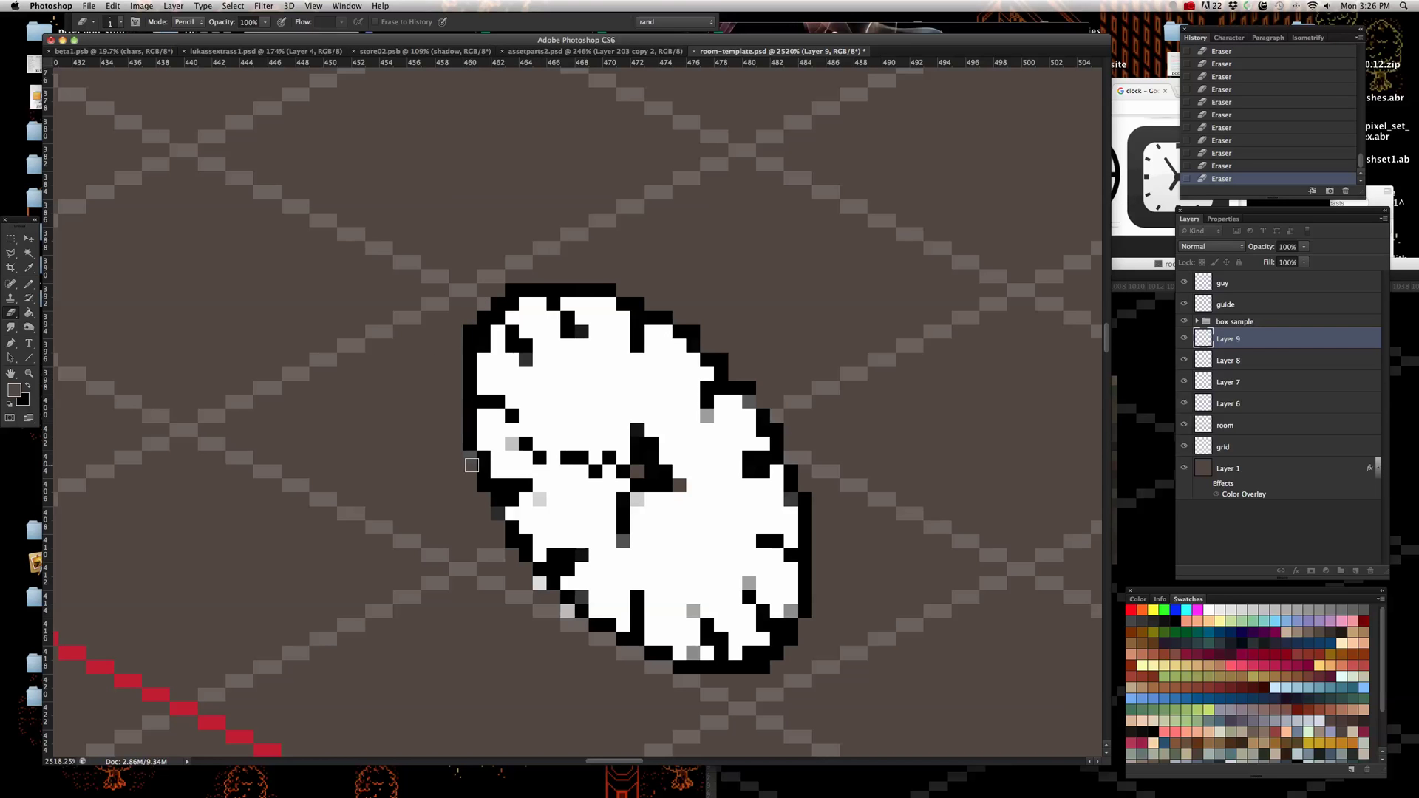
pyautogui.click(467, 452)
pyautogui.click(568, 612)
pyautogui.click(539, 584)
# - Examine the cleaned clock's shape and perspective against the right wall at several magnifications
pyautogui.scroll(-6, 578, 631)
pyautogui.scroll(-3, 427, 627)
pyautogui.scroll(5, 488, 596)
pyautogui.scroll(-2, 517, 518)
pyautogui.scroll(4, 605, 452)
pyautogui.scroll(-2, 604, 453)
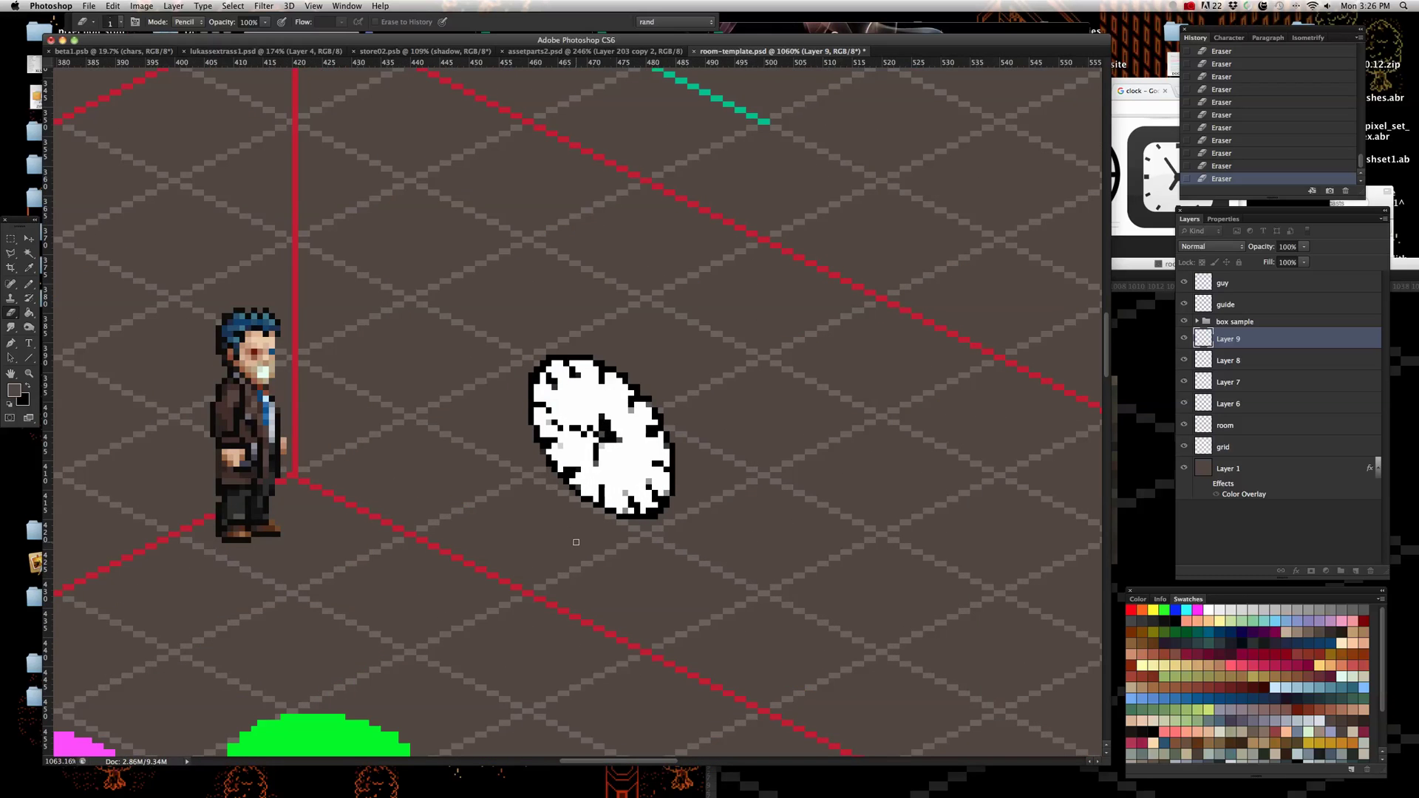
pyautogui.scroll(-3, 610, 451)
pyautogui.scroll(2, 607, 473)
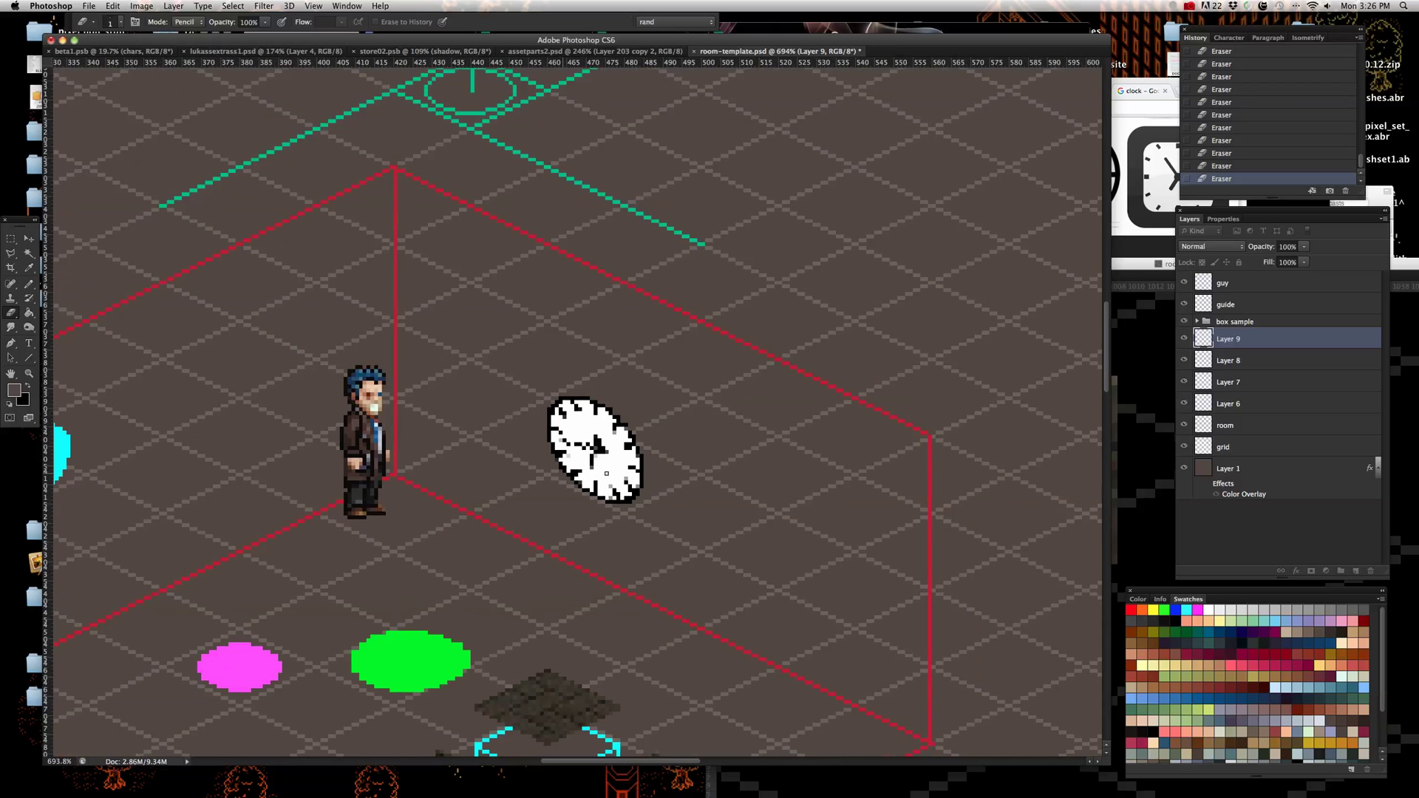
pyautogui.scroll(-1, 607, 474)
pyautogui.scroll(3, 612, 461)
pyautogui.scroll(-3, 655, 435)
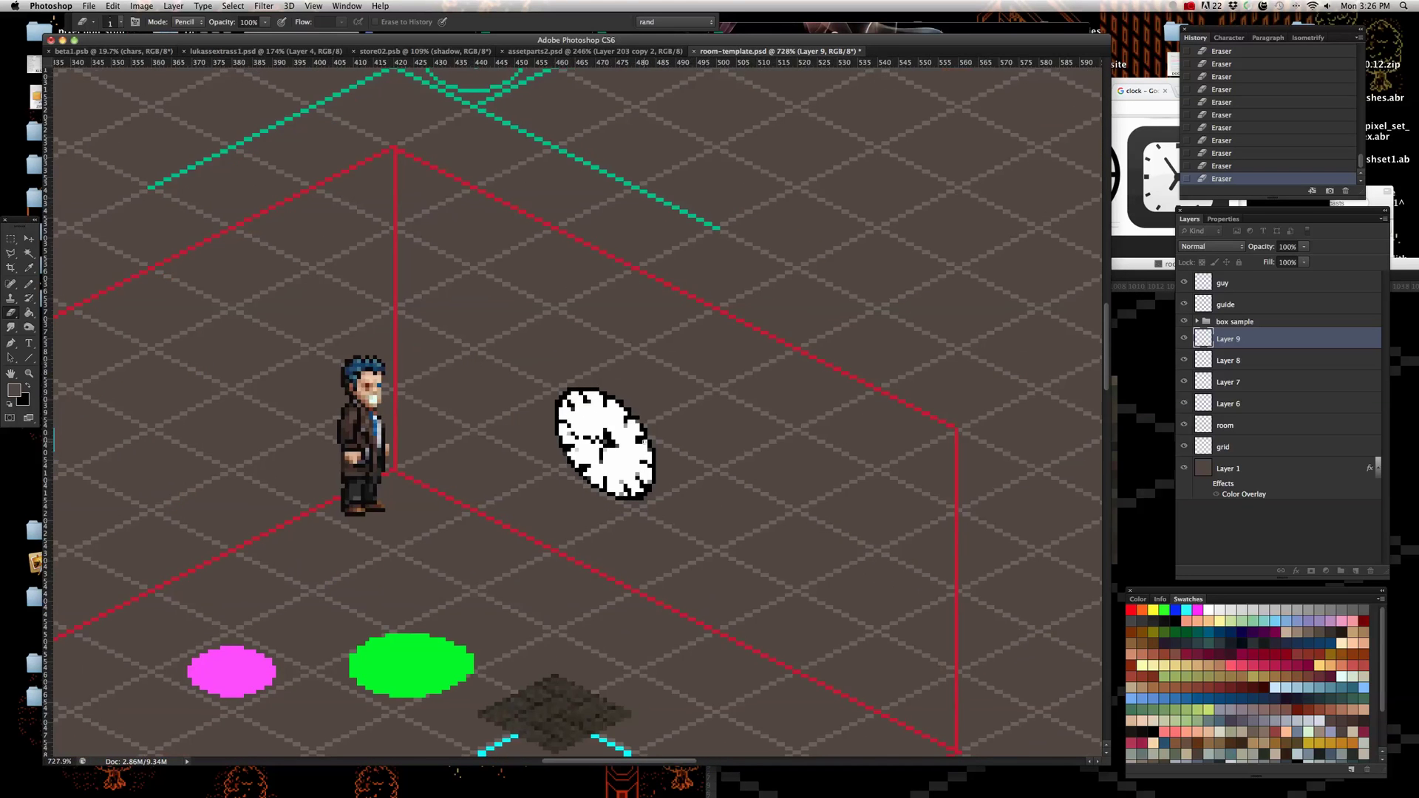
pyautogui.scroll(1, 640, 444)
# - Select the clock layer with the Move tool and nudge it about 40 px to the right across the right wall
pyautogui.click(27, 238)
pyautogui.scroll(-3, 618, 422)
pyautogui.scroll(2, 618, 422)
pyautogui.scroll(4, 618, 422)
pyautogui.rightClick(627, 447)
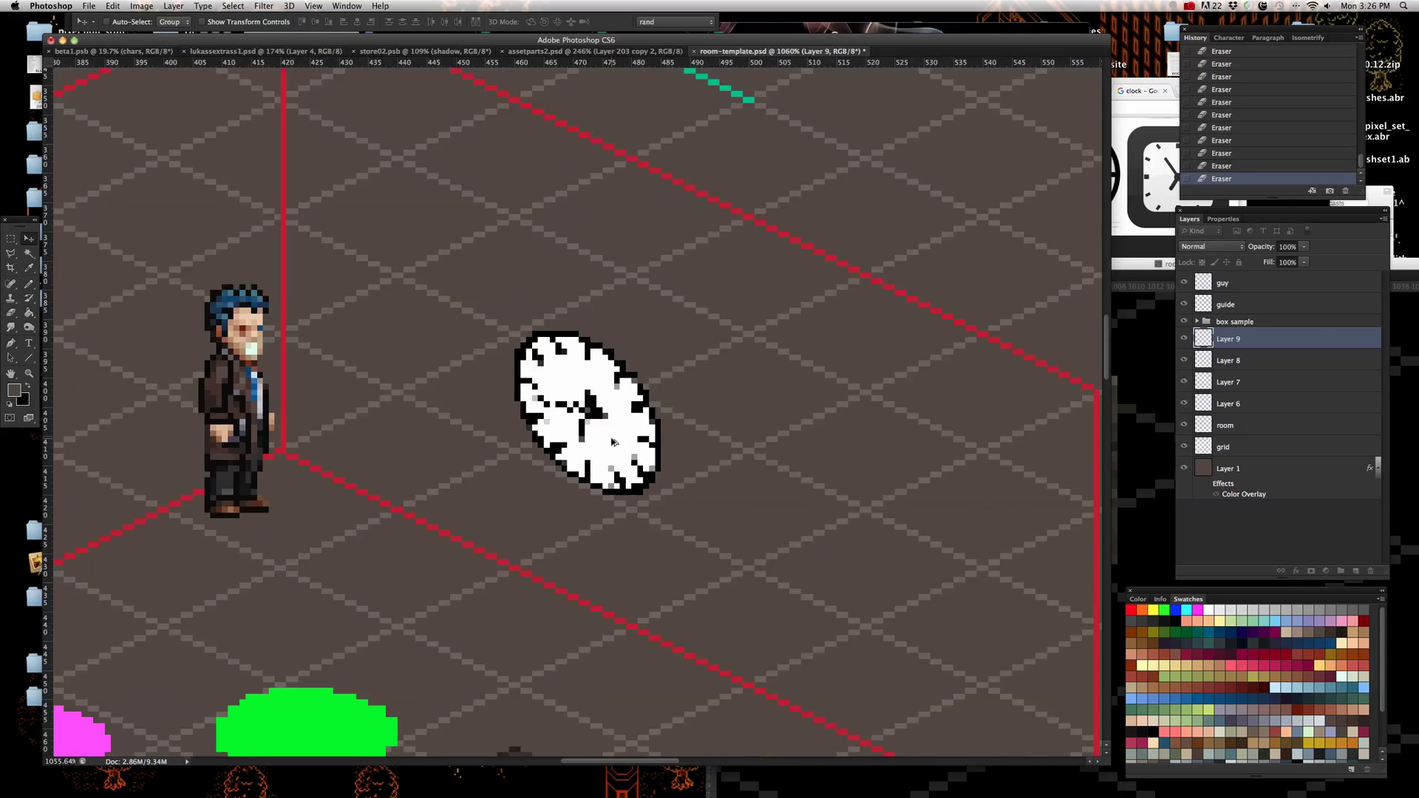
pyautogui.click(628, 451)
pyautogui.scroll(-3, 562, 458)
pyautogui.scroll(1, 556, 463)
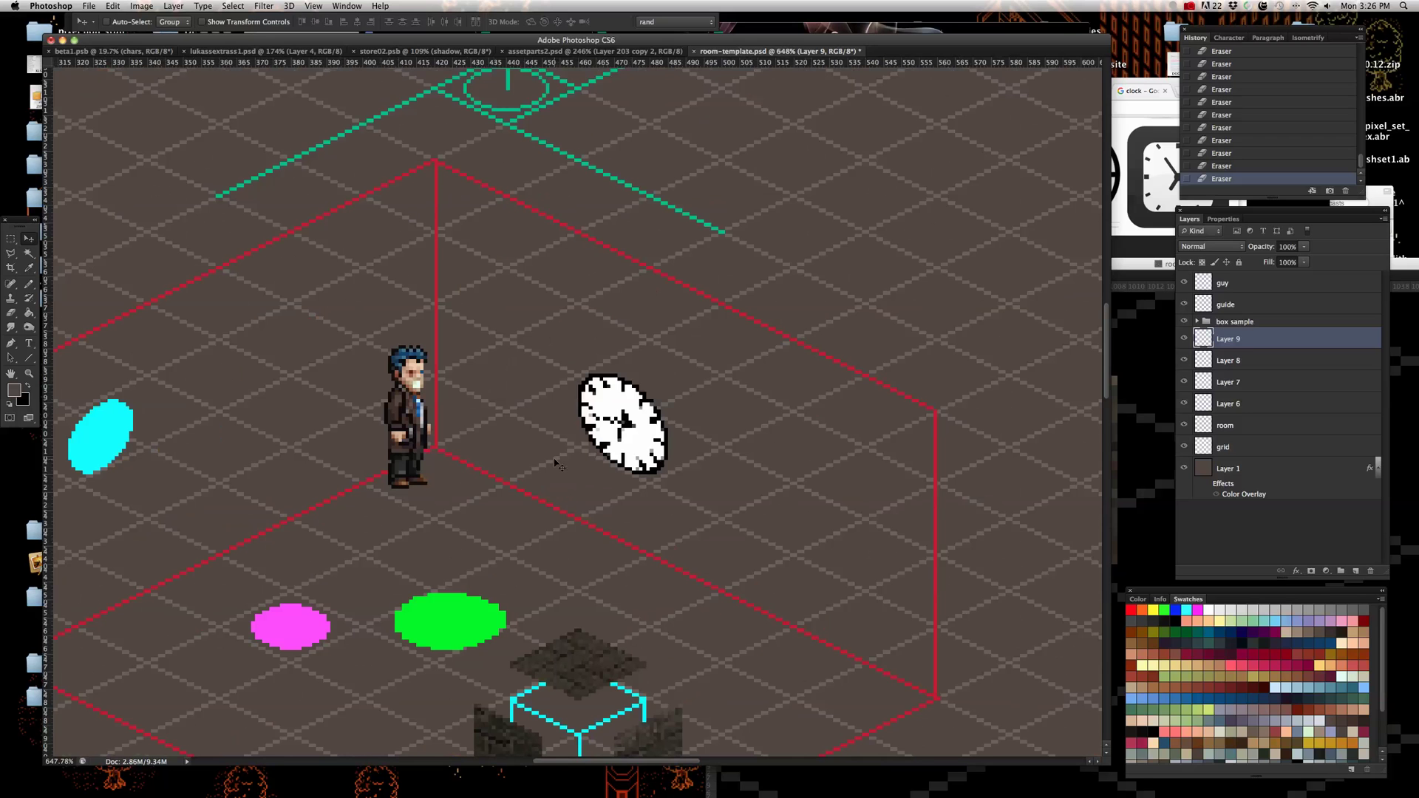
pyautogui.press('Right')
pyautogui.press('Right')
pyautogui.press('Right')
pyautogui.press('Right')
pyautogui.press('Right')
pyautogui.press('Right')
pyautogui.press('Right')
pyautogui.press('Right')
pyautogui.press('Right')
pyautogui.press('Right')
pyautogui.press('Right')
pyautogui.press('Right')
pyautogui.press('Right')
pyautogui.press('Right')
pyautogui.press('Right')
pyautogui.press('Right')
pyautogui.press('Right')
pyautogui.press('Right')
pyautogui.press('Right')
pyautogui.press('Right')
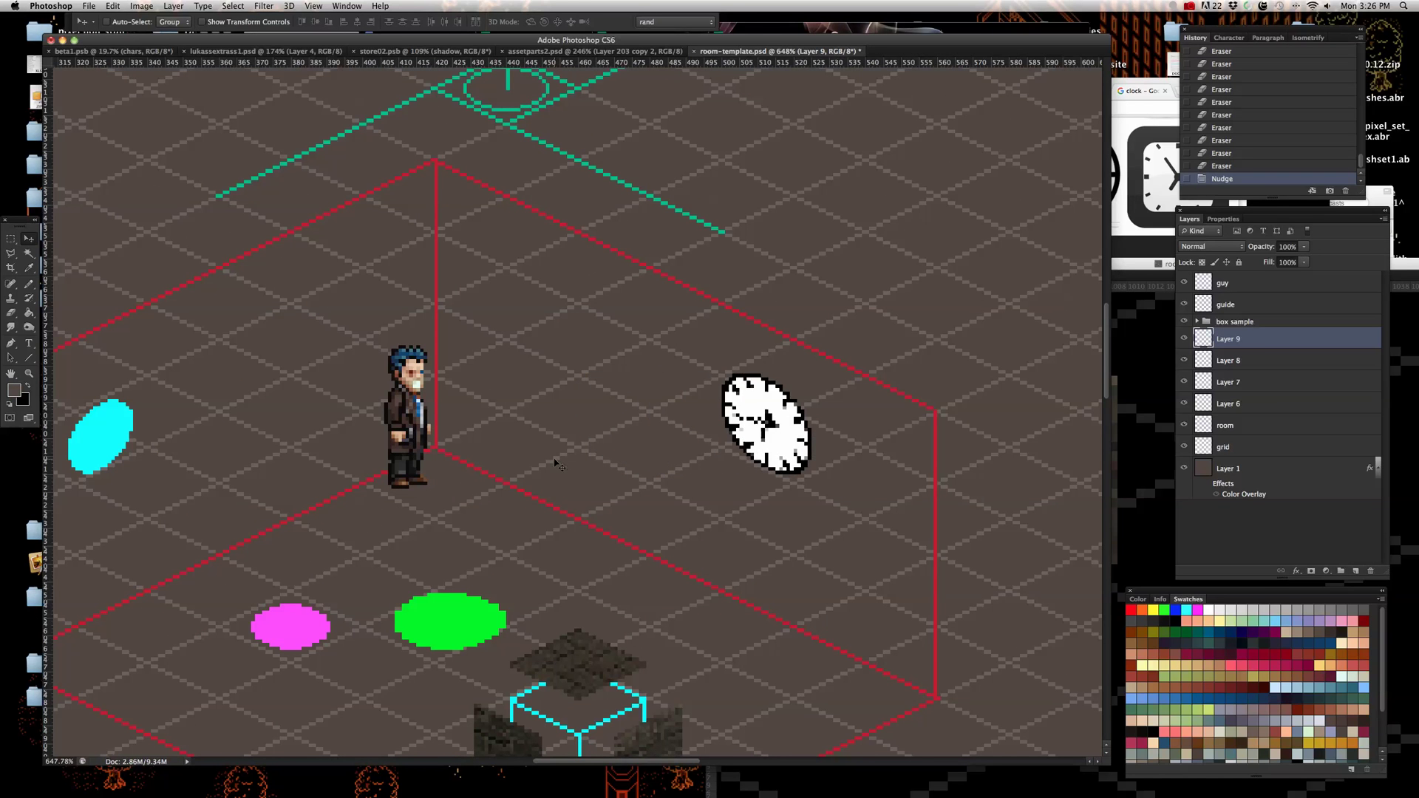
# - Examine the whole room and then the textured box sample near its front corner
pyautogui.scroll(-3, 651, 415)
pyautogui.scroll(1, 634, 508)
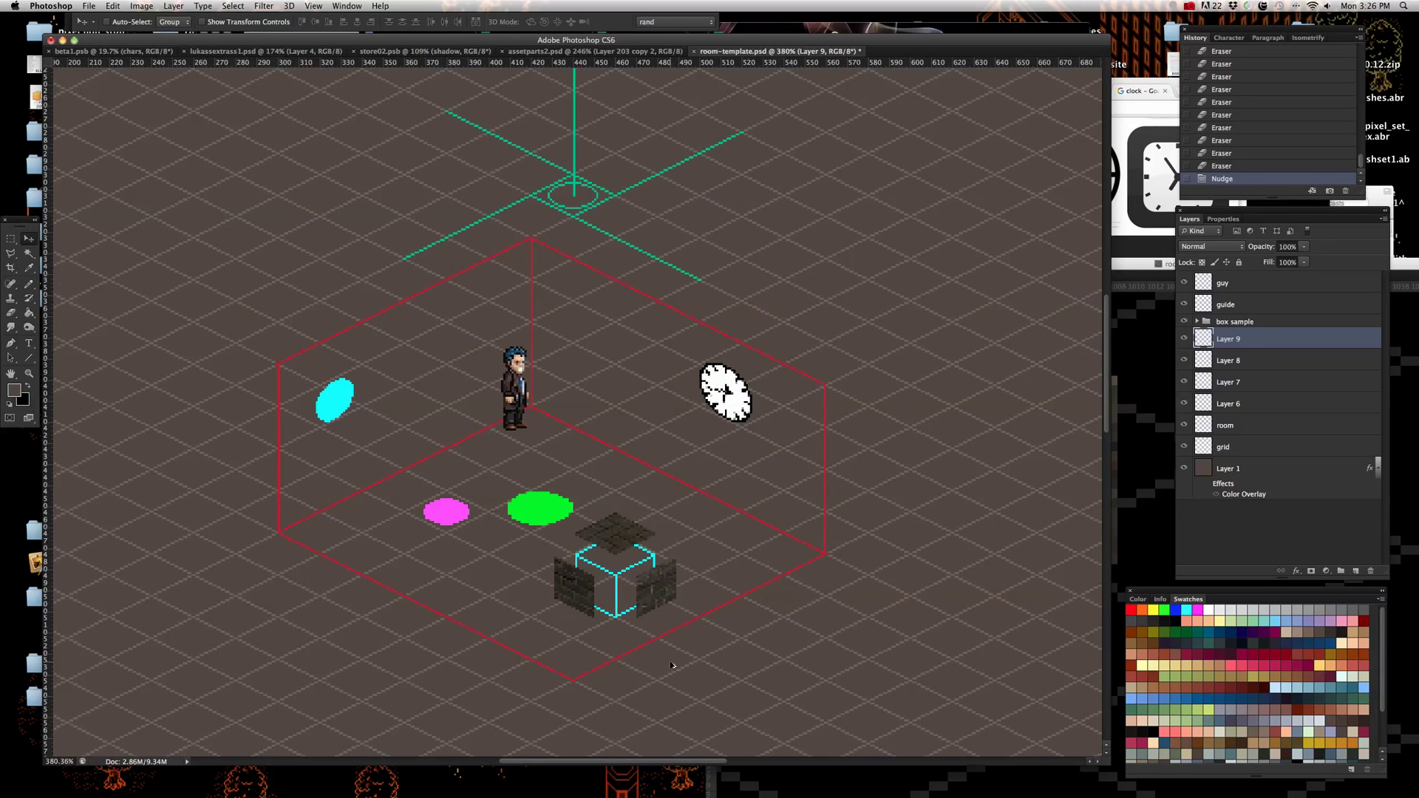
pyautogui.scroll(2, 658, 635)
pyautogui.scroll(-1, 659, 634)
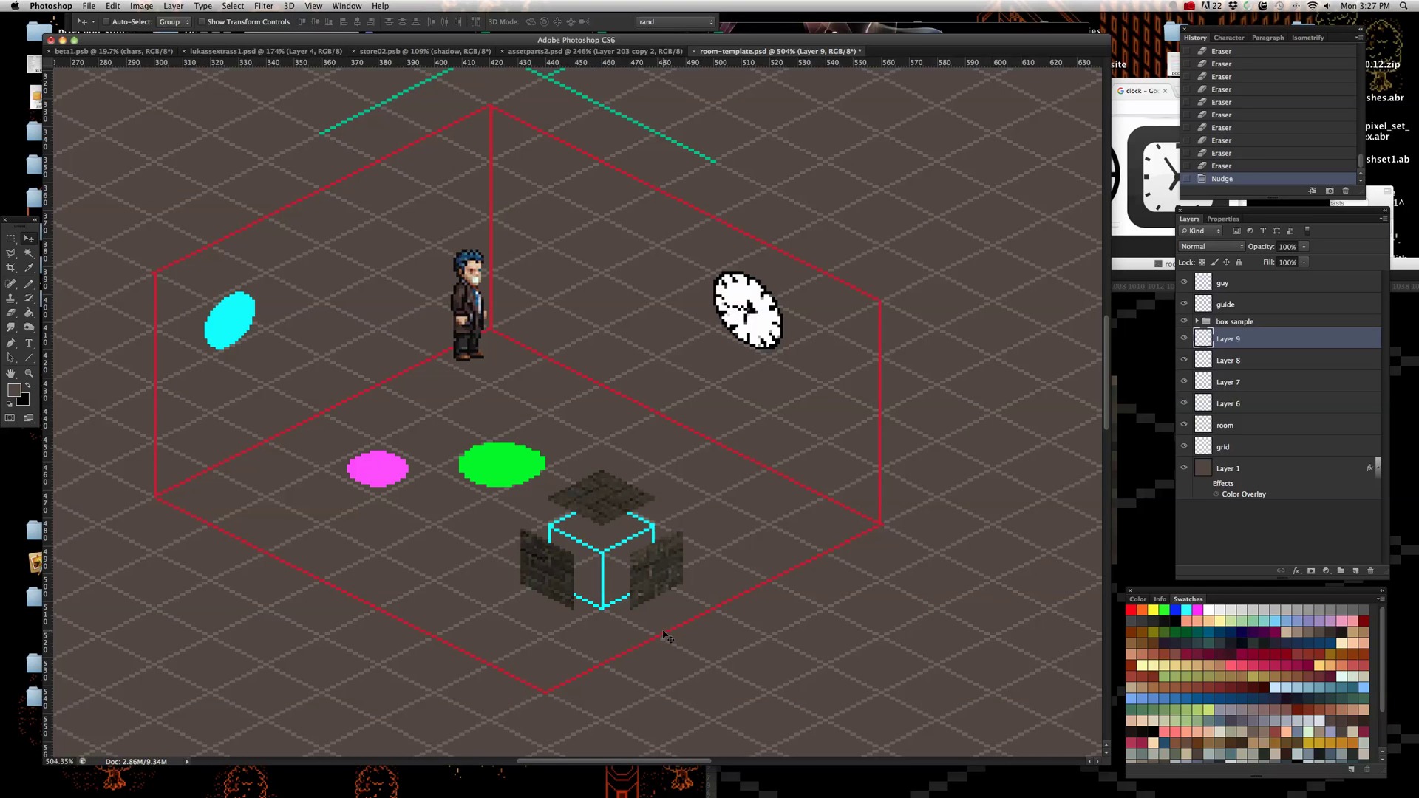
pyautogui.scroll(-3, 663, 635)
pyautogui.scroll(3, 651, 607)
pyautogui.scroll(-1, 629, 576)
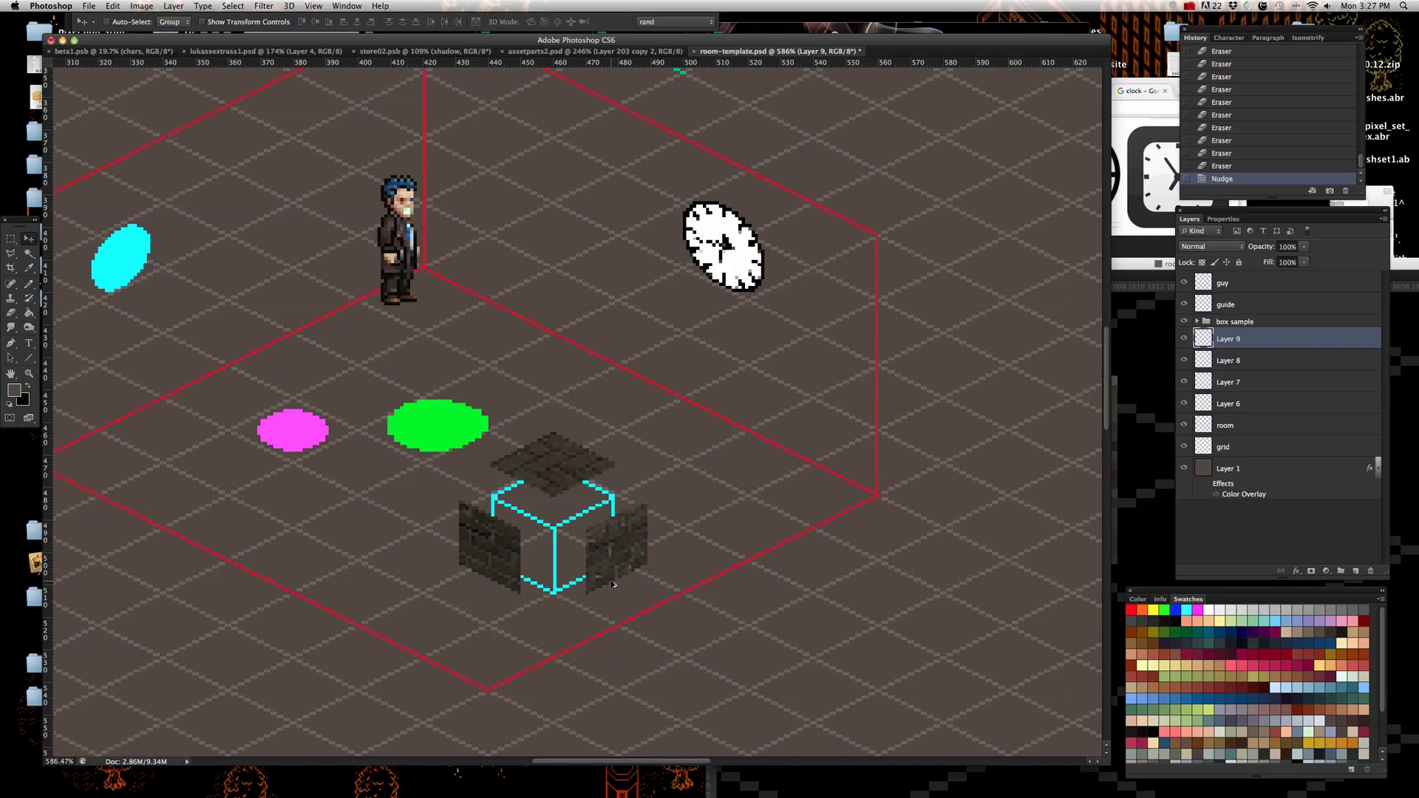
pyautogui.scroll(2, 628, 576)
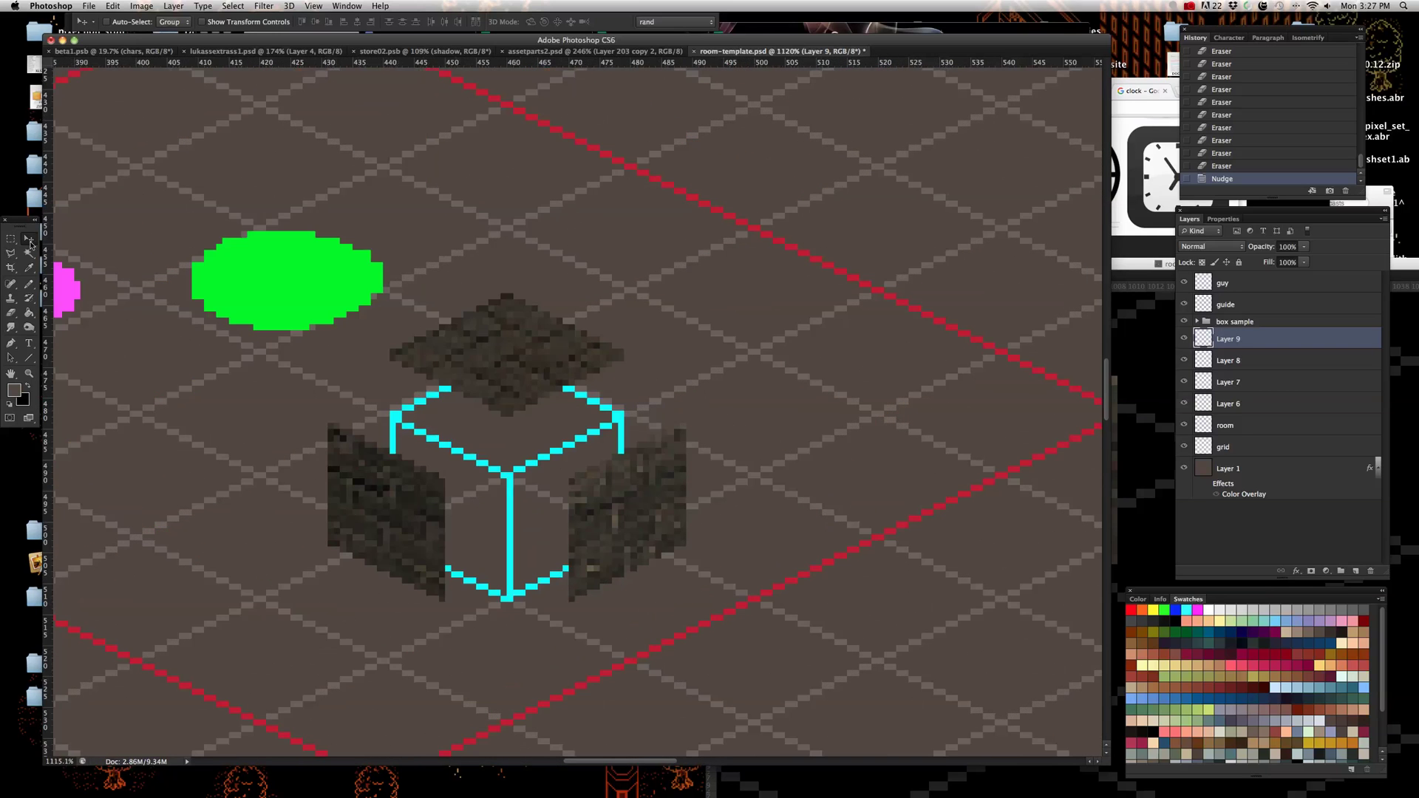
pyautogui.scroll(-4, 432, 484)
pyautogui.scroll(4, 432, 484)
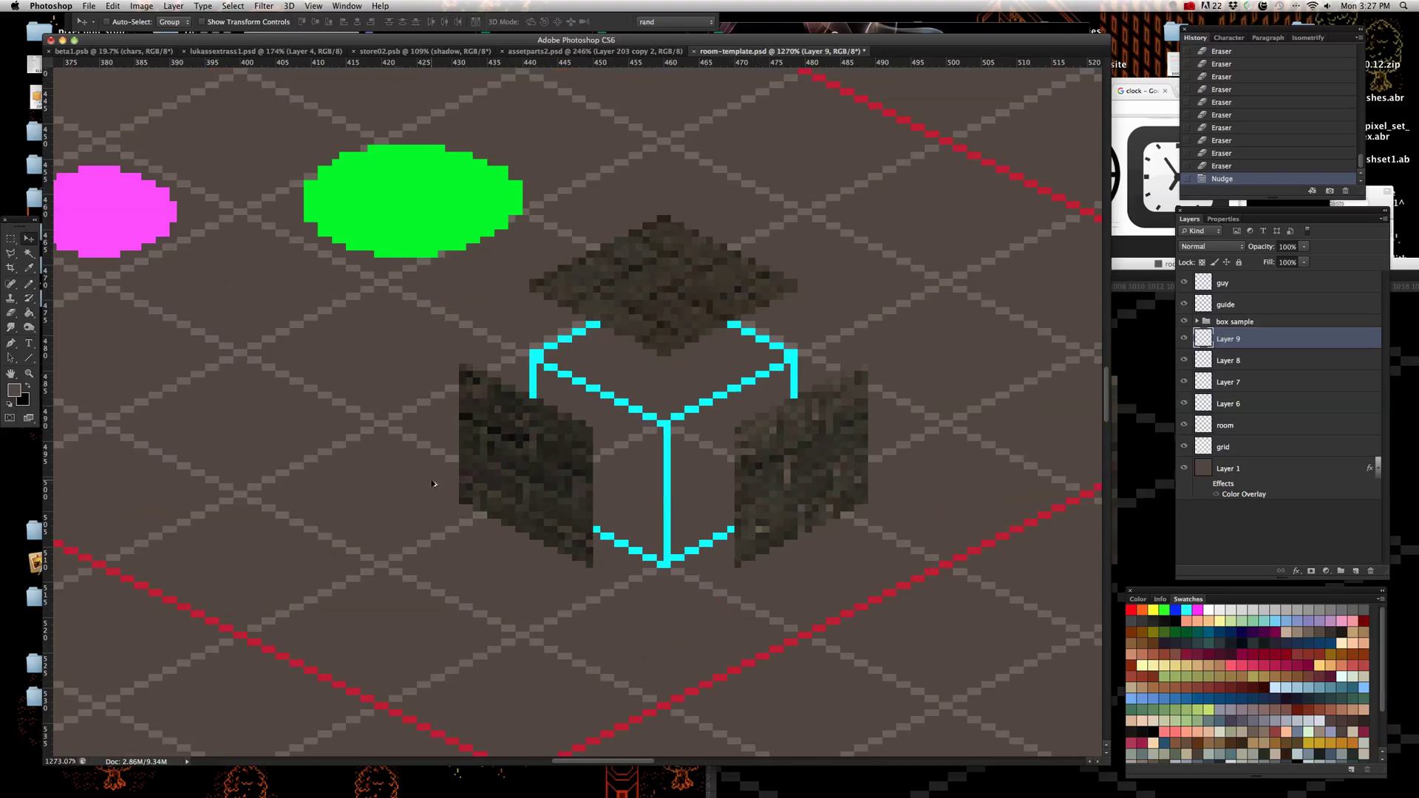
pyautogui.scroll(-3, 433, 484)
pyautogui.scroll(3, 432, 484)
# - Select Layer 5 in the box sample group and nudge its textured panel about 10 px right onto the cube's left face
pyautogui.rightClick(559, 484)
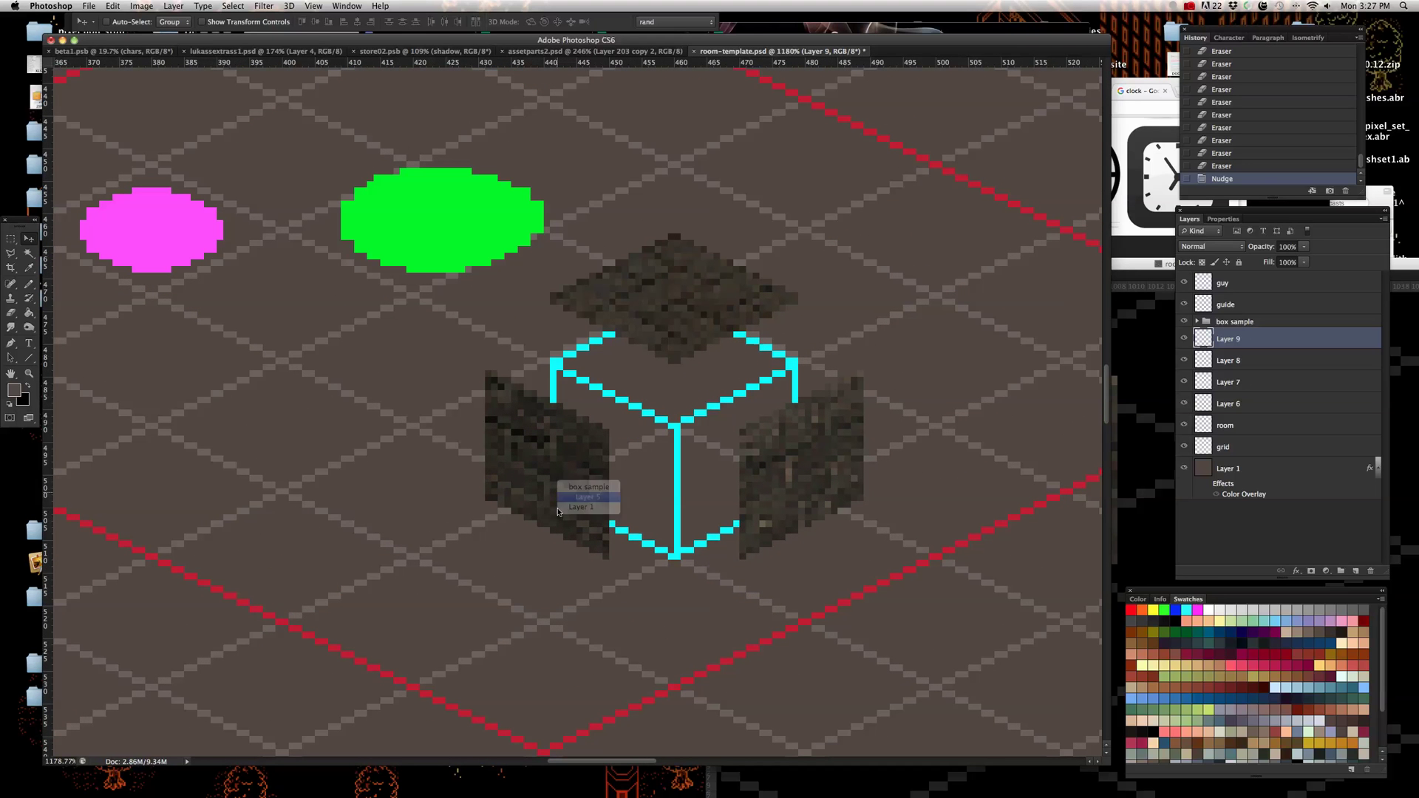
pyautogui.click(560, 498)
pyautogui.press('Right')
pyautogui.press('Right')
pyautogui.press('Right')
pyautogui.press('Right')
pyautogui.press('Right')
pyautogui.press('Right')
pyautogui.press('Right')
pyautogui.press('Right')
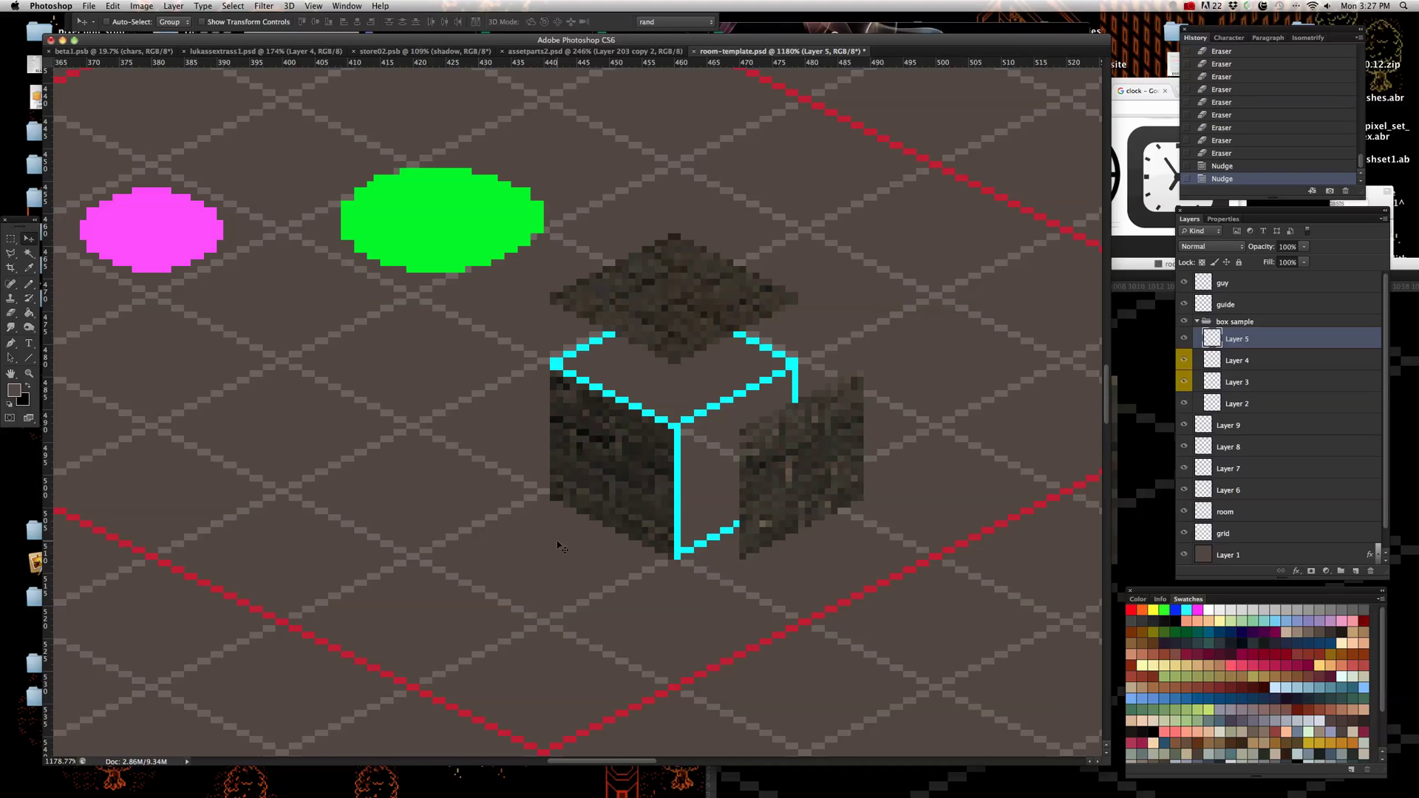
# - Nudge the Layer 5 panel about 30 px left, clear of the cube outline
pyautogui.press('Left')
pyautogui.press('Left')
pyautogui.press('Left')
pyautogui.press('Left')
pyautogui.press('Left')
pyautogui.press('Left')
pyautogui.press('Left')
pyautogui.press('Left')
pyautogui.press('Left')
pyautogui.press('Left')
pyautogui.press('Left')
pyautogui.press('Left')
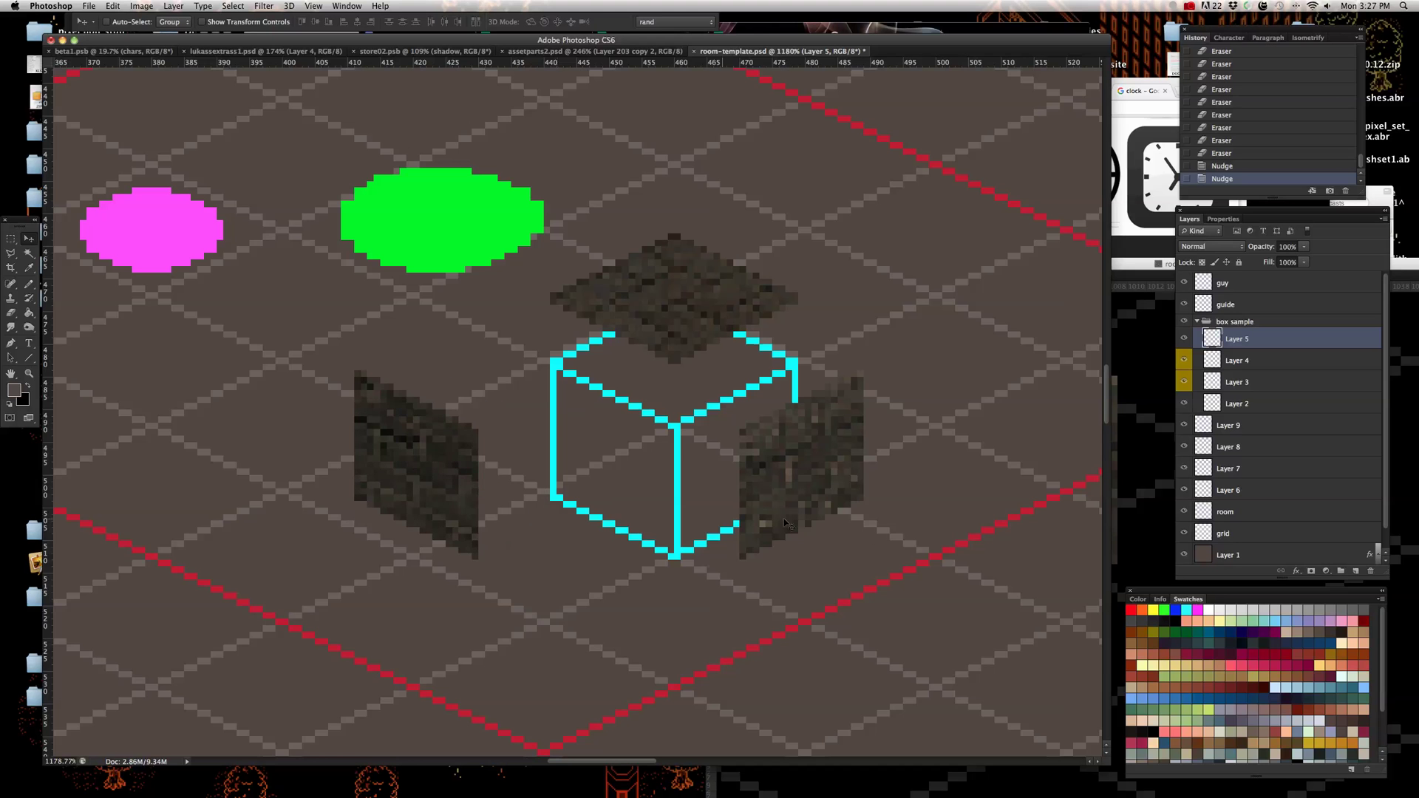
# - Select the Layer 2 cube outline, shift it left along the floor grid, and return it to its original place
pyautogui.scroll(3, 709, 526)
pyautogui.rightClick(660, 580)
pyautogui.click(677, 595)
pyautogui.scroll(-3, 677, 599)
pyautogui.press('Left')
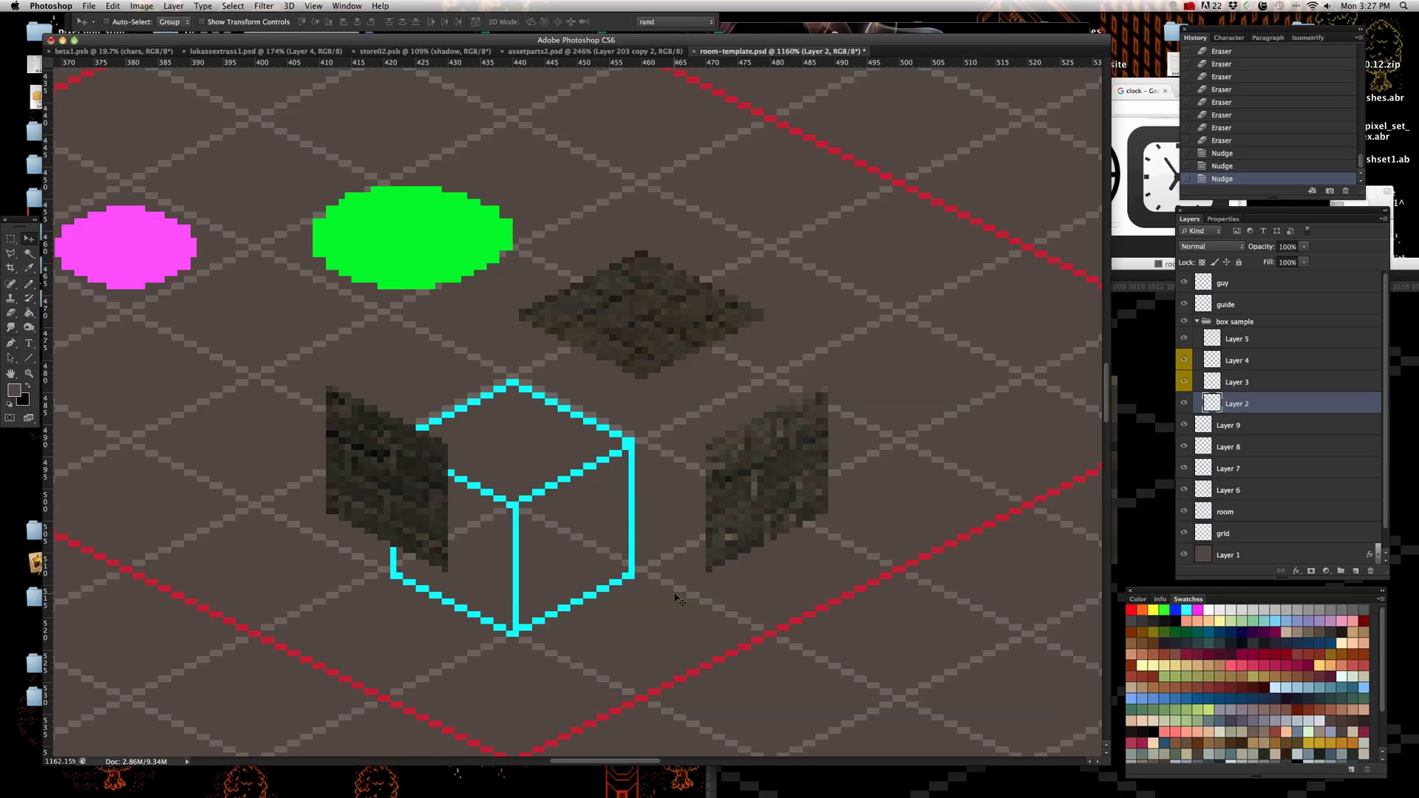
pyautogui.scroll(-2, 587, 432)
pyautogui.scroll(2, 560, 501)
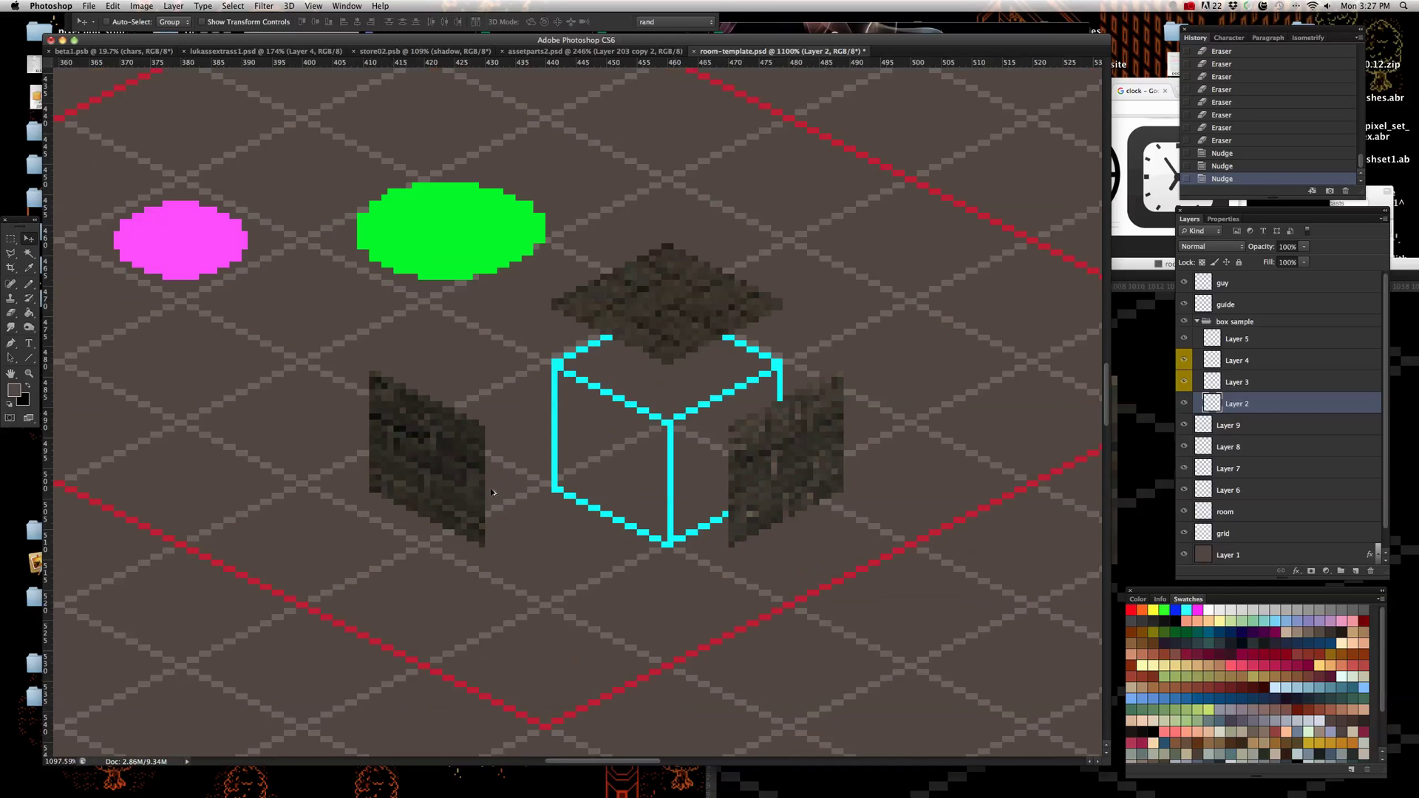
# - Select Layer 5 and nudge its textured panel about 30 px right onto the cube's left face
pyautogui.rightClick(449, 473)
pyautogui.click(452, 487)
pyautogui.hotkey('shift', 'Right')
pyautogui.press('Right')
pyautogui.press('Right')
pyautogui.press('Right')
pyautogui.press('Right')
pyautogui.press('Right')
pyautogui.scroll(-2, 481, 485)
pyautogui.scroll(2, 524, 483)
pyautogui.scroll(-1, 577, 481)
pyautogui.scroll(2, 623, 479)
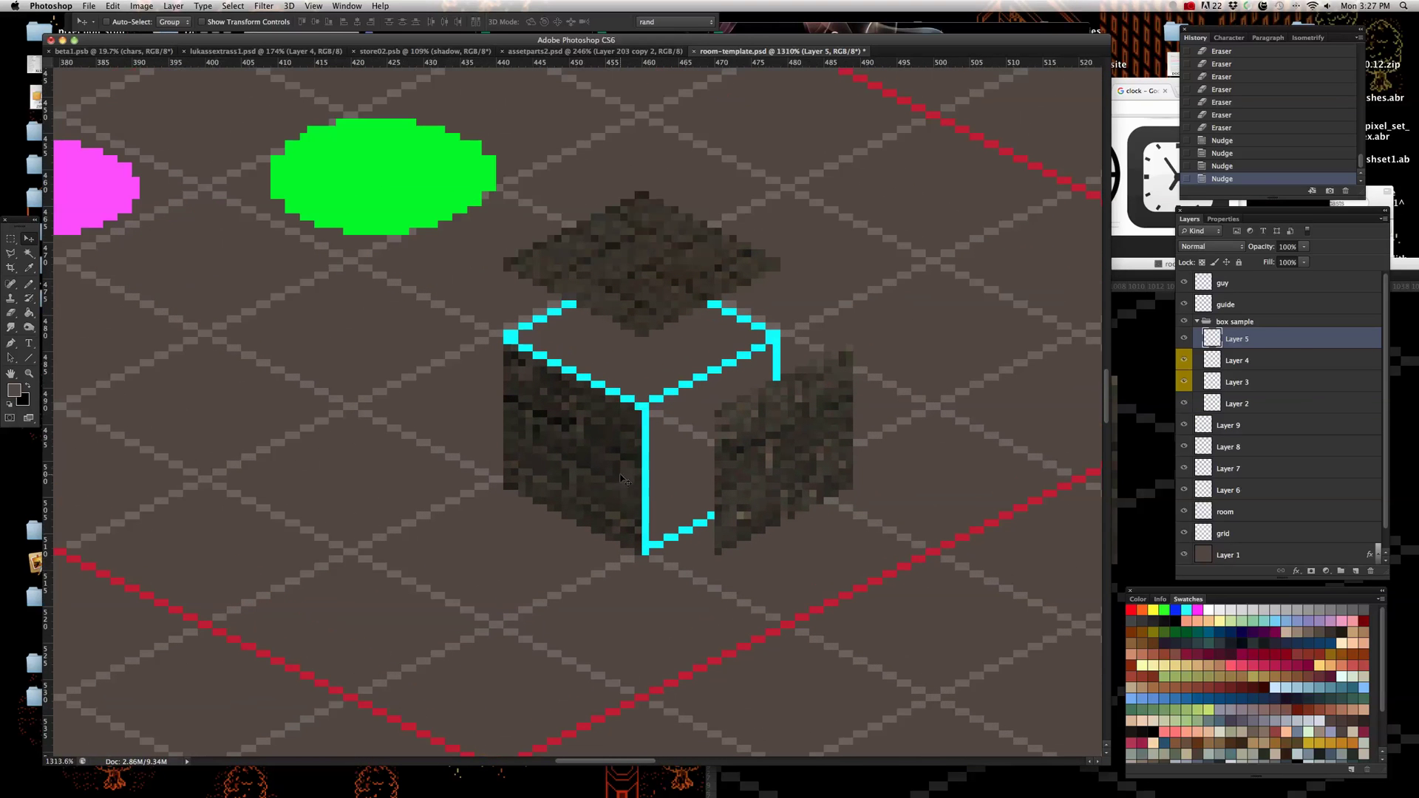
# - Duplicate Layer 5 and nudge the copy about 20 px left and 10 px up, leaving a one-pixel gap beside the original
pyautogui.rightClick(1293, 346)
pyautogui.click(1238, 371)
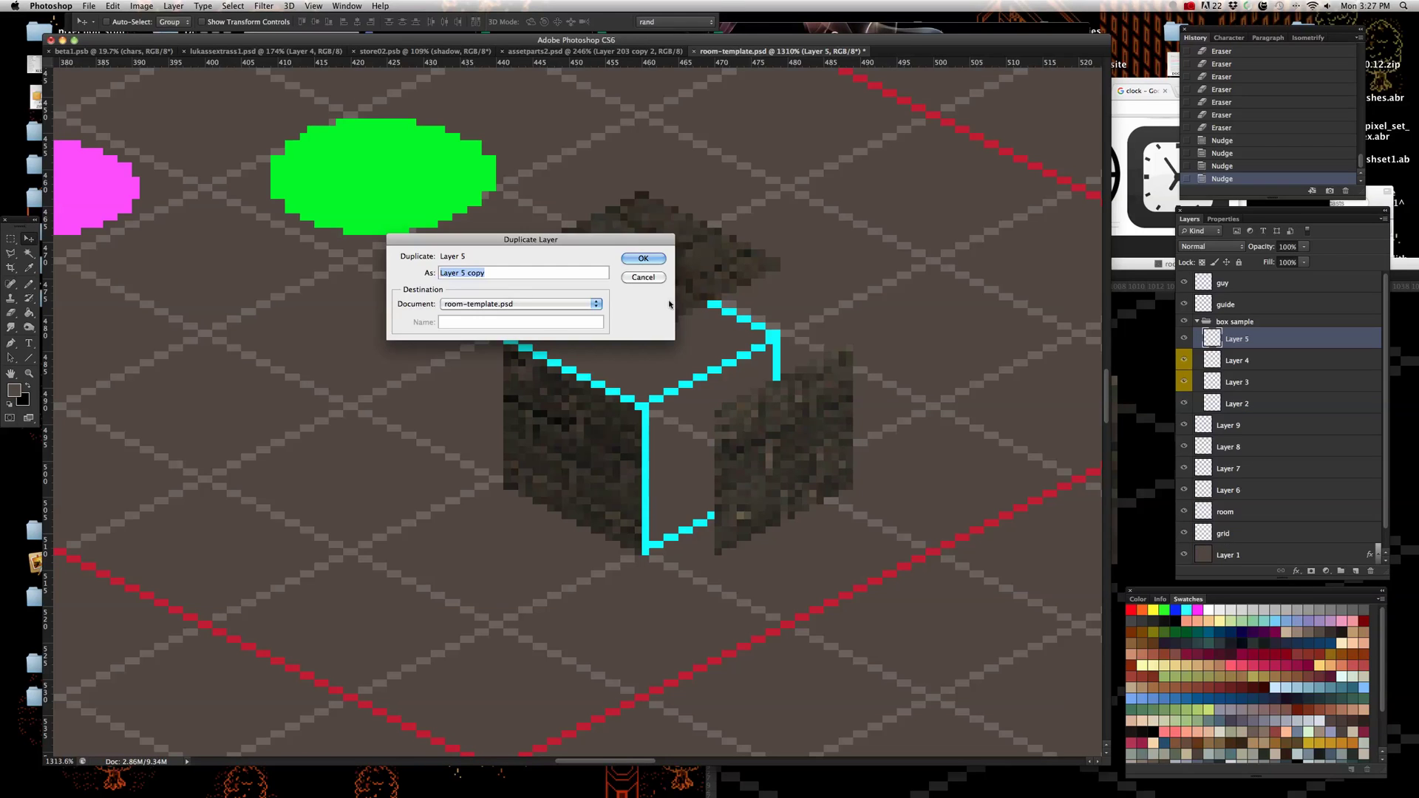
pyautogui.press('Return')
pyautogui.press('Left')
pyautogui.press('Up')
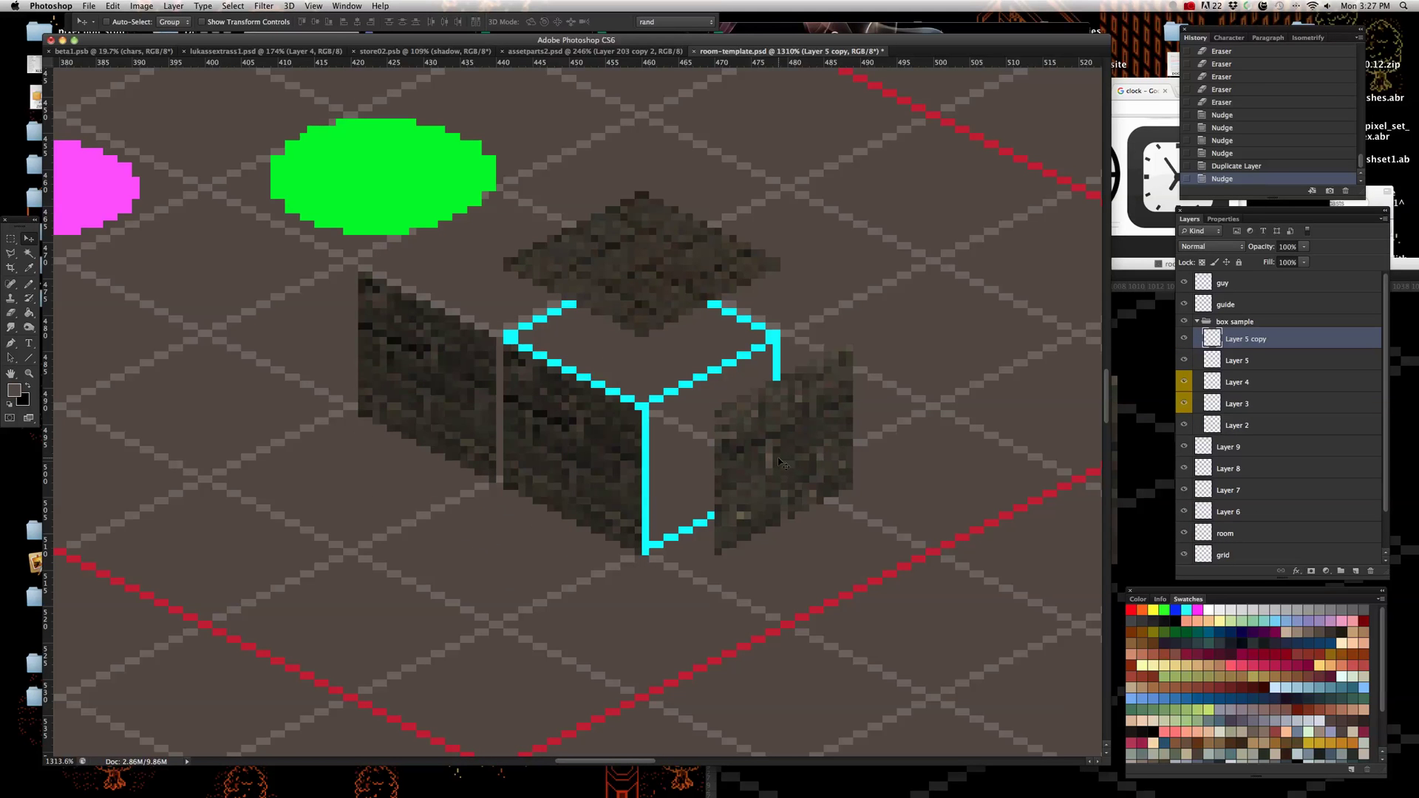
# - Try the Layer 5 copy about 2 px closer to the original panel, return it, and examine the seam between them
pyautogui.press('Right')
pyautogui.press('Down')
pyautogui.press('Right')
pyautogui.press('Down')
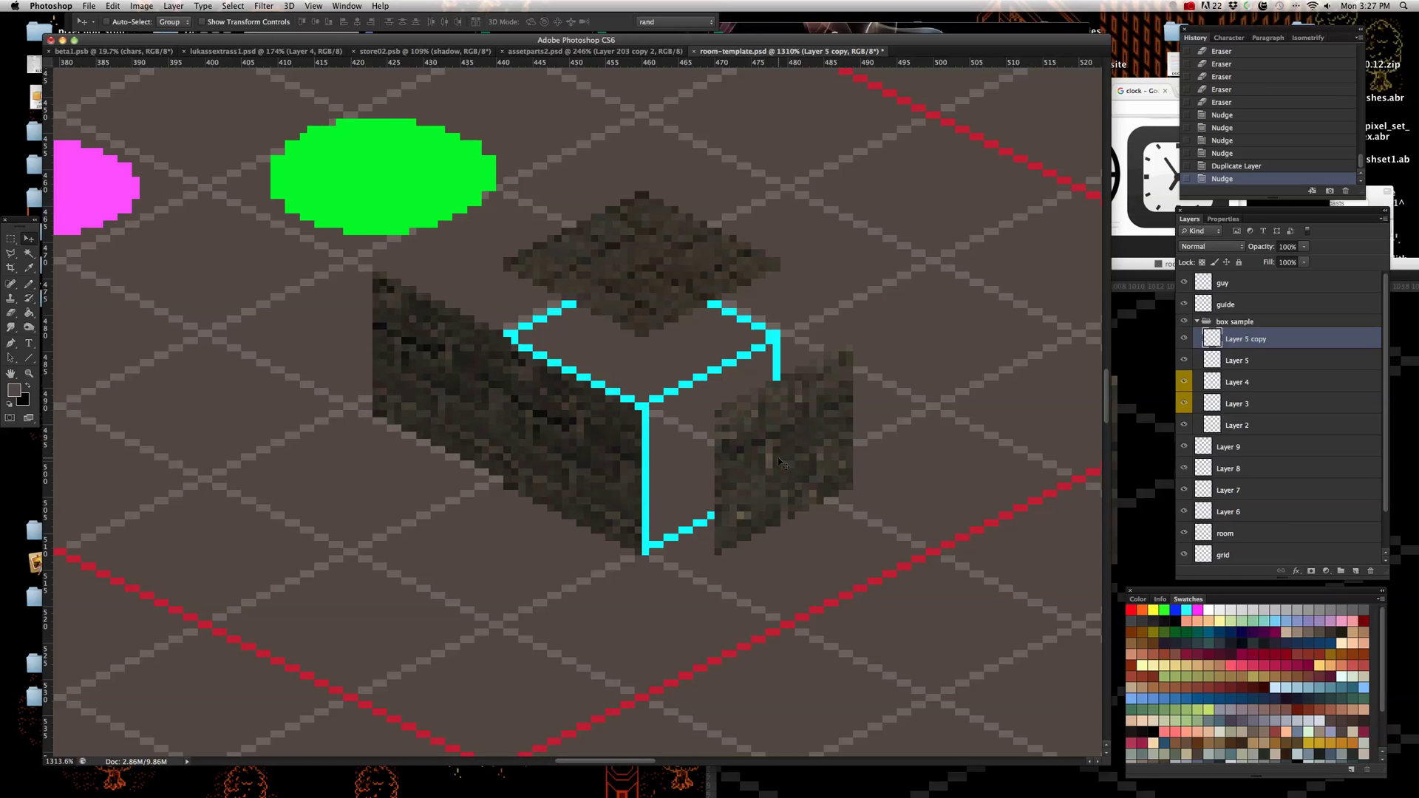
pyautogui.press('Left')
pyautogui.press('Up')
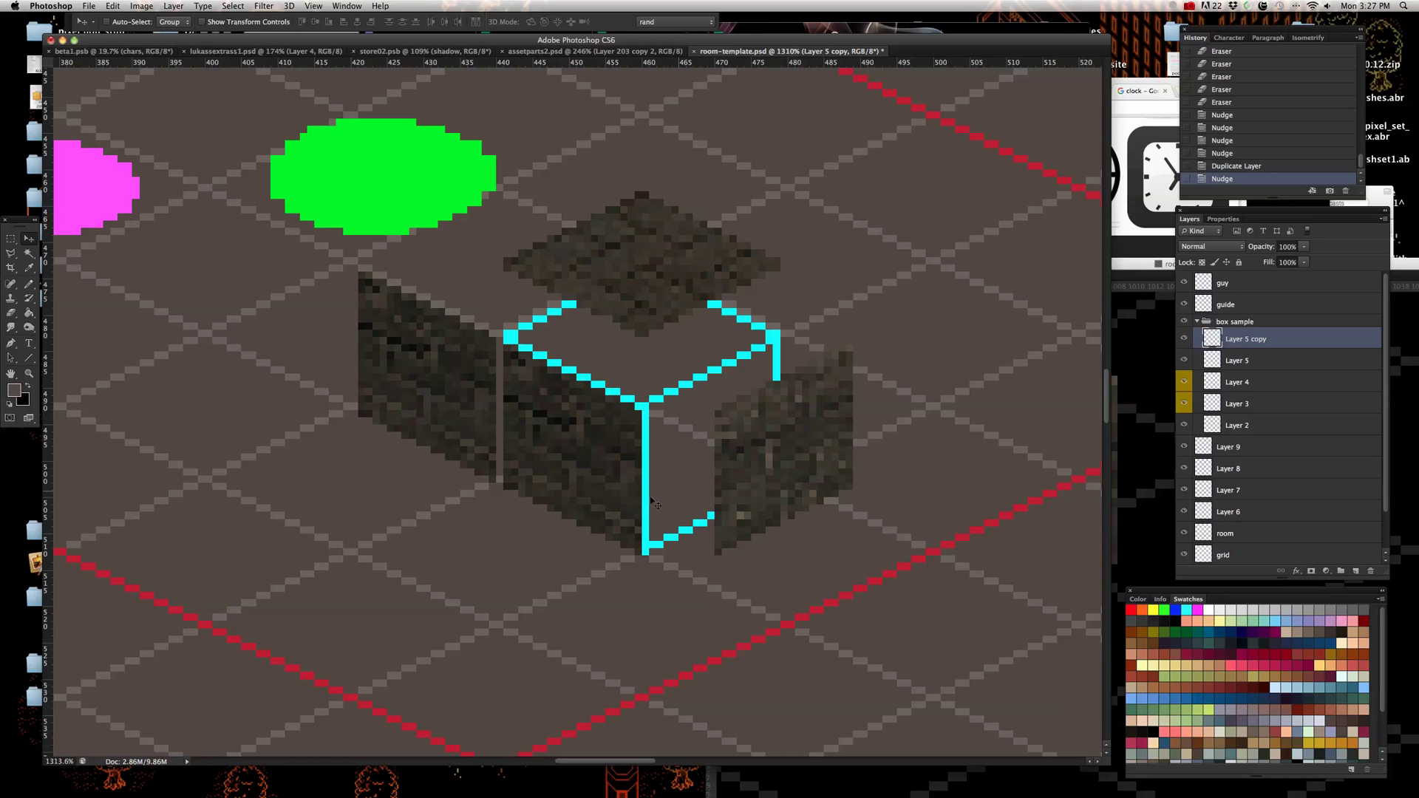
pyautogui.scroll(3, 496, 441)
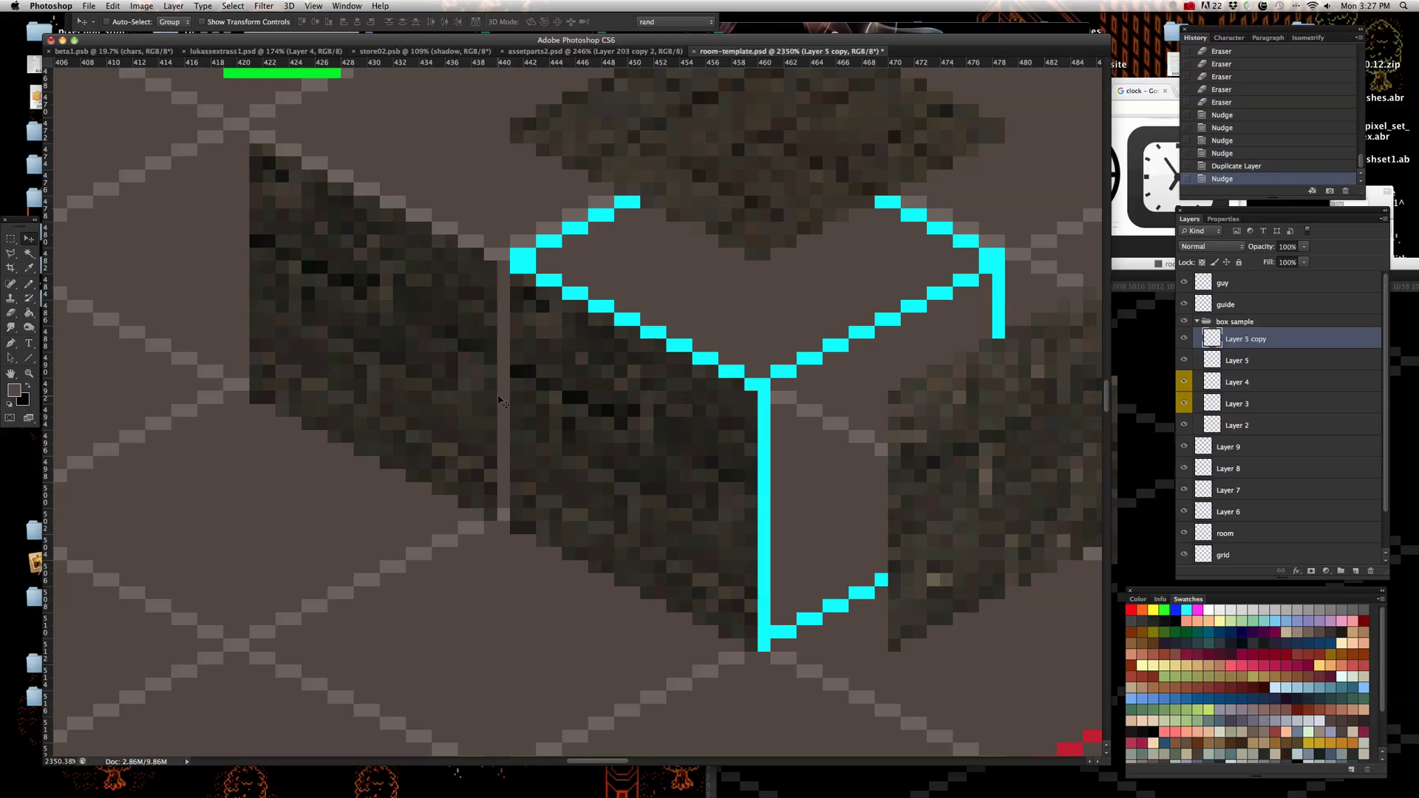
pyautogui.scroll(-2, 497, 562)
pyautogui.scroll(2, 416, 407)
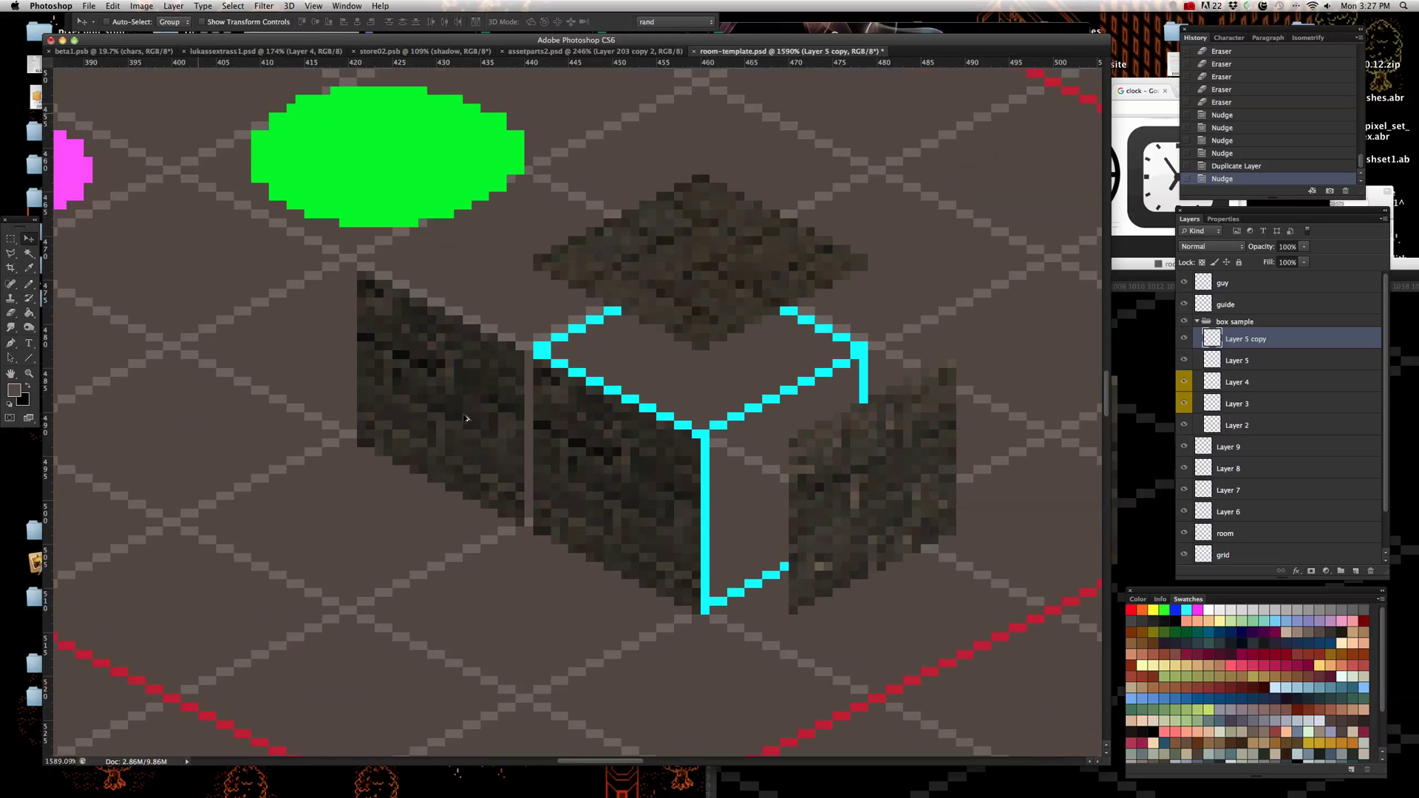
# - Copy a one-pixel-wide column from the Layer 5 copy, paste it as a new layer, and nudge it into the gap between the panels
pyautogui.click(9, 237)
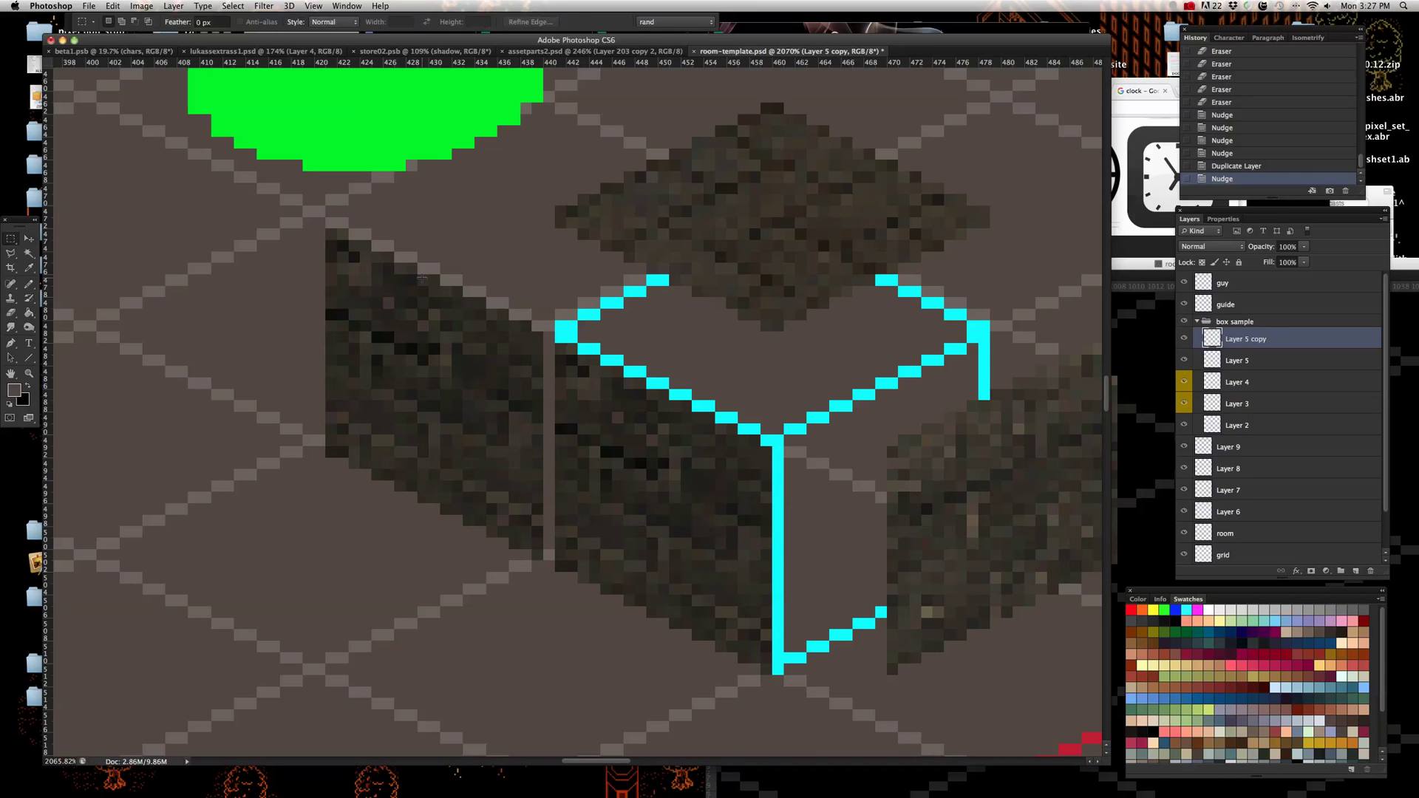
pyautogui.moveTo(479, 266); pyautogui.dragTo(486, 560)
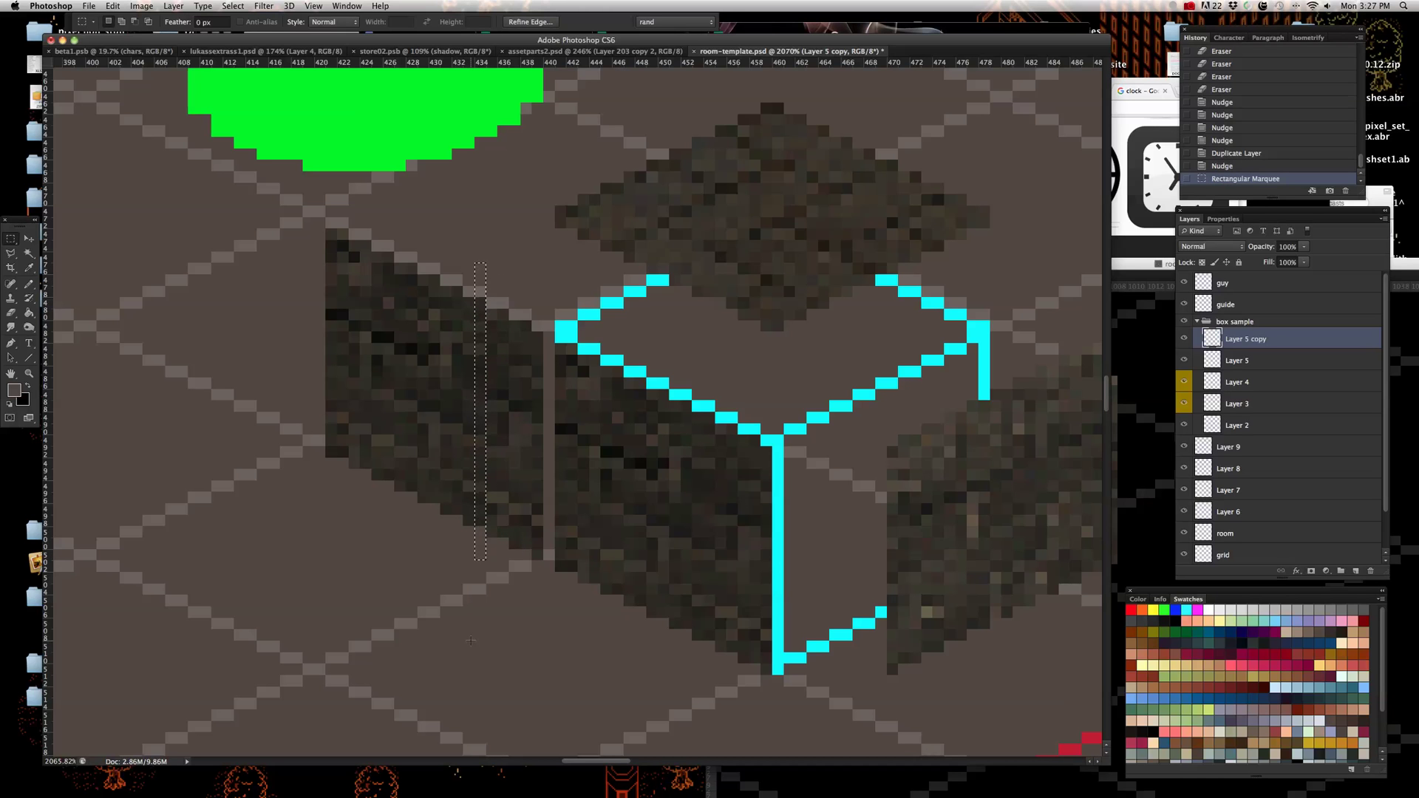
pyautogui.press('super+v')
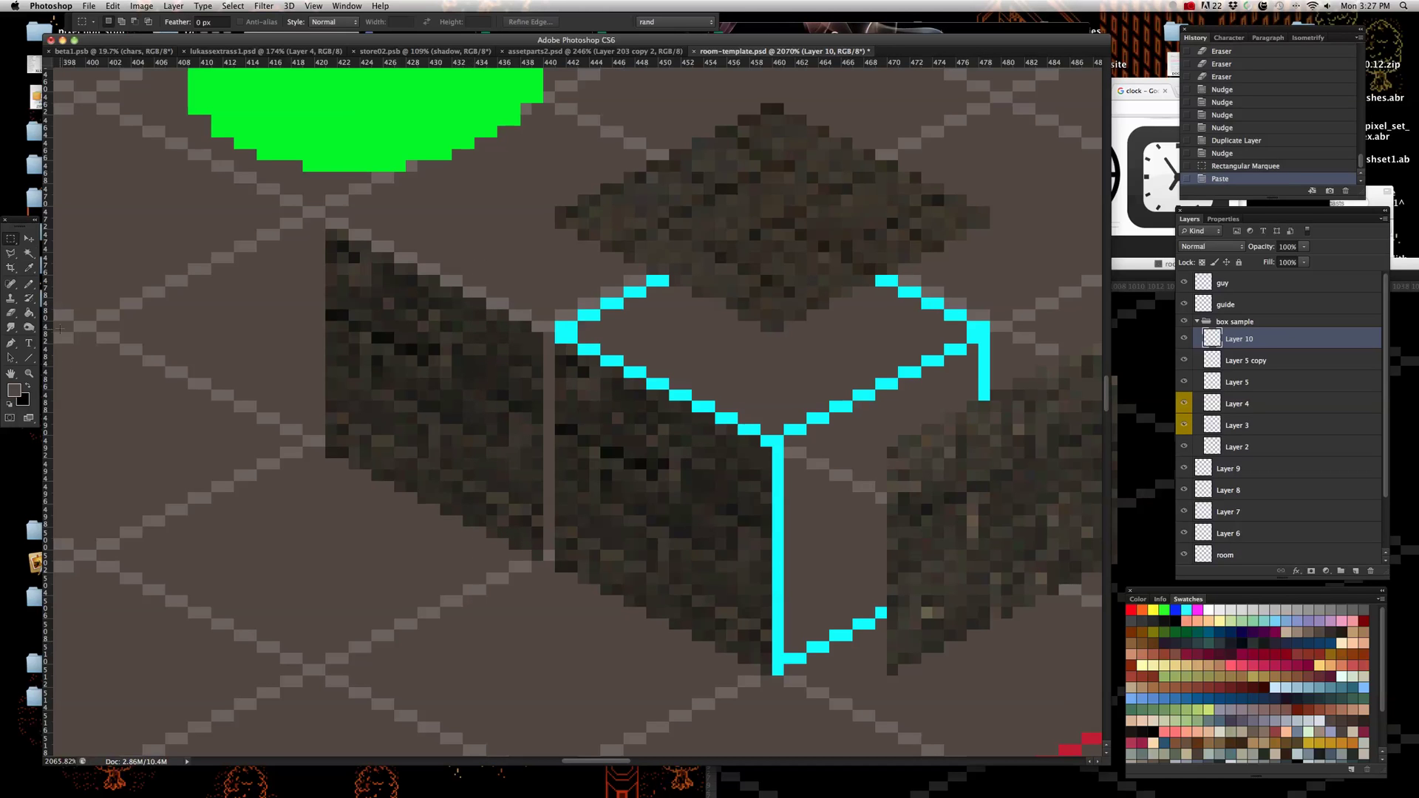
pyautogui.press('v')
pyautogui.press('Left')
pyautogui.press('Left')
pyautogui.press('Left')
pyautogui.press('Left')
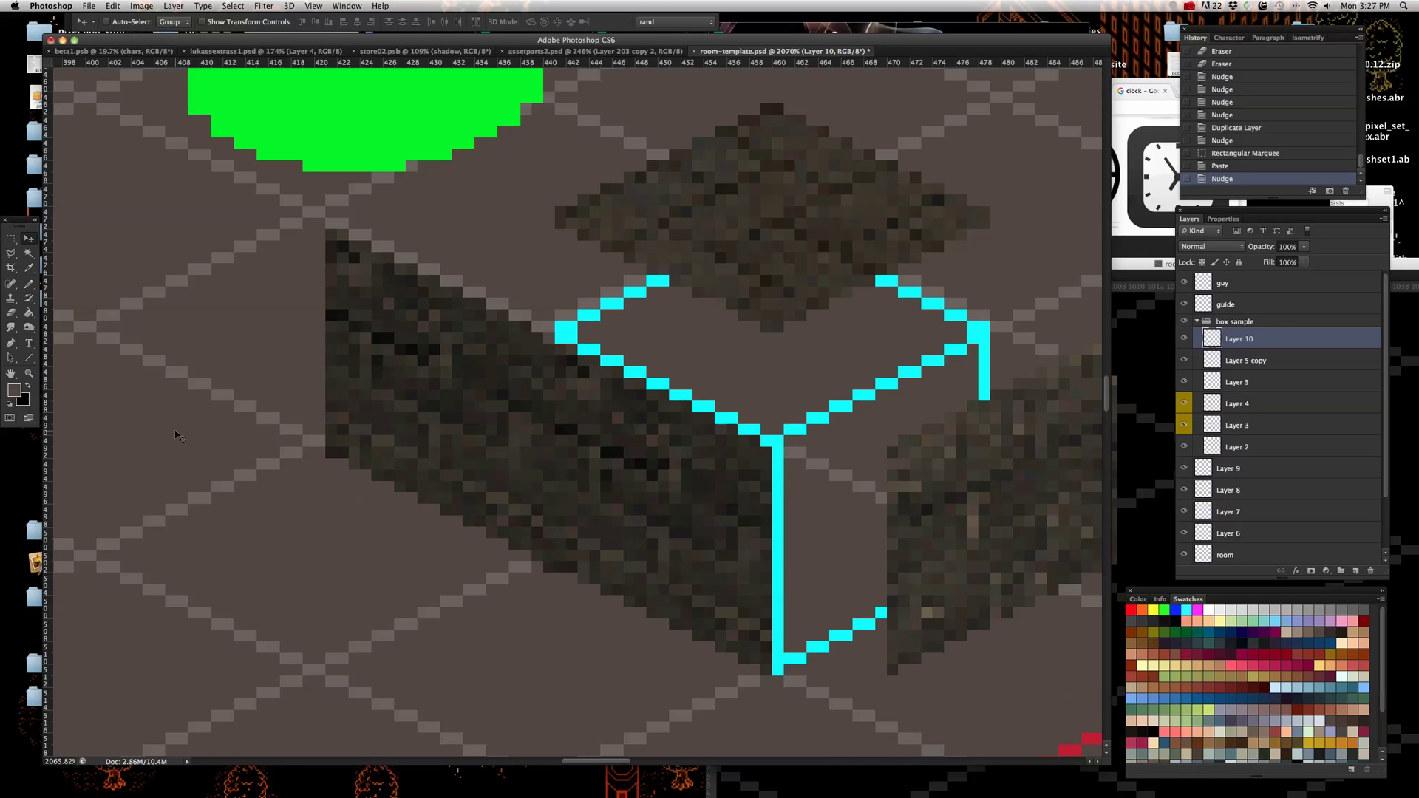
pyautogui.scroll(-5, 177, 436)
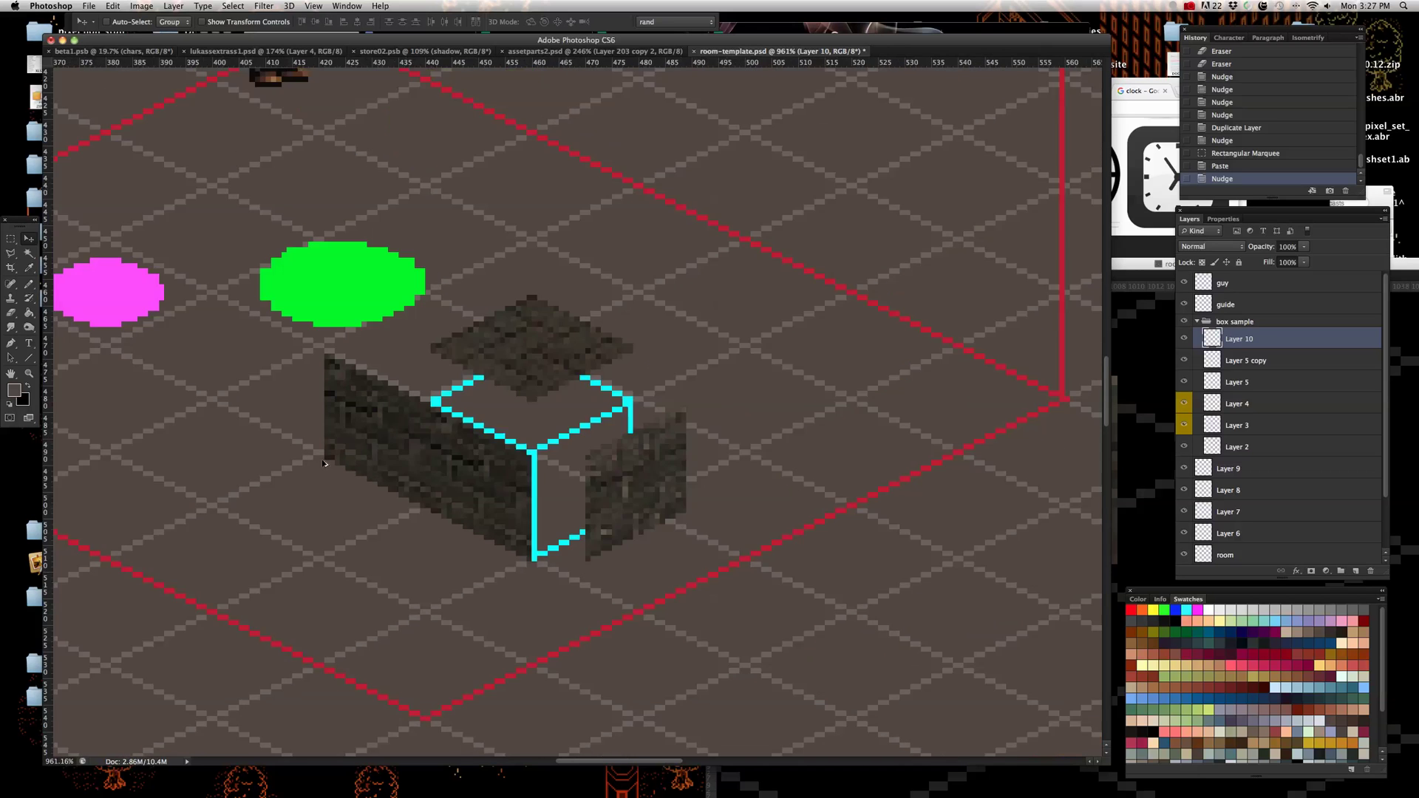
pyautogui.scroll(4, 346, 492)
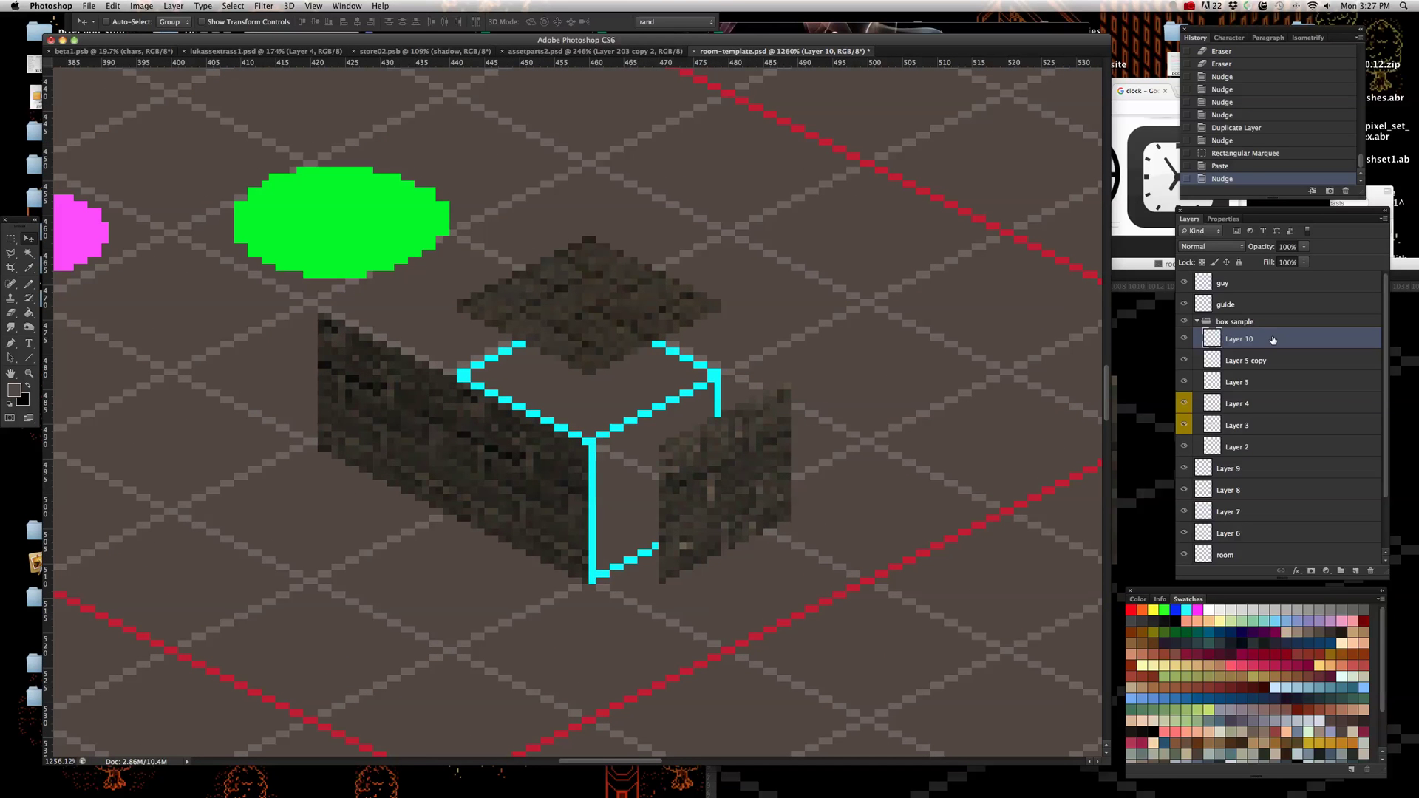
# - Check the visibility of the Layer 5 copy and merge Layer 10 down into it
pyautogui.click(1190, 362)
pyautogui.click(1191, 362)
pyautogui.rightClick(1263, 340)
pyautogui.click(1205, 567)
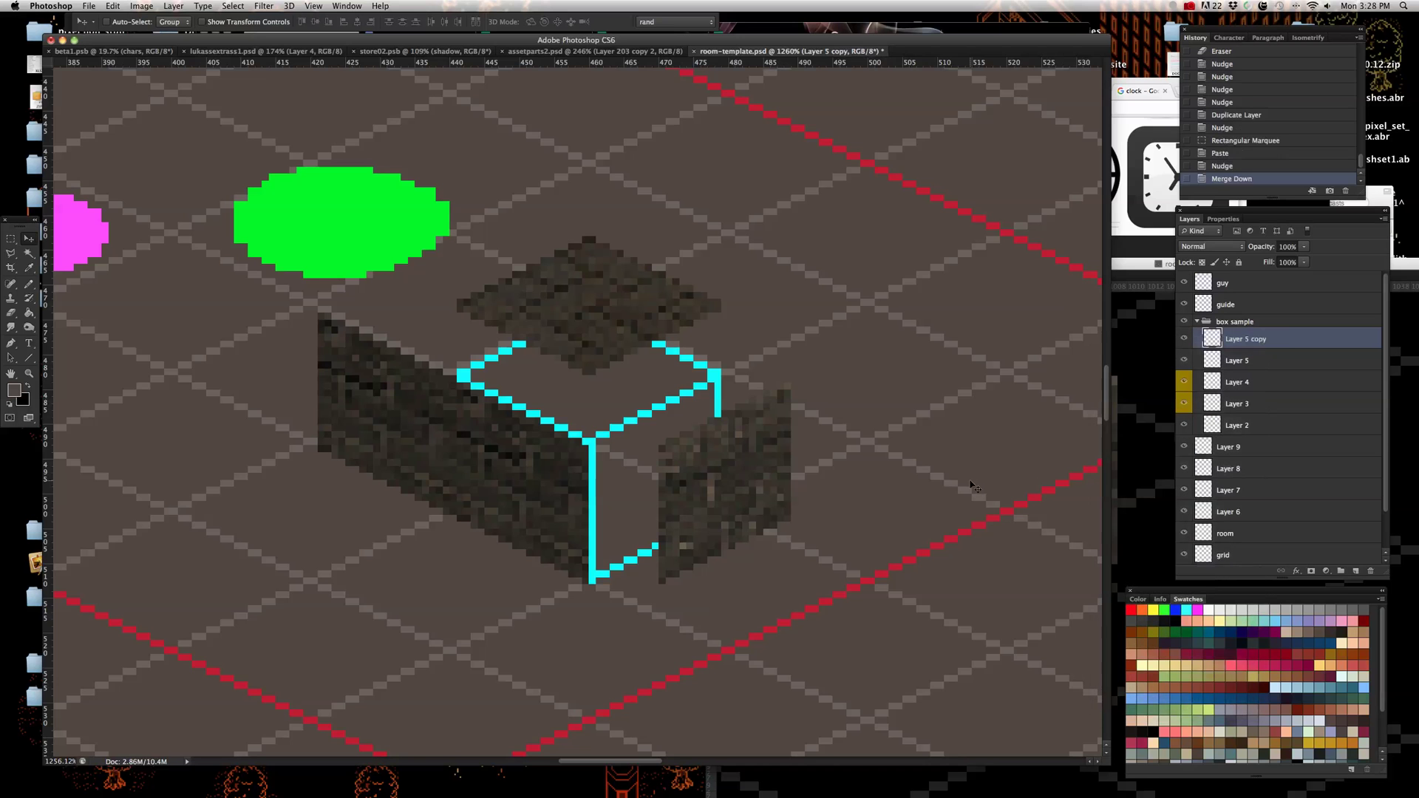
pyautogui.scroll(-1, 467, 523)
pyautogui.scroll(-3, 467, 524)
pyautogui.scroll(4, 473, 526)
# - Select Layer 5 on the cube's left face and delete it
pyautogui.rightClick(551, 510)
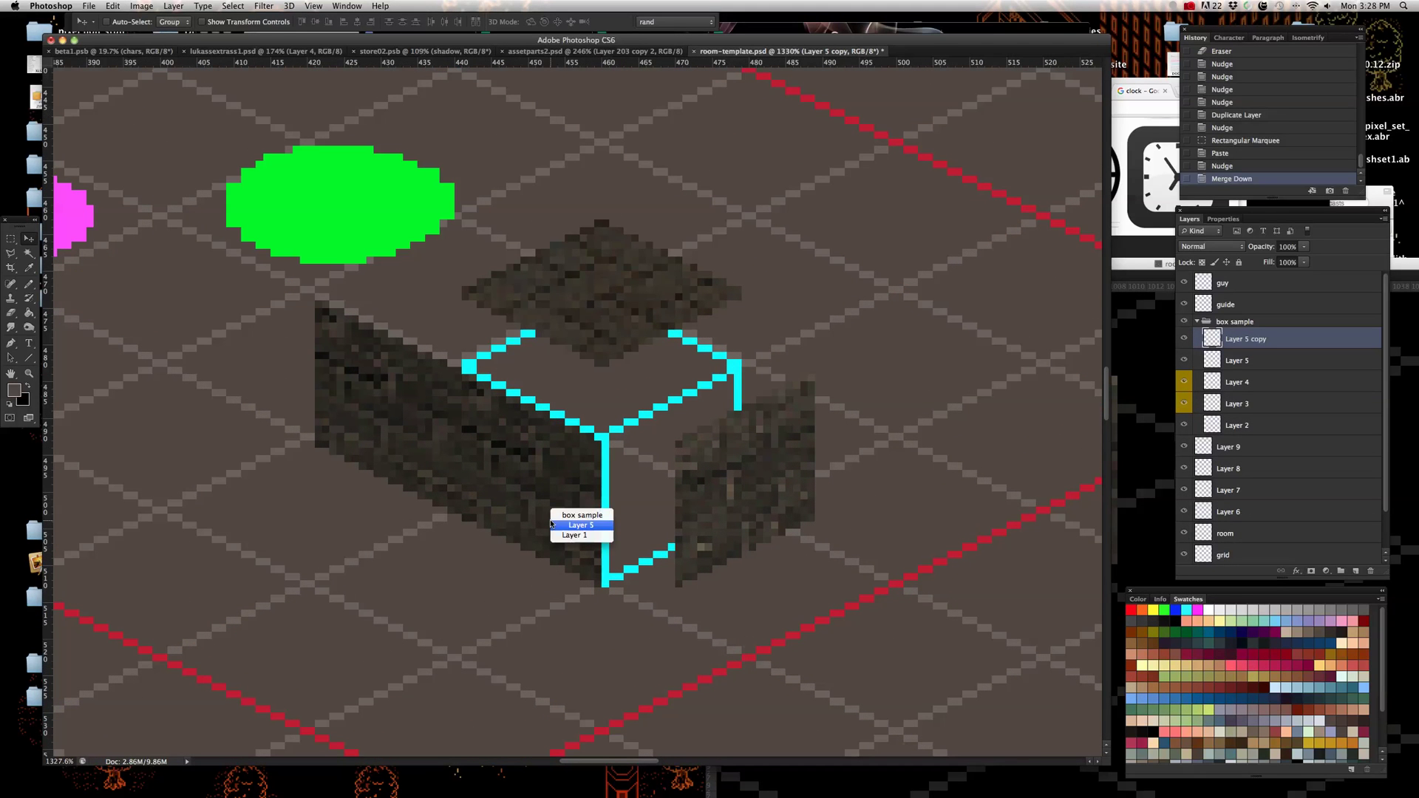
pyautogui.click(580, 531)
pyautogui.press('BackSpace')
# - Select the widened Layer 5 copy and nudge it about 20 px right and 10 px down onto the cube's left face
pyautogui.rightClick(414, 430)
pyautogui.click(417, 434)
pyautogui.hotkey('shift', 'Right')
pyautogui.press('Right')
pyautogui.press('Right')
pyautogui.press('Right')
pyautogui.press('Right')
pyautogui.press('Right')
pyautogui.press('Down')
pyautogui.press('Down')
pyautogui.press('Down')
pyautogui.press('Down')
pyautogui.press('Down')
pyautogui.press('Down')
pyautogui.press('Down')
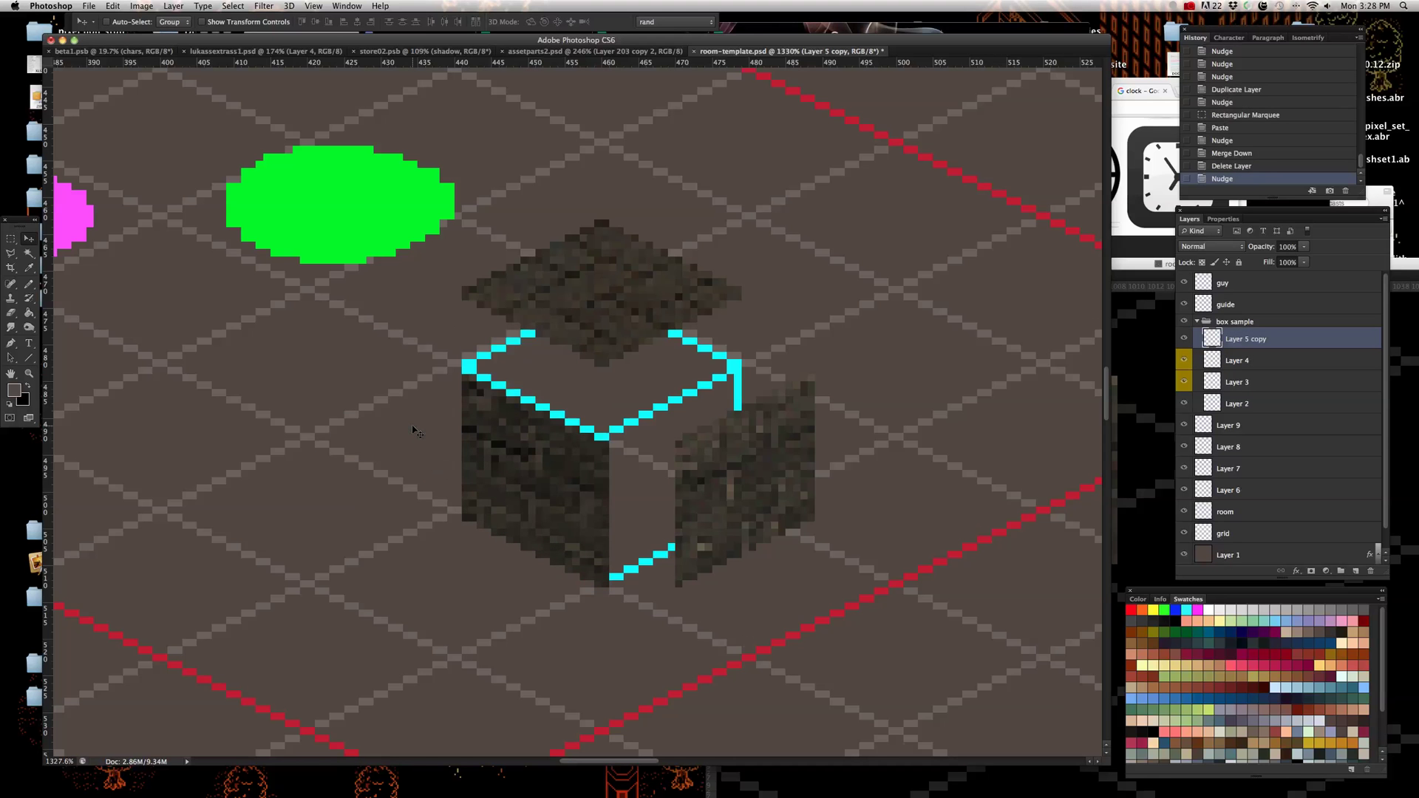
pyautogui.scroll(-3, 566, 450)
pyautogui.scroll(4, 654, 449)
# - Select the textured panel beside the cube's right face and nudge it about 10 px left onto that face
pyautogui.rightClick(755, 496)
pyautogui.click(757, 498)
pyautogui.press('Left')
pyautogui.press('Left')
pyautogui.press('Left')
pyautogui.press('Left')
pyautogui.press('Left')
pyautogui.press('Left')
pyautogui.press('Left')
pyautogui.hotkey('ctrl', 'z')
pyautogui.hotkey('ctrl', 'z')
# - Select the Layer 5 copy, nudge it away from the cube's left face, and return it to that face
pyautogui.rightClick(577, 510)
pyautogui.click(578, 511)
pyautogui.press('Left')
pyautogui.press('Left')
pyautogui.press('Left')
pyautogui.press('Left')
pyautogui.press('Left')
pyautogui.press('Left')
pyautogui.press('Left')
pyautogui.press('Left')
pyautogui.hotkey('ctrl', 'z')
pyautogui.hotkey('ctrl', 'z')
pyautogui.hotkey('ctrl', 'z')
pyautogui.hotkey('ctrl', 'z')
pyautogui.hotkey('ctrl', 'z')
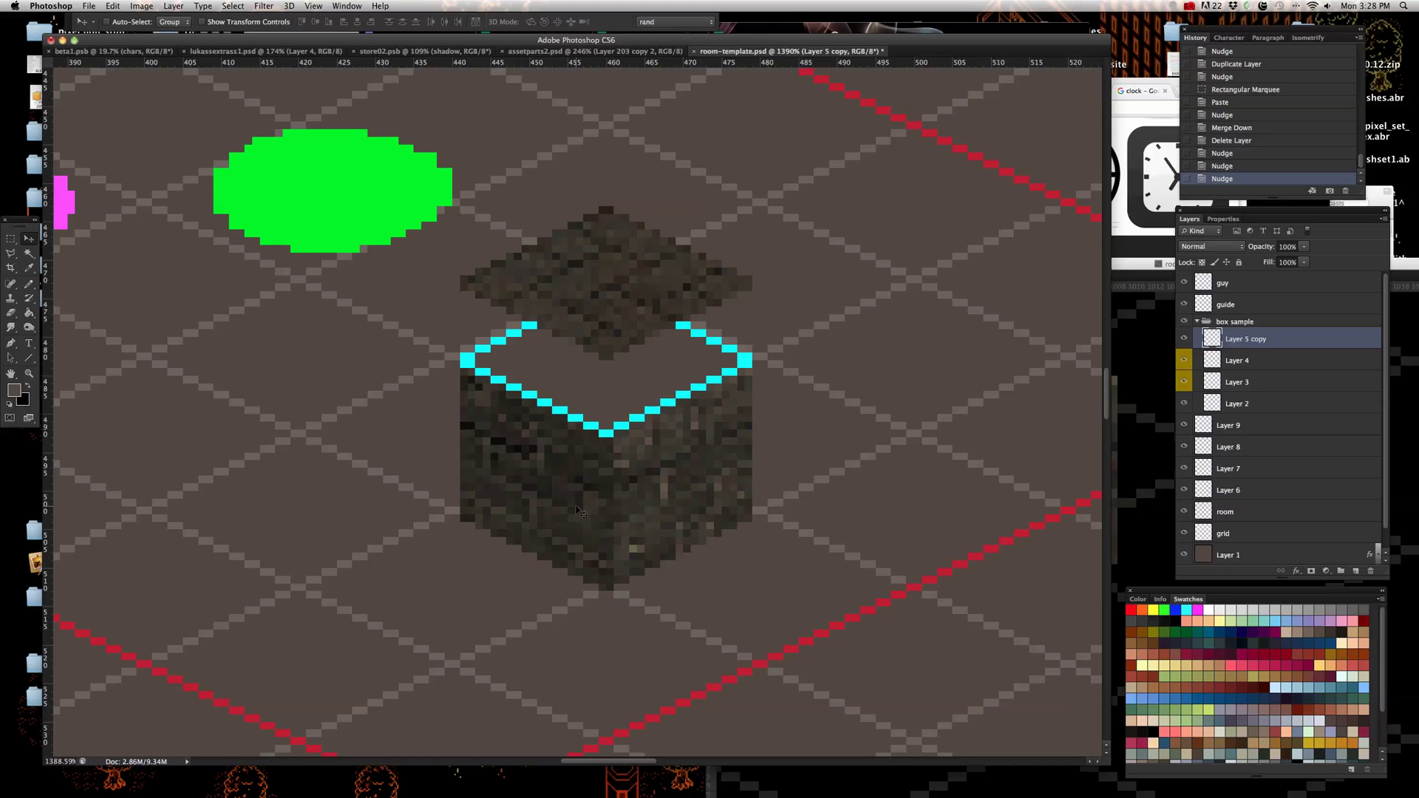
pyautogui.scroll(-3, 578, 516)
pyautogui.scroll(2, 581, 517)
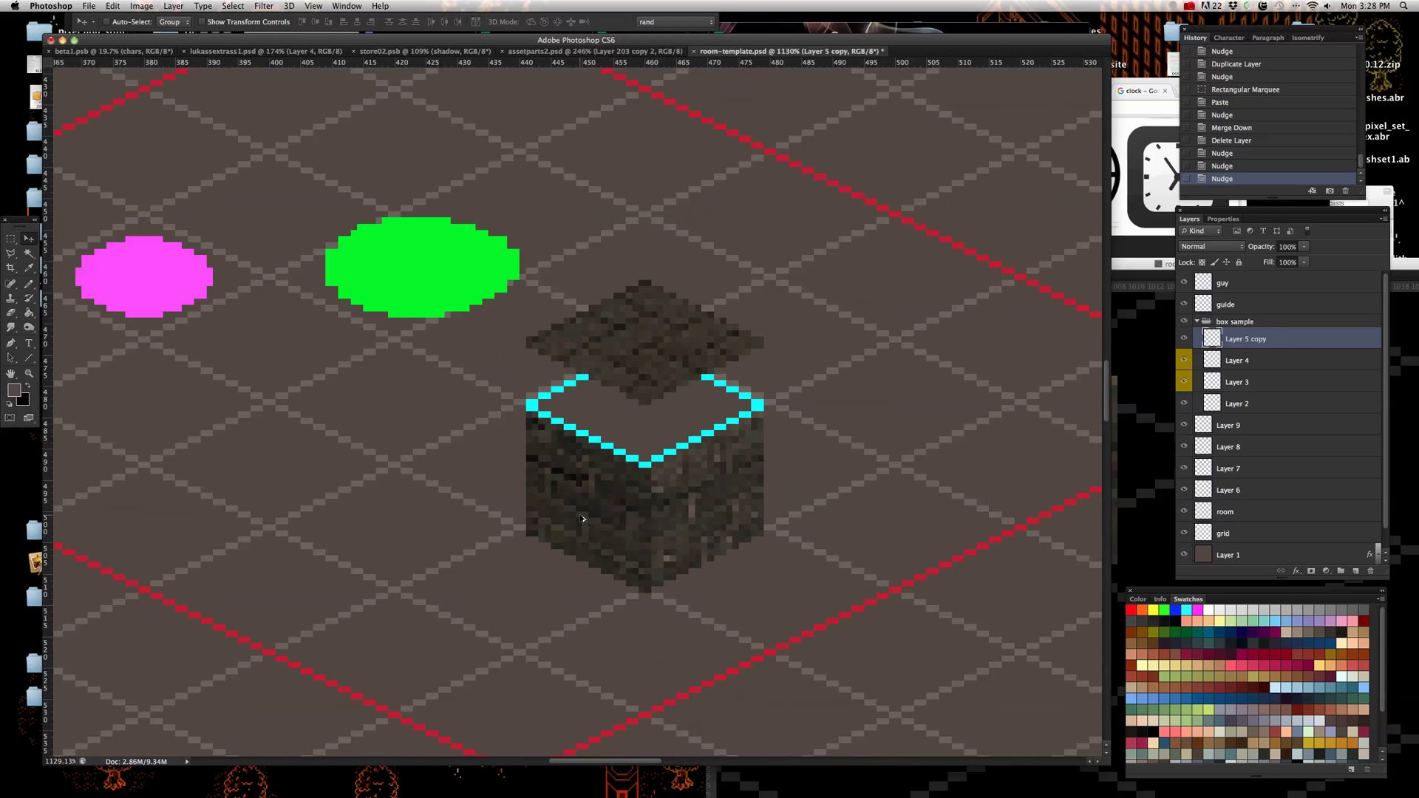
# - Duplicate the Layer 5 copy panel under the default name Layer 5 copy 2
pyautogui.rightClick(1285, 346)
pyautogui.click(1248, 371)
pyautogui.click(636, 262)
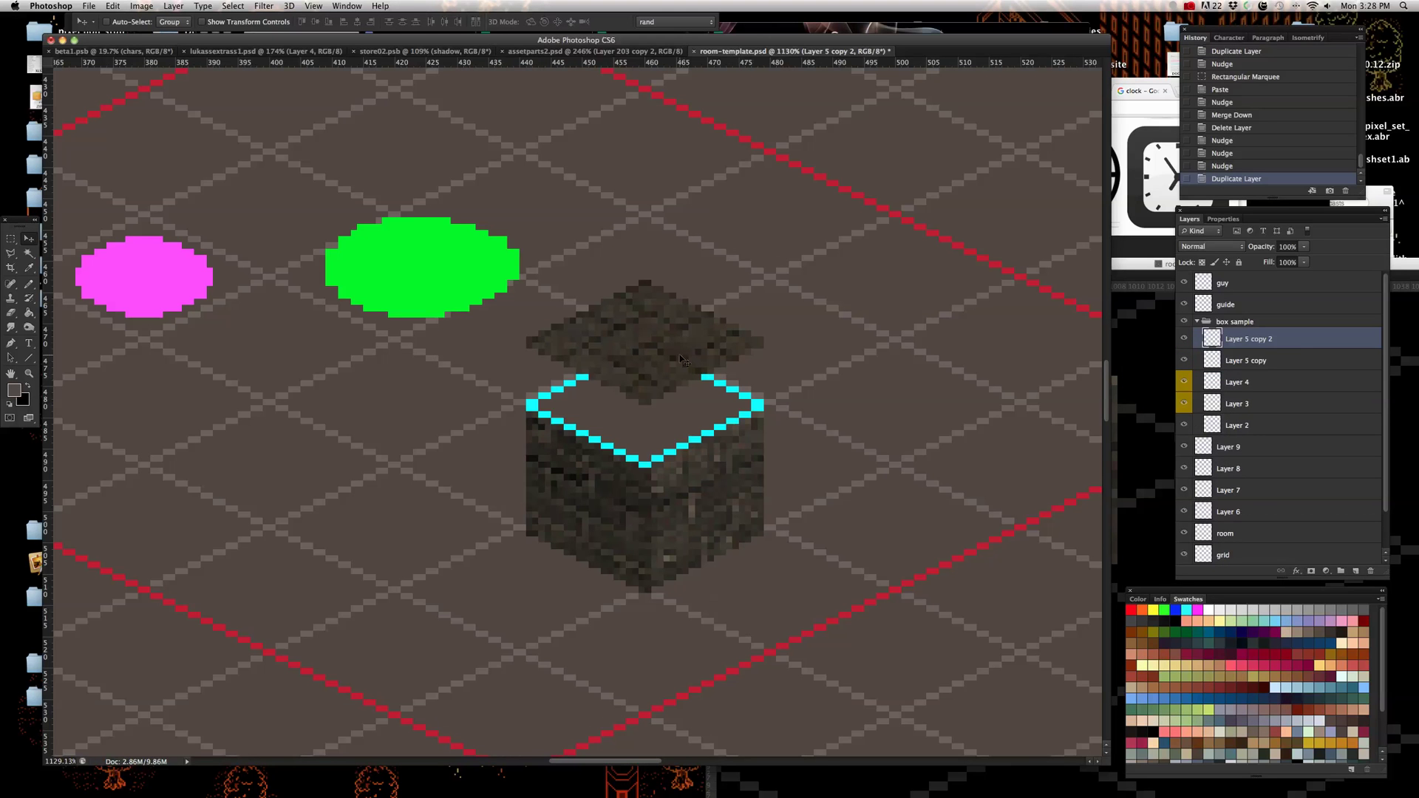
# - Nudge Layer 5 copy 2 about 20 px left and 10 px up so it extends the left face as a seamless wall
pyautogui.hotkey('shift', 'Left')
pyautogui.press('Left')
pyautogui.press('Left')
pyautogui.press('Left')
pyautogui.press('Left')
pyautogui.press('Left')
pyautogui.press('Left')
pyautogui.press('Up')
pyautogui.press('Up')
pyautogui.press('Up')
pyautogui.press('Up')
pyautogui.press('Up')
pyautogui.press('Up')
pyautogui.press('Up')
pyautogui.press('Up')
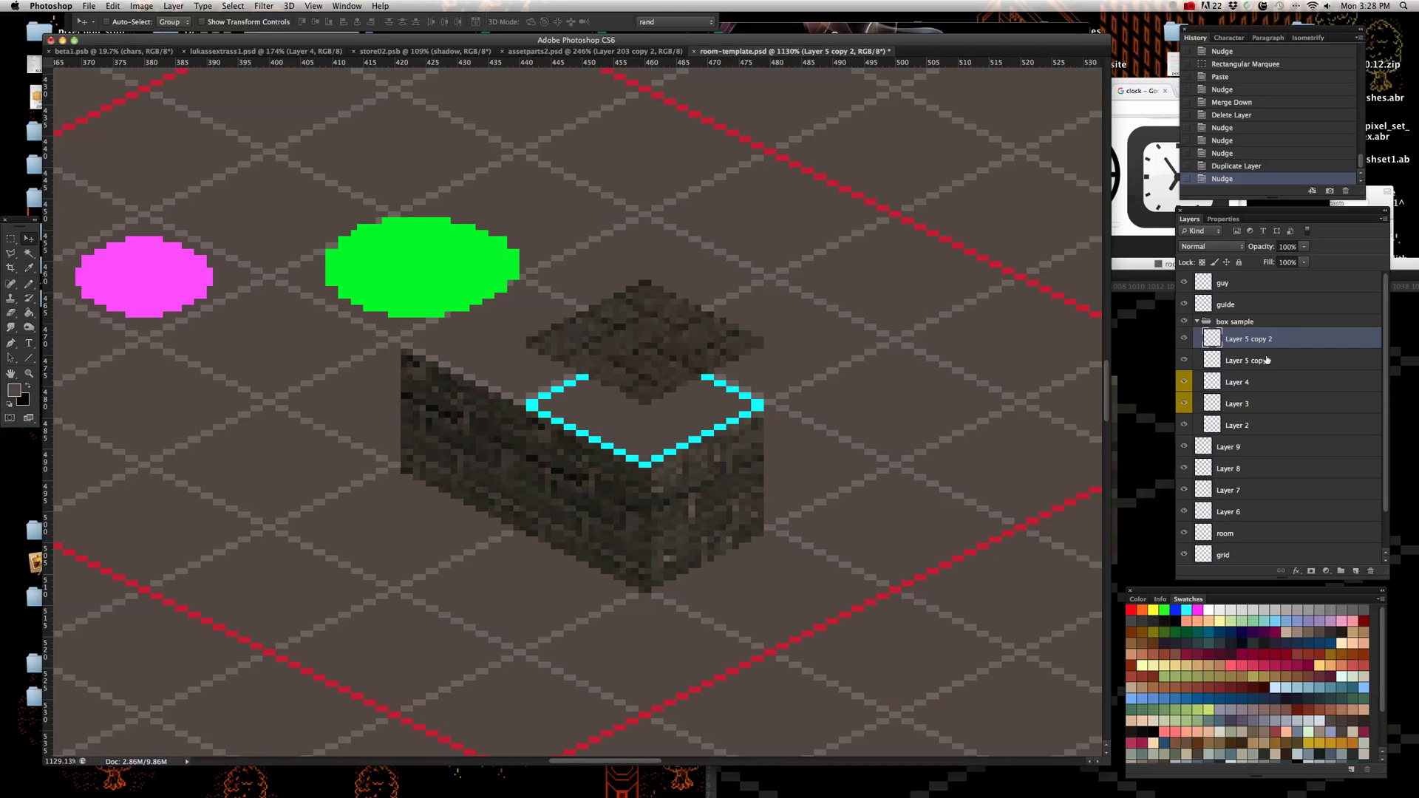
# - Select Layer 5 copy and Layer 5 copy 2 together and duplicate both layers
pyautogui.keyDown('shift'); pyautogui.click(1295, 368); pyautogui.keyUp('shift')
pyautogui.rightClick(1295, 367)
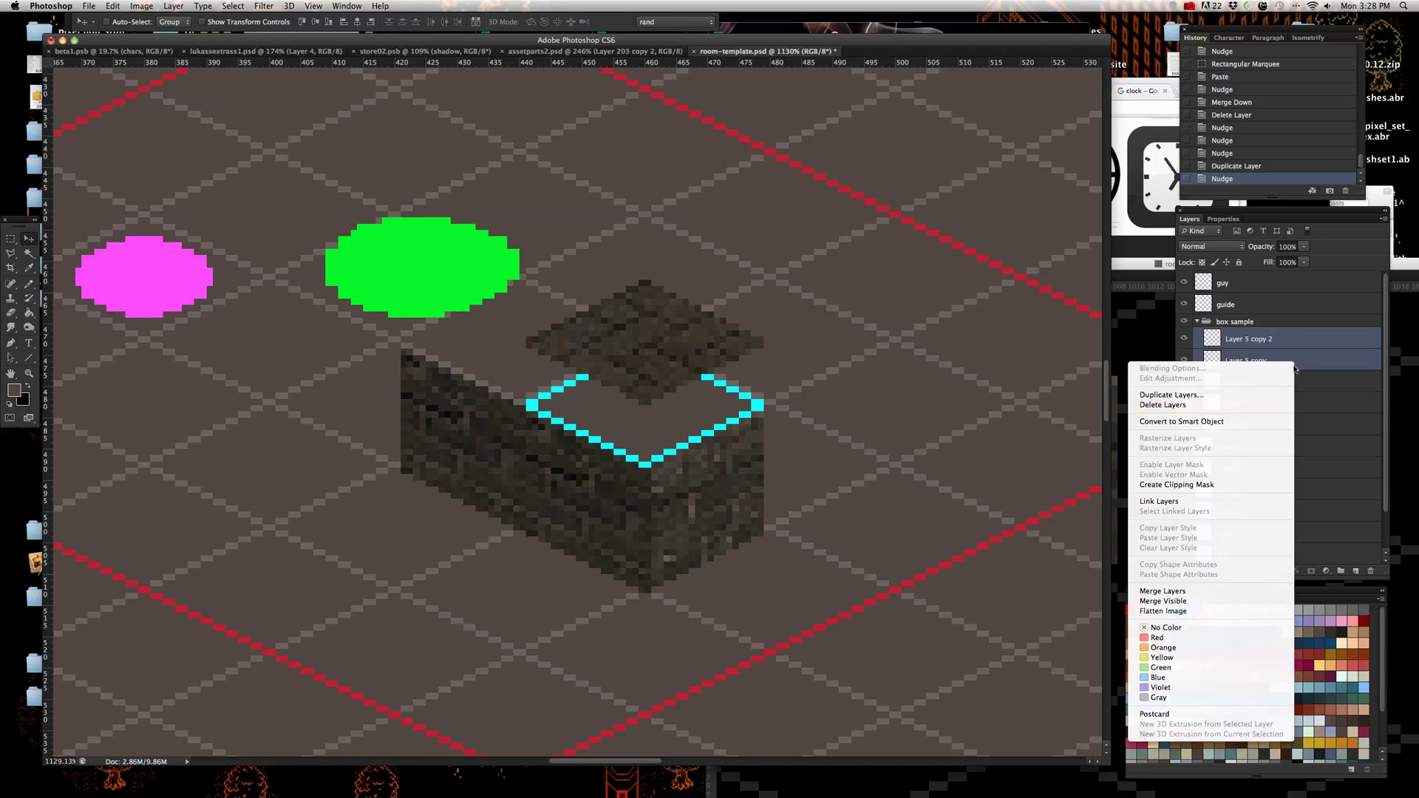
pyautogui.click(1257, 397)
pyautogui.click(643, 258)
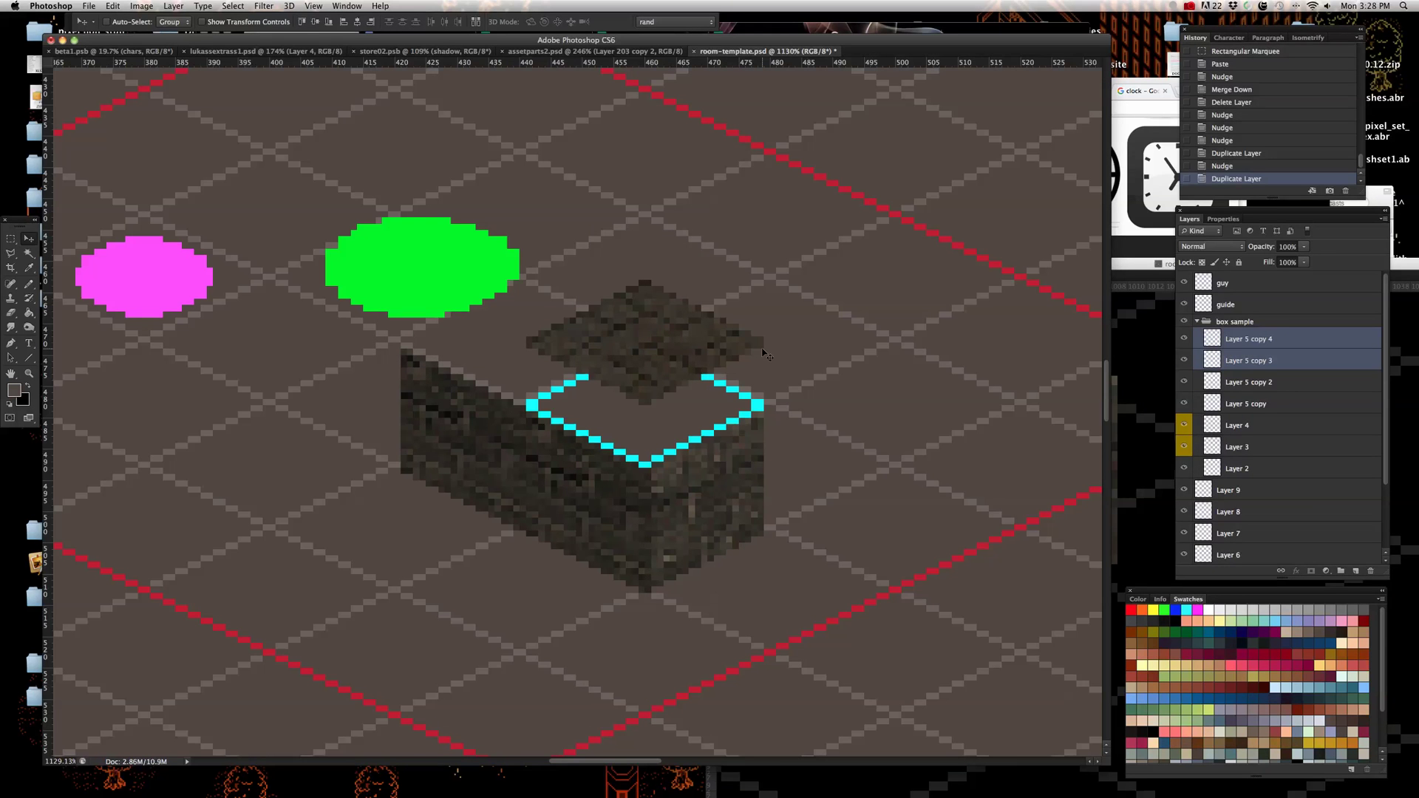
# - Nudge the duplicated pair of panels about 20 px down to form a second wall row, and check the tiling in the room
pyautogui.press('Down')
pyautogui.press('Down')
pyautogui.press('Down')
pyautogui.press('Down')
pyautogui.press('Down')
pyautogui.press('Down')
pyautogui.press('Down')
pyautogui.press('Down')
pyautogui.hotkey('shift', 'Down')
pyautogui.hotkey('shift', 'Up')
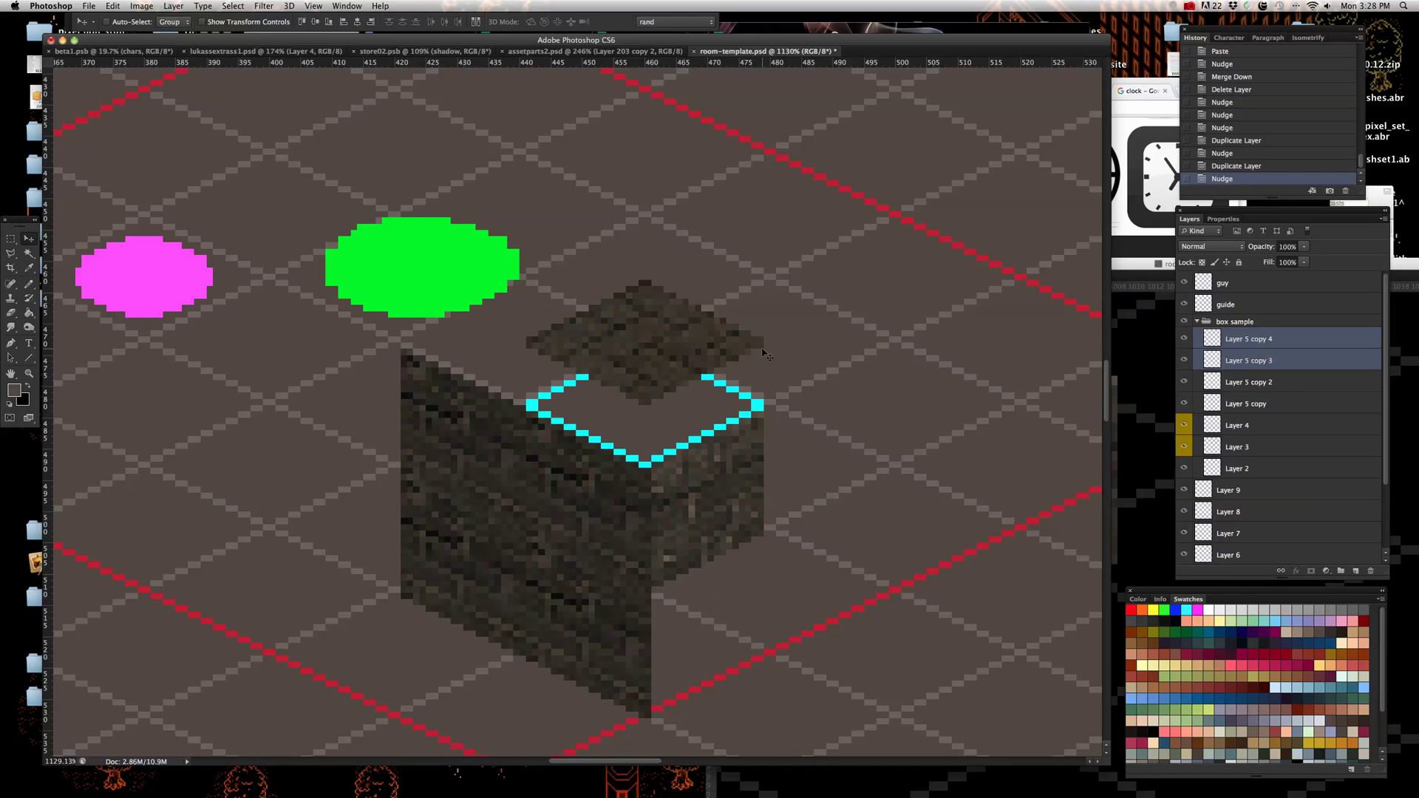
pyautogui.scroll(-5, 497, 459)
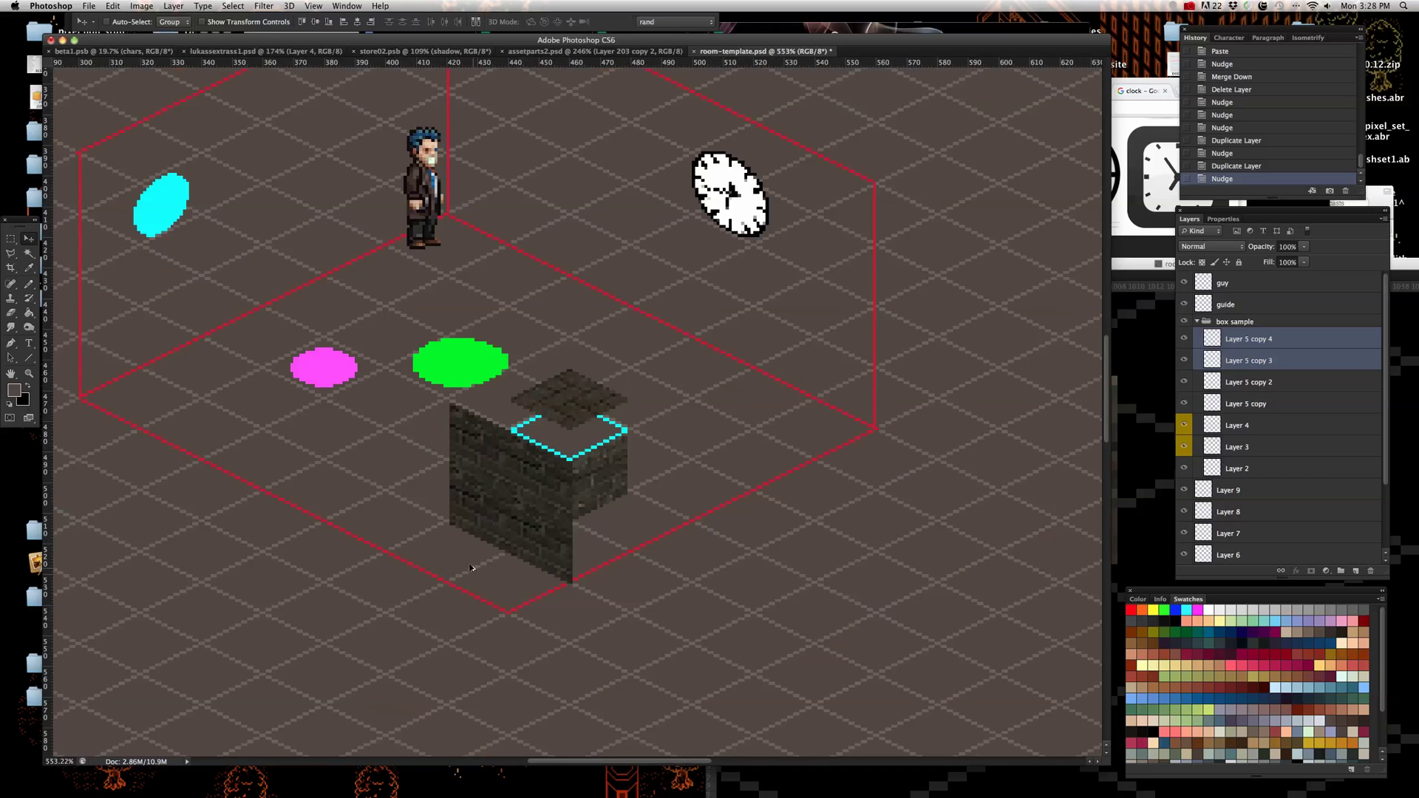
pyautogui.scroll(5, 458, 563)
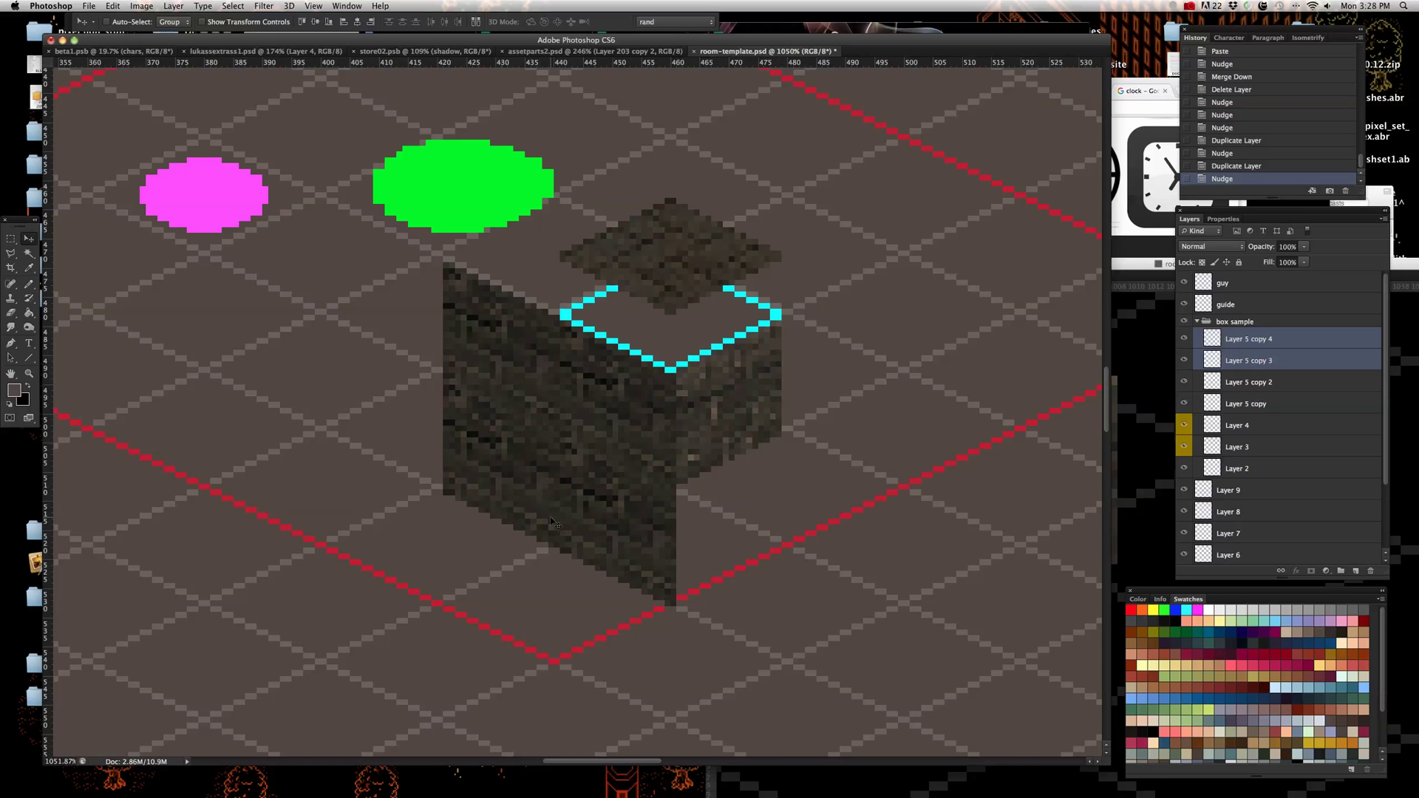
pyautogui.scroll(-4, 573, 525)
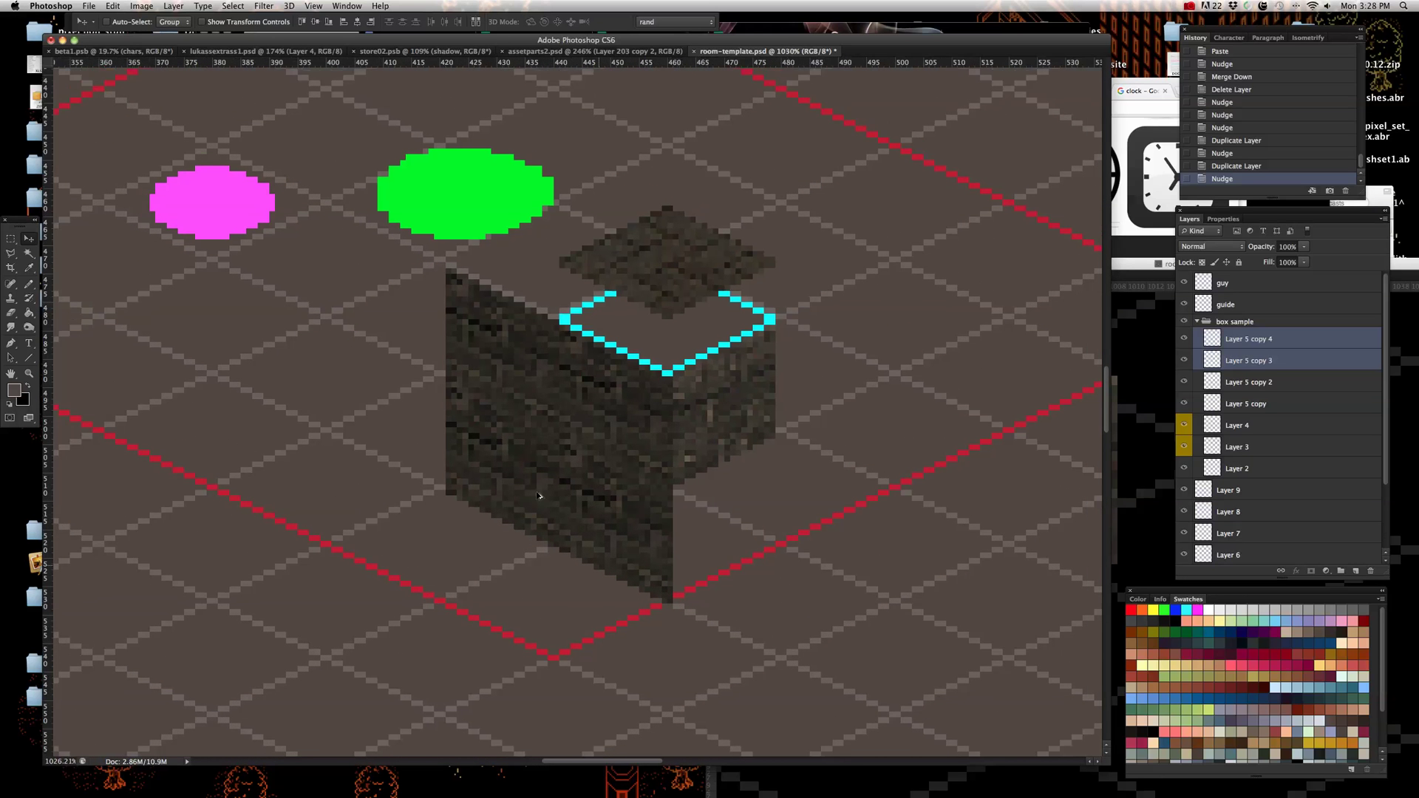
pyautogui.scroll(4, 659, 486)
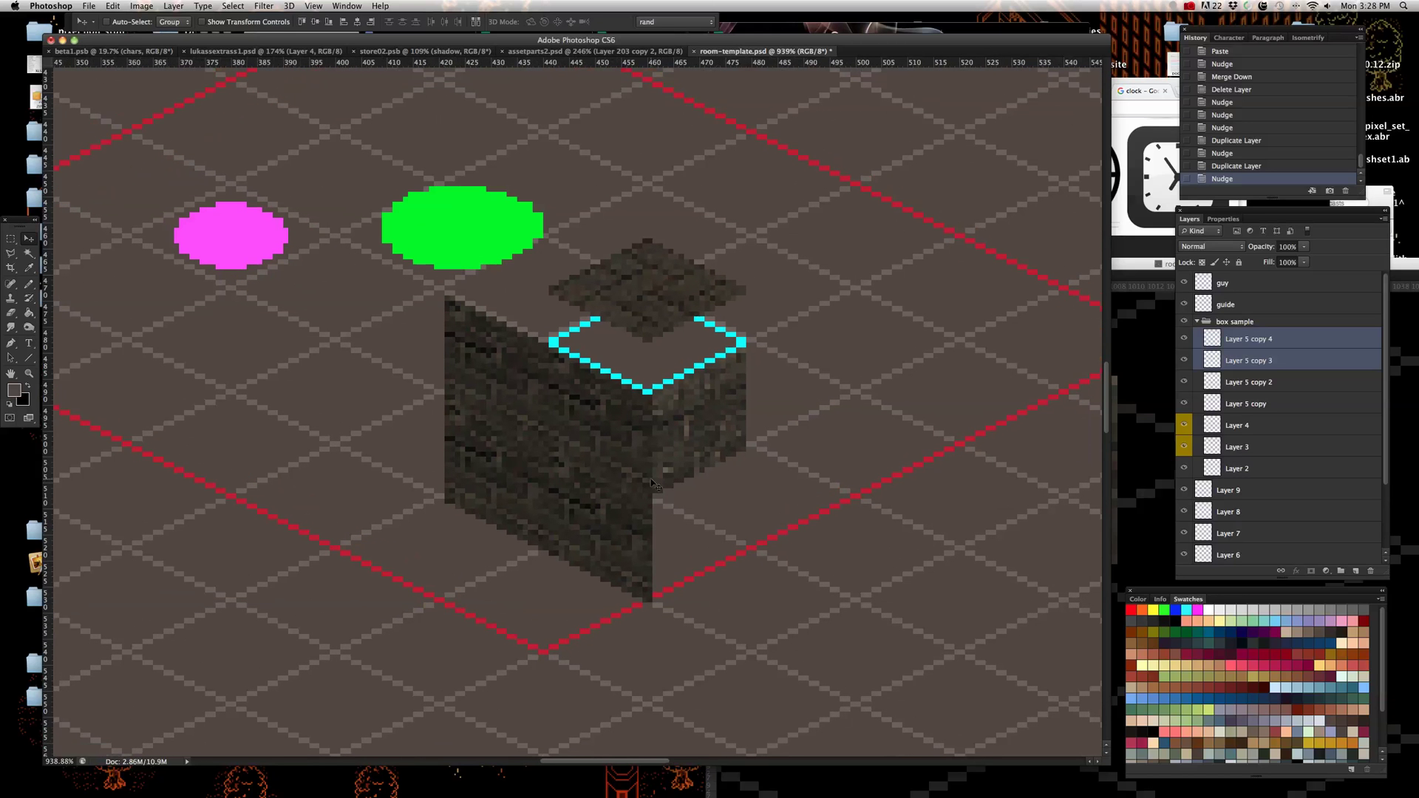